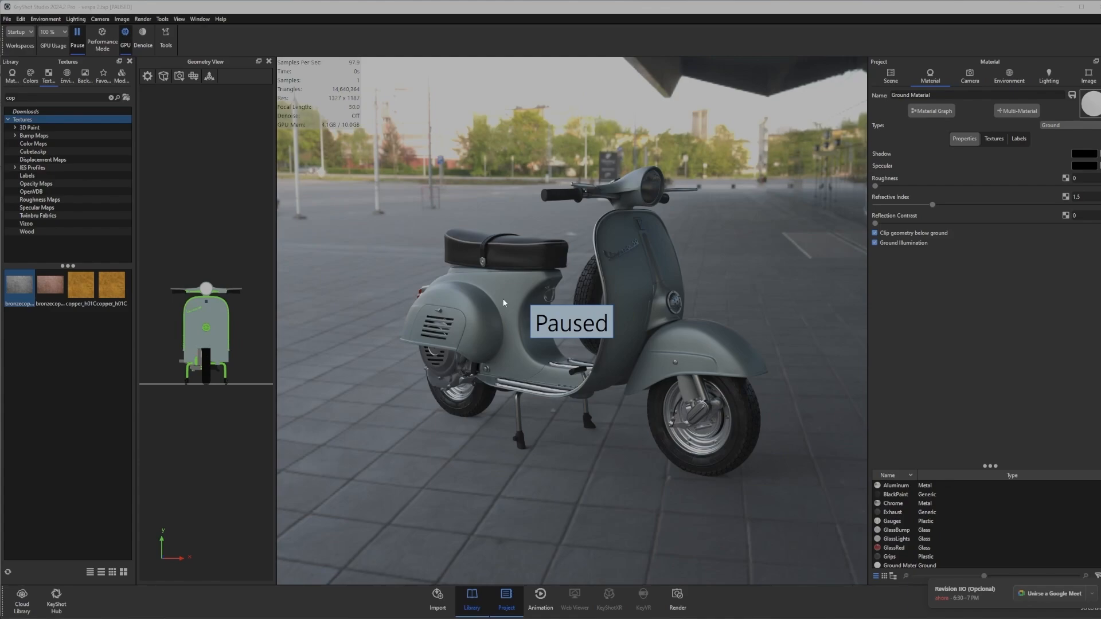
- Resume the paused real-time render of the scooter and add a new blank environment to the scene
click(76, 36)
drag(427, 312, 572, 308)
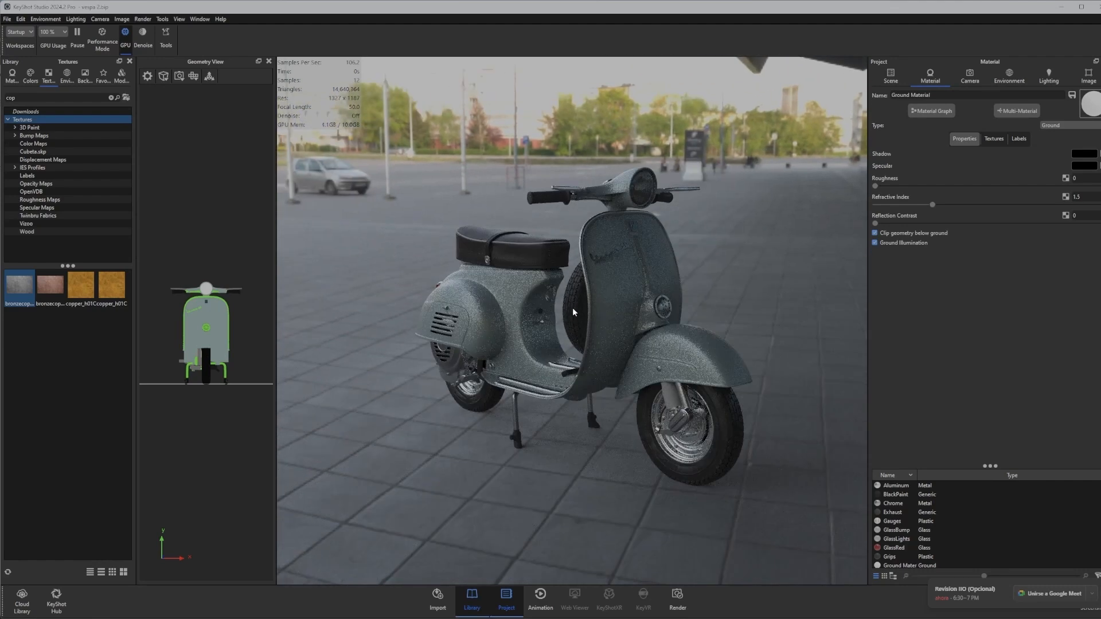
click(1009, 74)
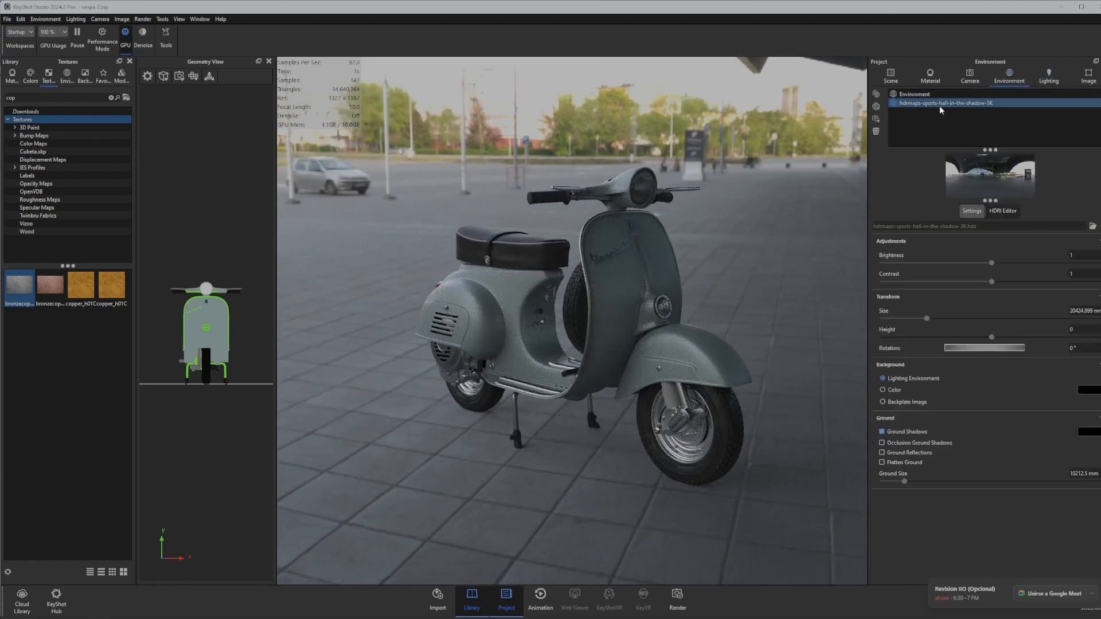
click(877, 107)
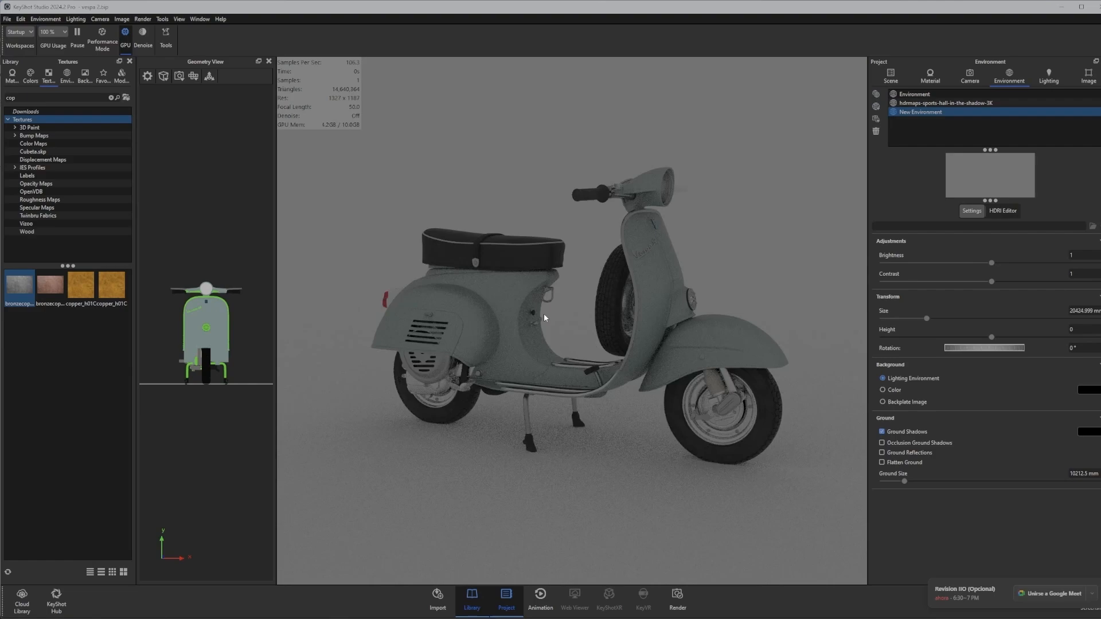
drag(544, 313, 431, 304)
scroll(431, 304, down, 3)
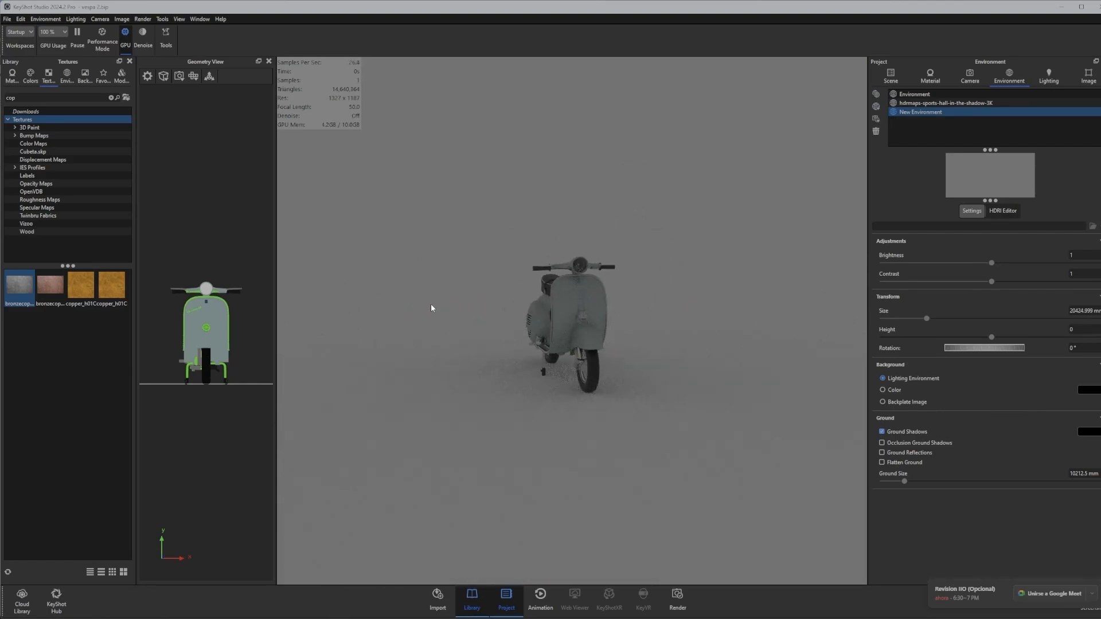
- Set the new environment's background color to pure black, hex 000000
click(1003, 211)
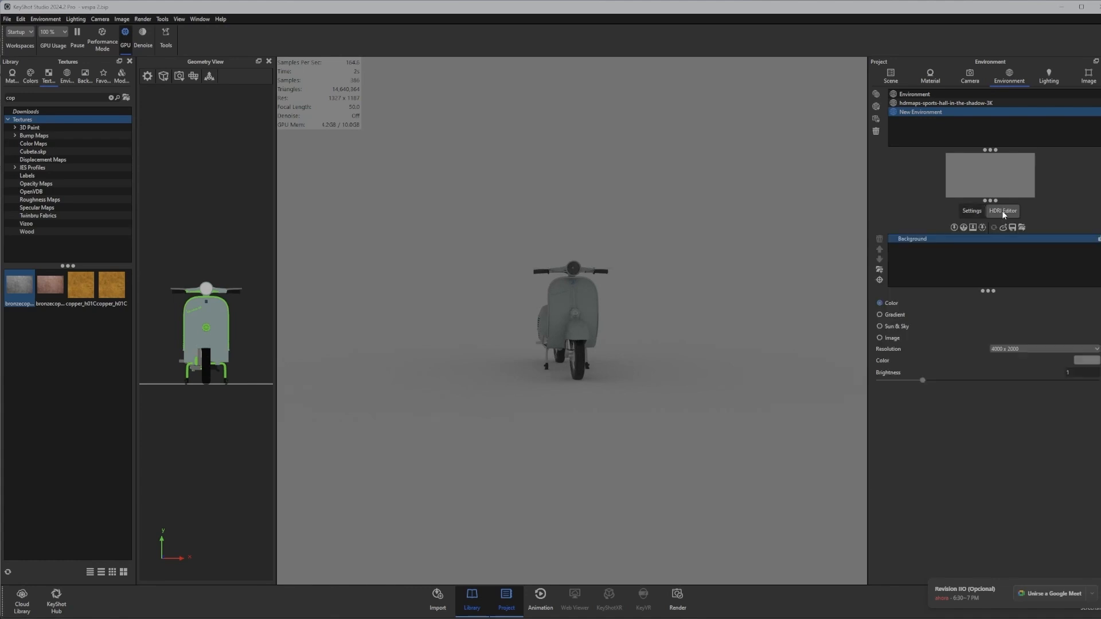
click(1087, 360)
drag(1006, 344, 980, 383)
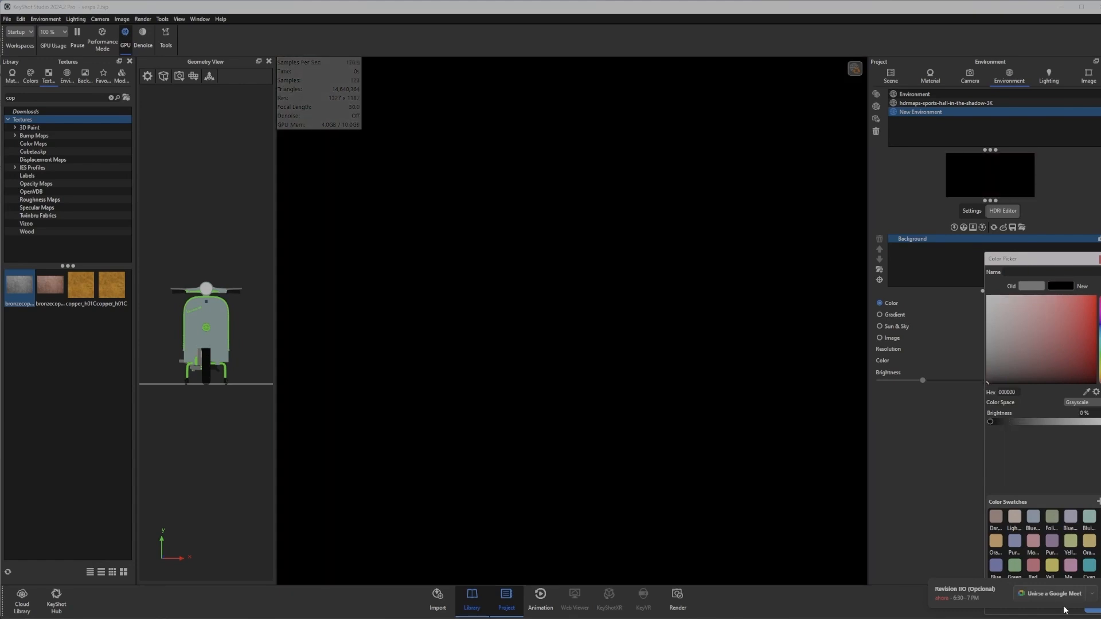
drag(1067, 260, 966, 166)
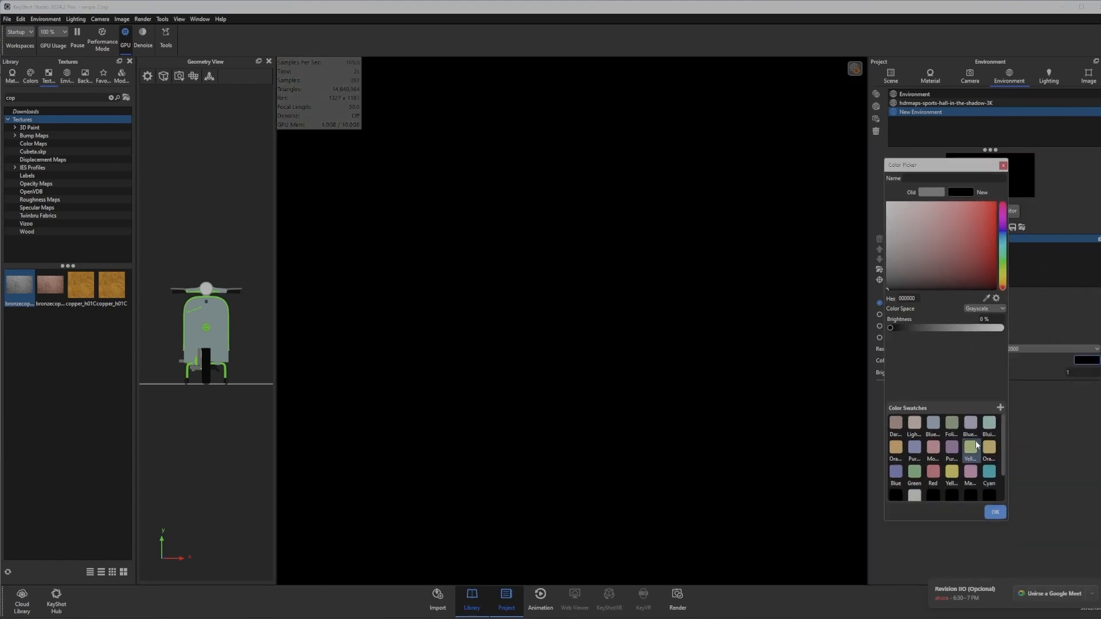
click(995, 511)
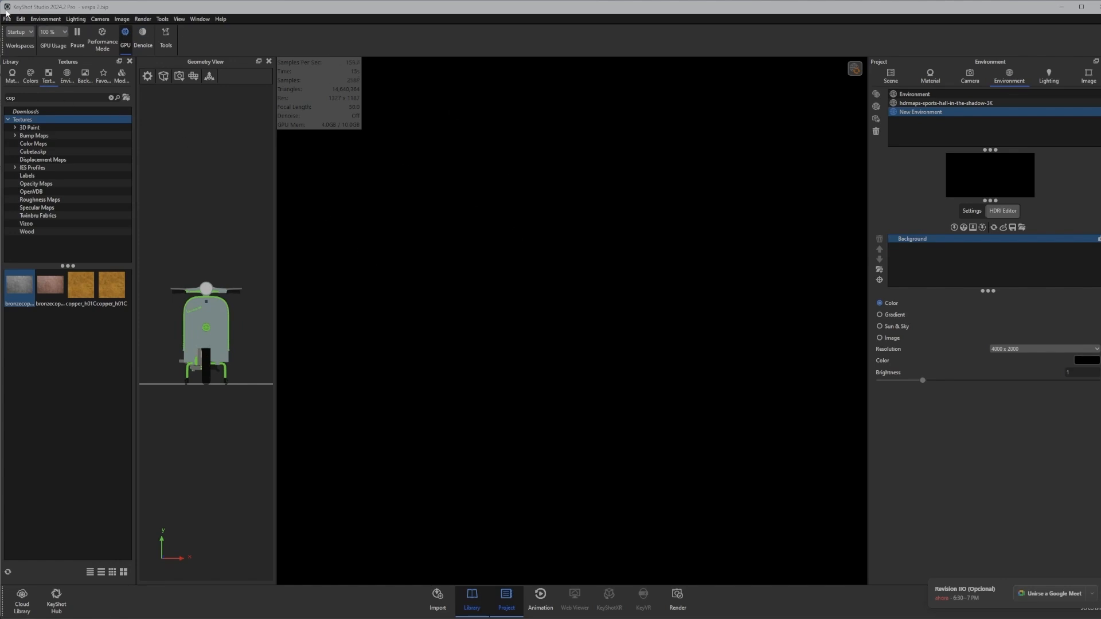
- Add a spotlight and place it above and to one side of the scooter, at about X -609, Y 1845
click(20, 19)
mouse_move(27, 27)
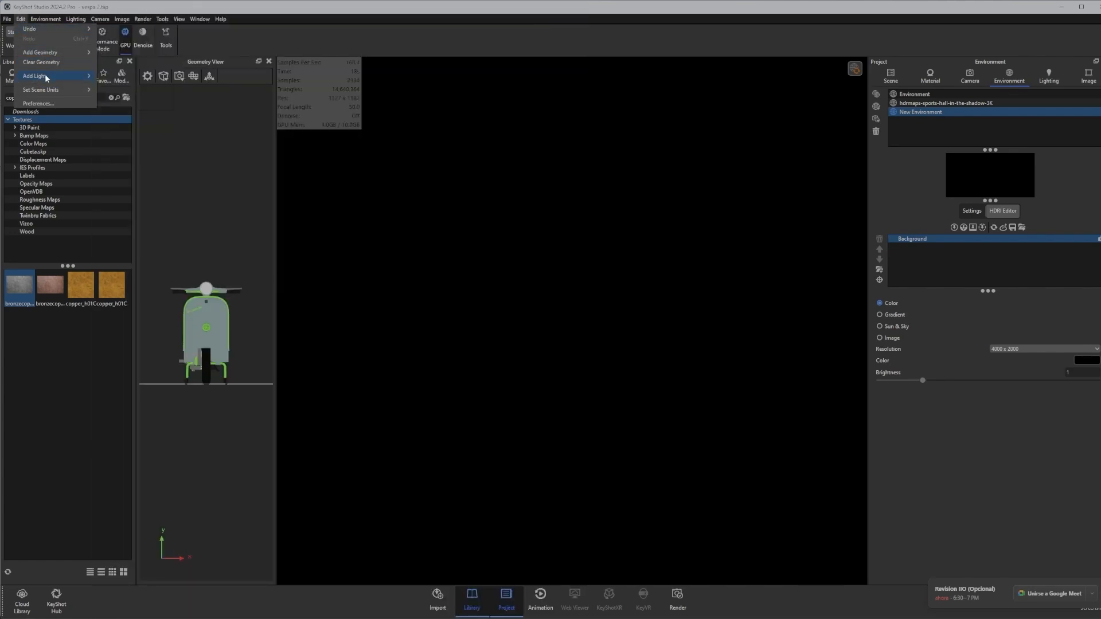
mouse_move(47, 77)
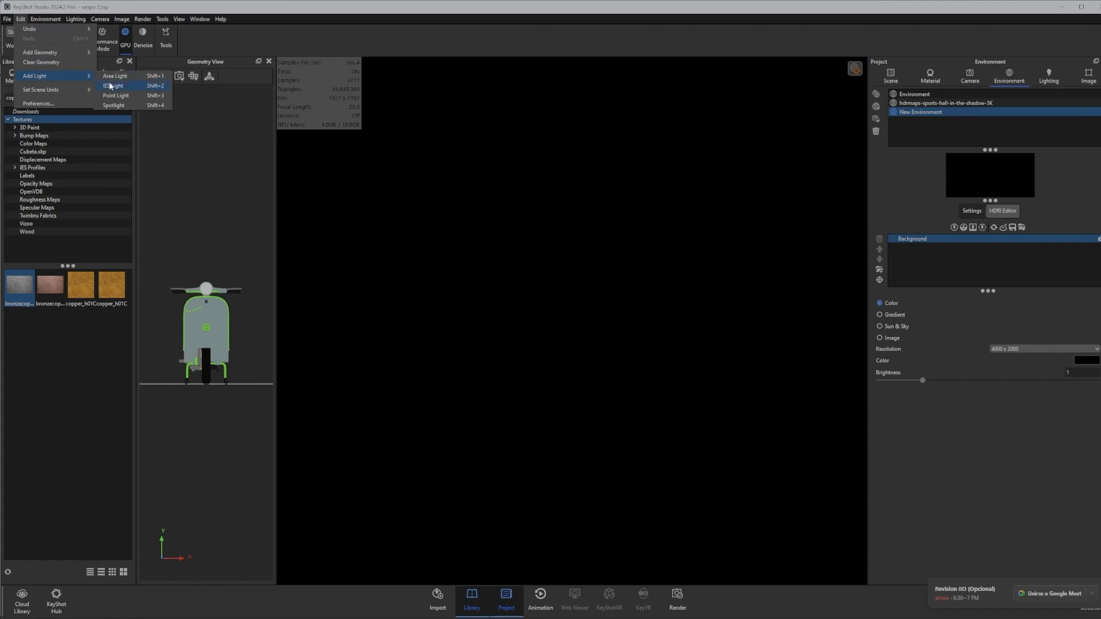
click(118, 105)
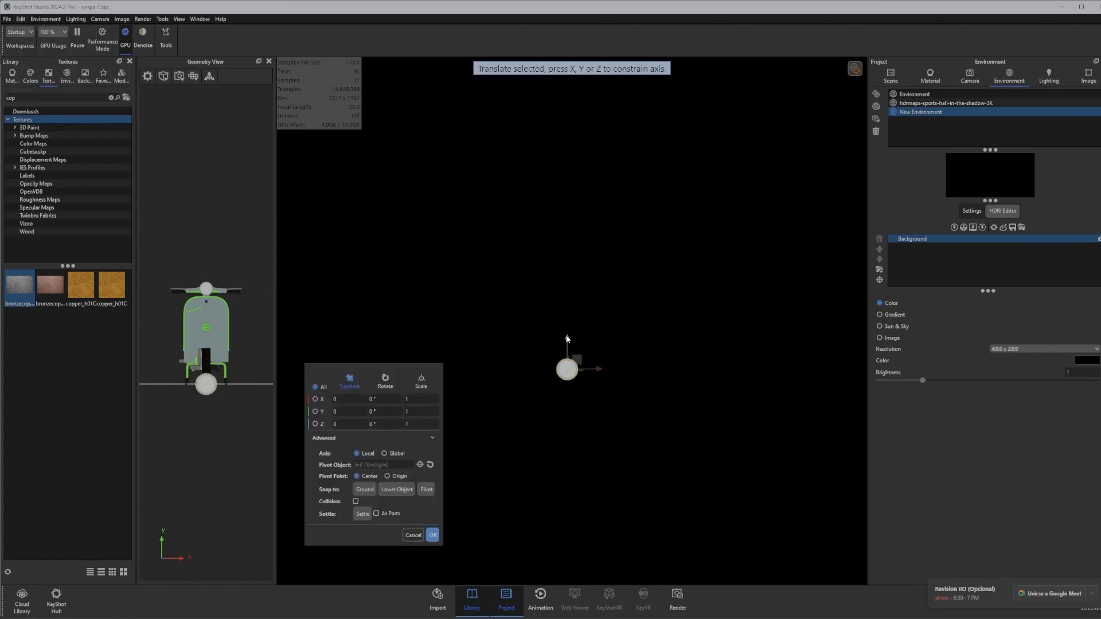
drag(567, 338, 508, 155)
scroll(541, 295, up, 3)
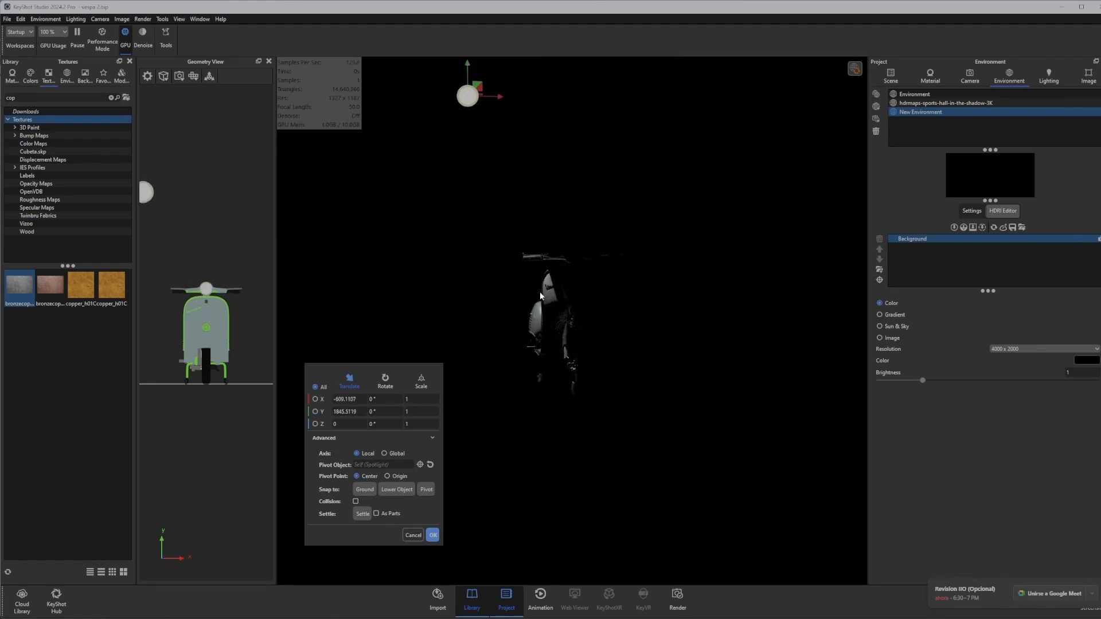
scroll(540, 295, up, 2)
click(433, 536)
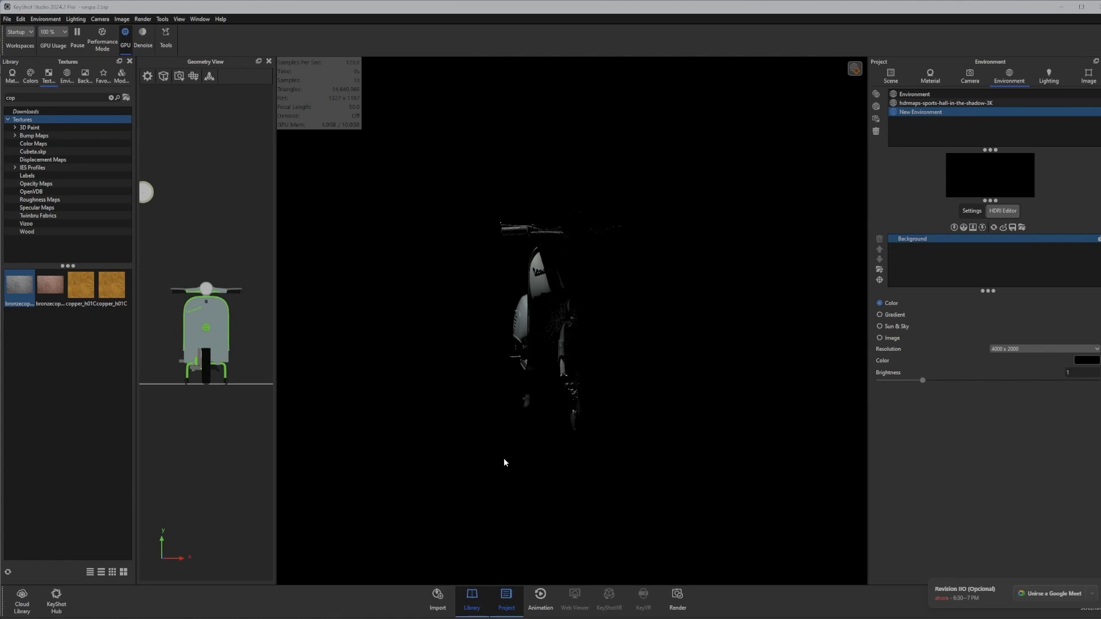
- Hide the library and widen the geometry view so the scooter and spotlight are easy to reach
drag(452, 356, 628, 356)
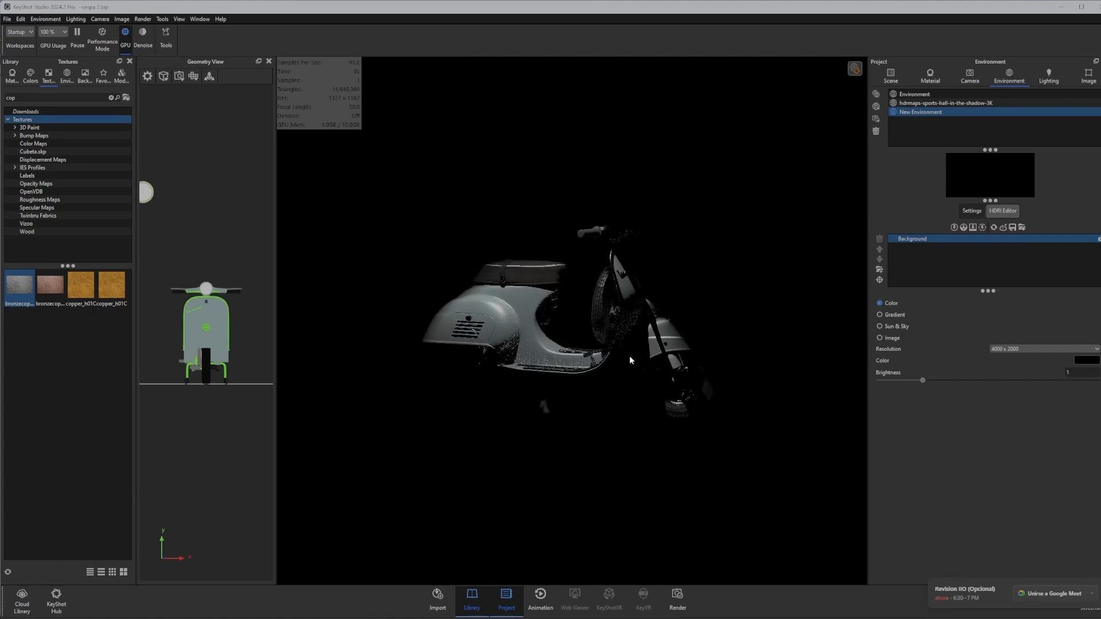
scroll(214, 265, down, 3)
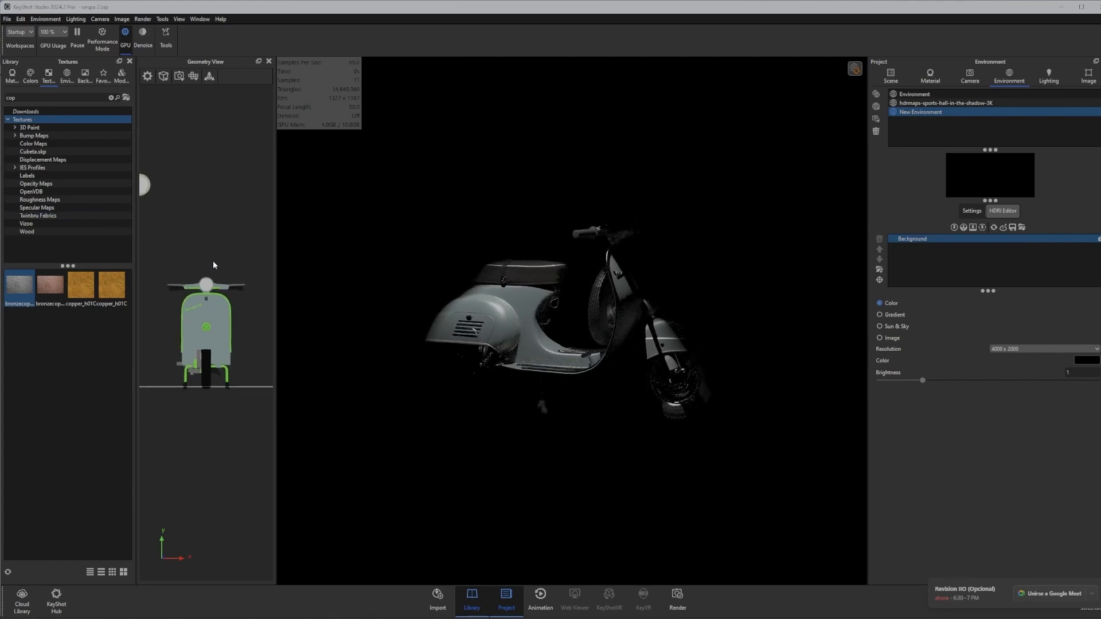
click(130, 61)
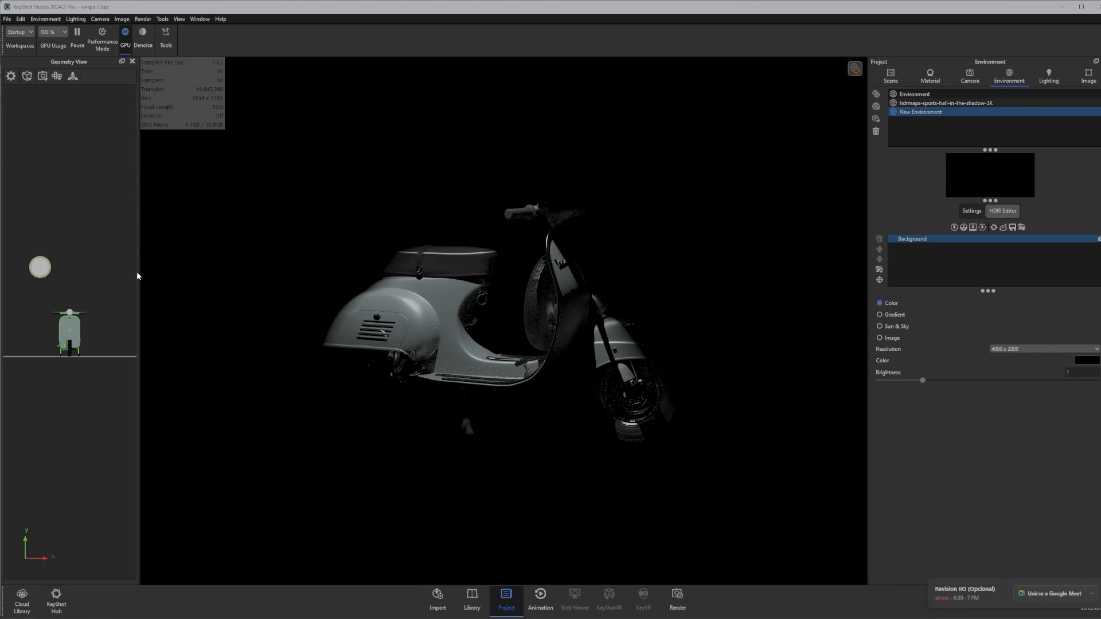
drag(139, 276, 464, 308)
scroll(464, 308, up, 3)
middle_drag(519, 315, 484, 311)
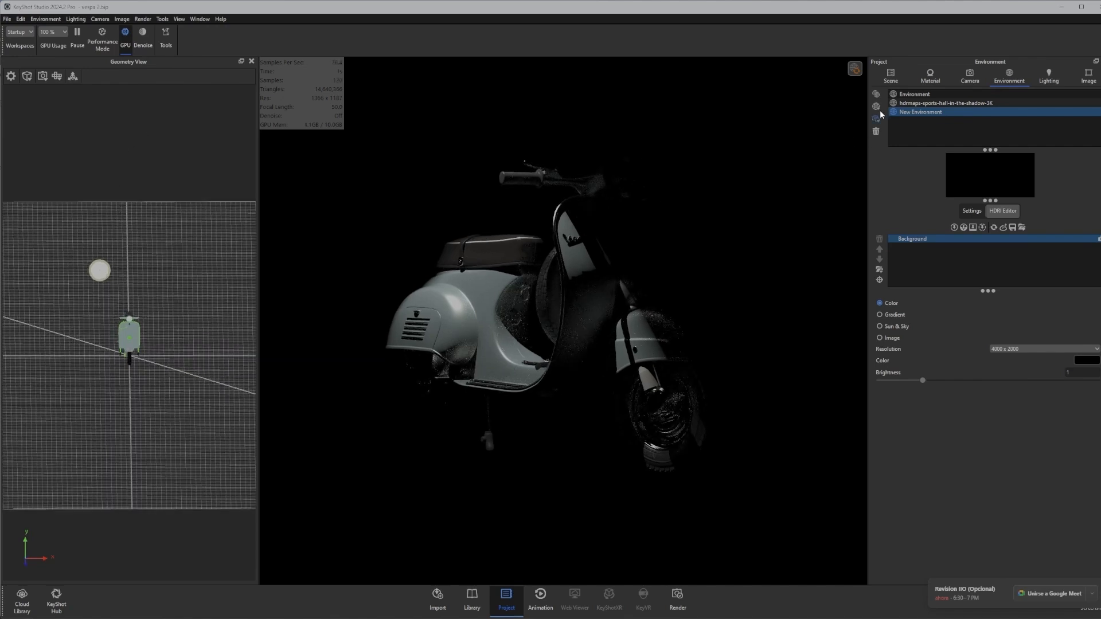
- Move the spotlight farther out and up from the scooter, to about X -847, Y 2157
click(890, 75)
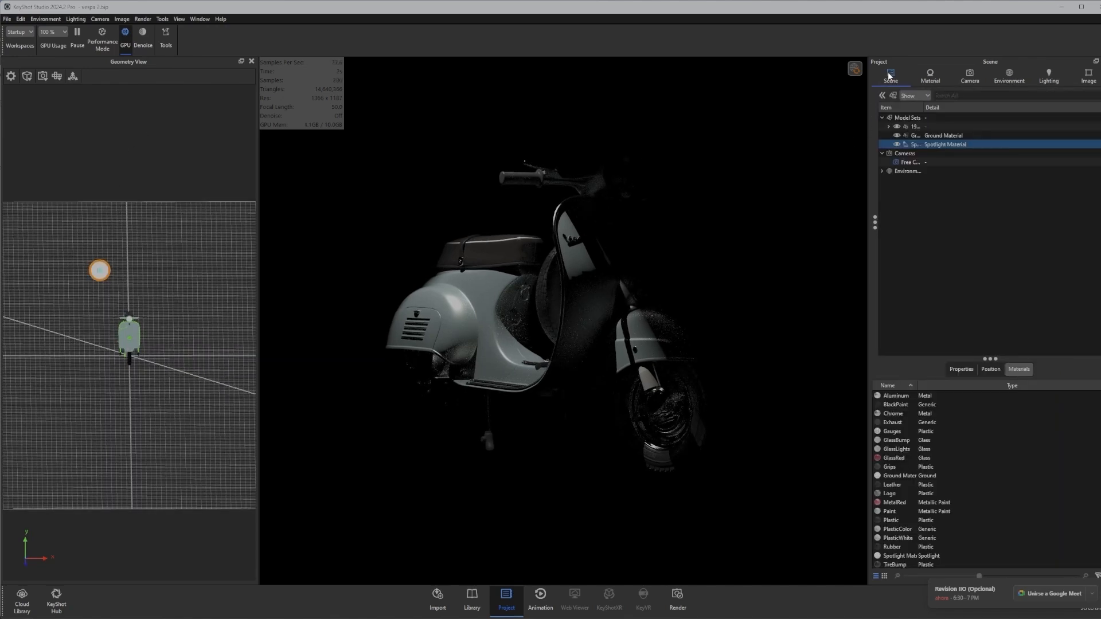
right_click(69, 167)
click(82, 302)
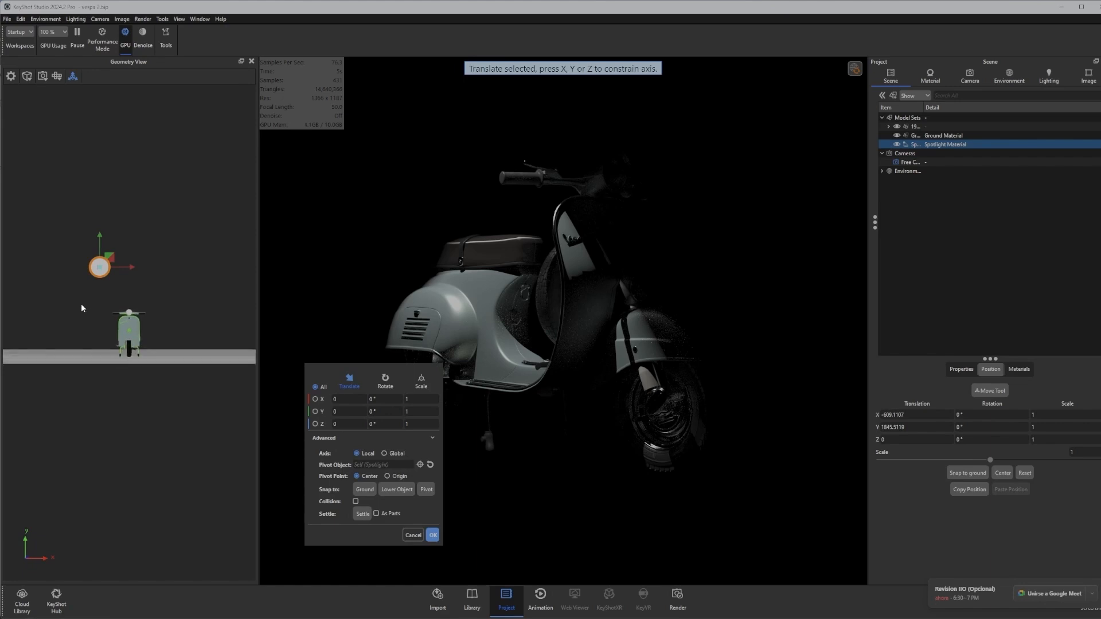
mouse_move(109, 257)
mouse_down()
mouse_move(83, 246)
mouse_move(99, 242)
mouse_up()
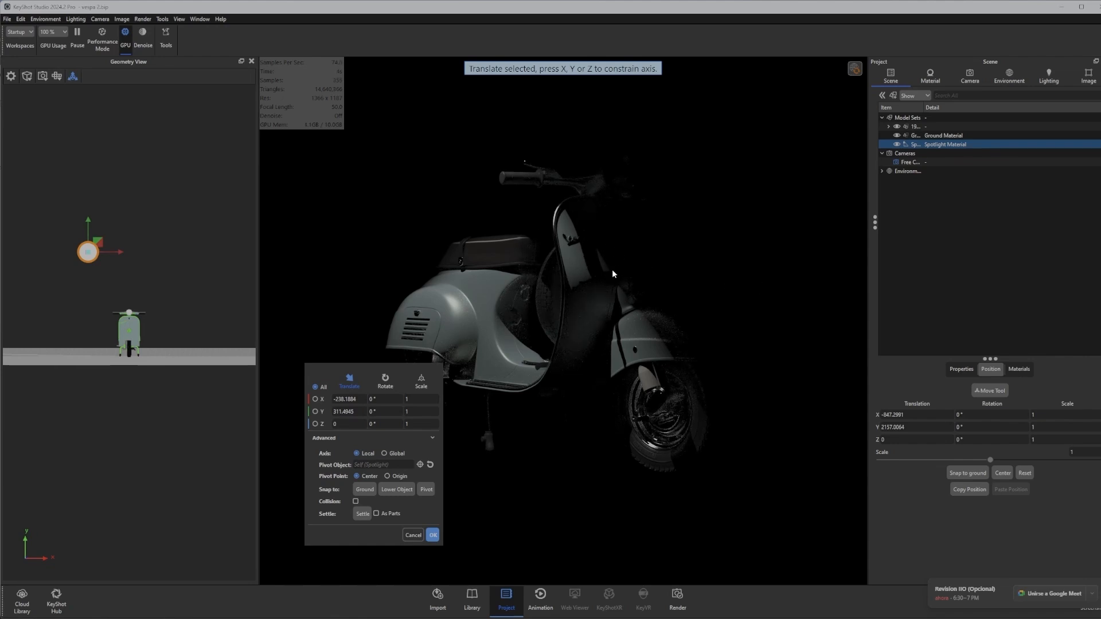
click(433, 536)
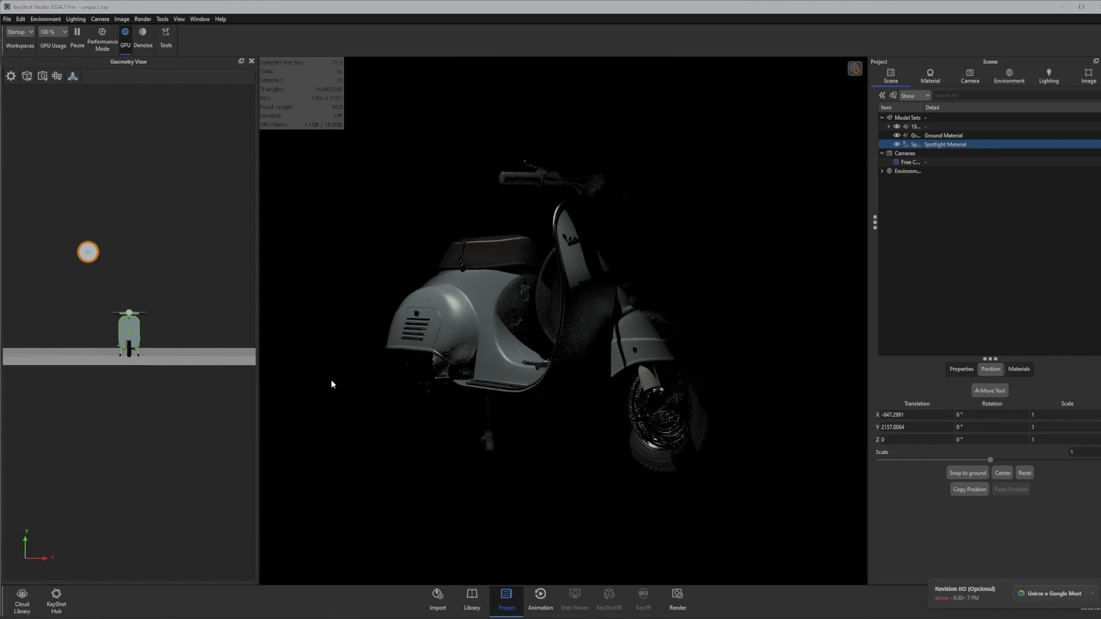
- Enable constant light output for the spotlight material, set its power to 20 Watt and narrow the beam angle to about 56.34°
double_click(934, 145)
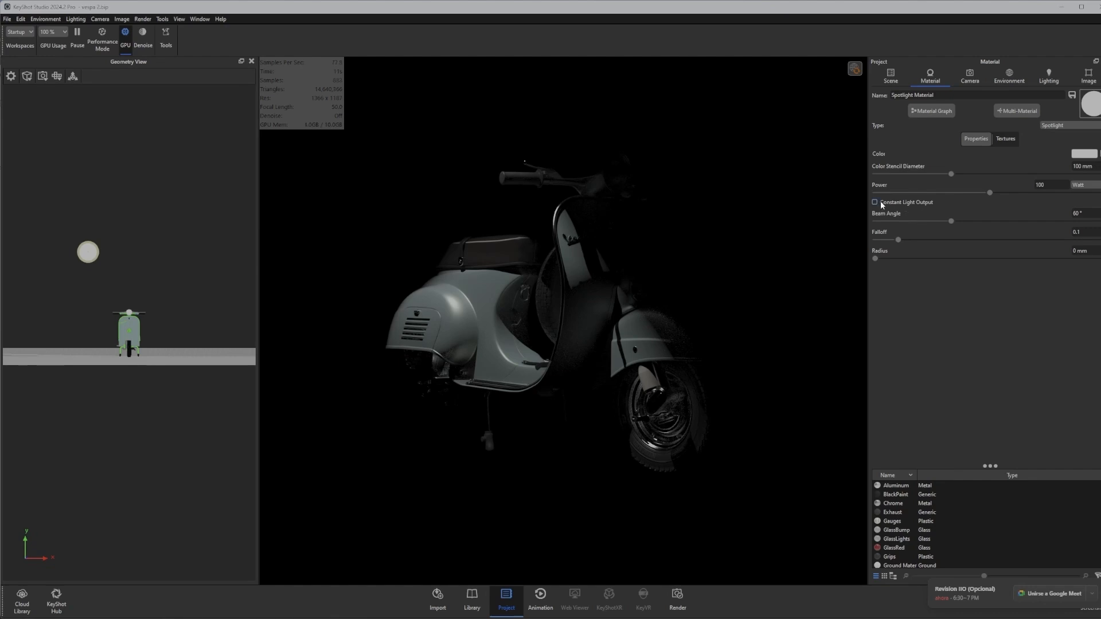
click(1050, 184)
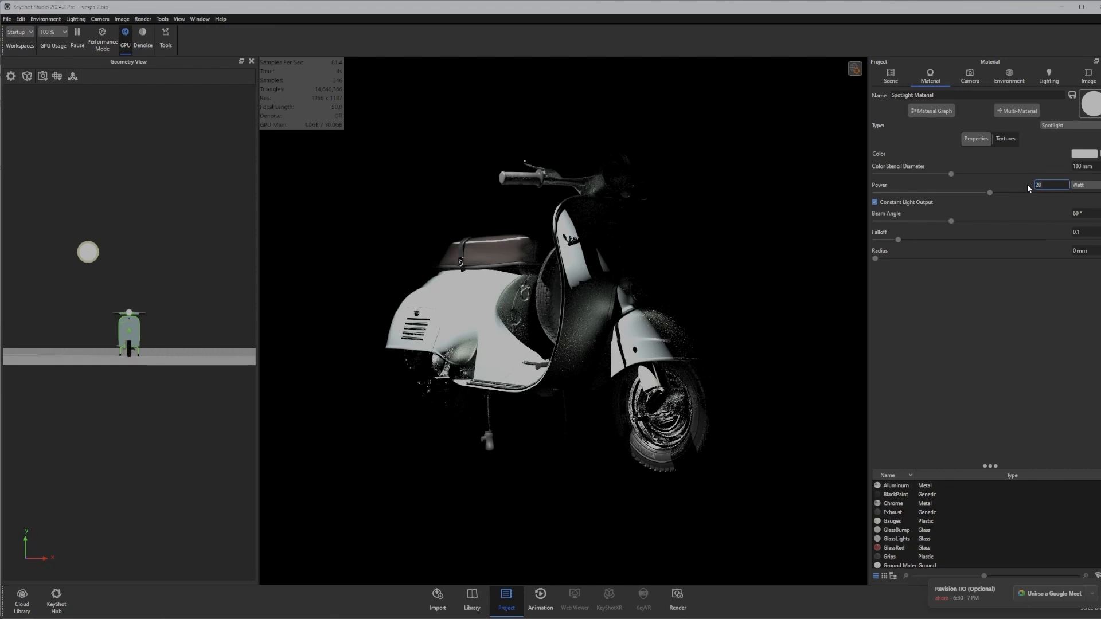
text(20)
key(Return)
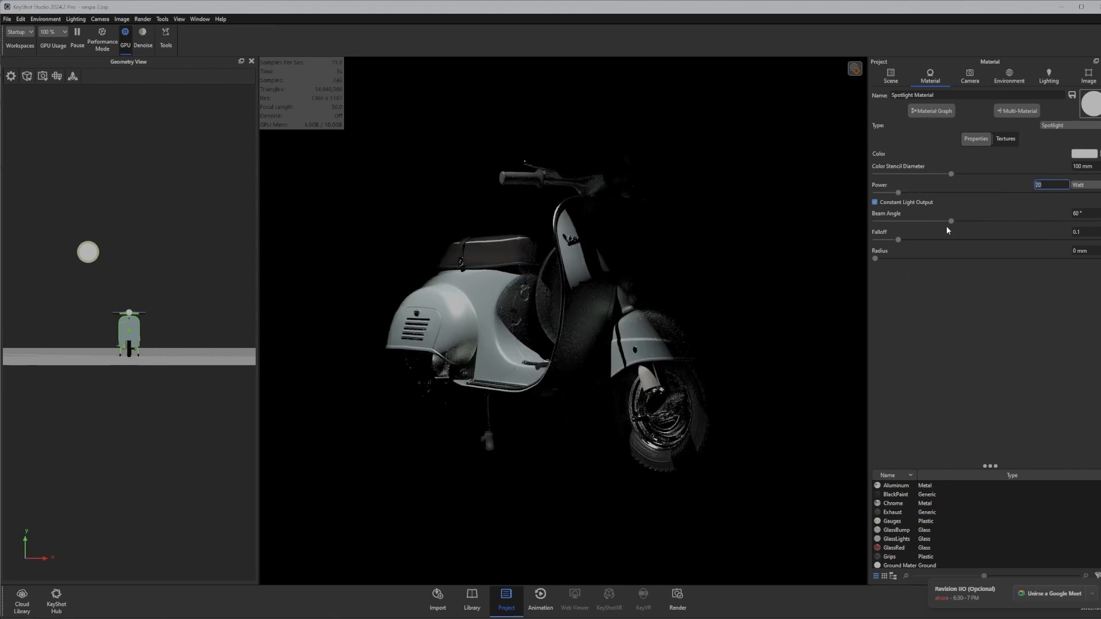
drag(950, 221, 946, 220)
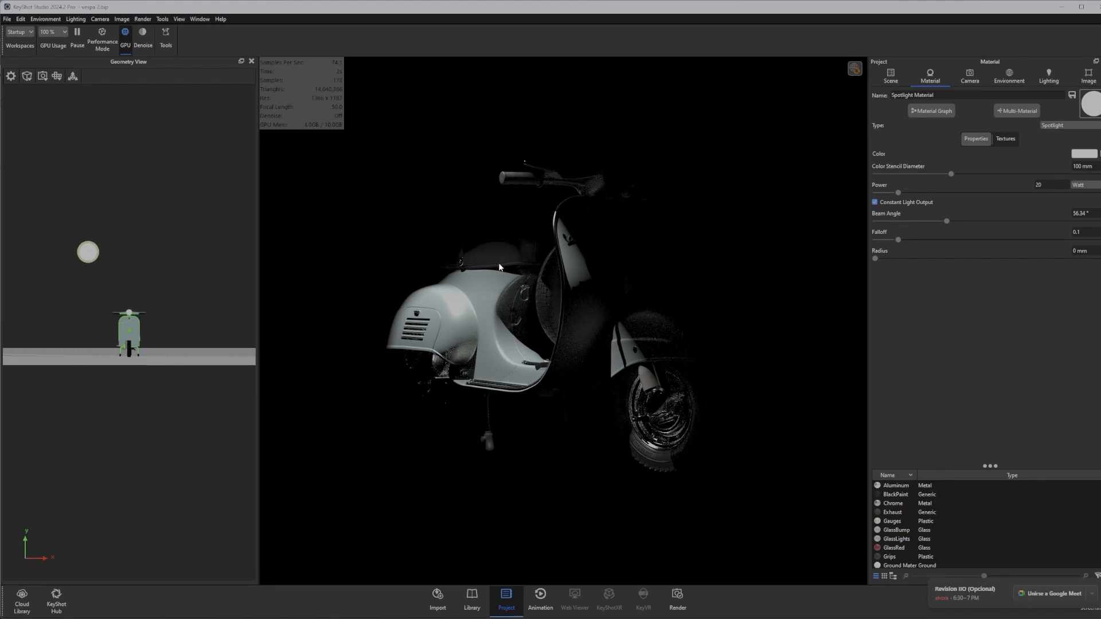
- Choose the Spotlight object in the geometry view and activate the Move tool on it
right_click(85, 209)
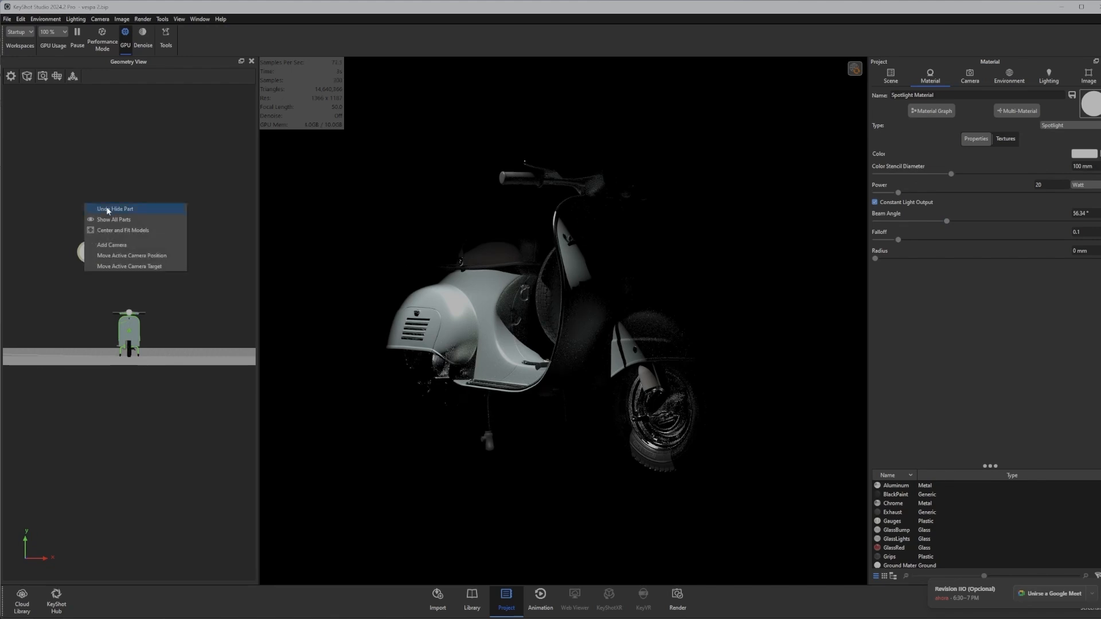
click(128, 187)
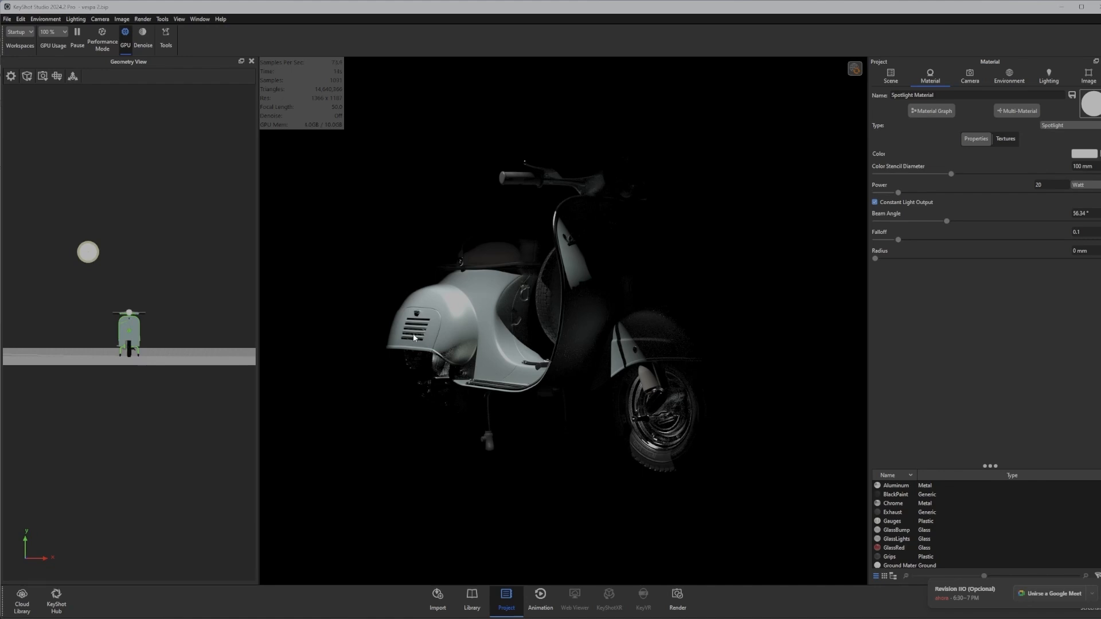
click(892, 77)
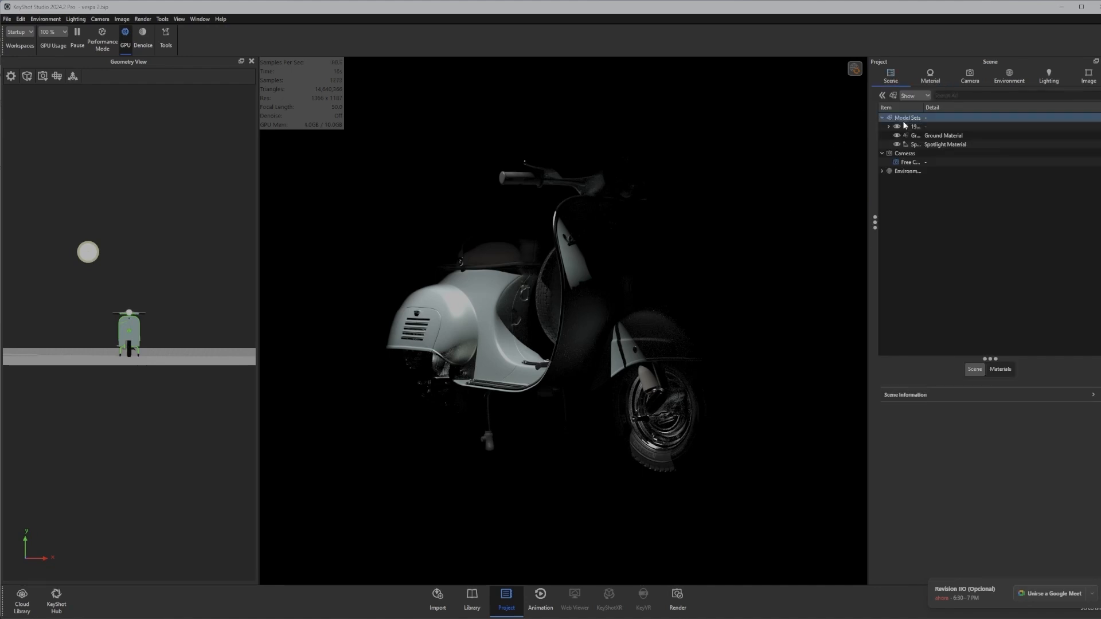
click(940, 145)
click(163, 232)
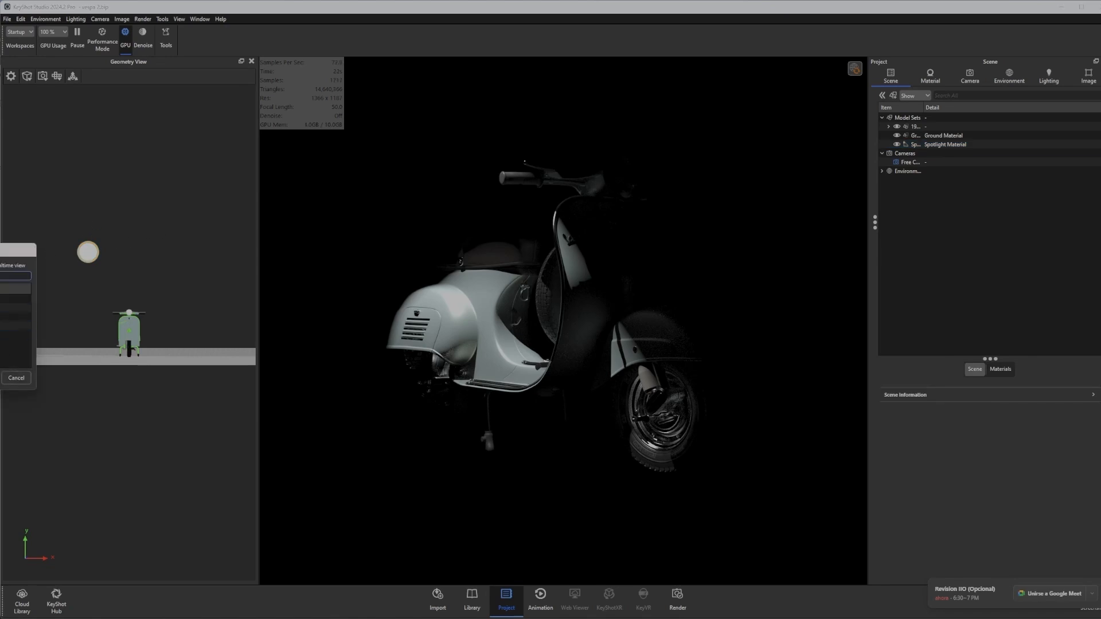
drag(0, 255, 118, 141)
click(88, 219)
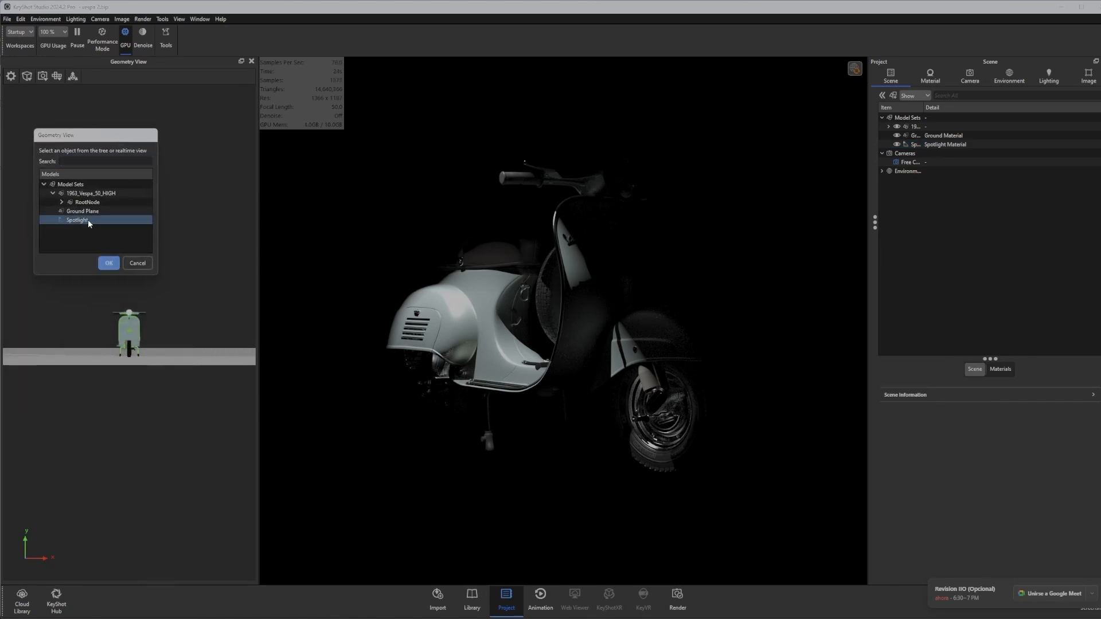
click(109, 262)
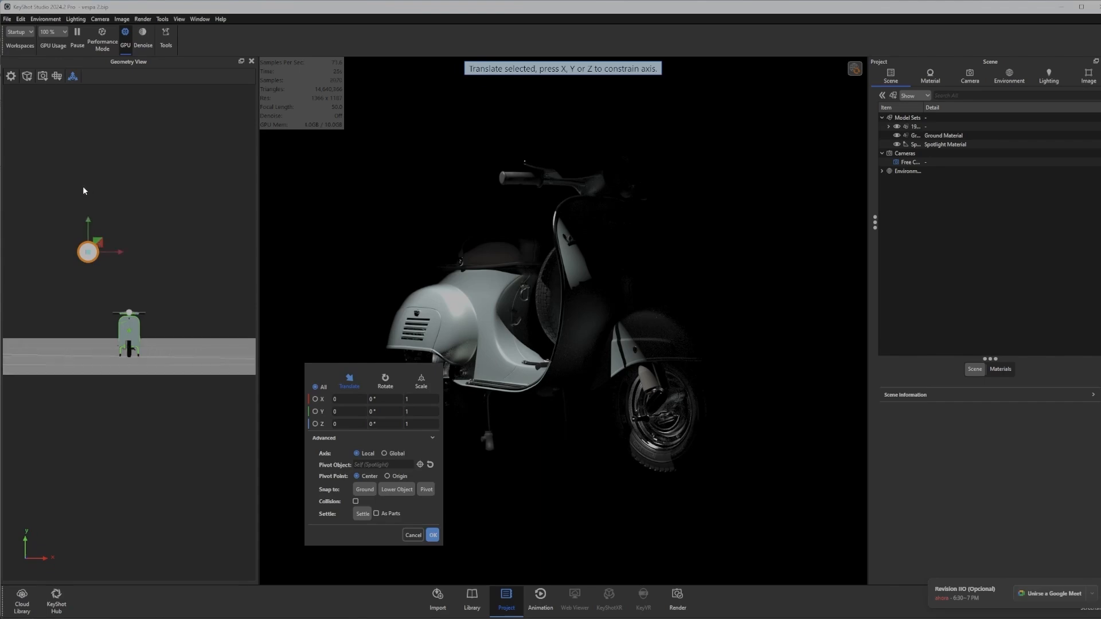
- Enable rotation for the spotlight's transform and set its pivot object to 1963_Vespa_50_HIGH
drag(83, 186, 86, 252)
click(385, 381)
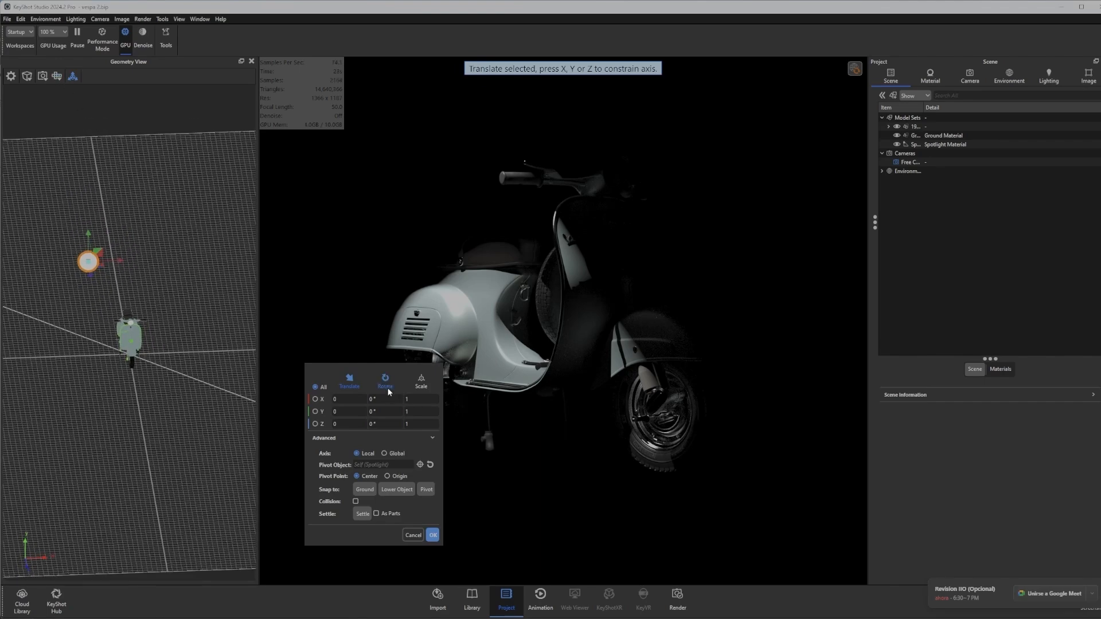
drag(134, 235, 133, 340)
middle_drag(132, 340, 179, 333)
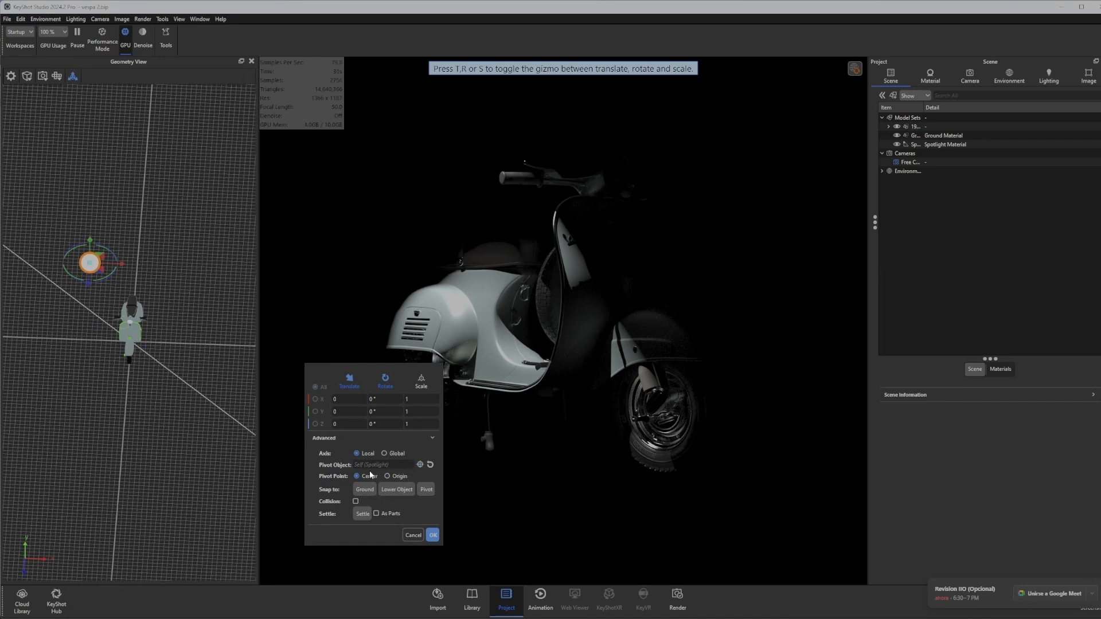
click(421, 464)
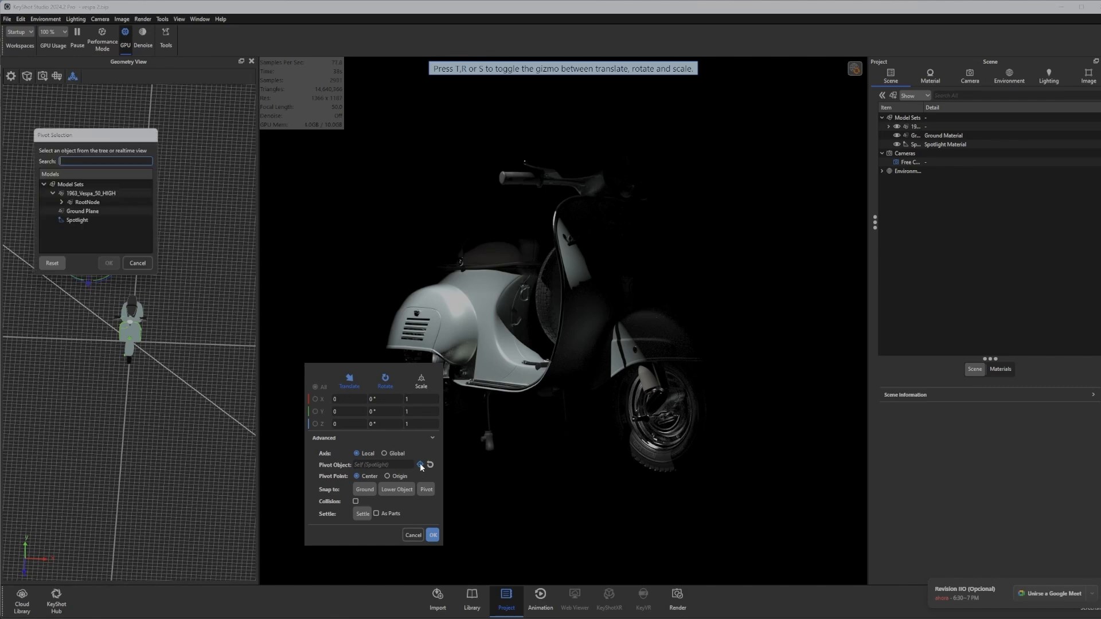
click(98, 195)
click(109, 263)
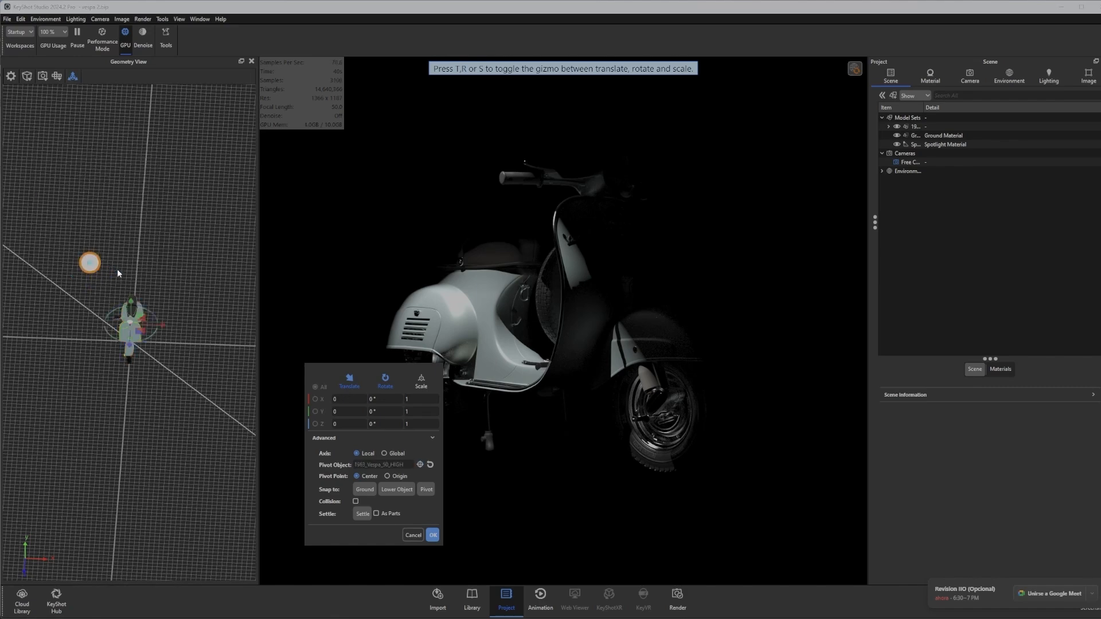
- Rotate the spotlight around the scooter by about 23.3° on the Y axis and apply the transform
mouse_move(156, 313)
mouse_down()
mouse_move(176, 328)
mouse_move(149, 305)
mouse_up()
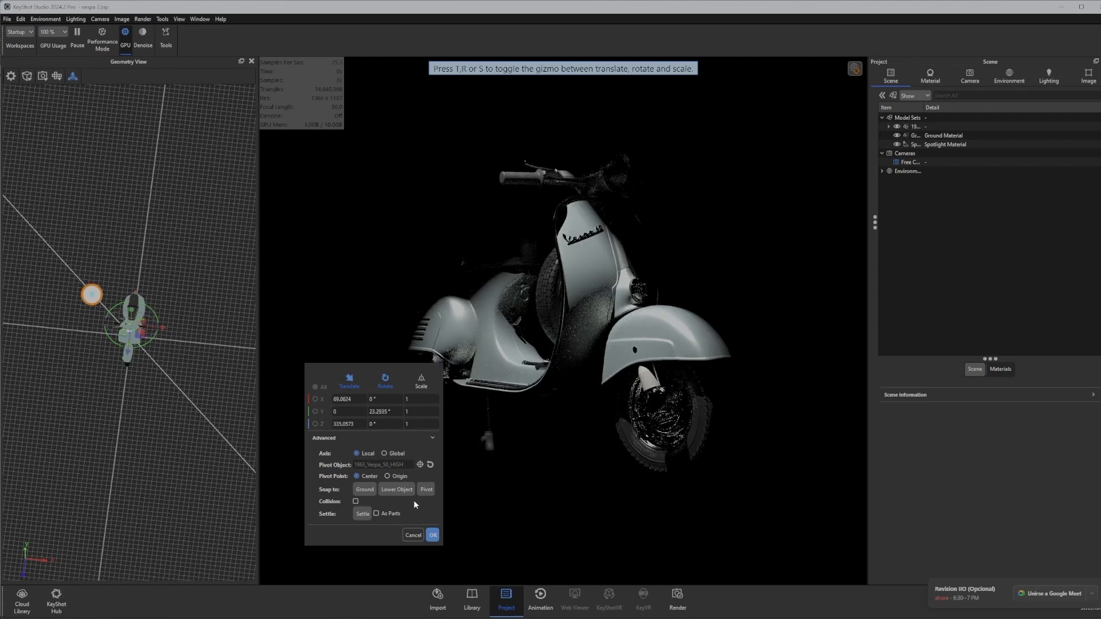
click(433, 535)
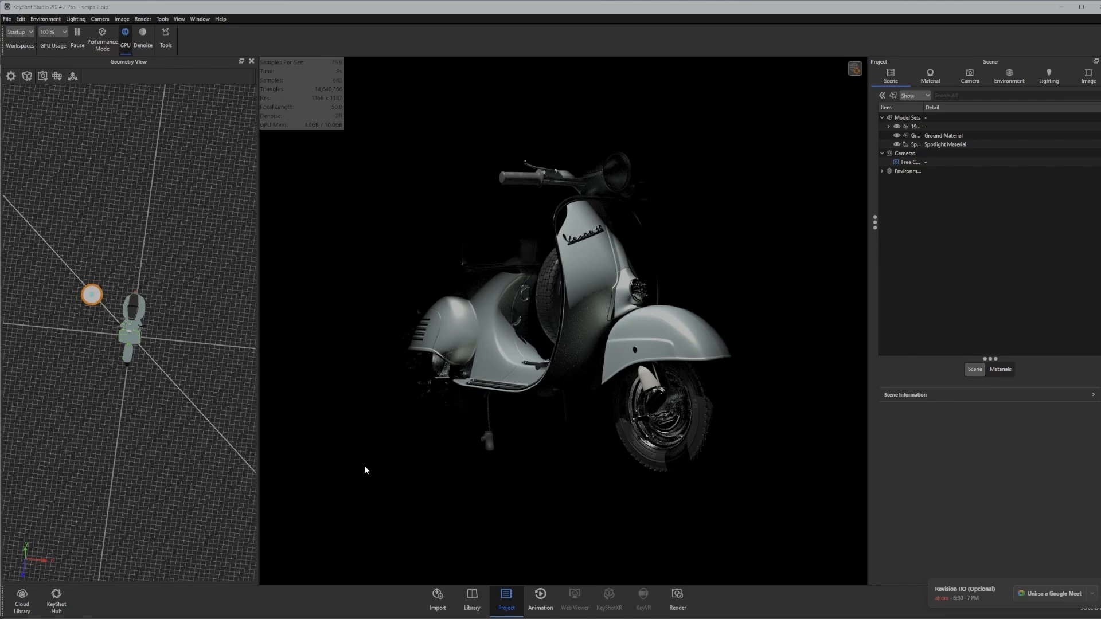
drag(70, 442, 86, 347)
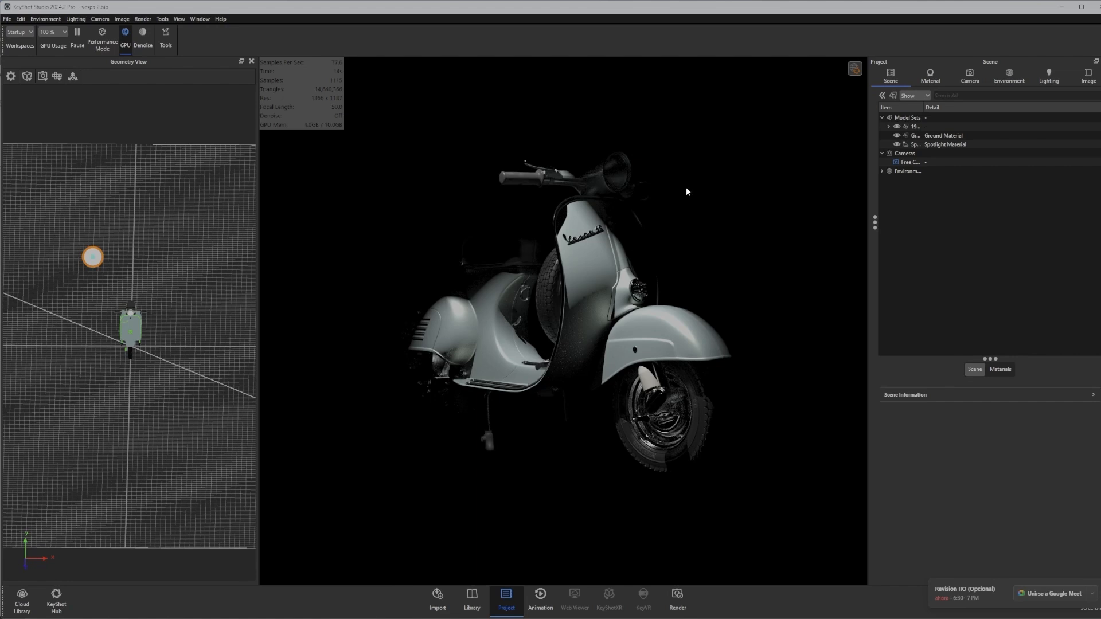
click(854, 70)
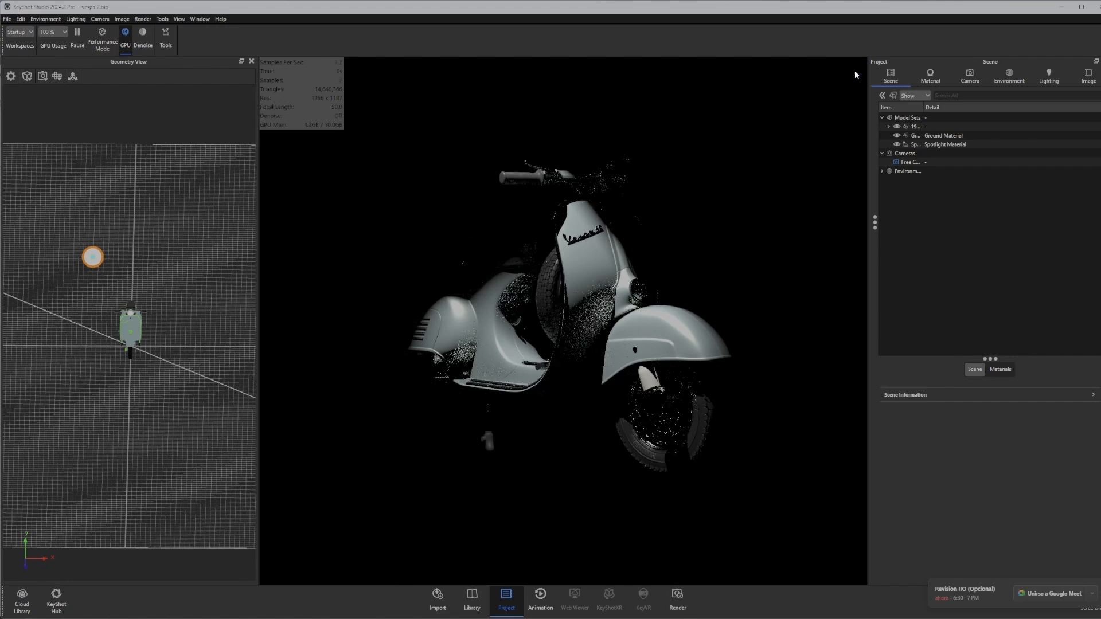
- Add a cube primitive to the scene as new geometry
click(20, 18)
mouse_move(43, 50)
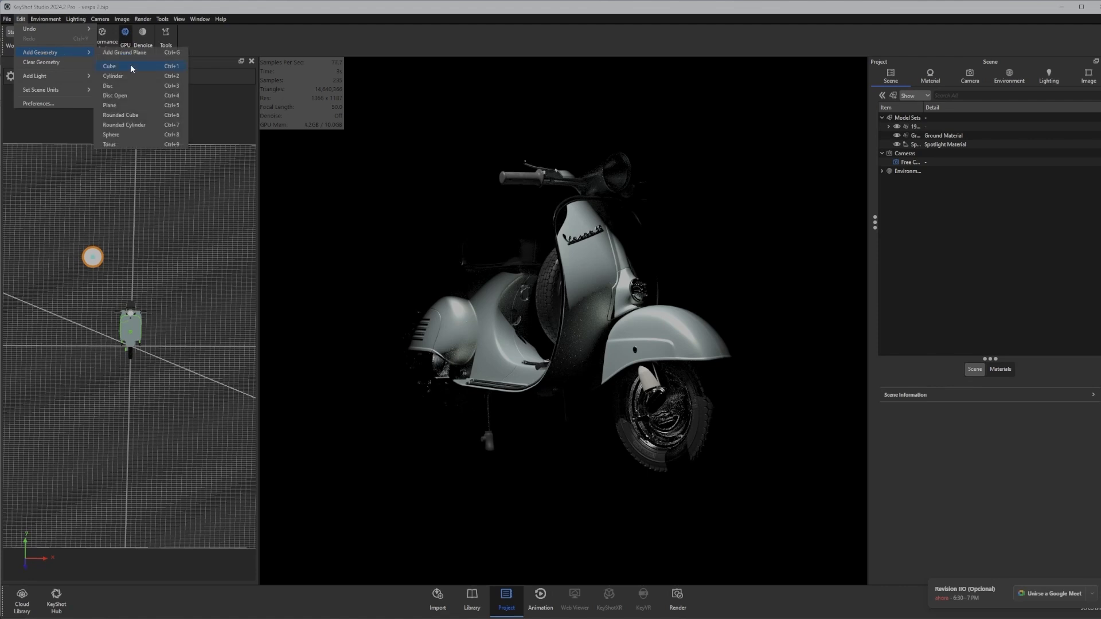
click(130, 66)
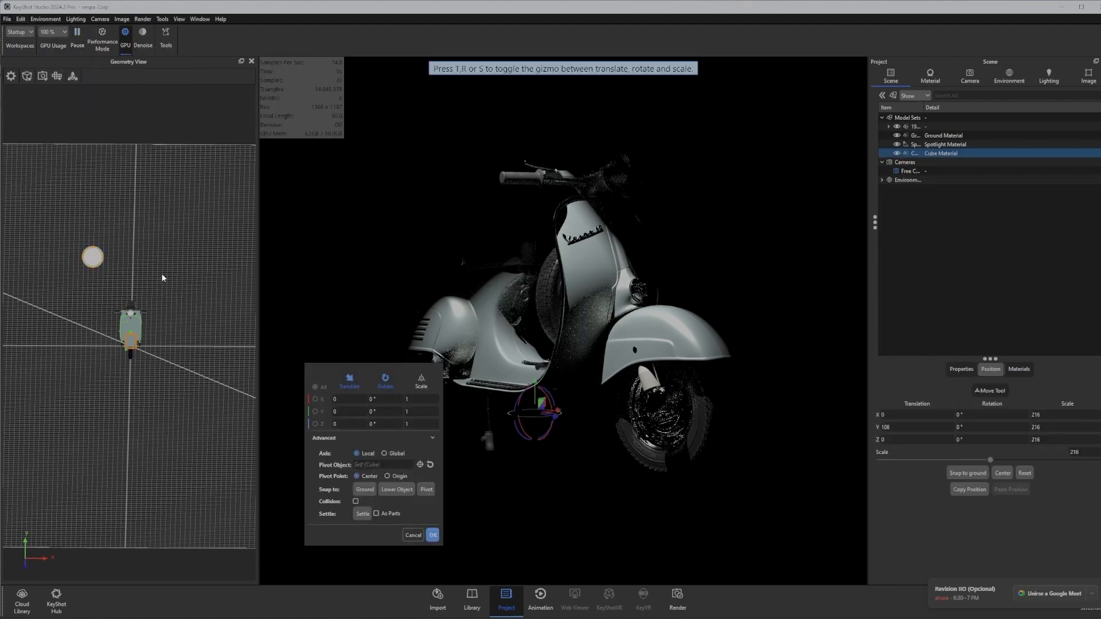
- Scale the cube uniformly to about 1598 so that it encloses the scooter, and apply the transform
click(421, 380)
click(385, 379)
click(341, 380)
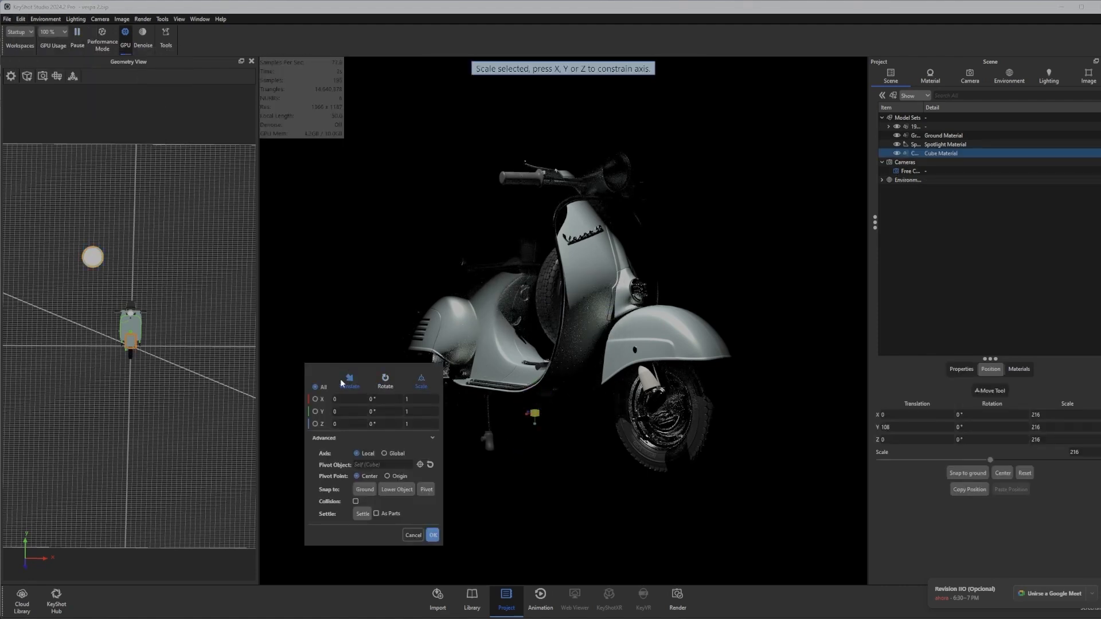
drag(86, 433, 72, 392)
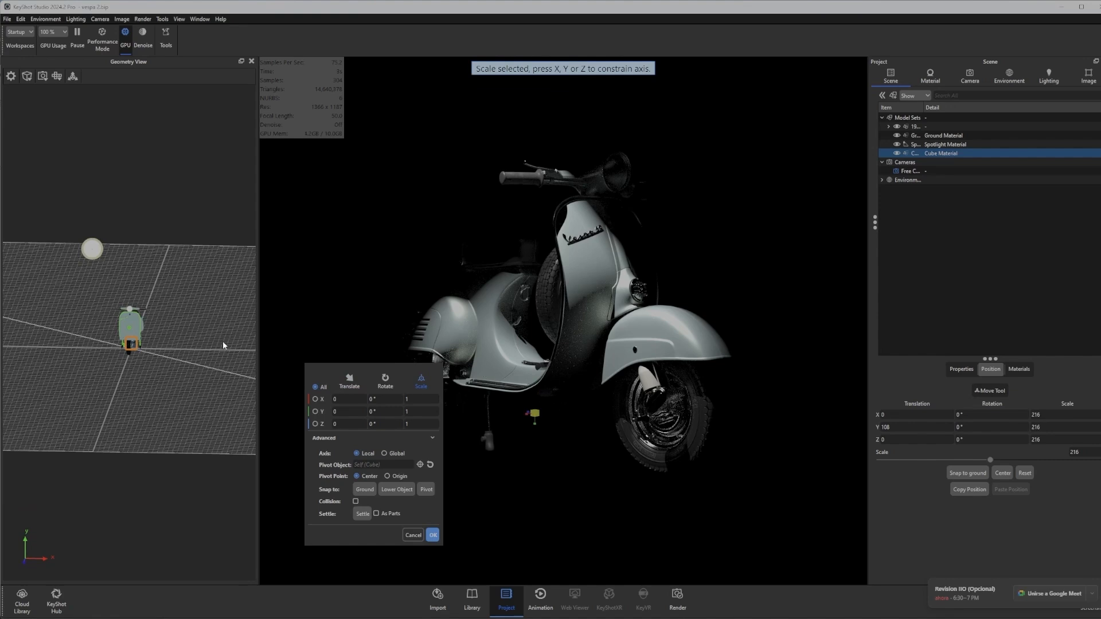
drag(535, 419, 1090, 412)
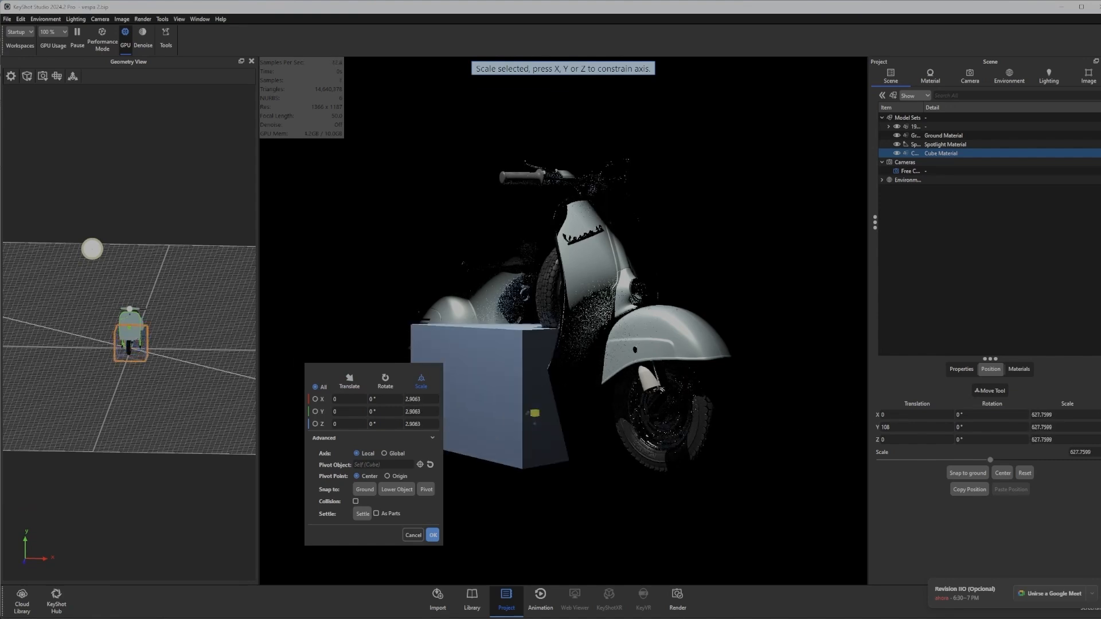
scroll(607, 393, up, 4)
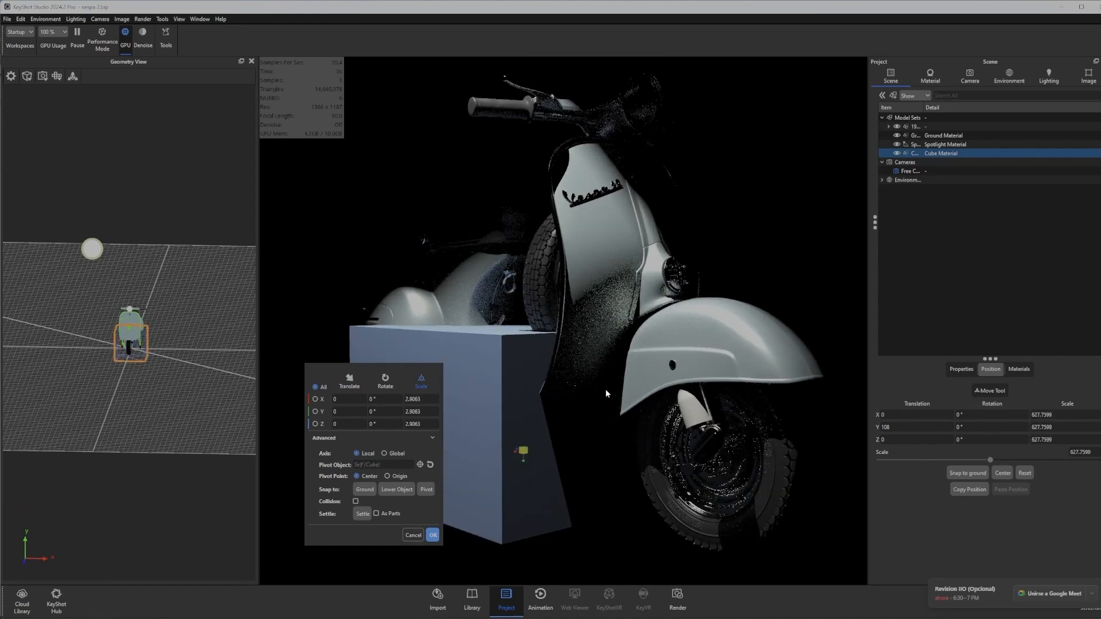
scroll(607, 393, down, 8)
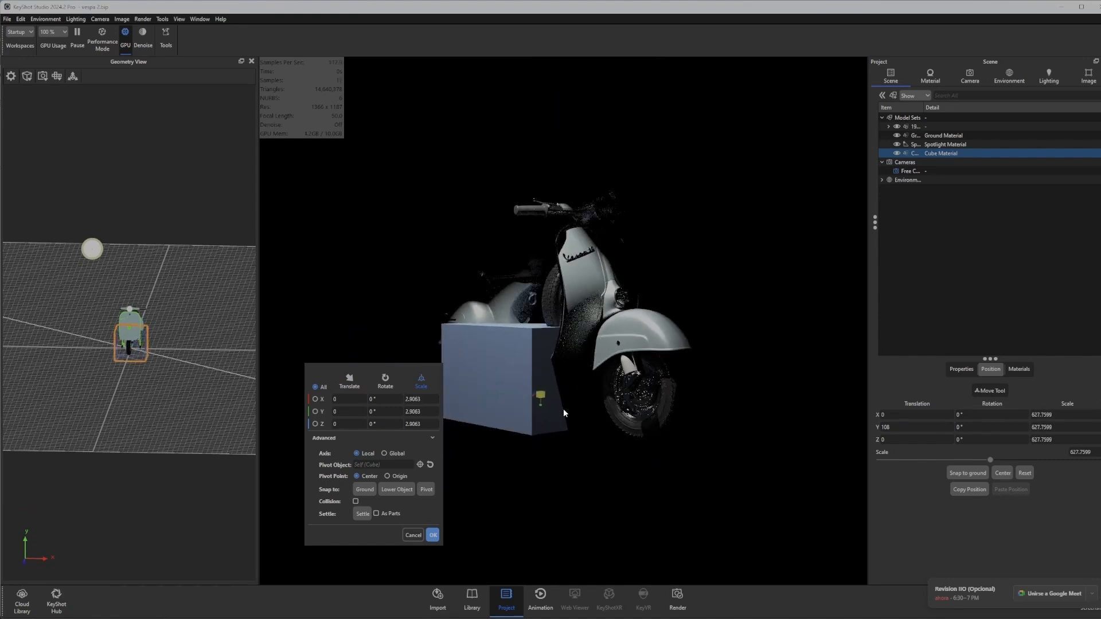
drag(549, 373, 1019, 427)
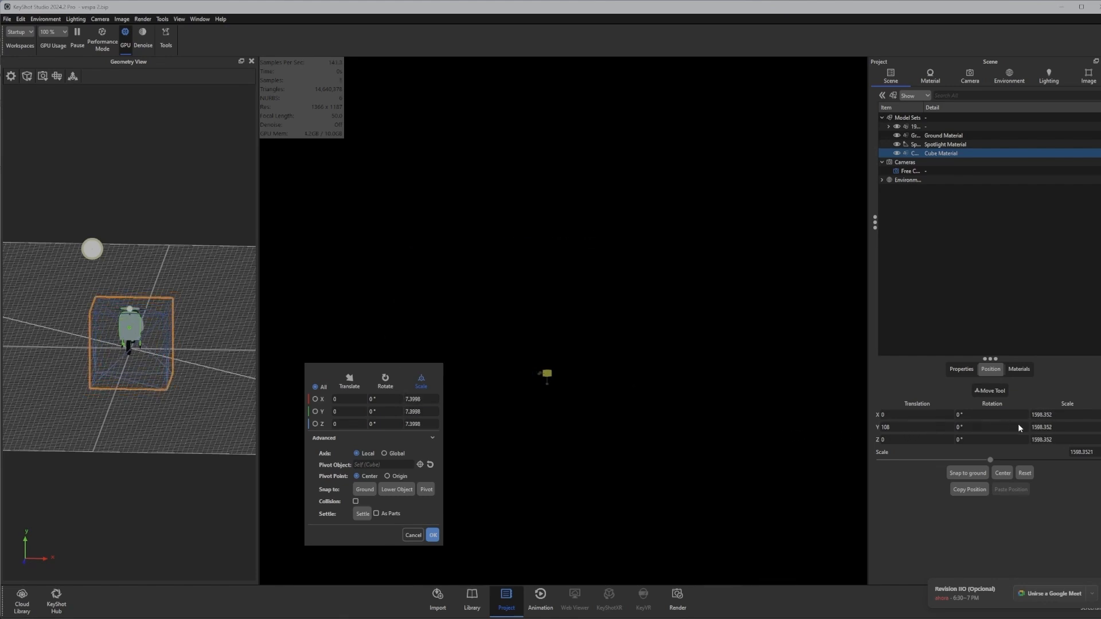
click(433, 535)
drag(97, 365, 97, 362)
scroll(117, 302, up, 4)
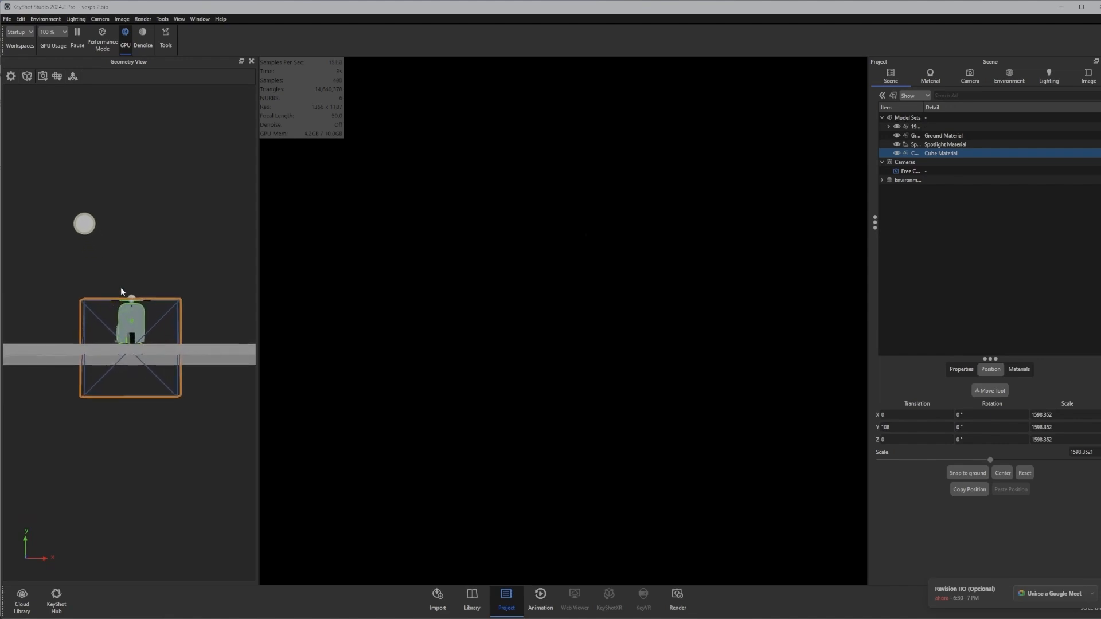
click(148, 235)
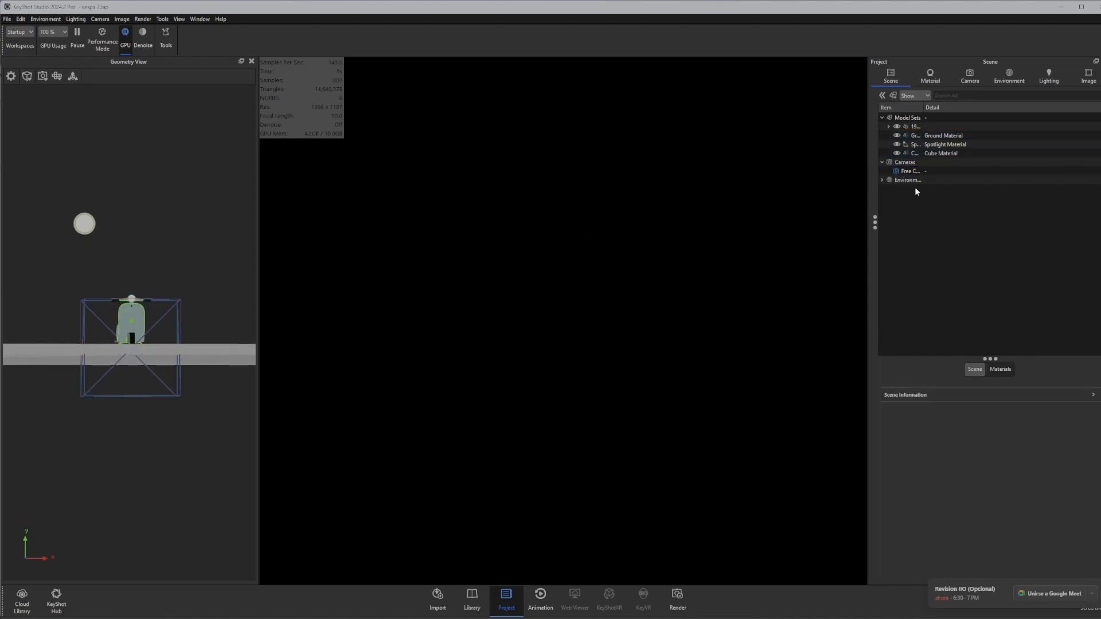
click(940, 153)
right_click(138, 240)
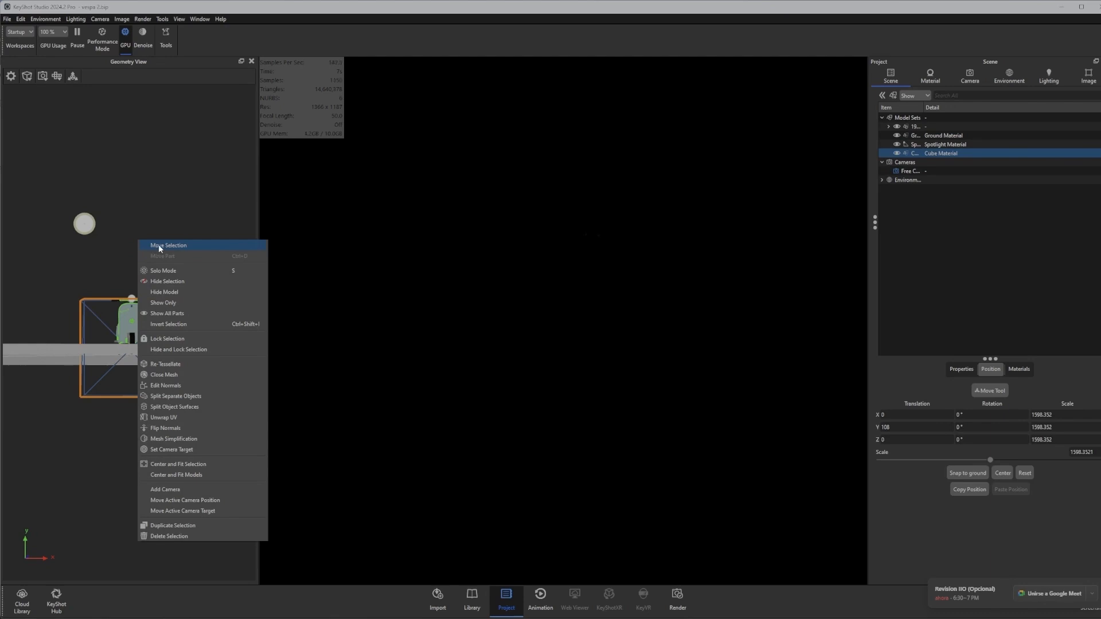
click(158, 245)
click(351, 384)
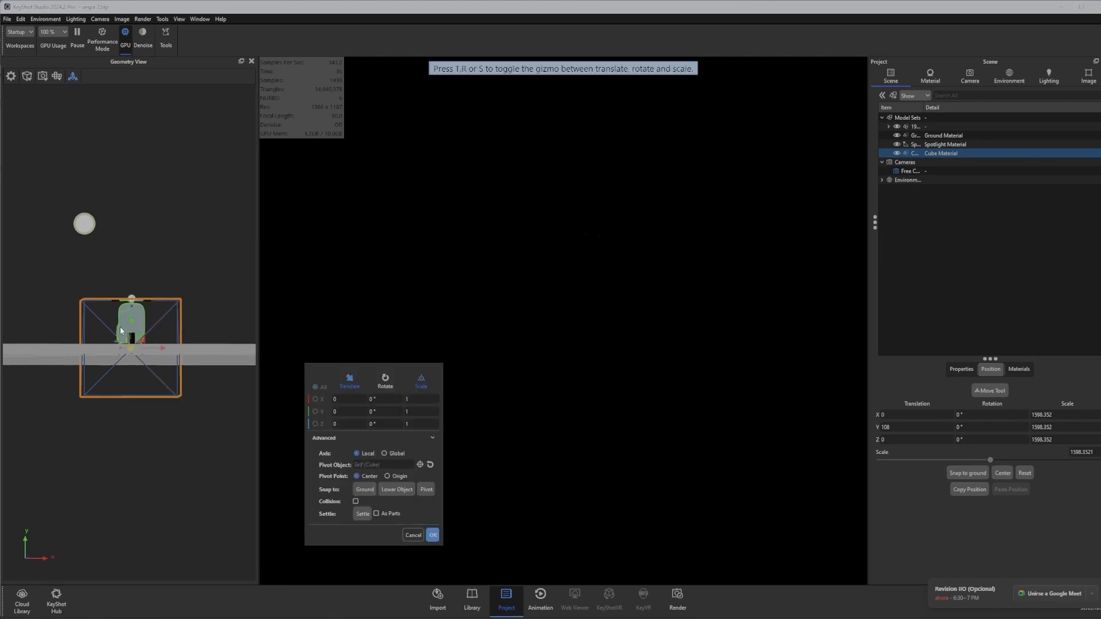
click(413, 535)
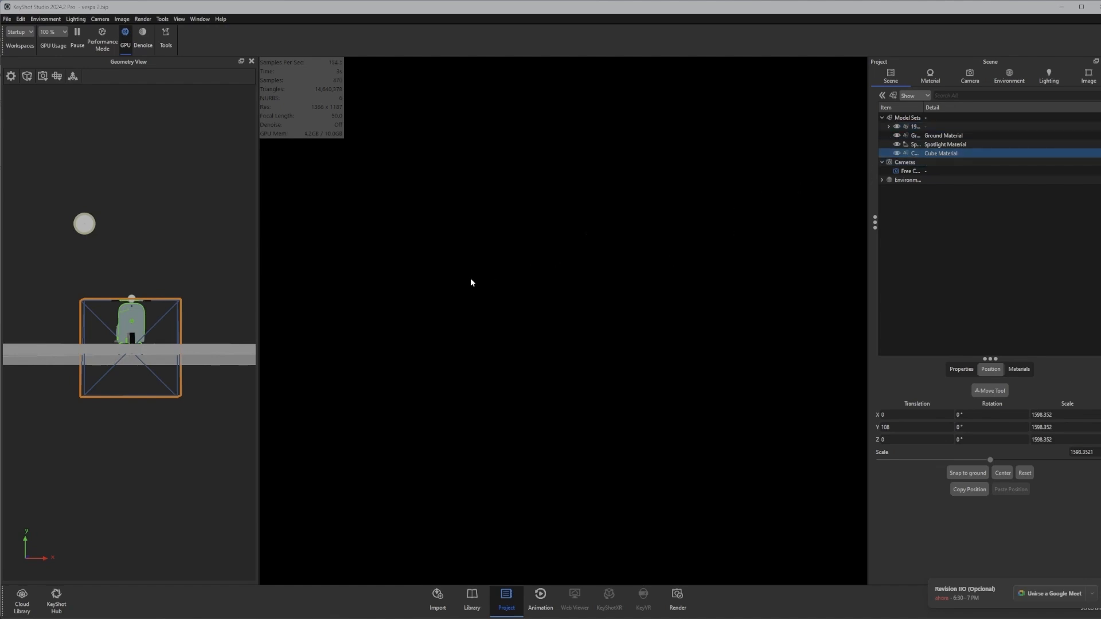
- Raise the cube vertically to about Y 852.5 so its base sits near ground level, and apply the move
key(ctrl+d)
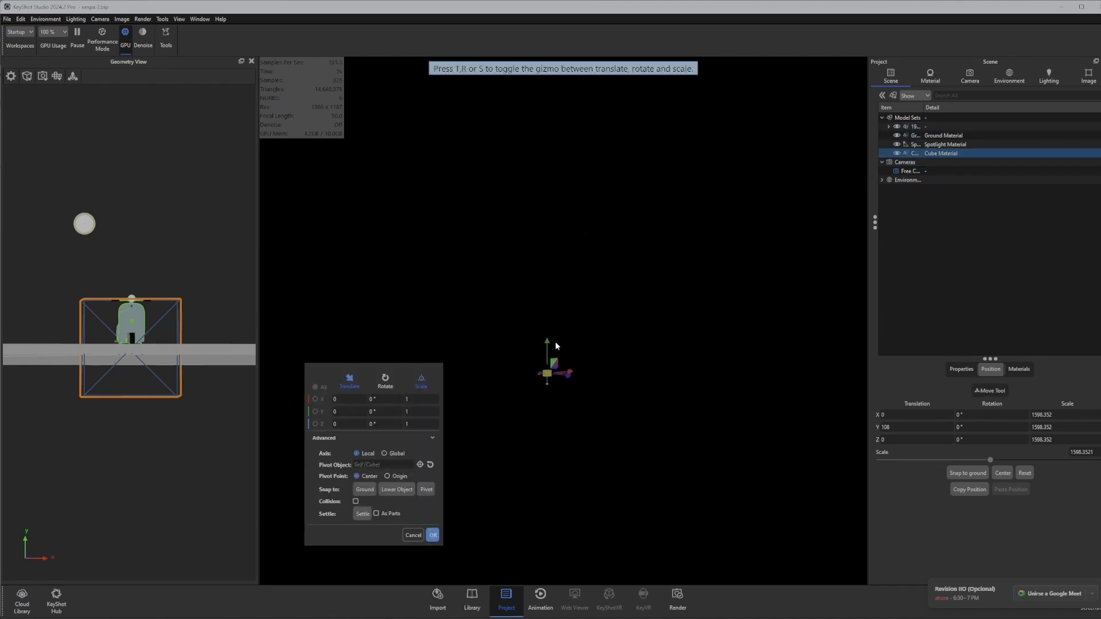
drag(556, 346, 558, 221)
drag(149, 290, 147, 300)
drag(548, 222, 547, 224)
click(433, 534)
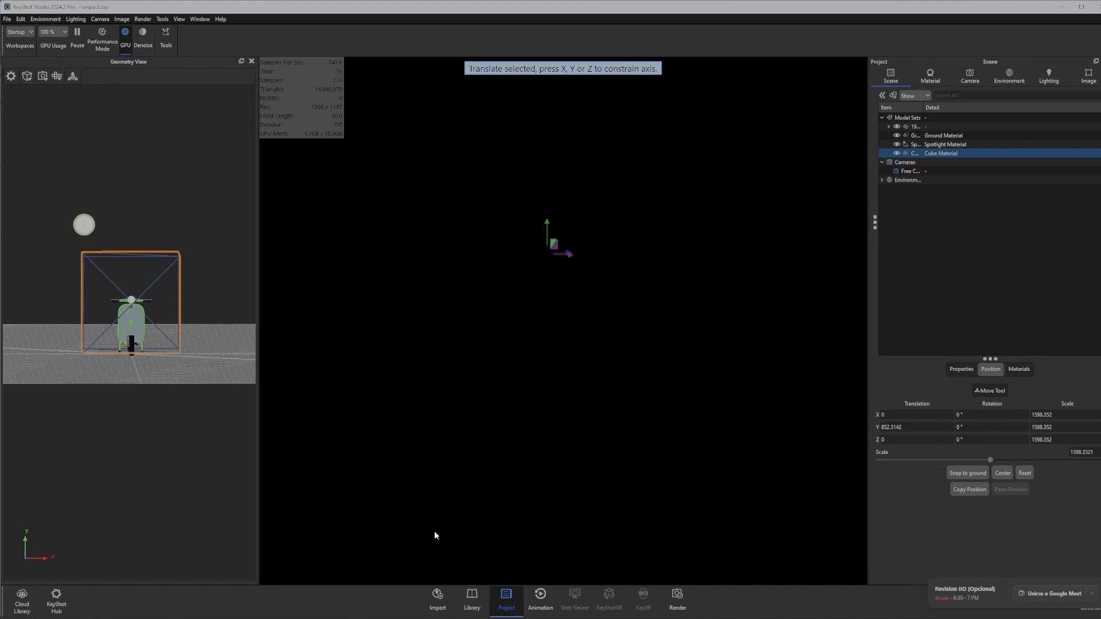
- Open the Cube Material for editing and change its type to Scattering Medium
double_click(942, 153)
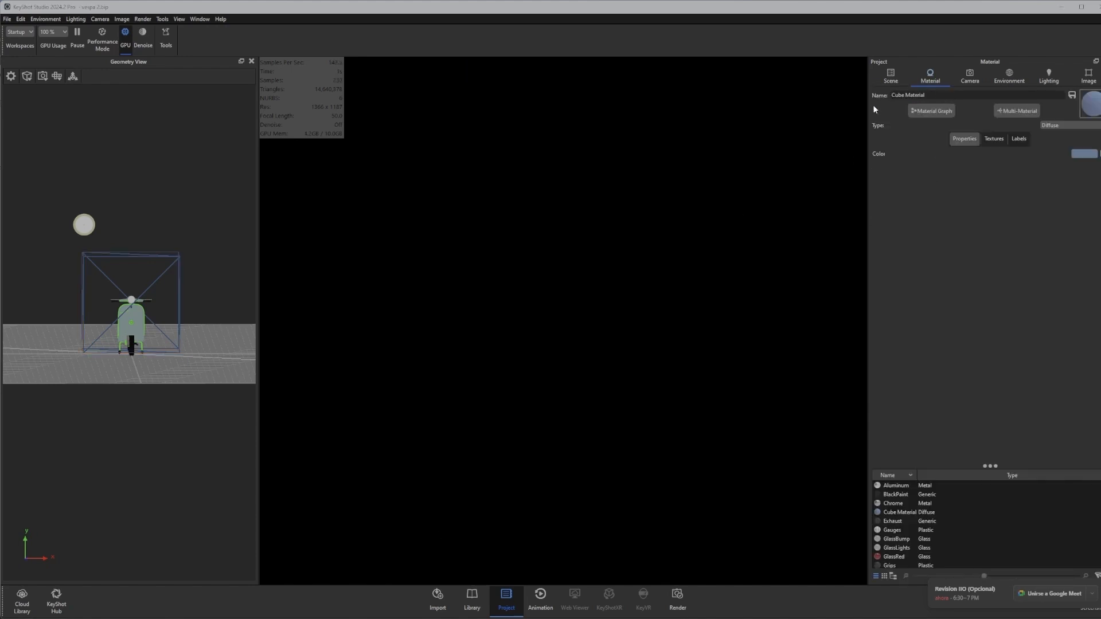
click(1064, 126)
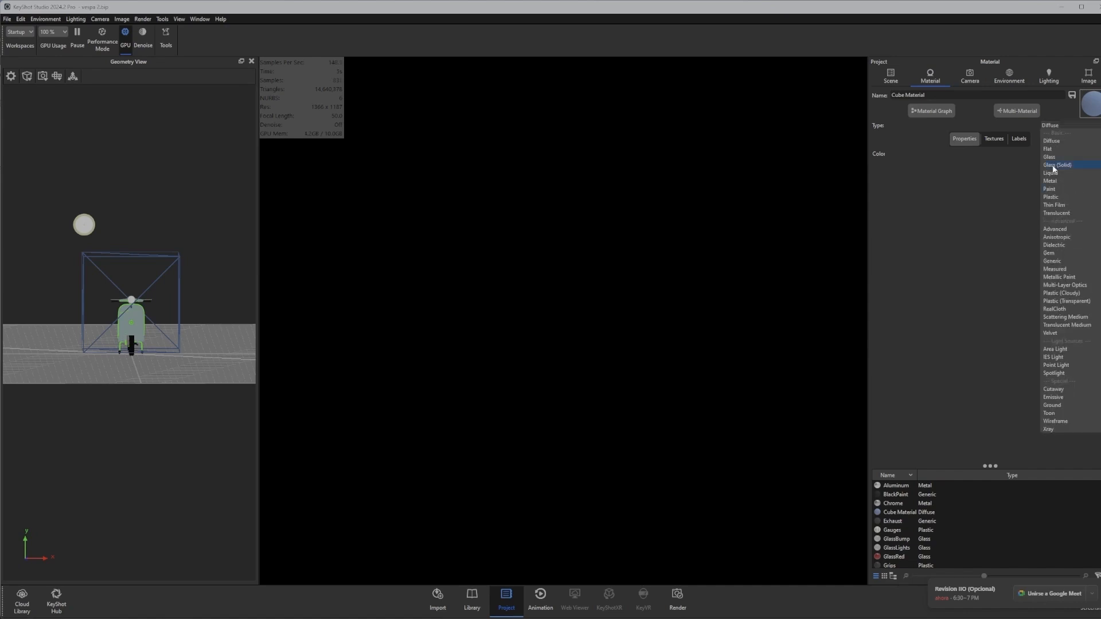
click(1078, 319)
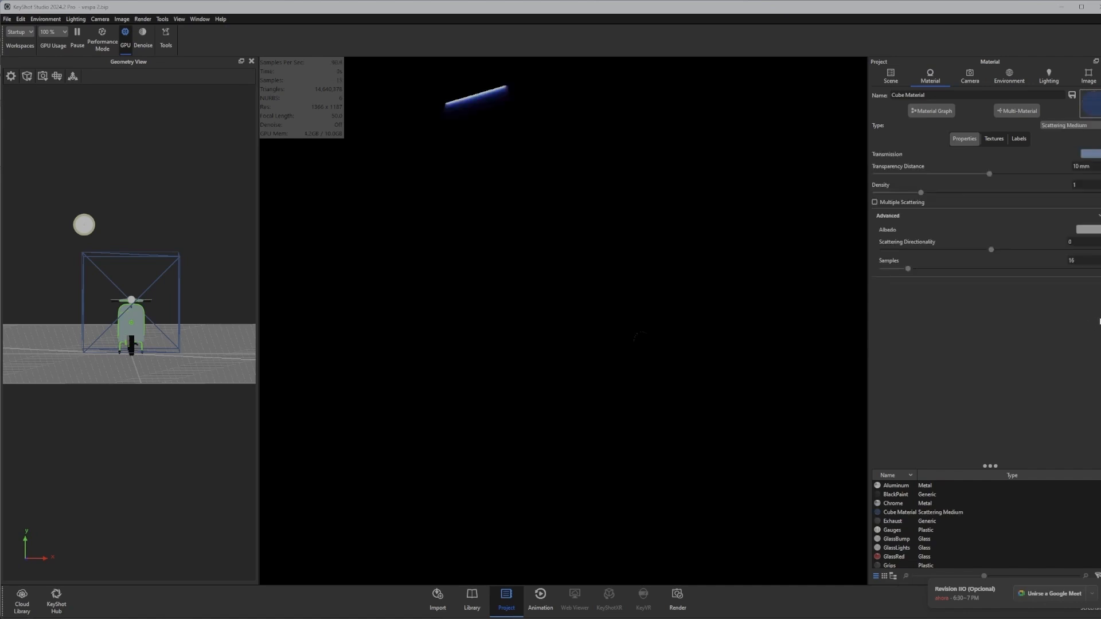
drag(489, 207, 440, 217)
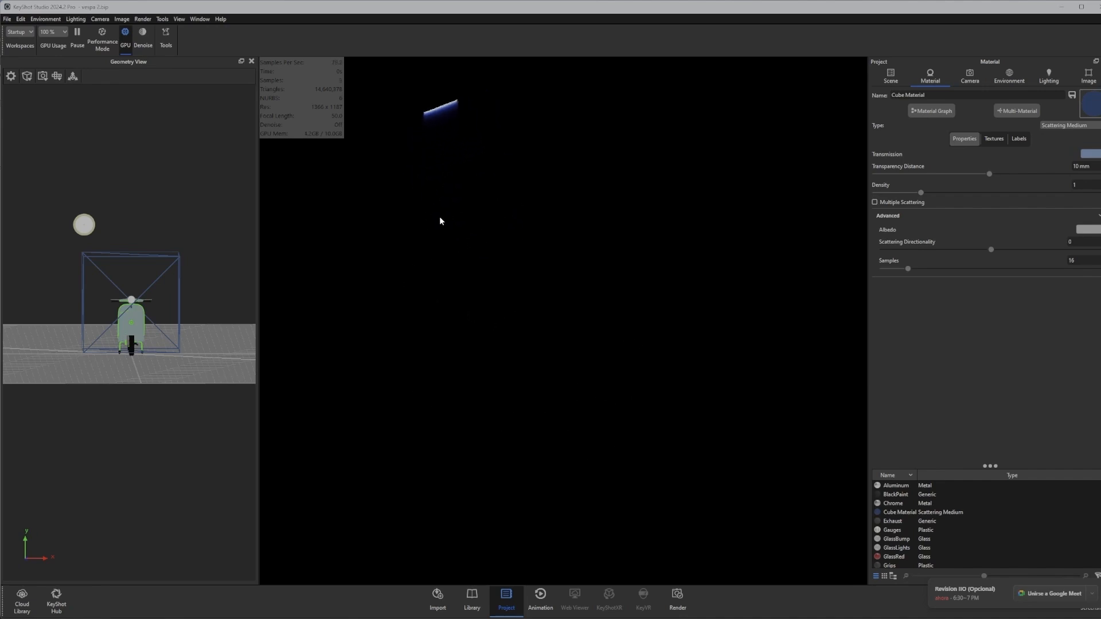
- Change the scattering medium's transmission color to a near-white tone and check the light beam around the scooter
click(1091, 154)
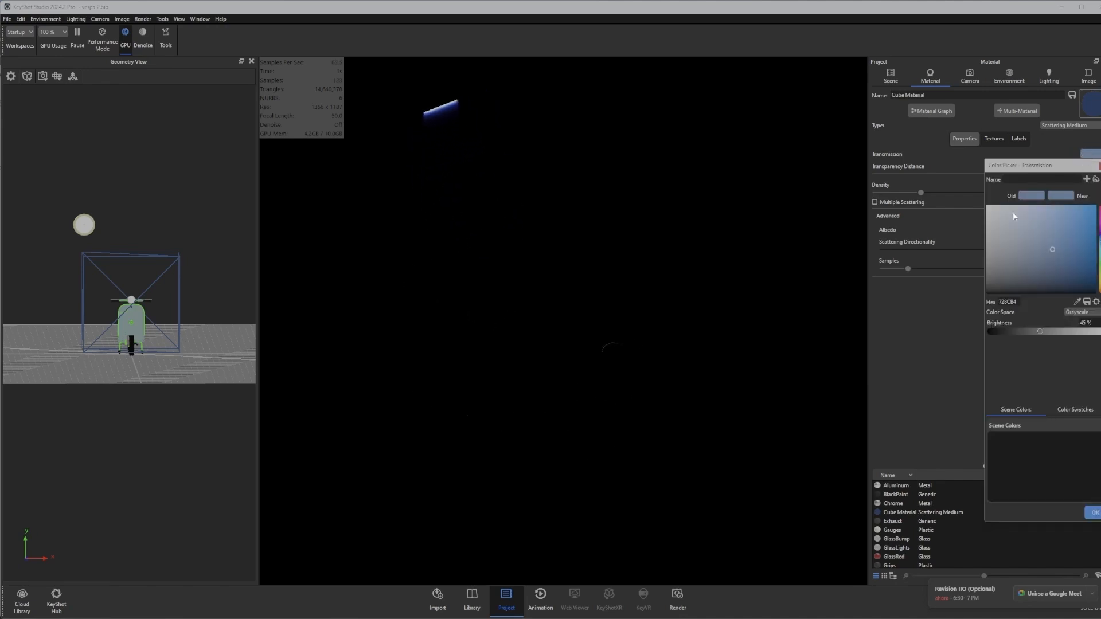
click(994, 210)
click(1094, 512)
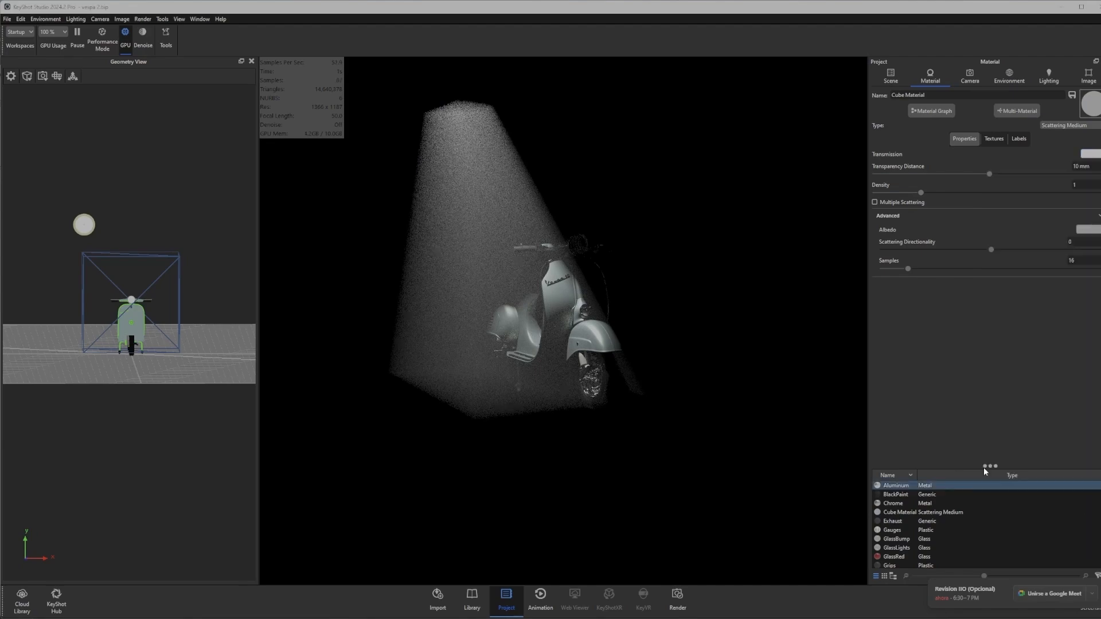
scroll(594, 366, up, 2)
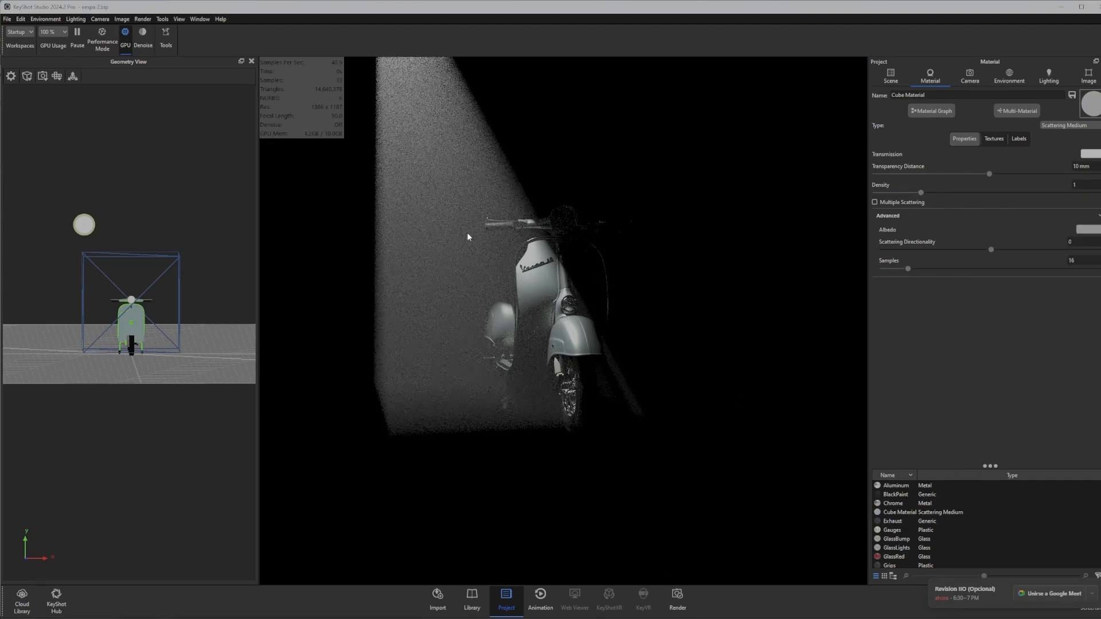
drag(466, 232, 515, 226)
scroll(516, 227, up, 5)
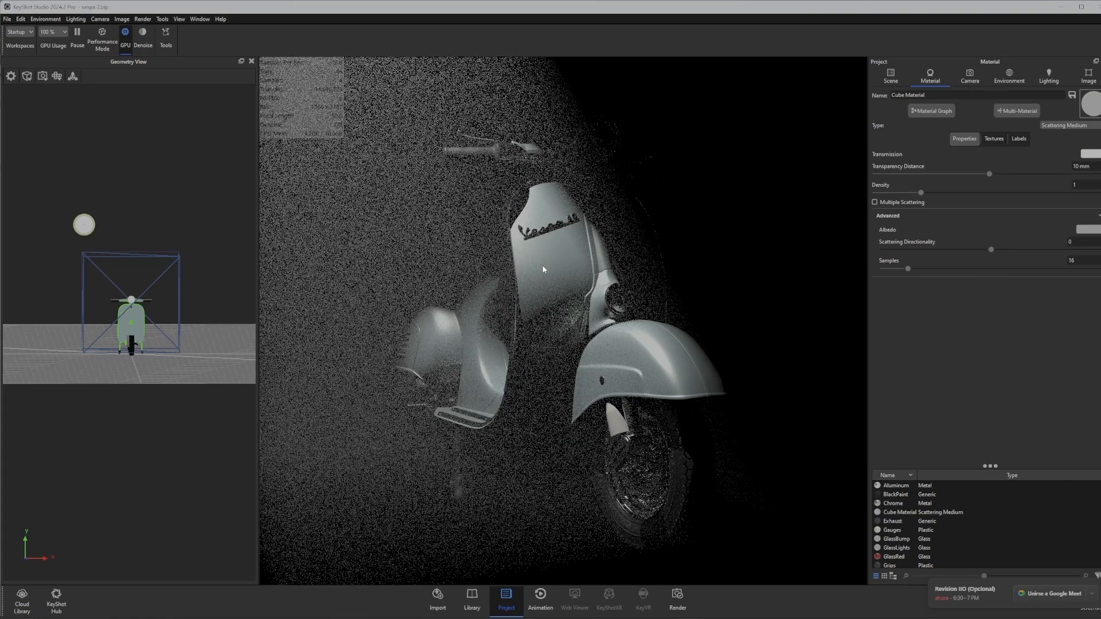
scroll(525, 270, down, 5)
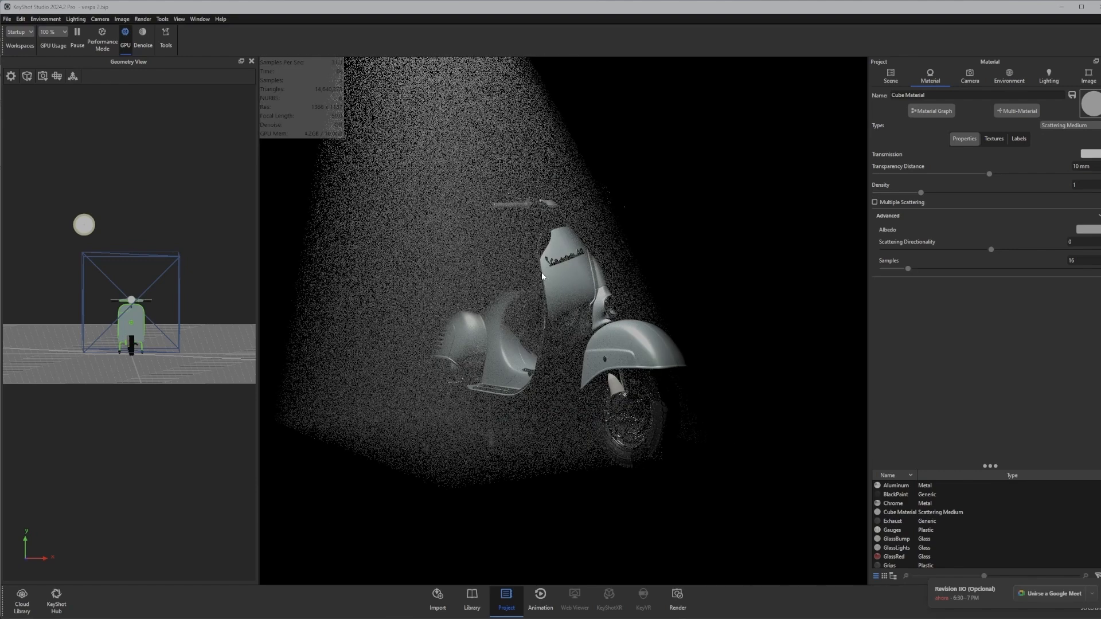
- Select the cube in the scene and scale it uniformly to about 3101 so it also encloses the spotlight
drag(127, 230, 146, 289)
scroll(126, 242, down, 4)
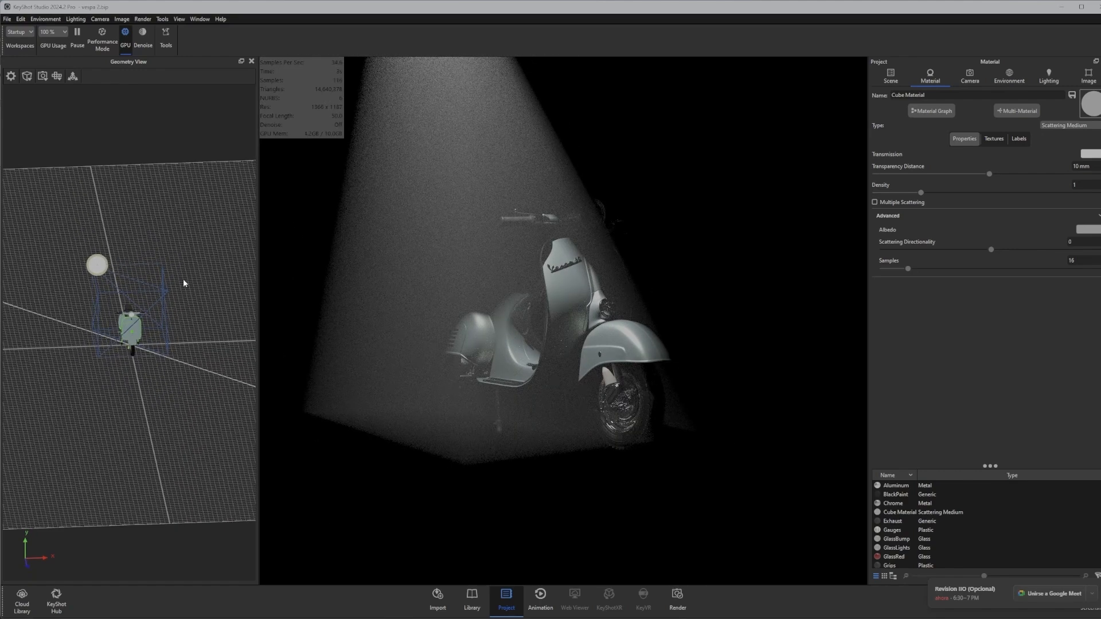
click(893, 78)
click(956, 154)
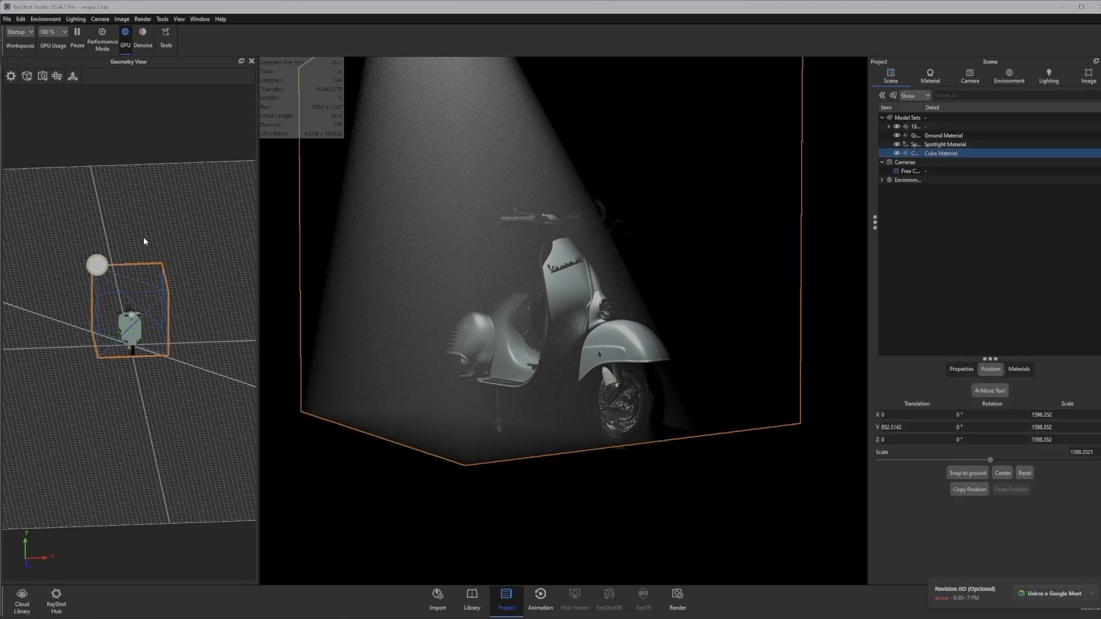
right_click(157, 213)
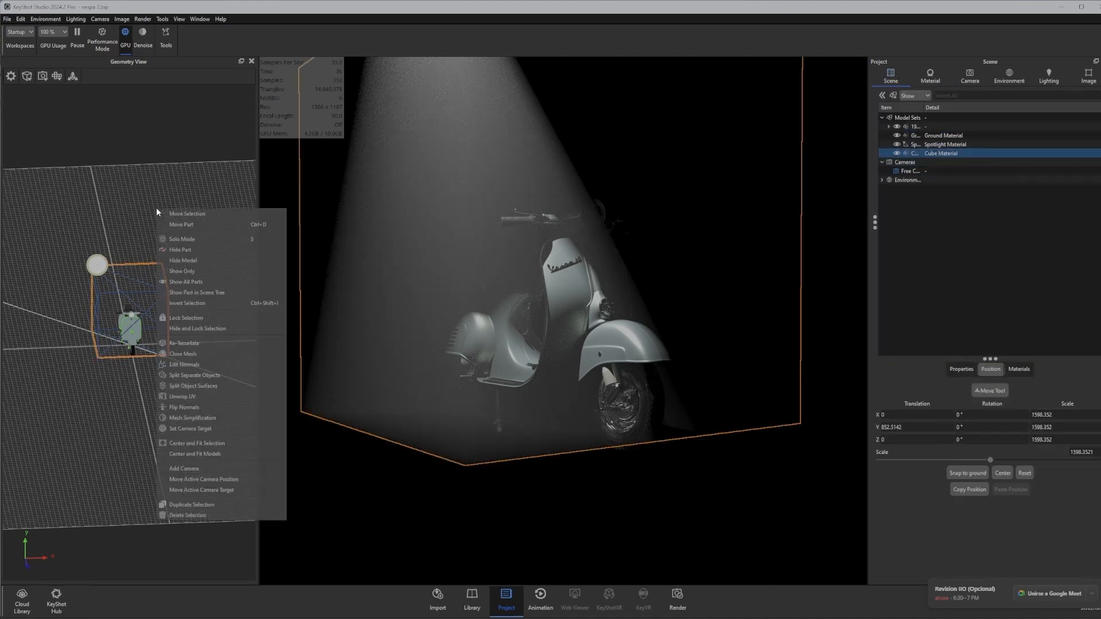
click(187, 213)
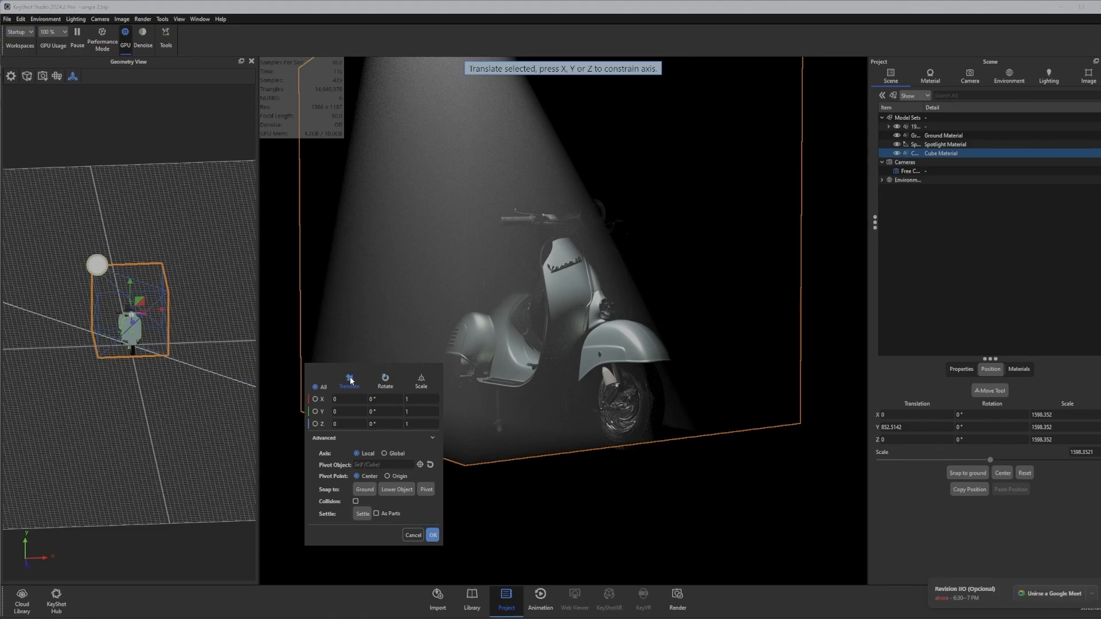
click(421, 381)
drag(132, 309, 250, 291)
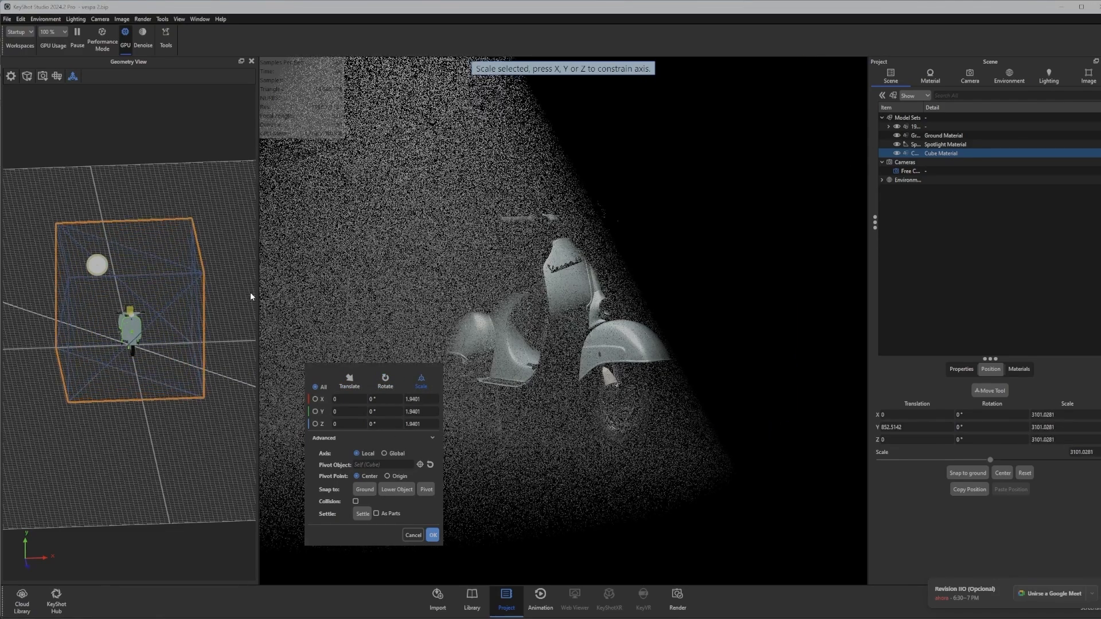
- Snap the enlarged scattering-medium cube to the ground and apply the move
drag(152, 445, 142, 388)
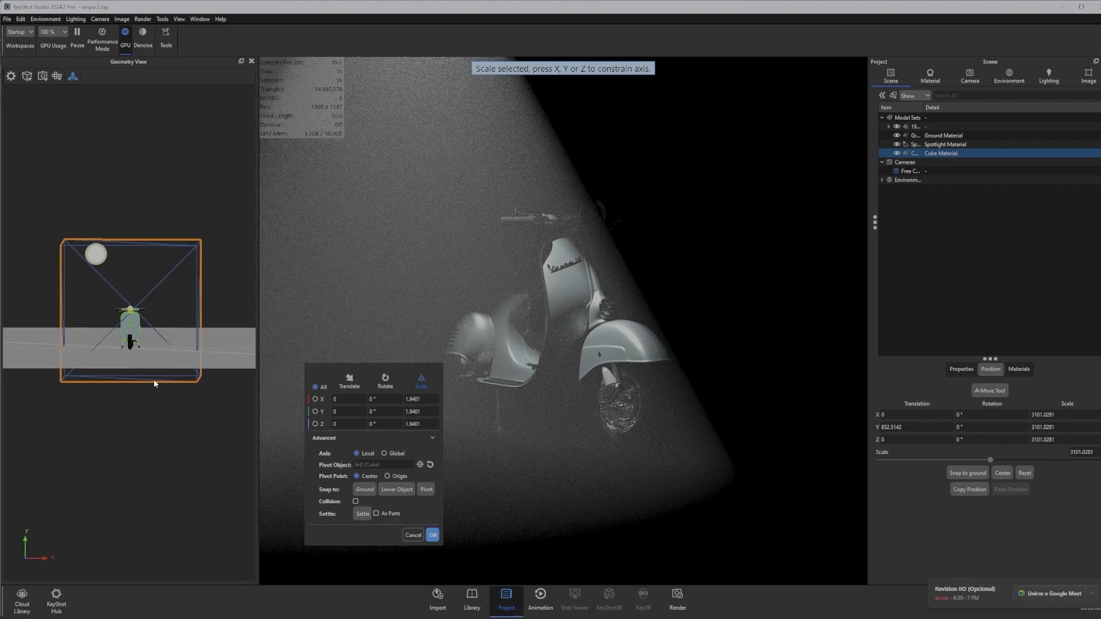
click(349, 381)
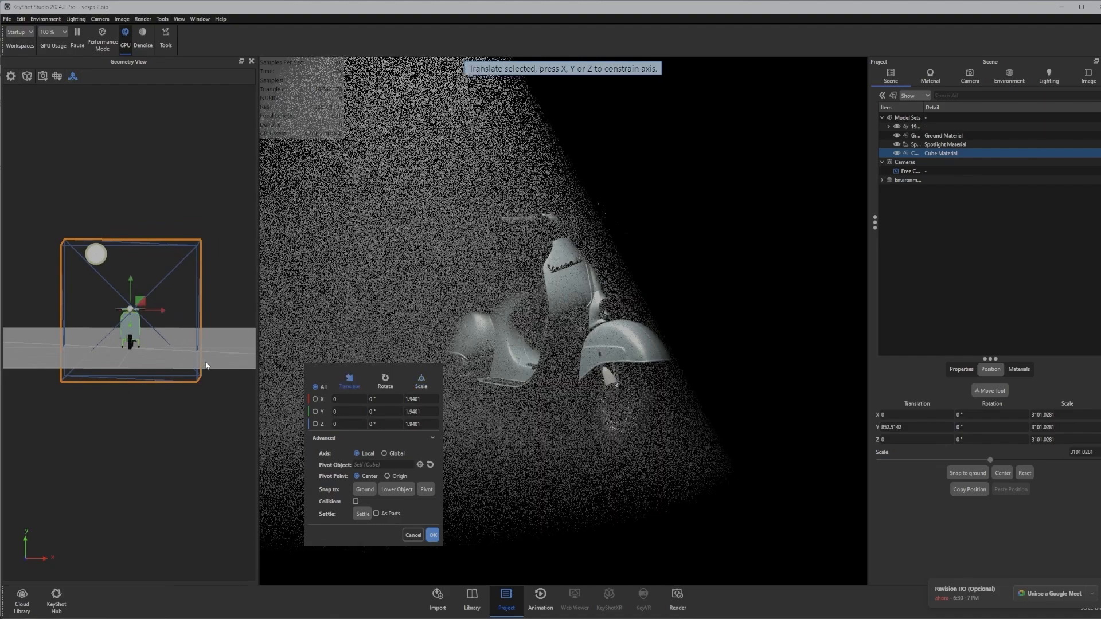
click(362, 490)
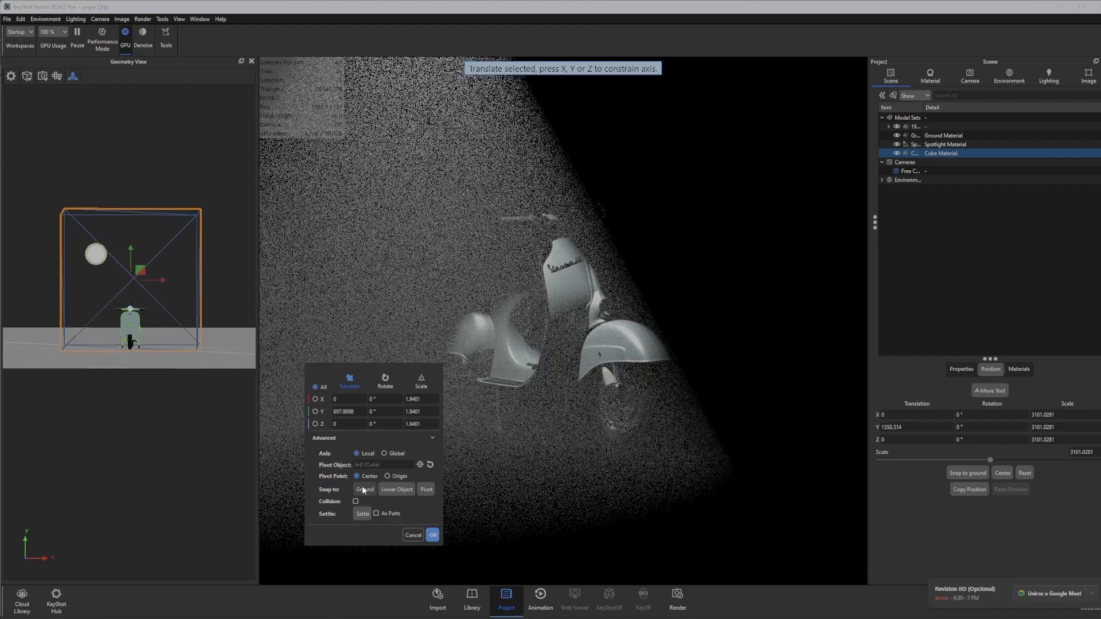
click(433, 535)
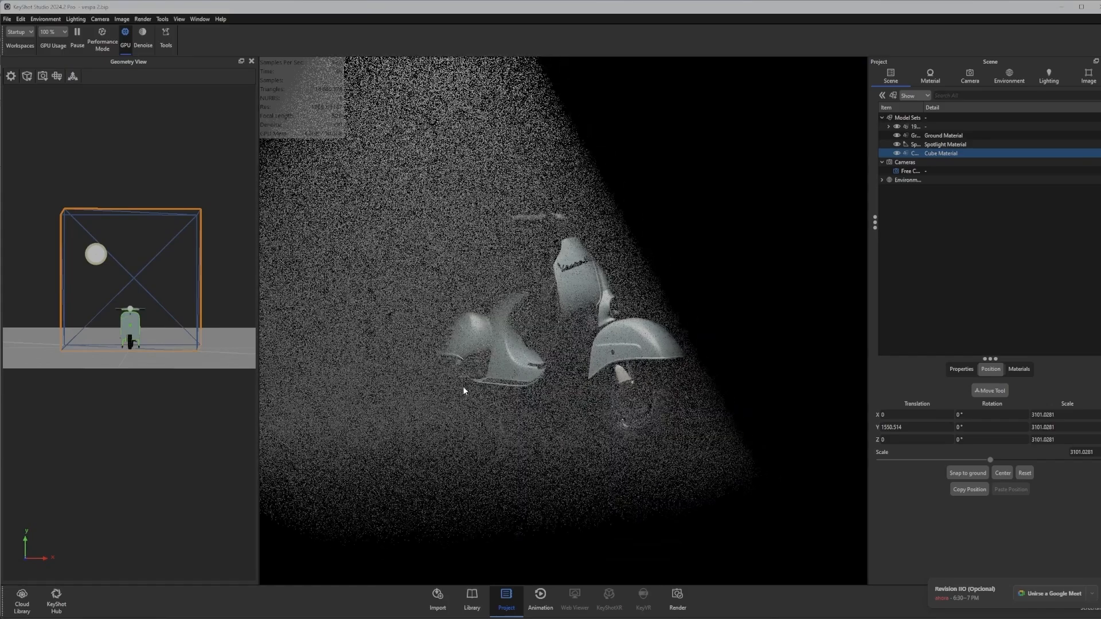
- Examine the volumetric light beam around the scooter from close up and from farther away
scroll(463, 386, up, 8)
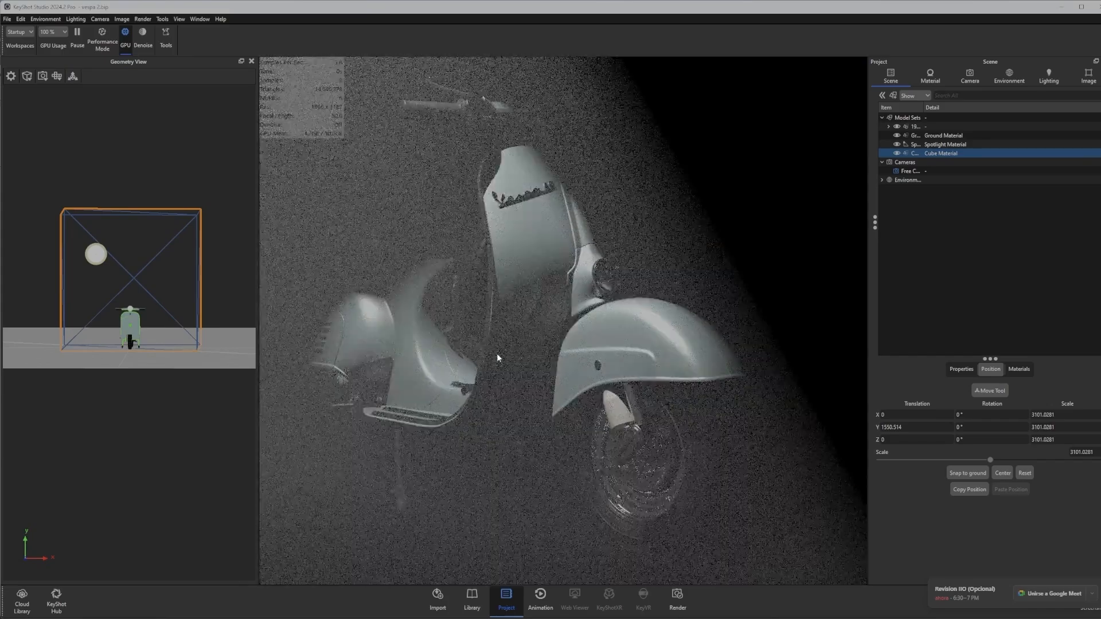
scroll(497, 353, down, 8)
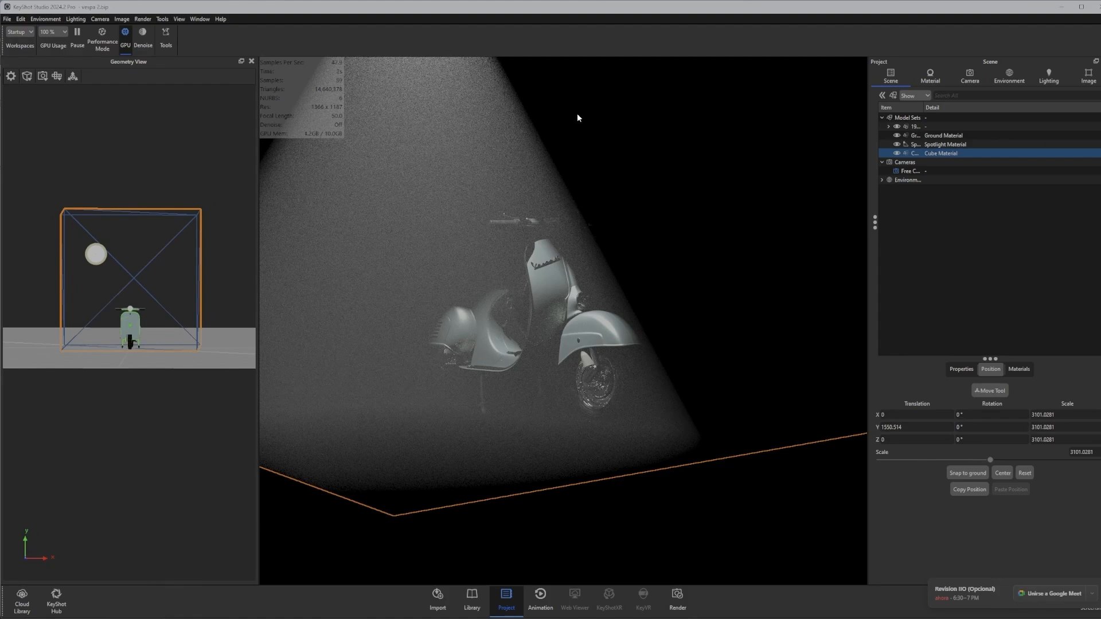
drag(542, 303, 578, 318)
scroll(553, 294, up, 4)
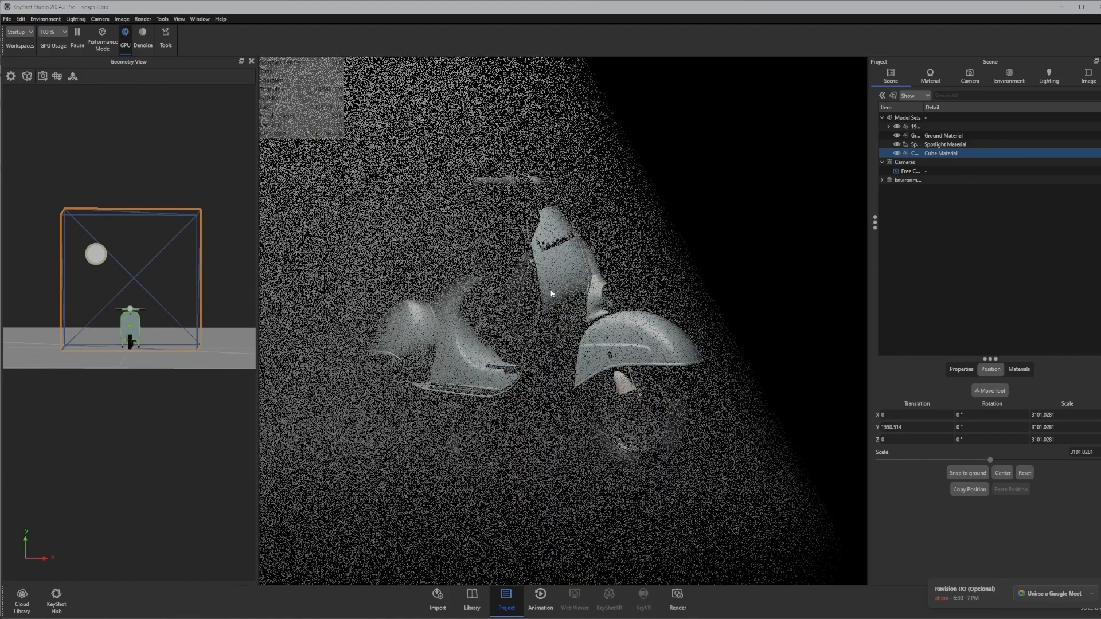
middle_drag(554, 294, 615, 328)
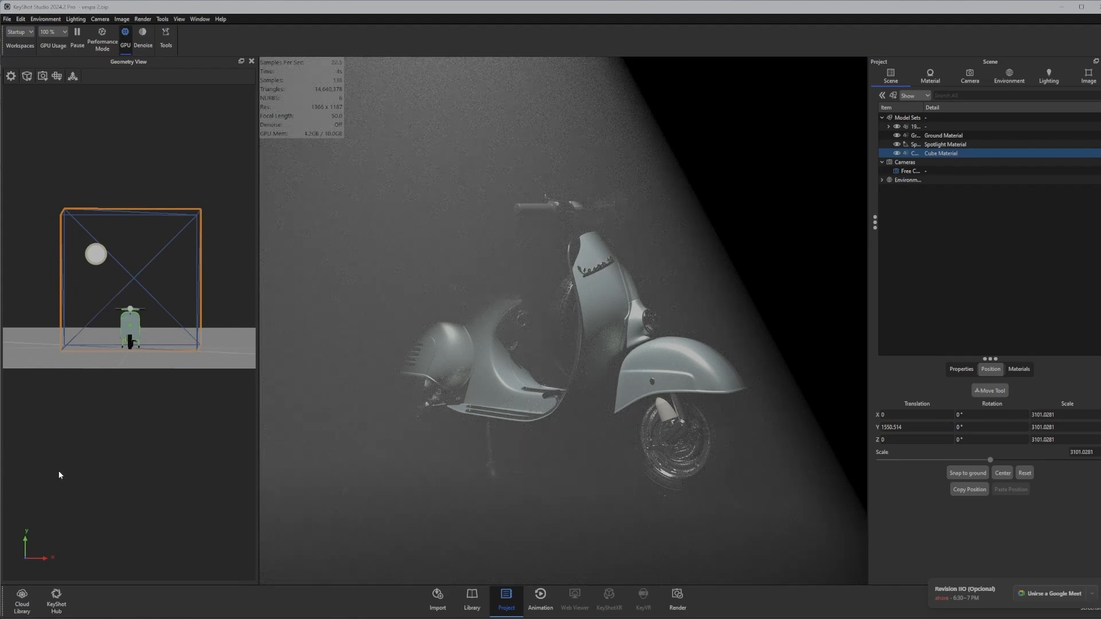
scroll(412, 210, down, 3)
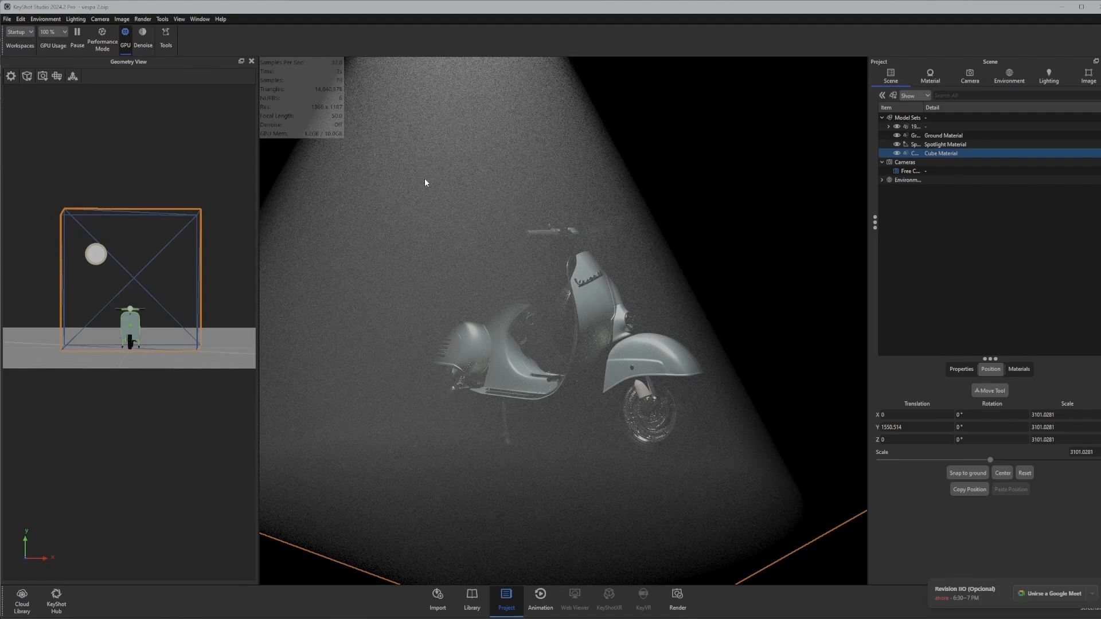
scroll(389, 150, down, 2)
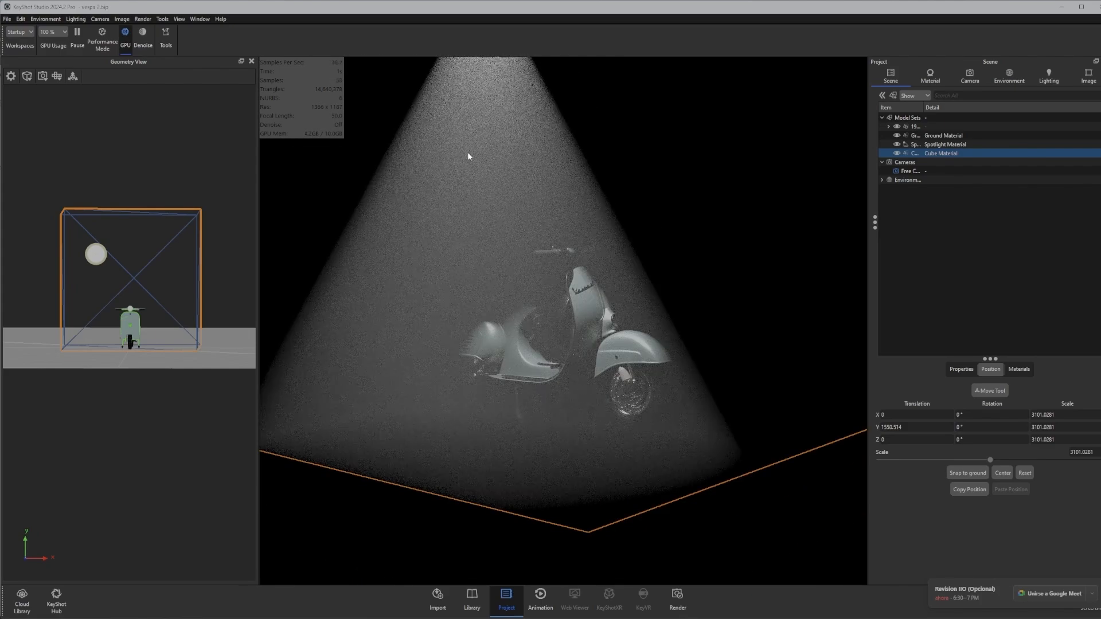
scroll(469, 155, up, 3)
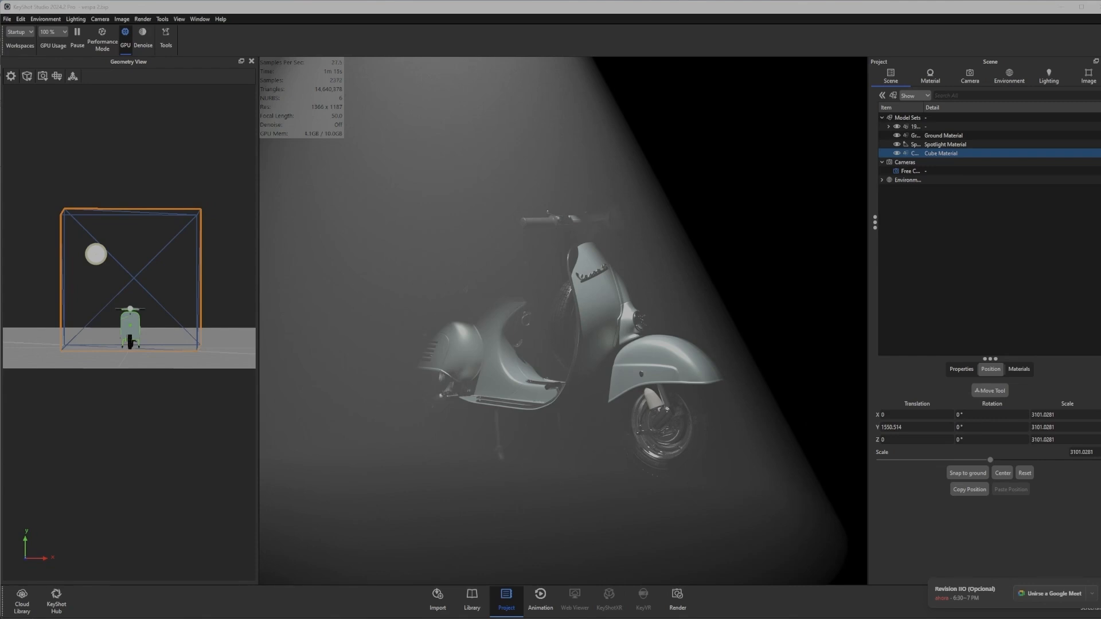
- Import American Elm tree corona.FBX into the Default model set, with its geometry centered and snapped to the ground
drag(329, 220, 394, 251)
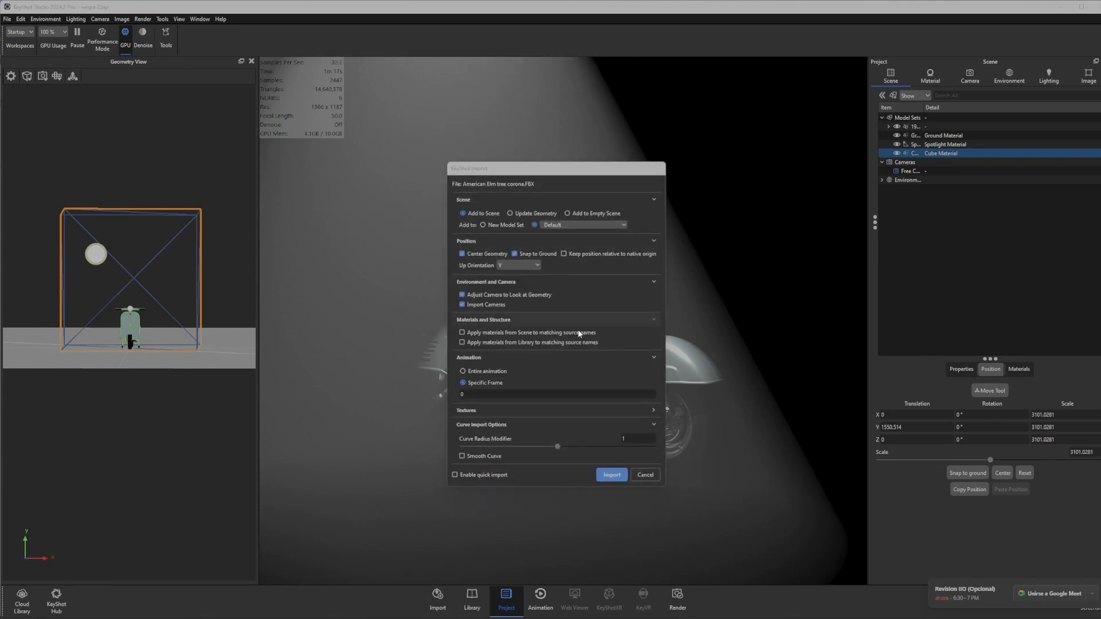
click(612, 475)
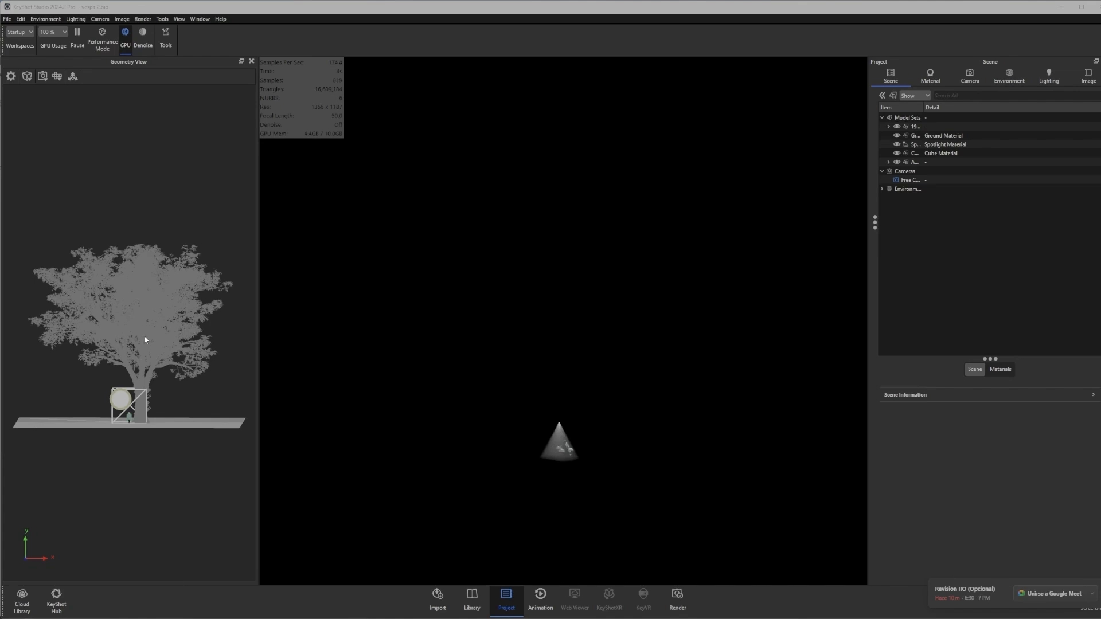
scroll(184, 331, up, 6)
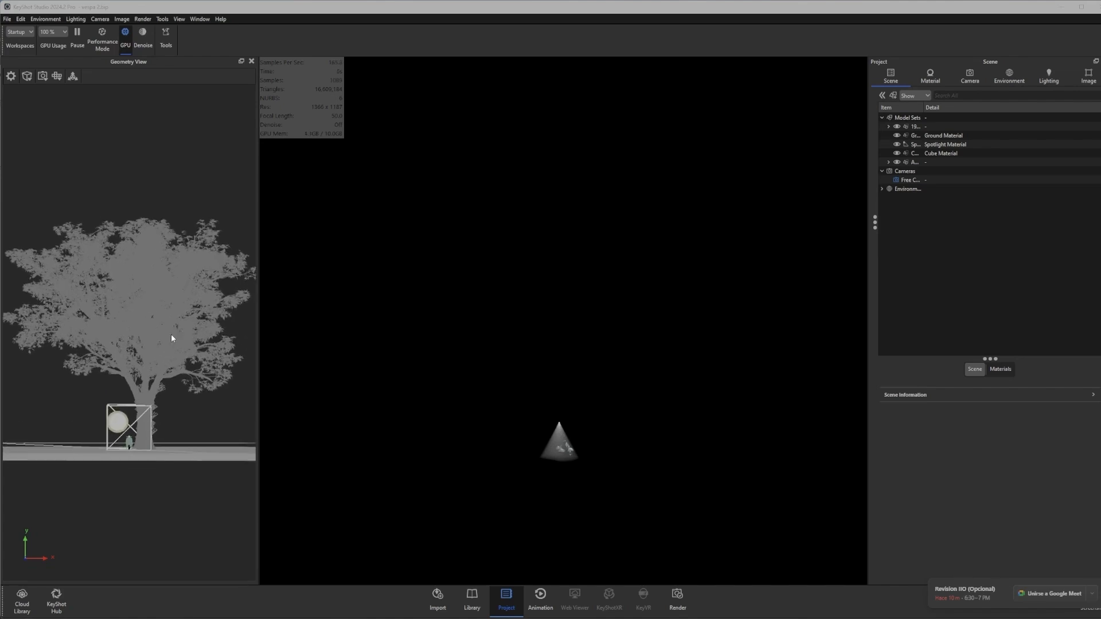
scroll(172, 339, down, 4)
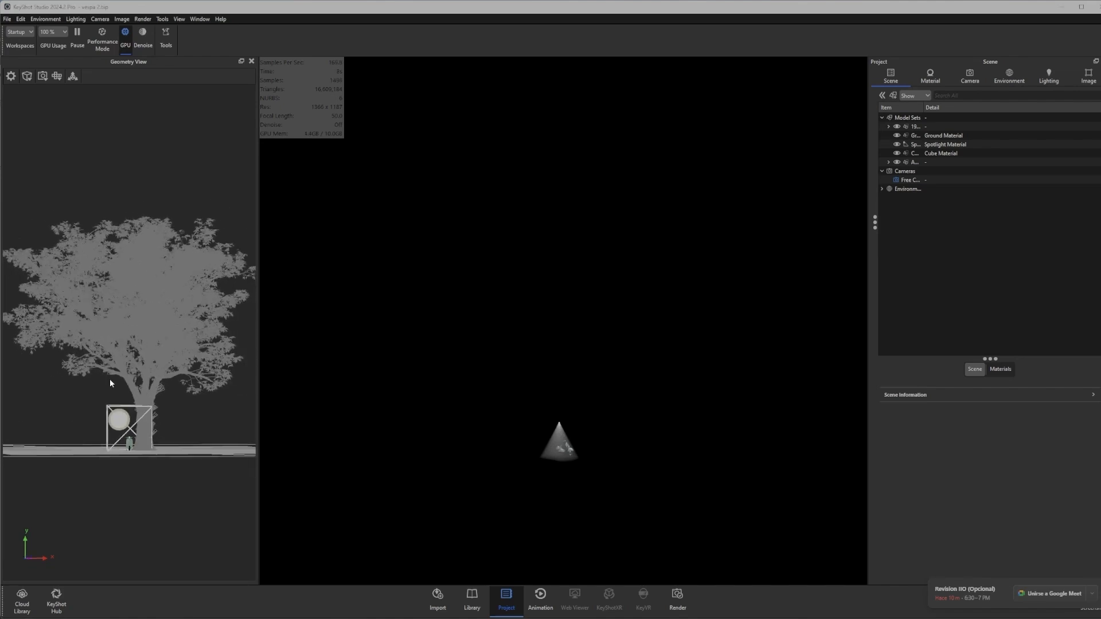
drag(95, 386, 91, 387)
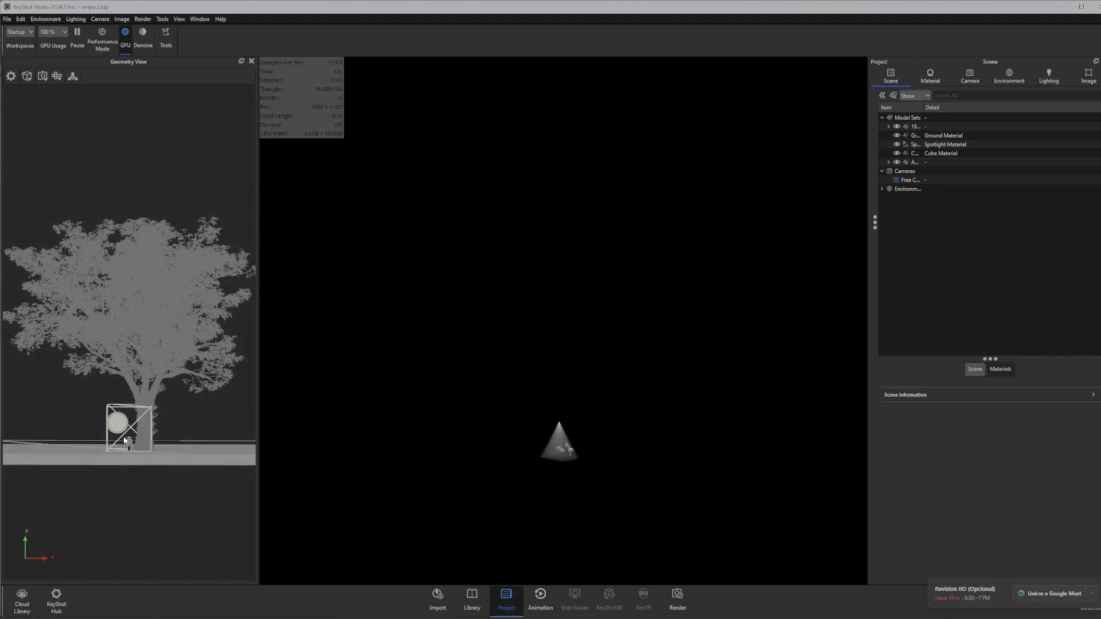
scroll(143, 436, up, 5)
drag(152, 440, 126, 346)
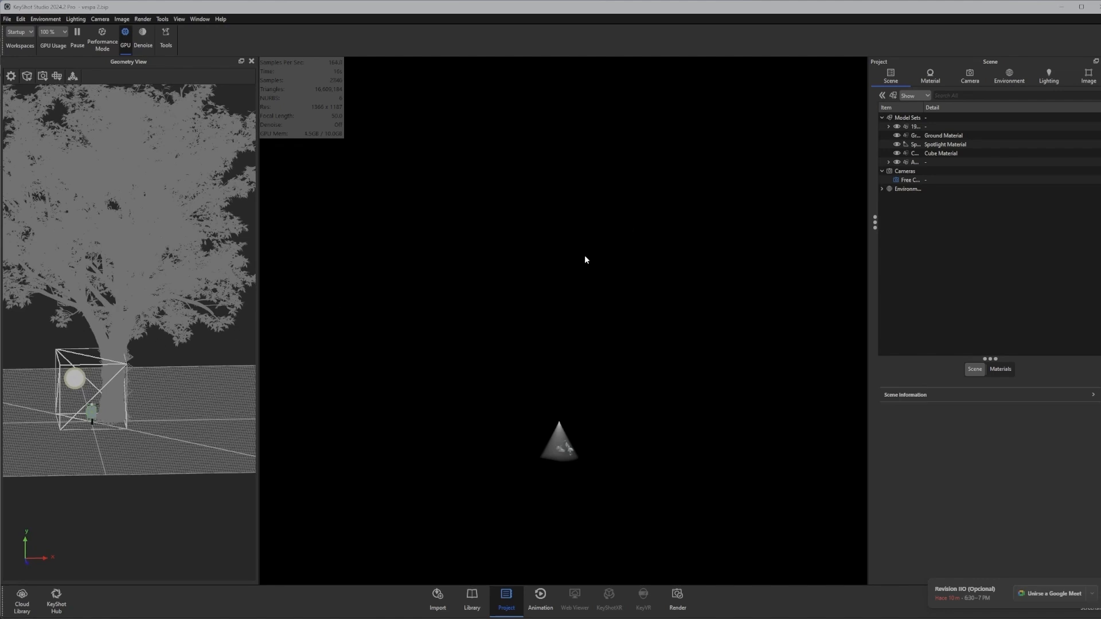
- Select the imported elm tree group and set its uniform scale to 4
click(931, 172)
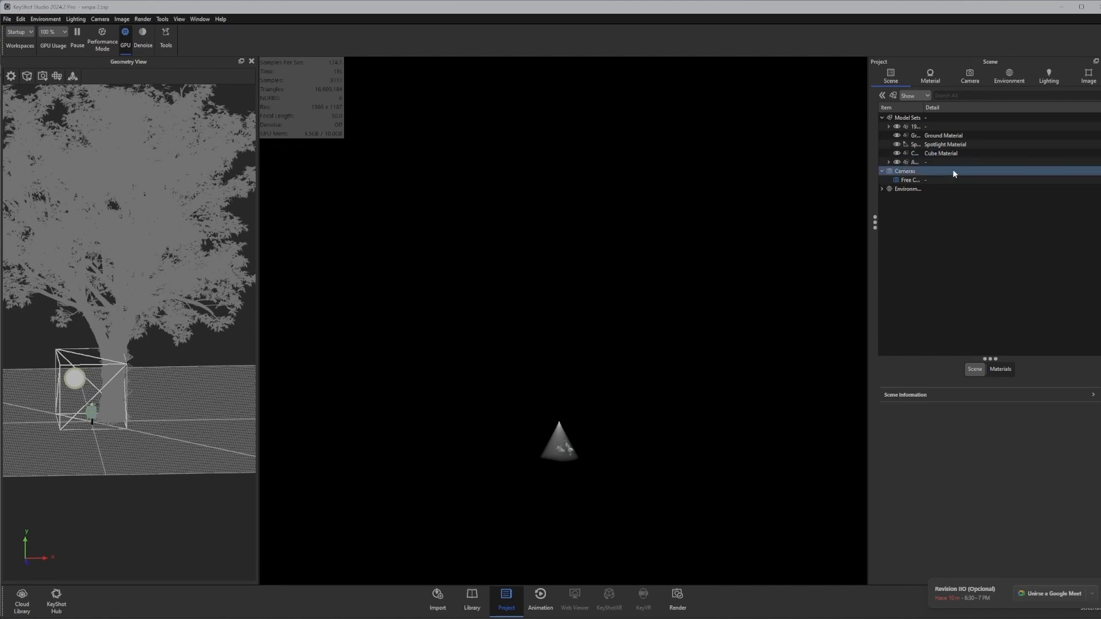
click(952, 145)
click(928, 162)
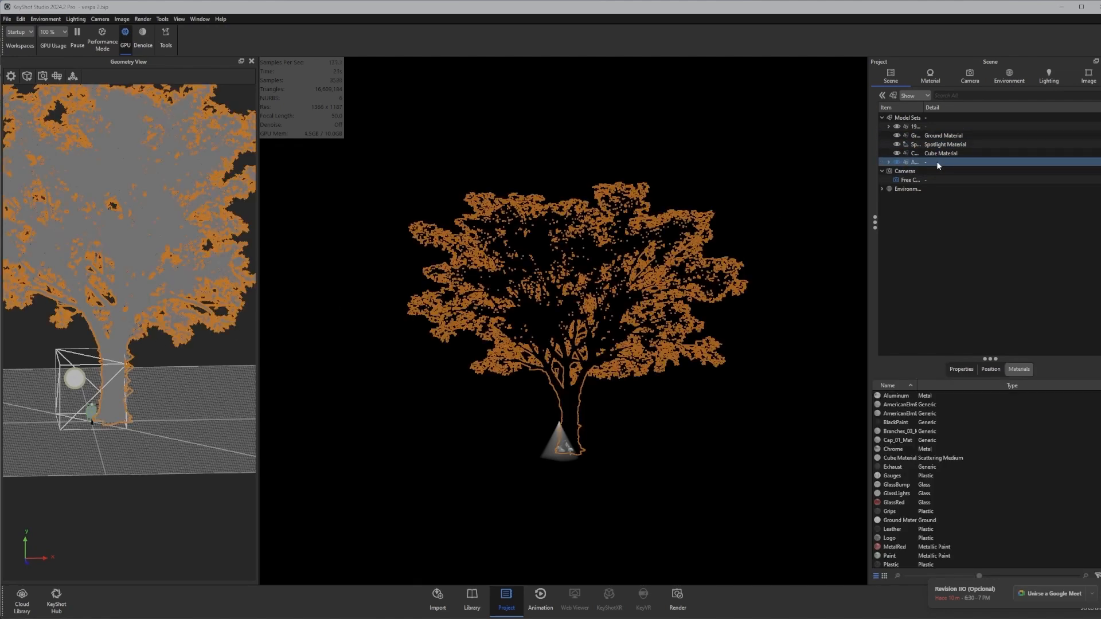
click(966, 368)
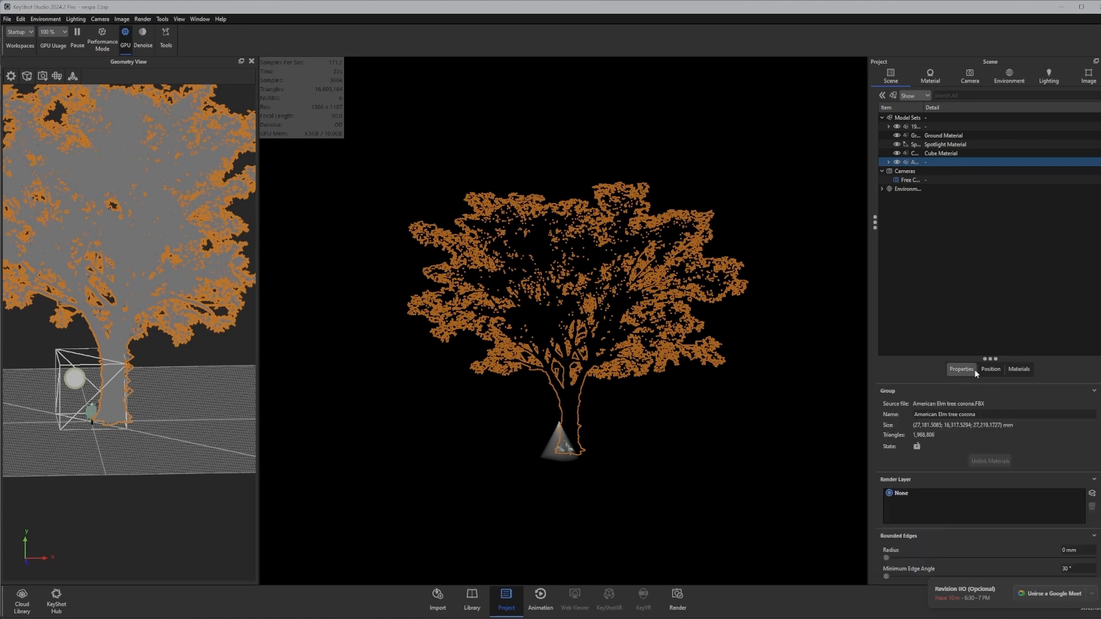
click(992, 370)
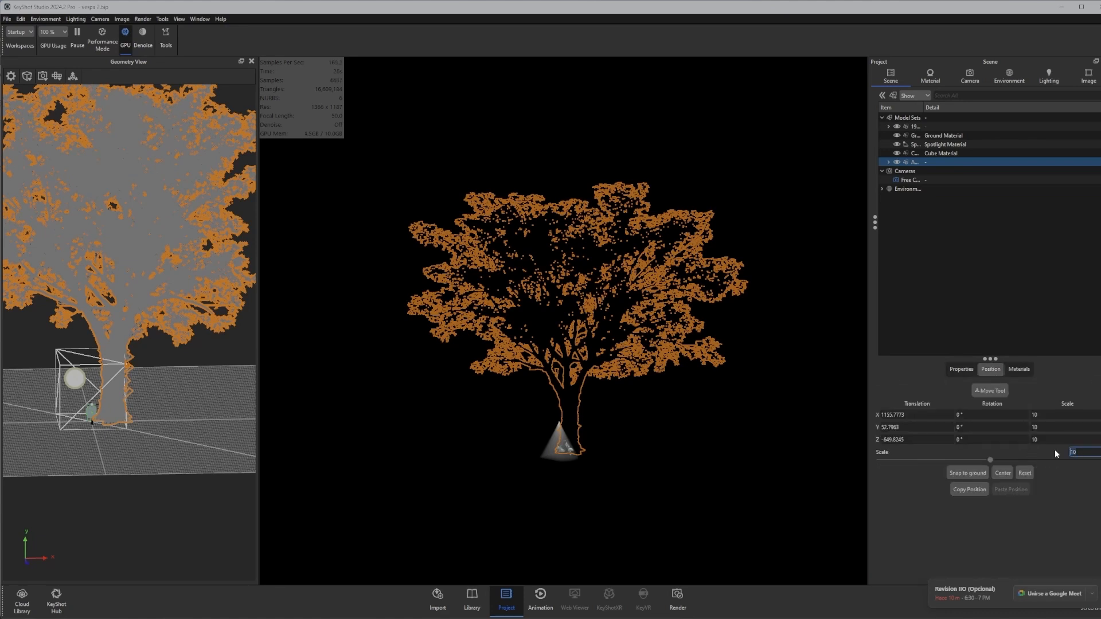
text(4)
key(Return)
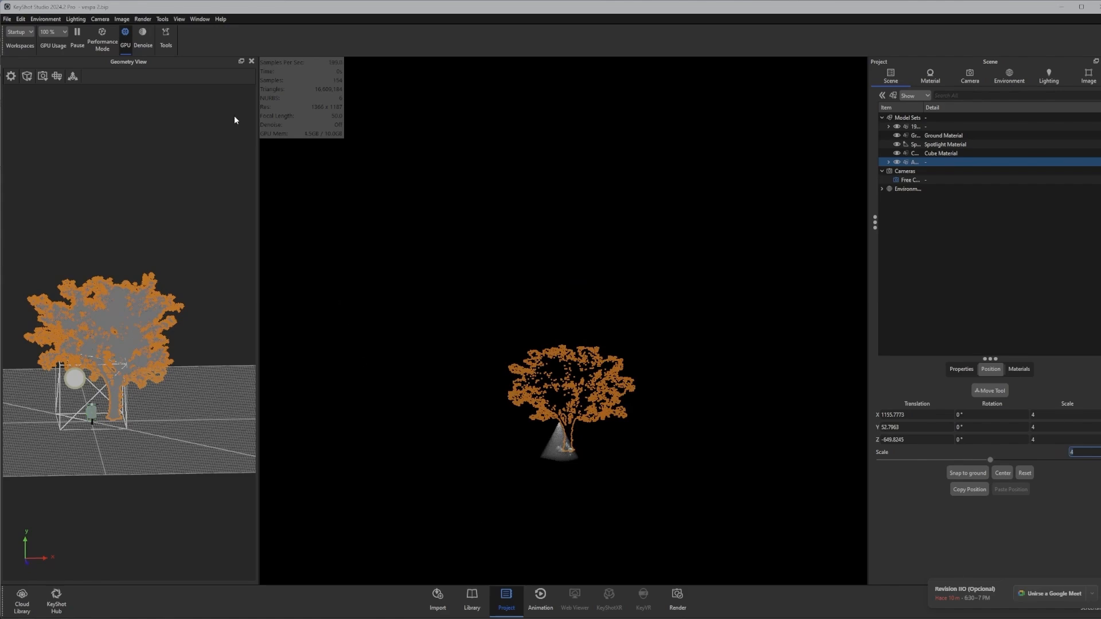
- Move the elm tree behind the scooter to about X -995 and Z -1859, and apply the move
drag(88, 351, 169, 481)
click(90, 390)
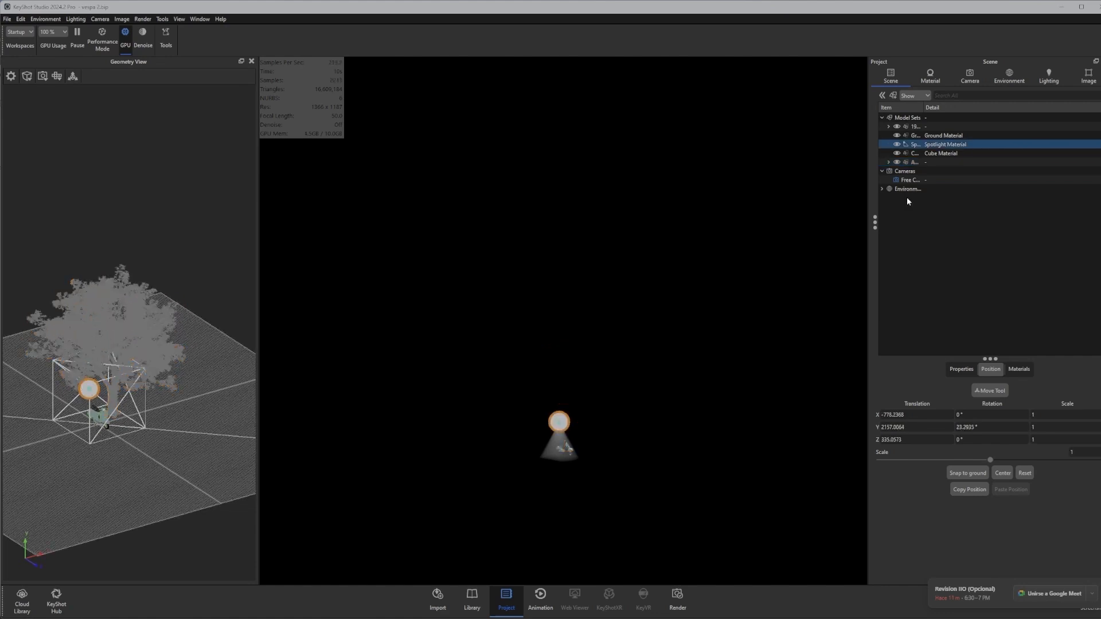
click(934, 162)
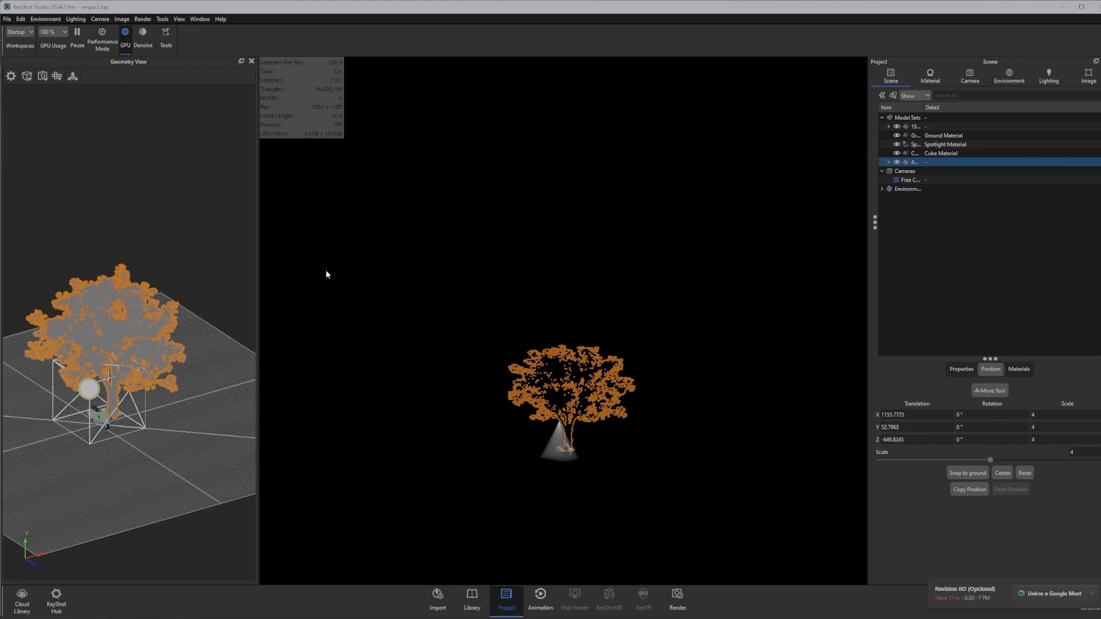
right_click(122, 232)
click(152, 238)
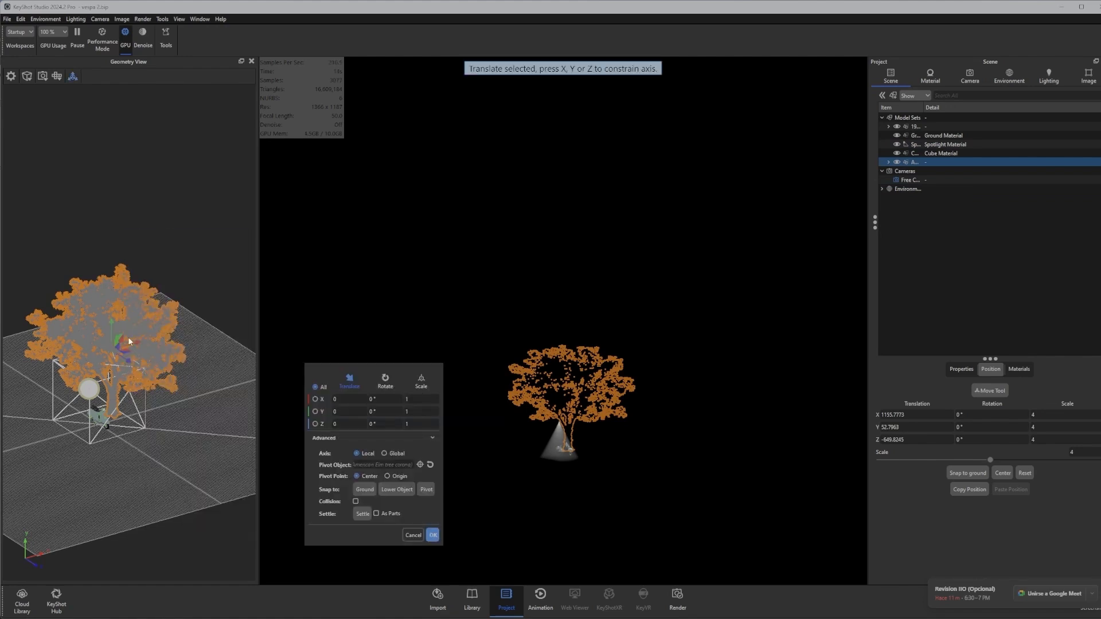
drag(135, 342, 104, 350)
drag(99, 467, 87, 376)
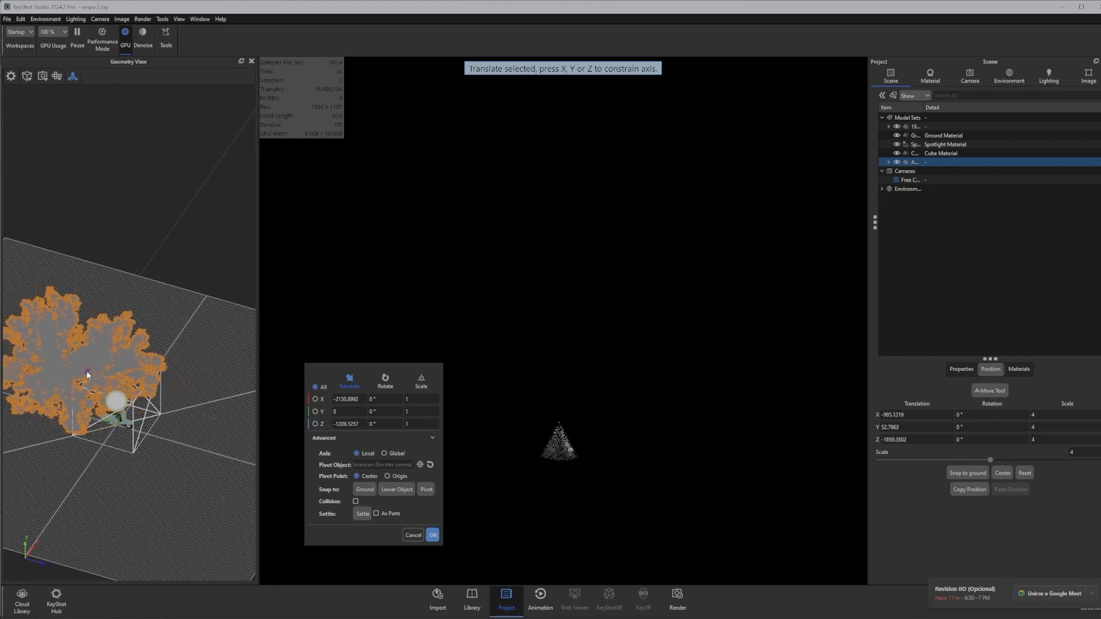
click(433, 535)
- Move the spotlight up and outside the tree's crown to about X -5015 and Y 7576, and apply the move
drag(156, 446, 57, 350)
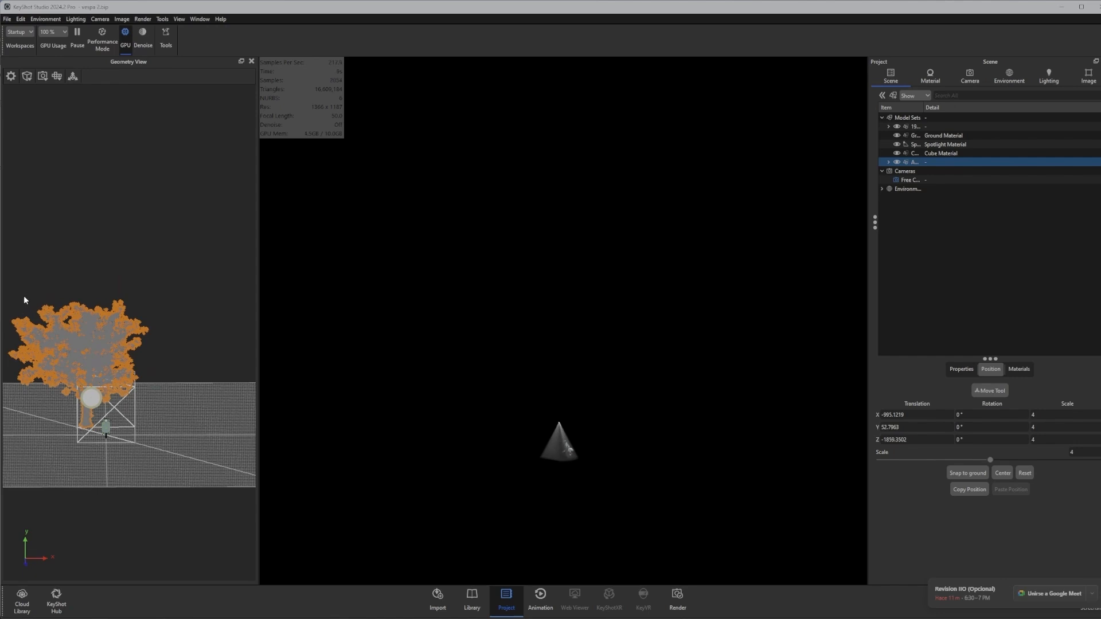
click(923, 144)
right_click(104, 262)
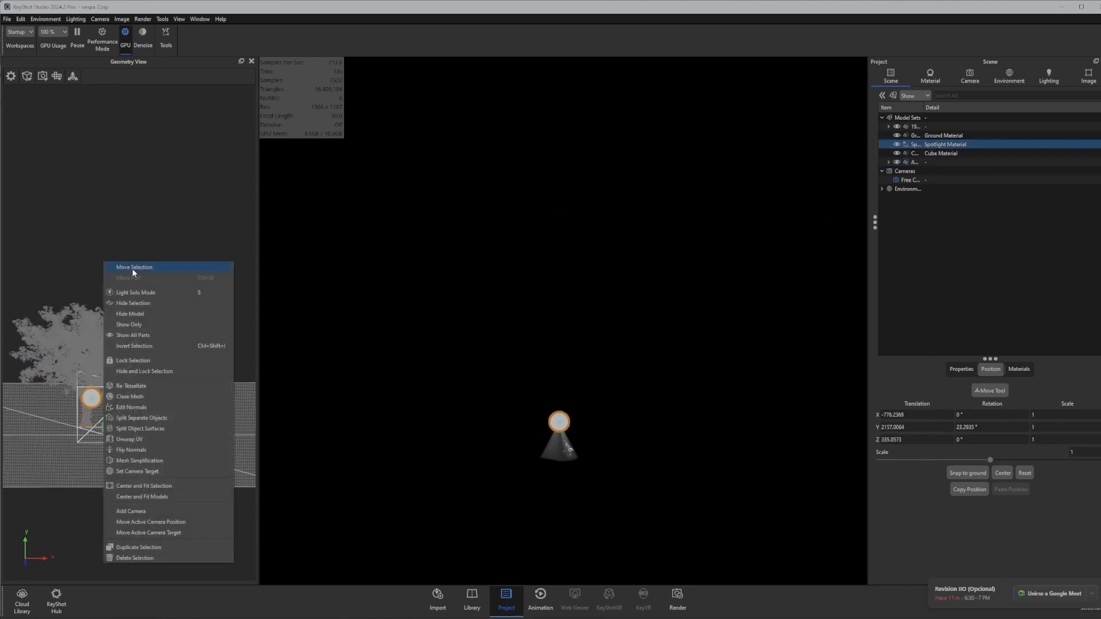
click(133, 269)
drag(115, 417, 47, 319)
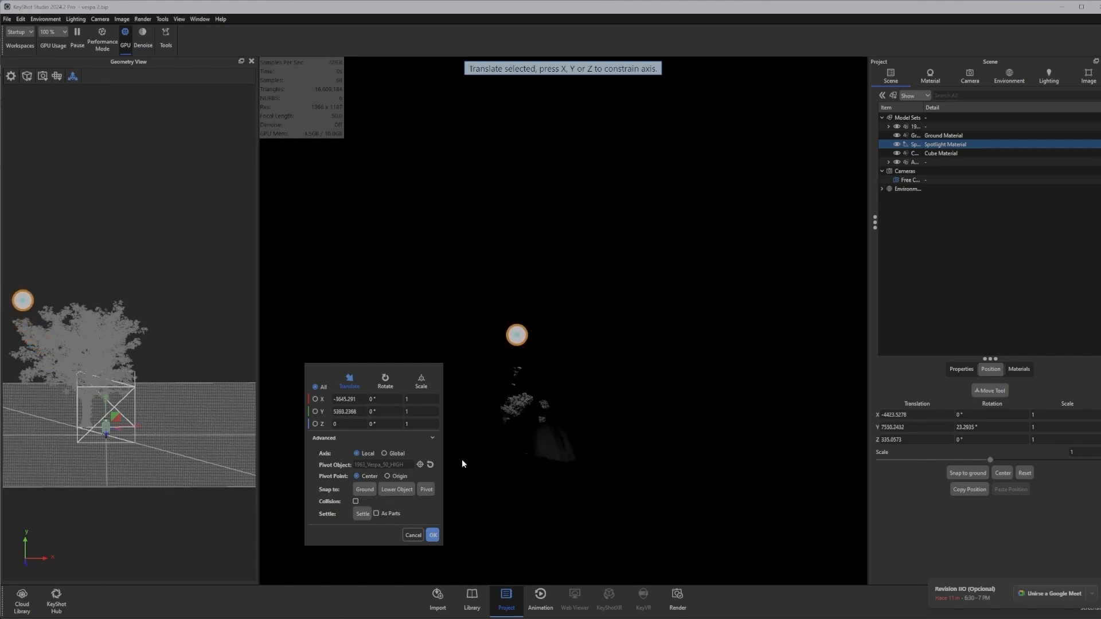
drag(462, 459, 543, 191)
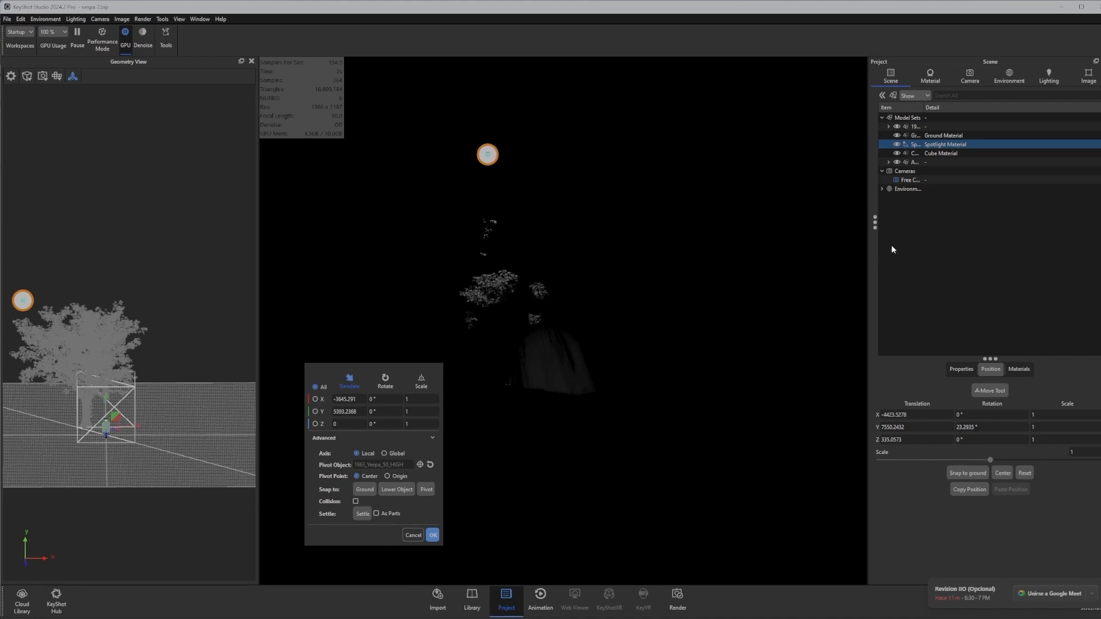
mouse_move(114, 429)
mouse_down()
mouse_move(92, 431)
mouse_move(100, 422)
mouse_up()
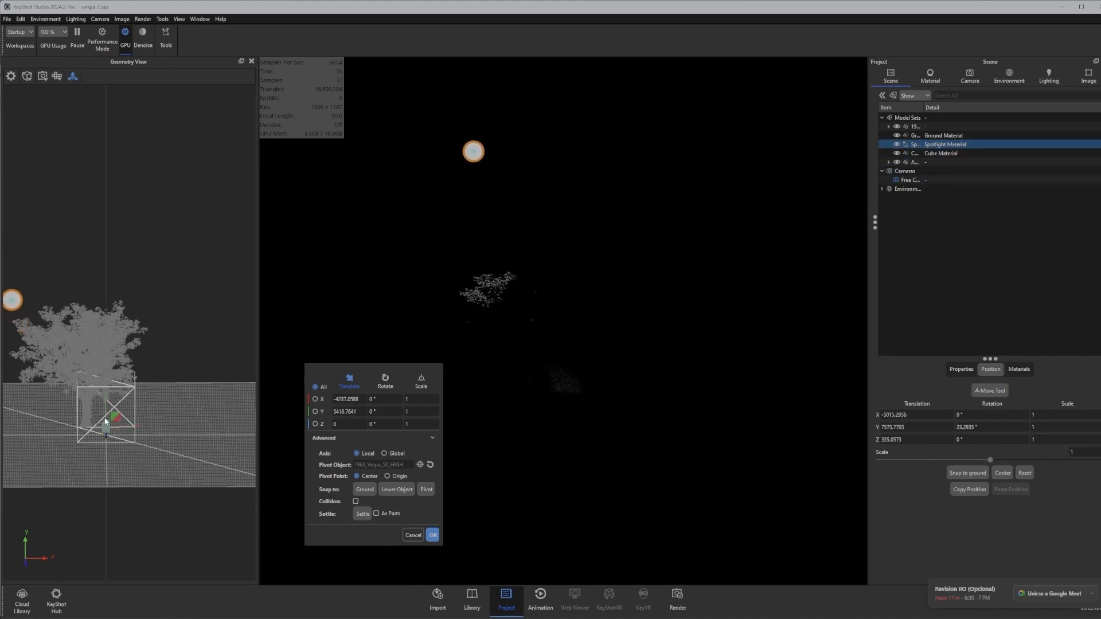
click(433, 535)
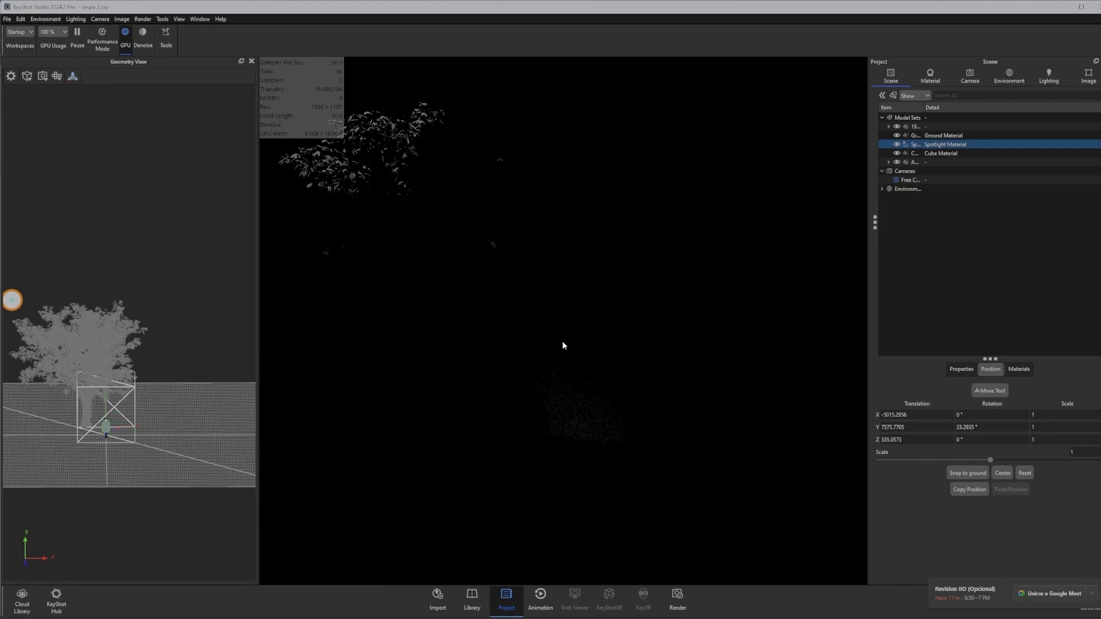
- Open the Spotlight Material for editing and set its power to 100 watts
double_click(930, 145)
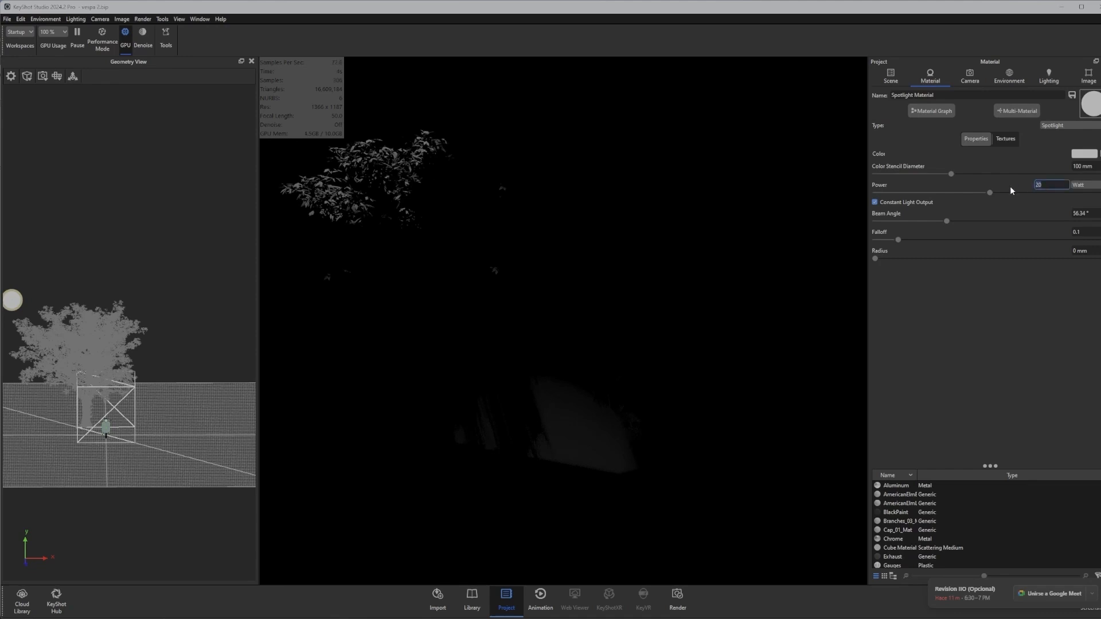
key(Return)
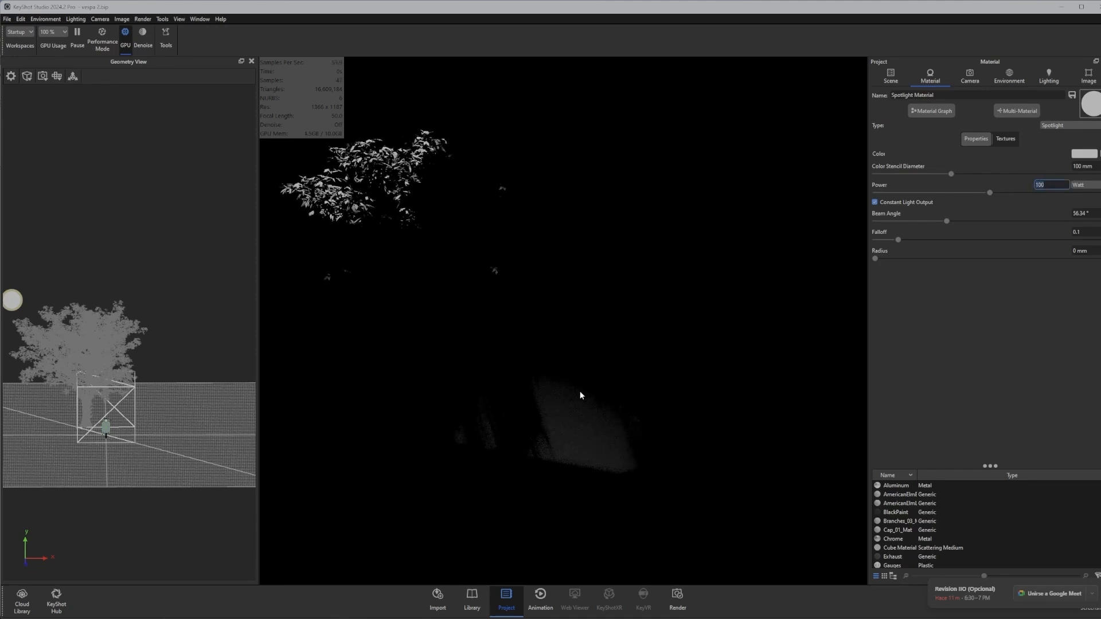
drag(581, 394, 551, 452)
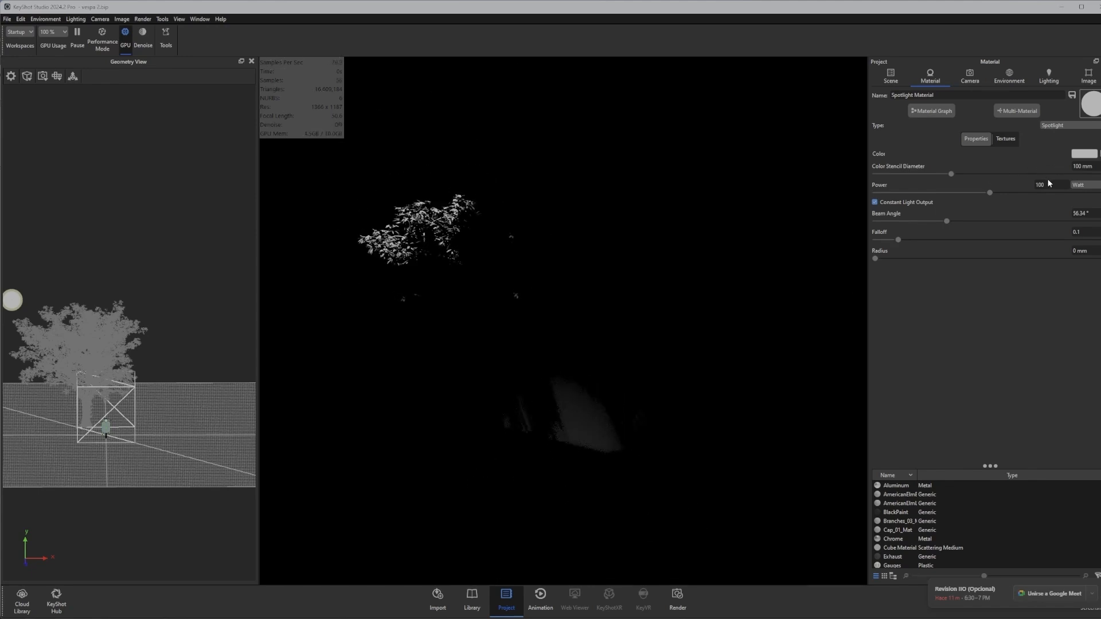
- Set the spotlight's power to 200 watts and widen its beam angle to 70 degrees
text(200)
key(Return)
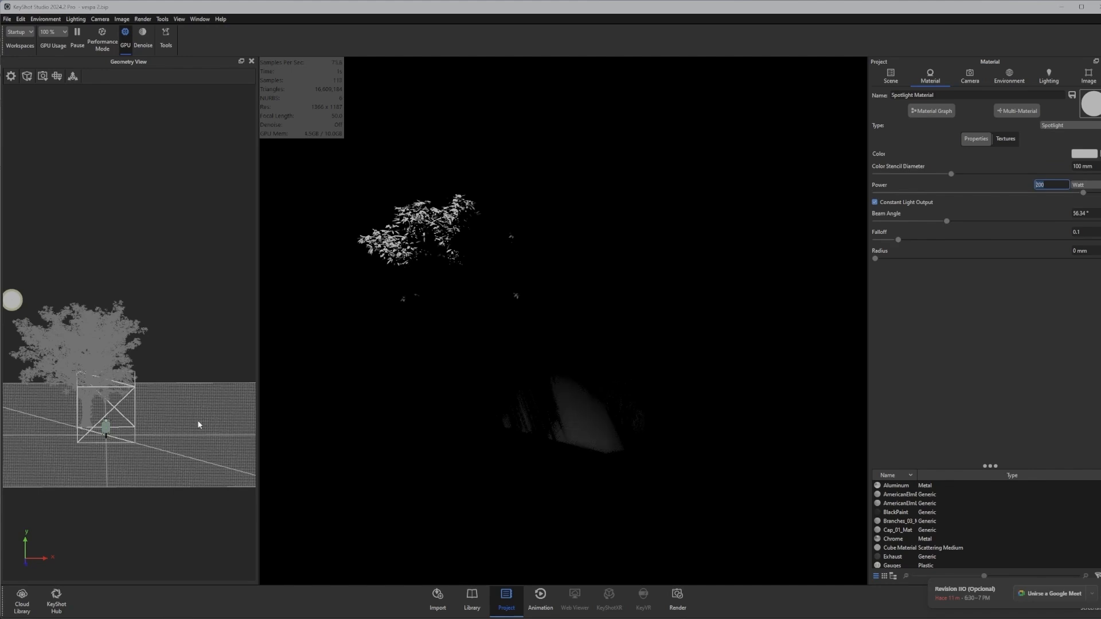
drag(198, 424, 109, 417)
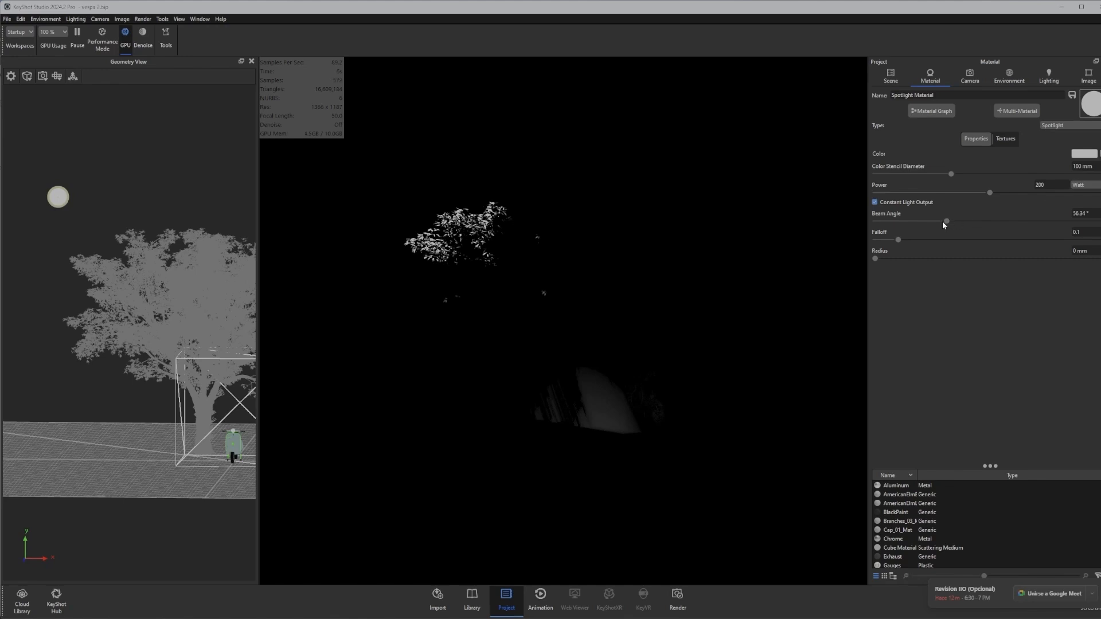
drag(943, 222, 988, 222)
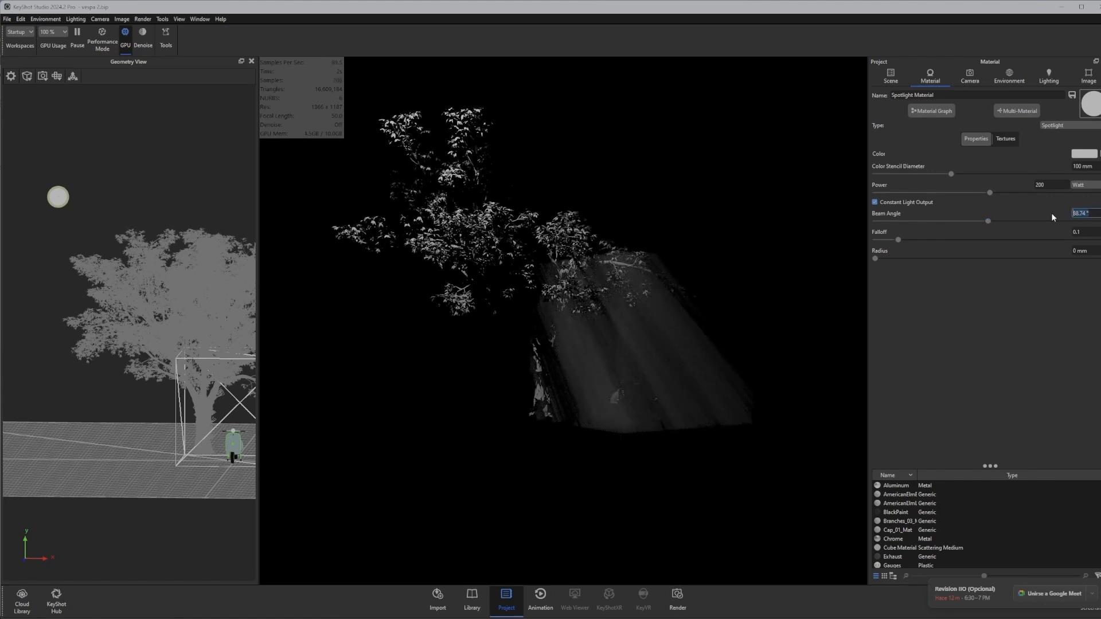
key(Return)
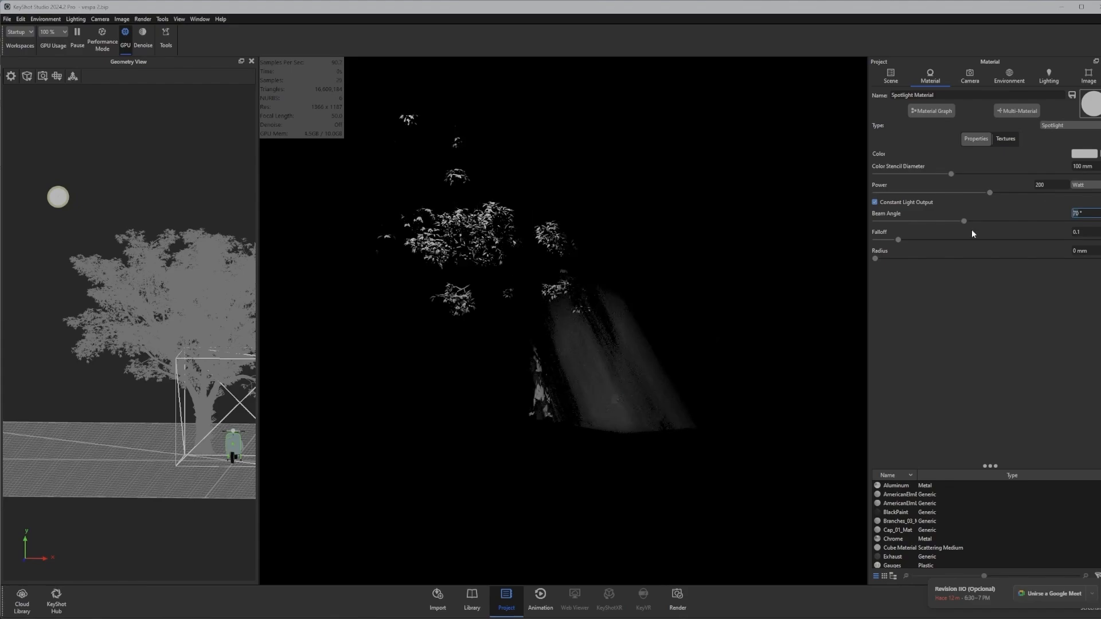
- Increase the spotlight's power to 1000 watts
scroll(648, 411, up, 6)
middle_drag(621, 390, 579, 335)
scroll(630, 396, up, 4)
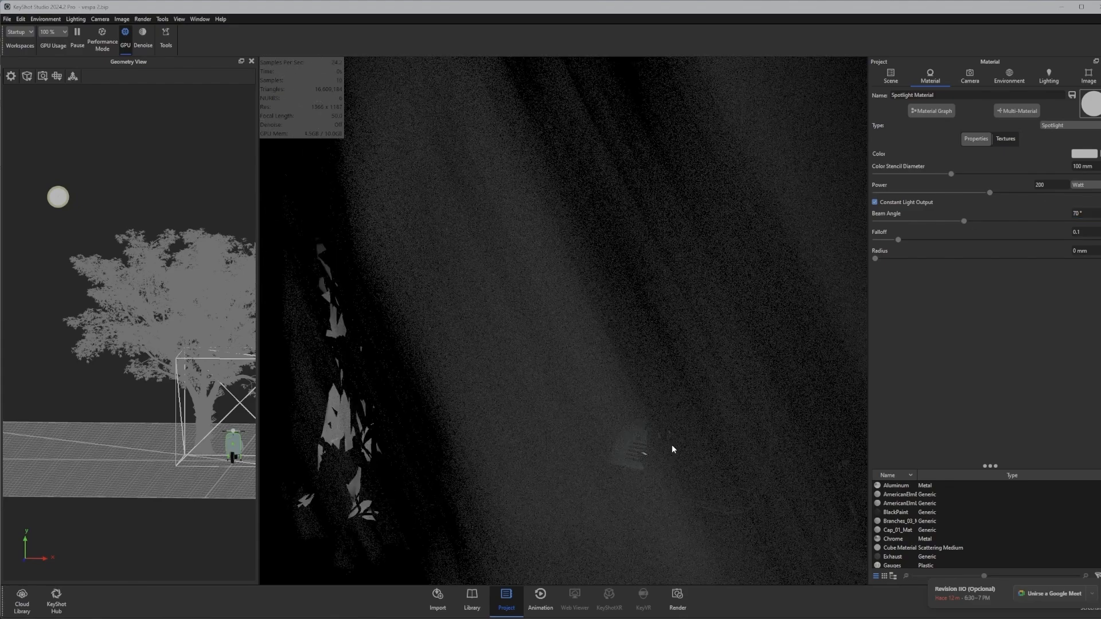
middle_drag(672, 444, 446, 317)
scroll(553, 436, up, 2)
scroll(553, 436, up, 1)
drag(545, 428, 461, 398)
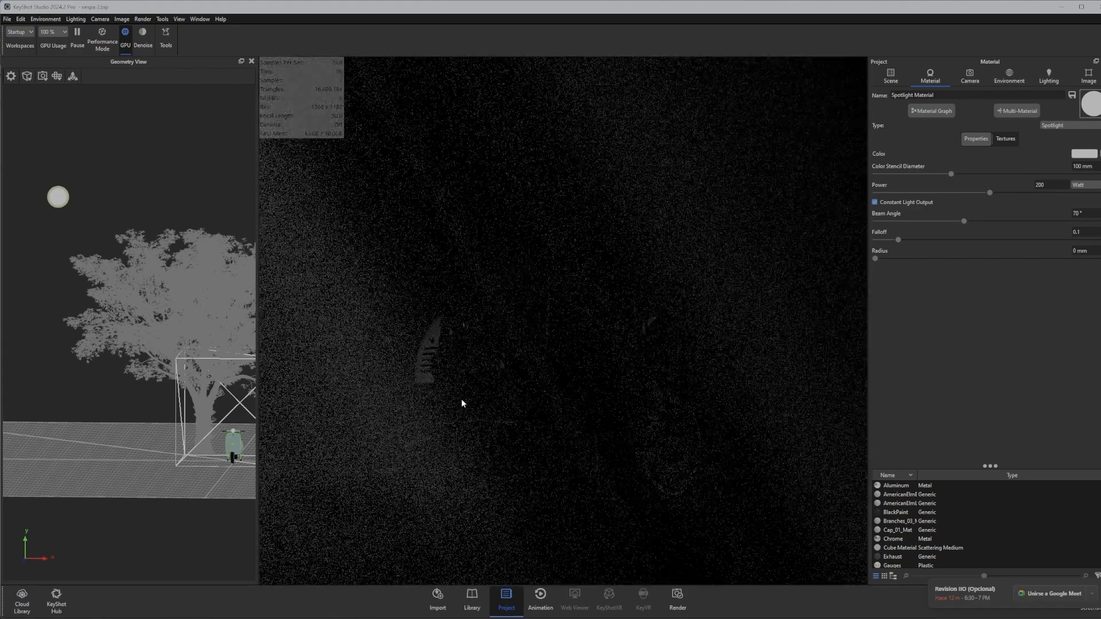
scroll(544, 436, down, 2)
scroll(550, 436, up, 2)
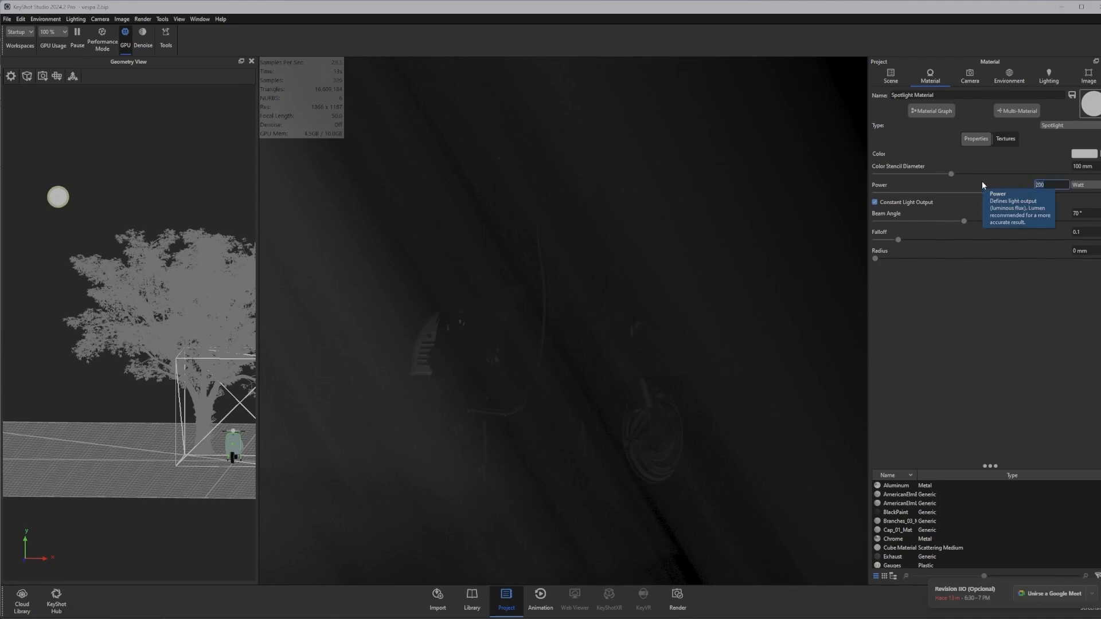
text(1000)
key(Return)
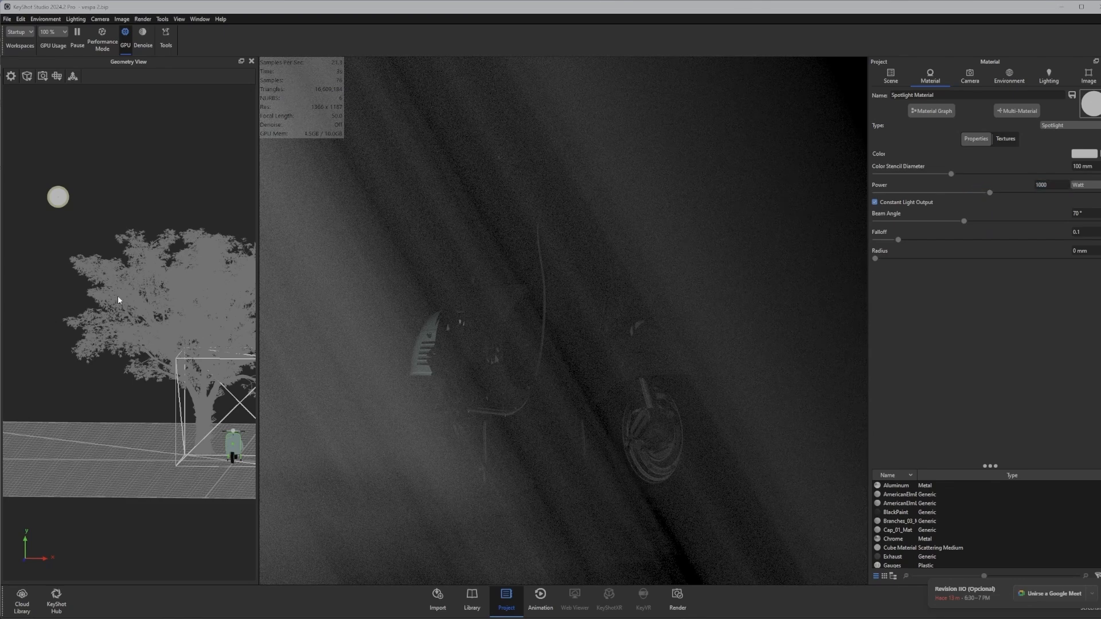
- Rotate the spotlight about 5.6° around the Y axis with the Vespa as pivot object, and apply the move
drag(118, 294, 115, 318)
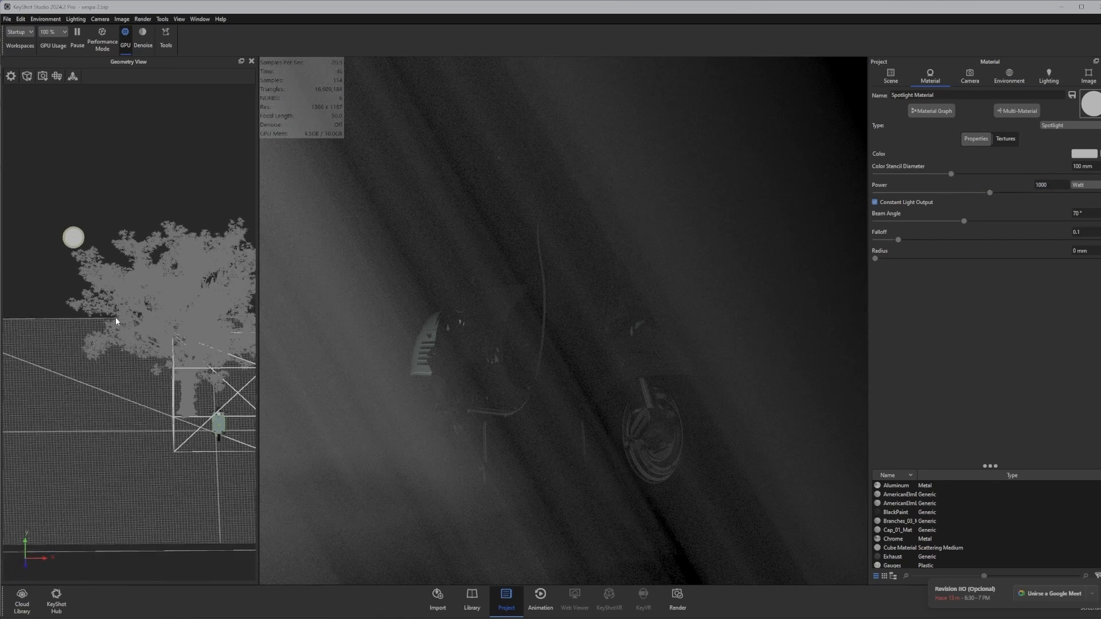
click(891, 76)
click(920, 145)
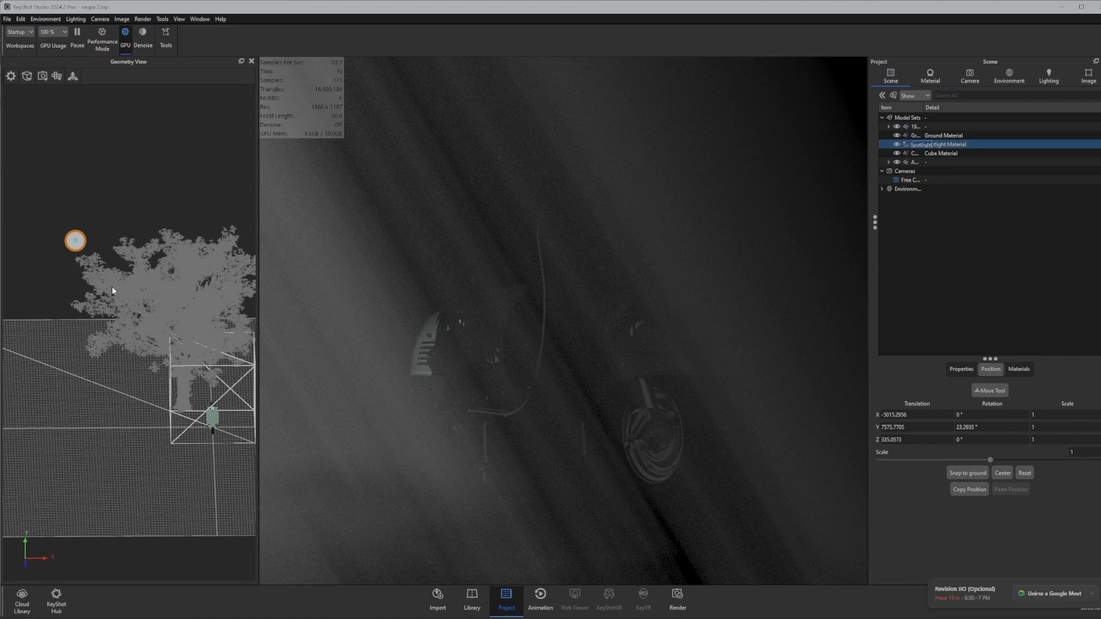
drag(112, 287, 56, 274)
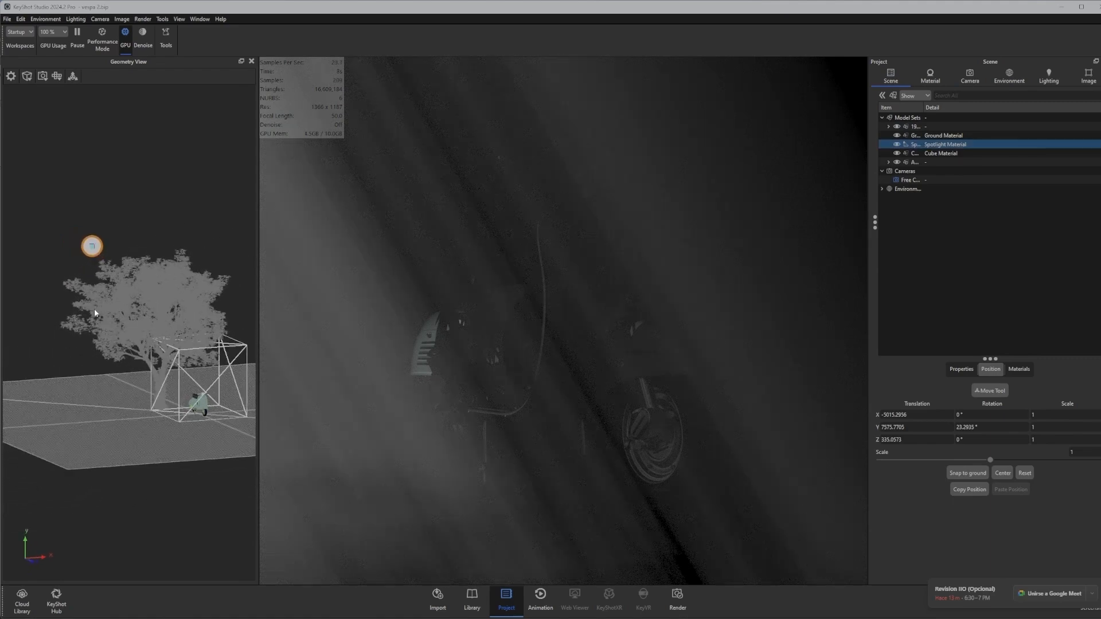
drag(138, 309, 201, 404)
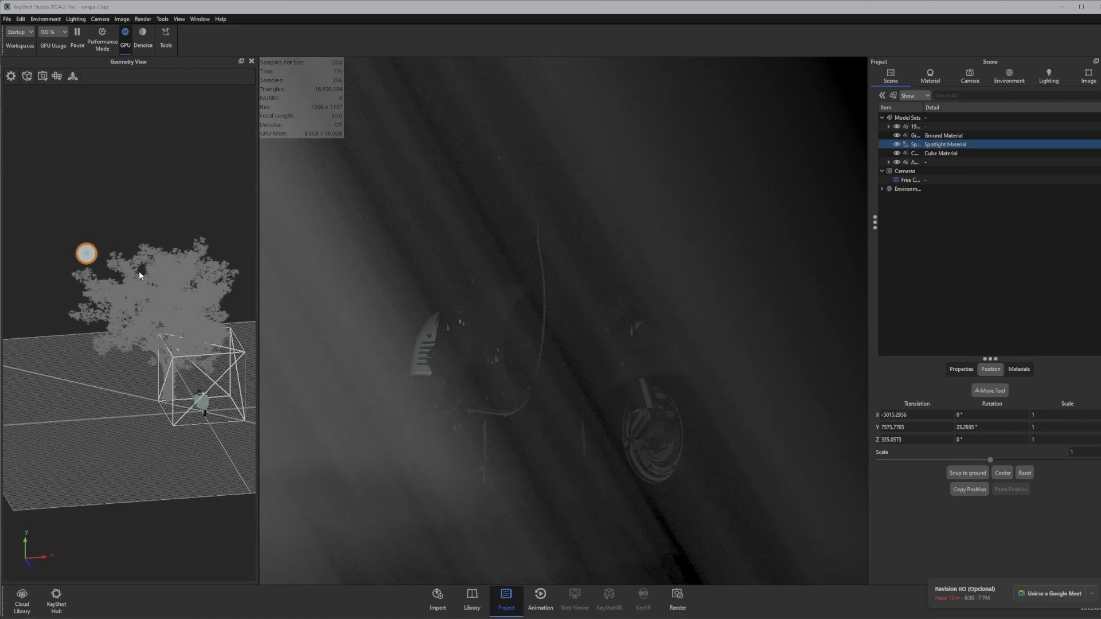
scroll(202, 405, up, 3)
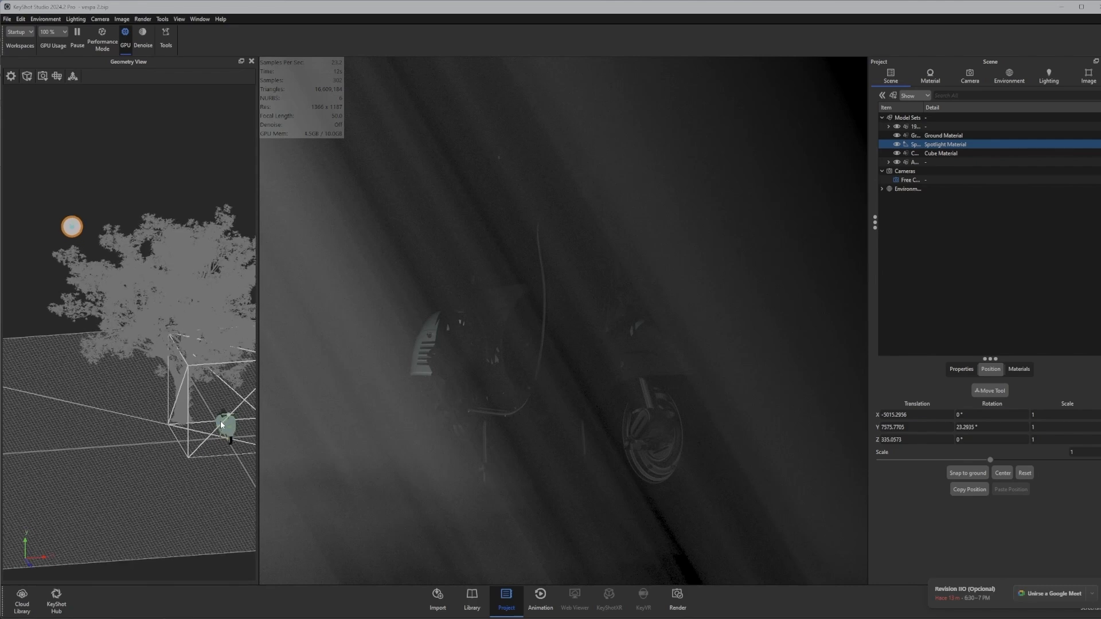
right_click(98, 173)
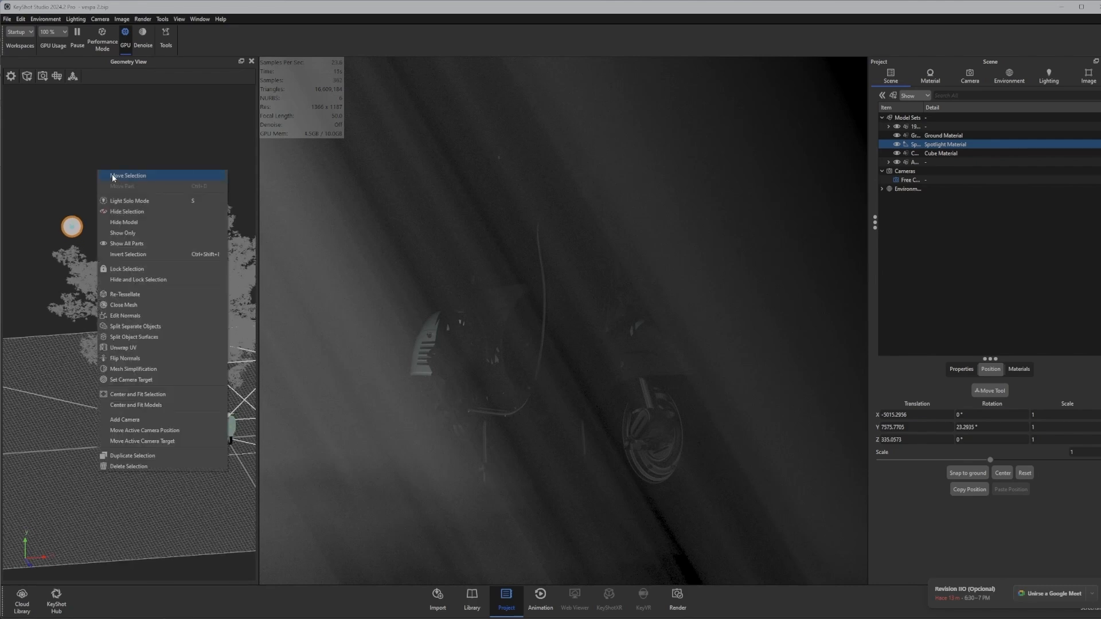
click(127, 176)
scroll(138, 246, up, 2)
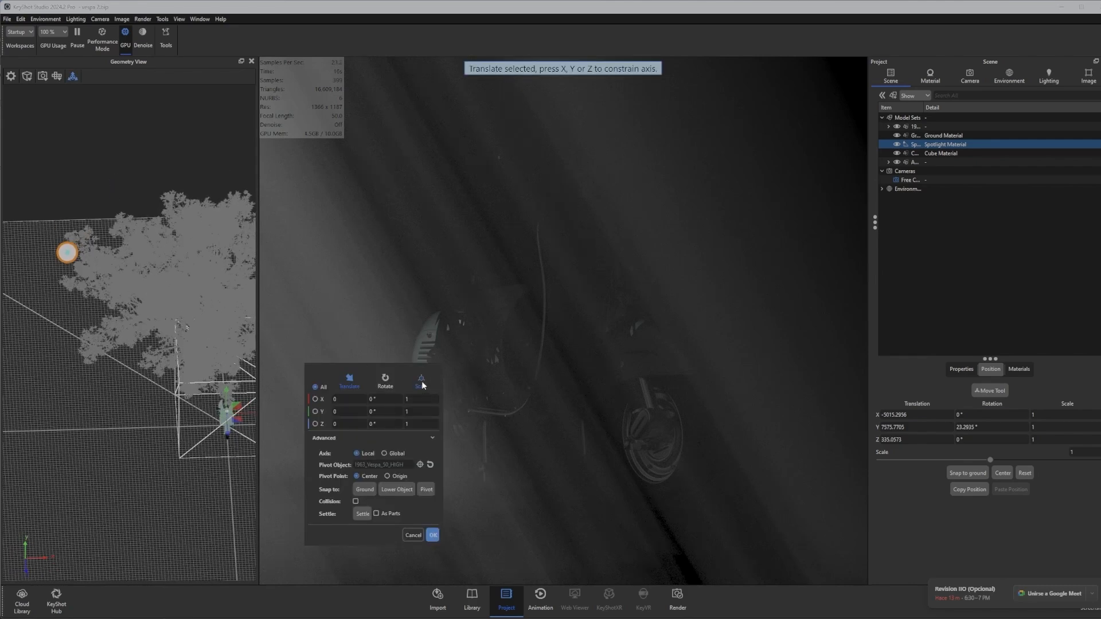
click(381, 381)
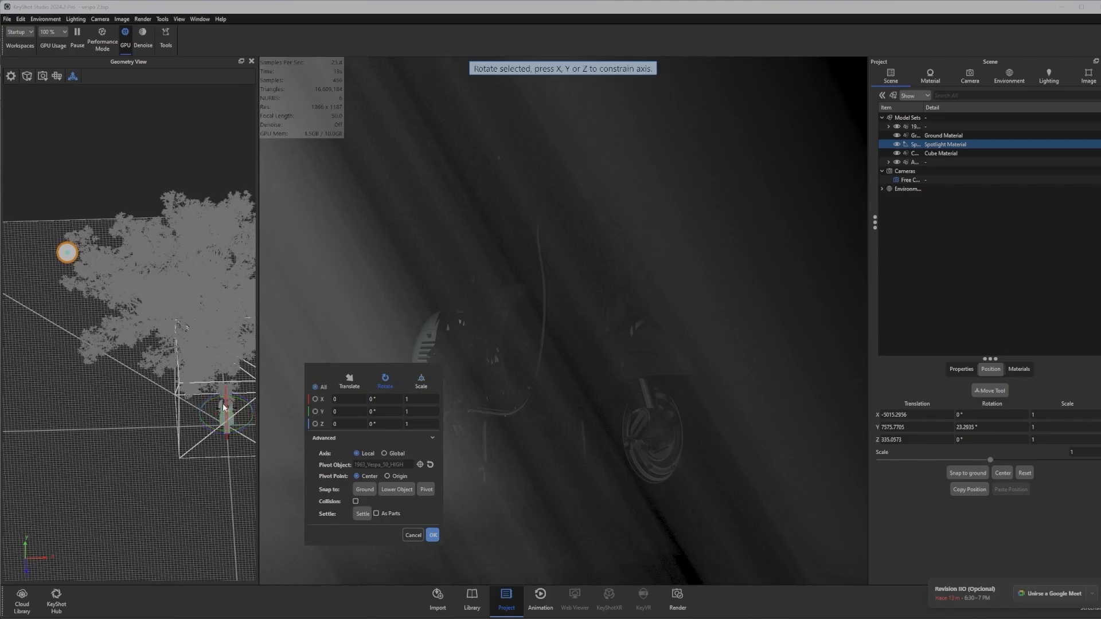
mouse_move(240, 435)
mouse_down()
mouse_move(230, 456)
mouse_move(234, 423)
mouse_up()
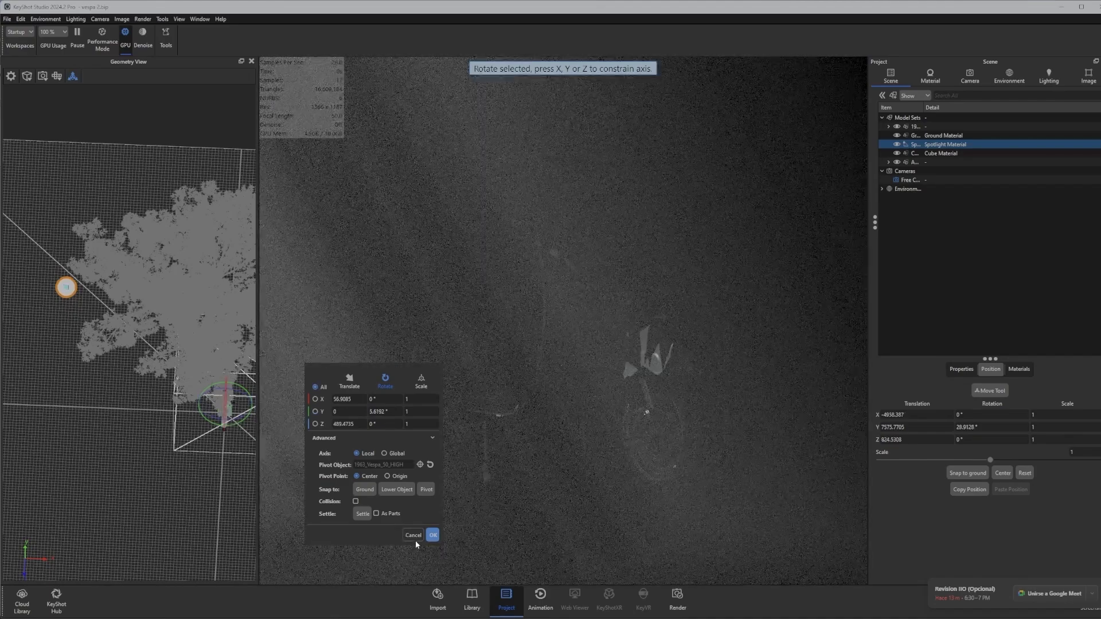
click(433, 535)
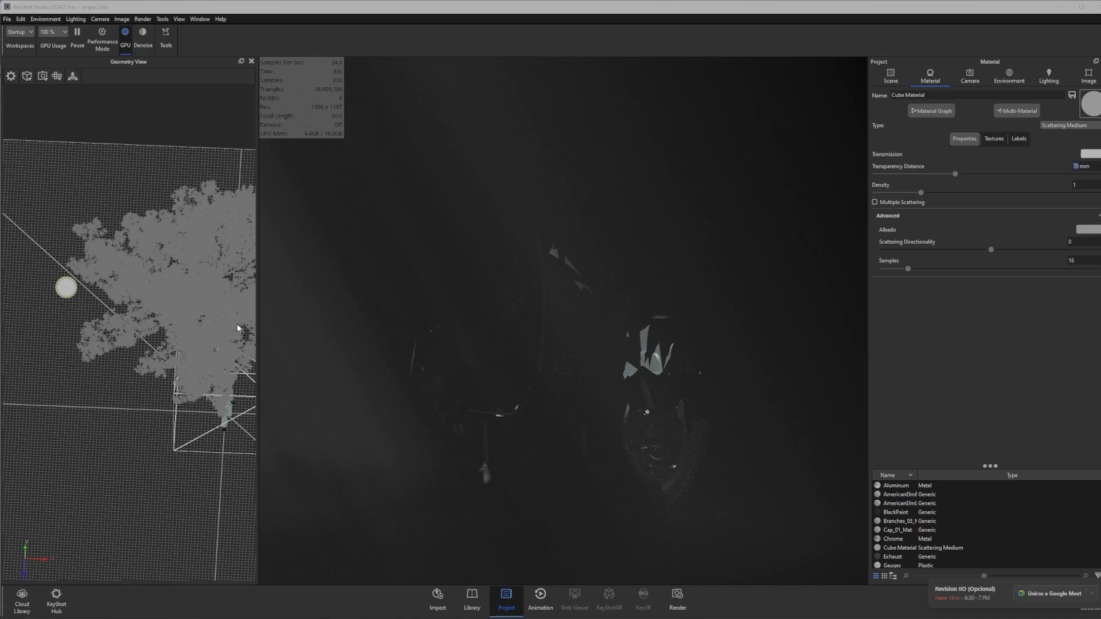
- Rotate the elm tree group about -18.1° around its Y axis and apply the move
drag(156, 406, 177, 351)
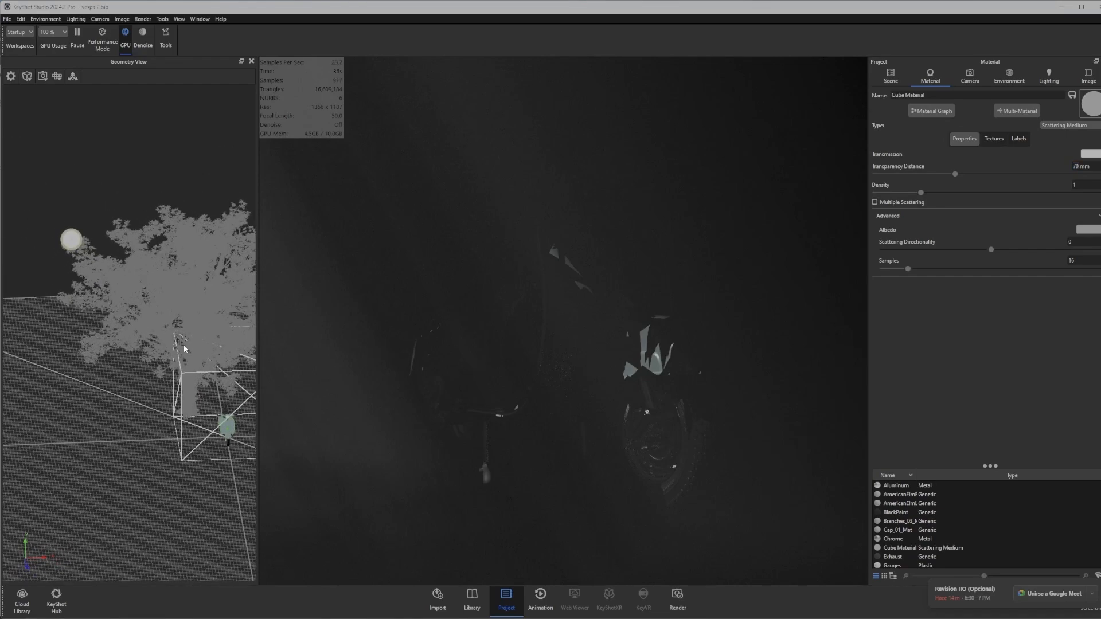
scroll(184, 346, down, 1)
scroll(483, 332, down, 4)
scroll(483, 332, up, 1)
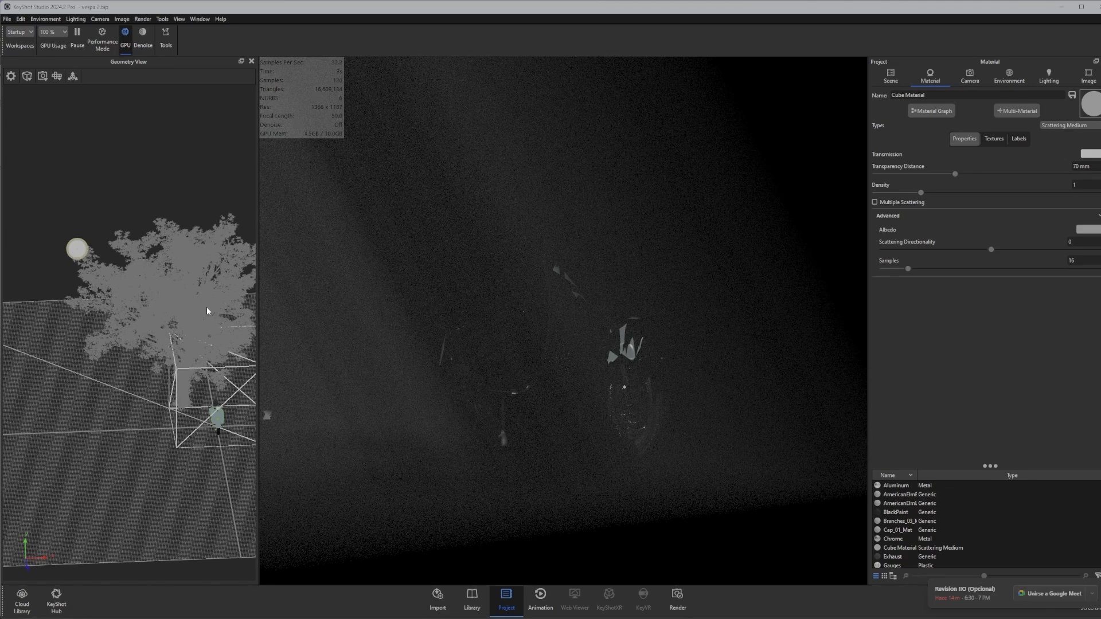
drag(153, 263, 98, 308)
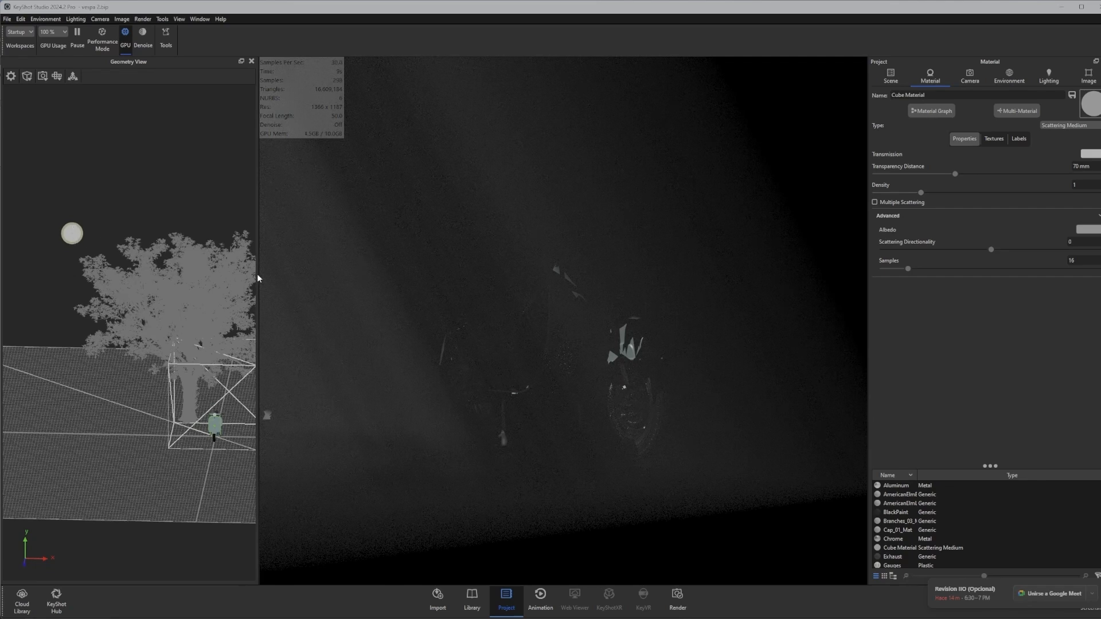
click(890, 76)
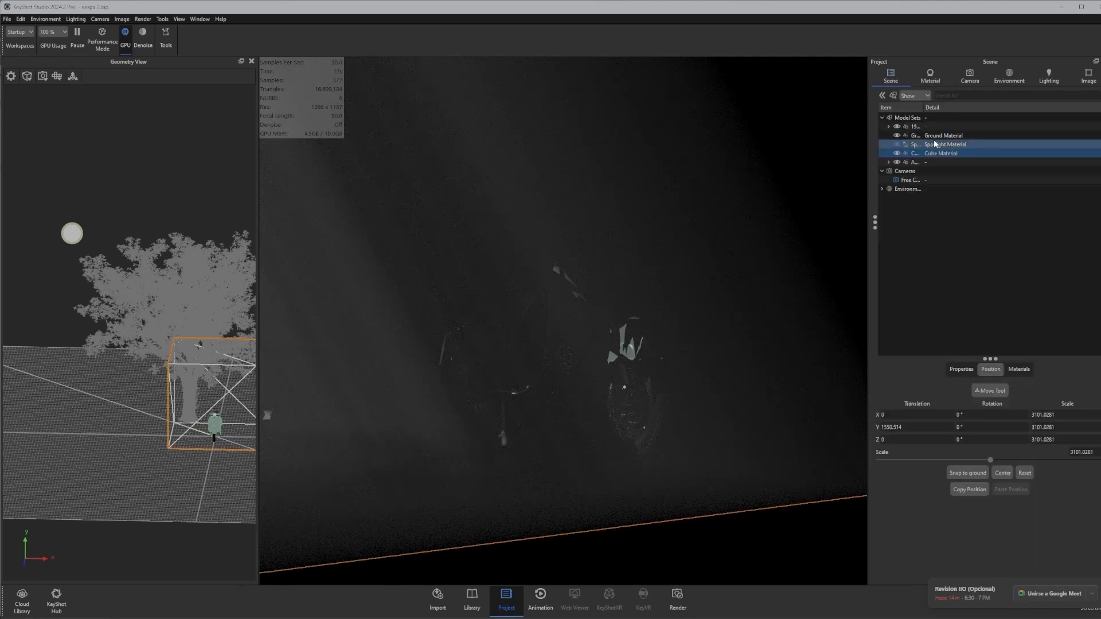
click(912, 161)
key(ctrl+d)
drag(153, 198, 140, 258)
click(385, 382)
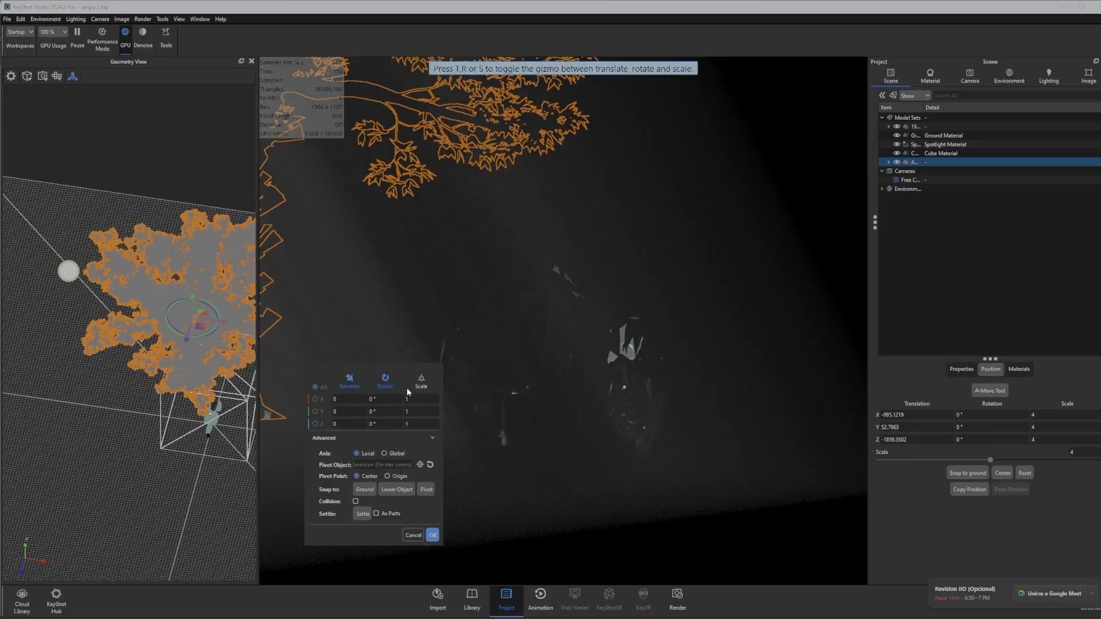
mouse_move(184, 335)
mouse_down()
mouse_move(201, 335)
mouse_move(194, 323)
mouse_up()
click(433, 535)
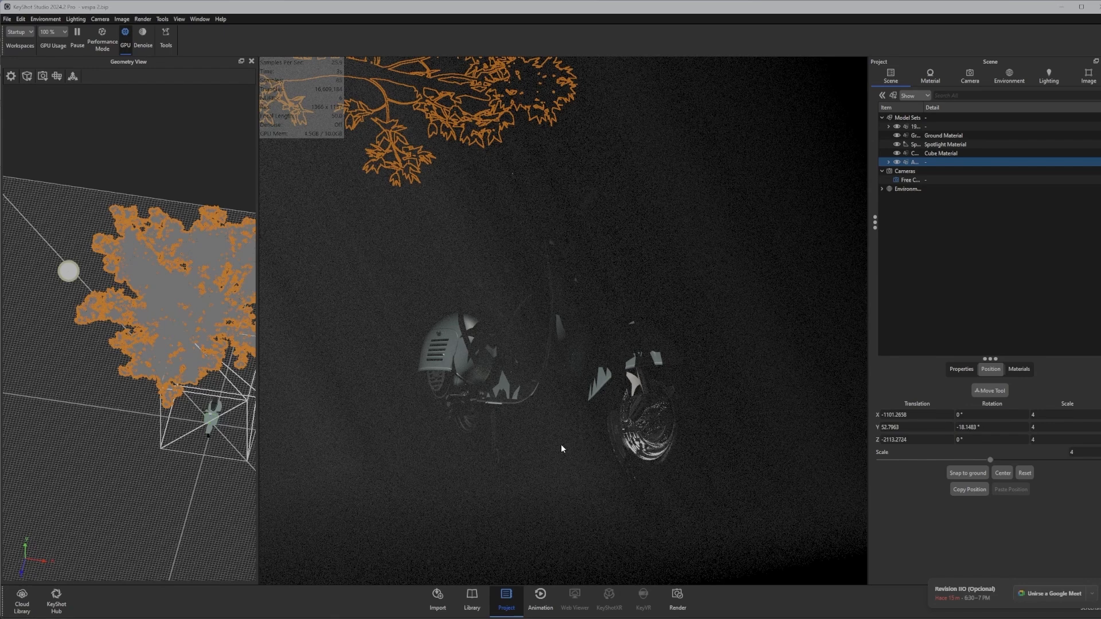
- Open the Spotlight Material for editing and set its power to 3000 watts
click(308, 488)
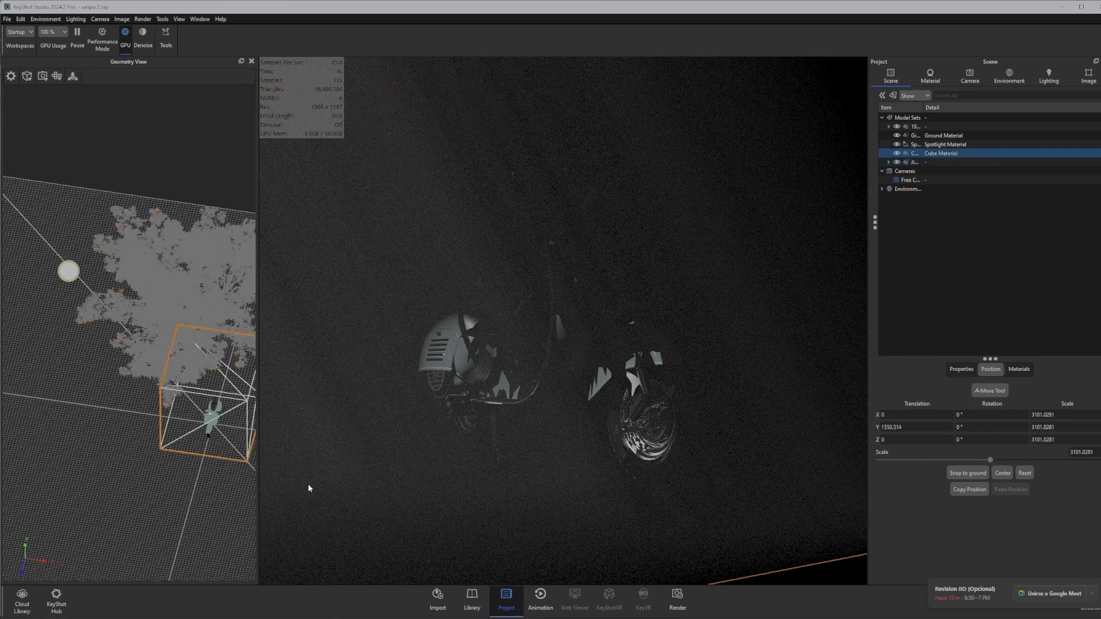
double_click(67, 278)
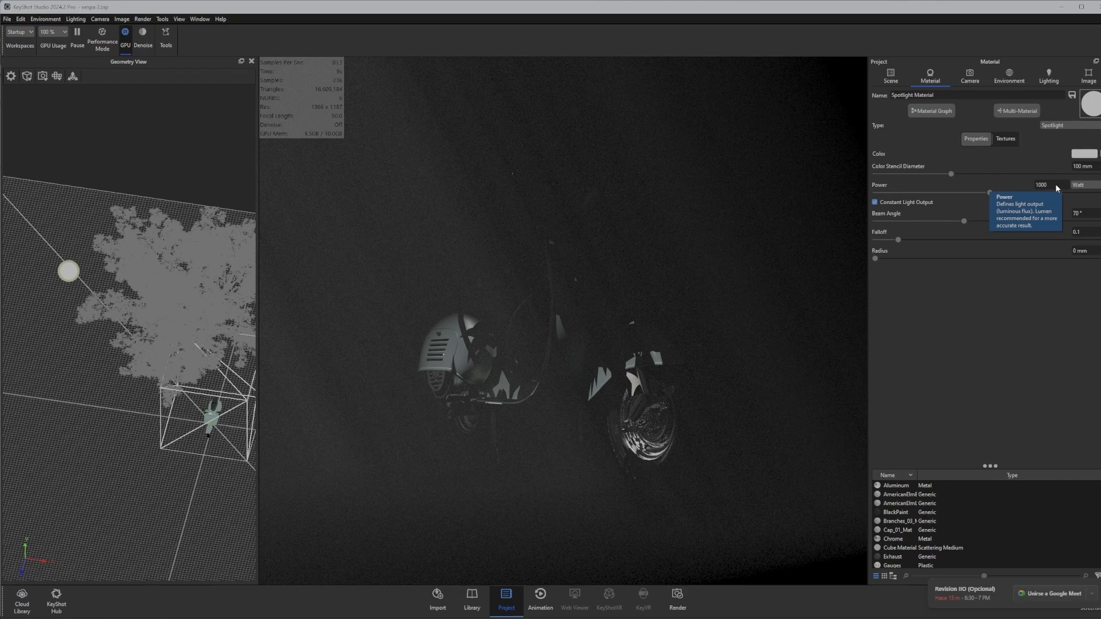
click(1036, 185)
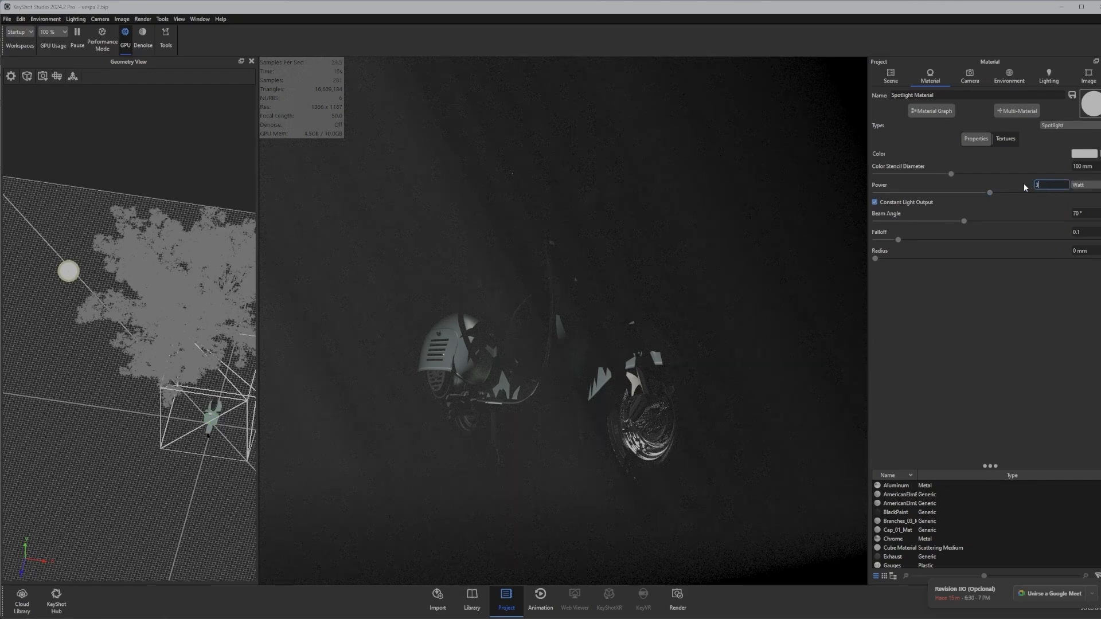
key(Return)
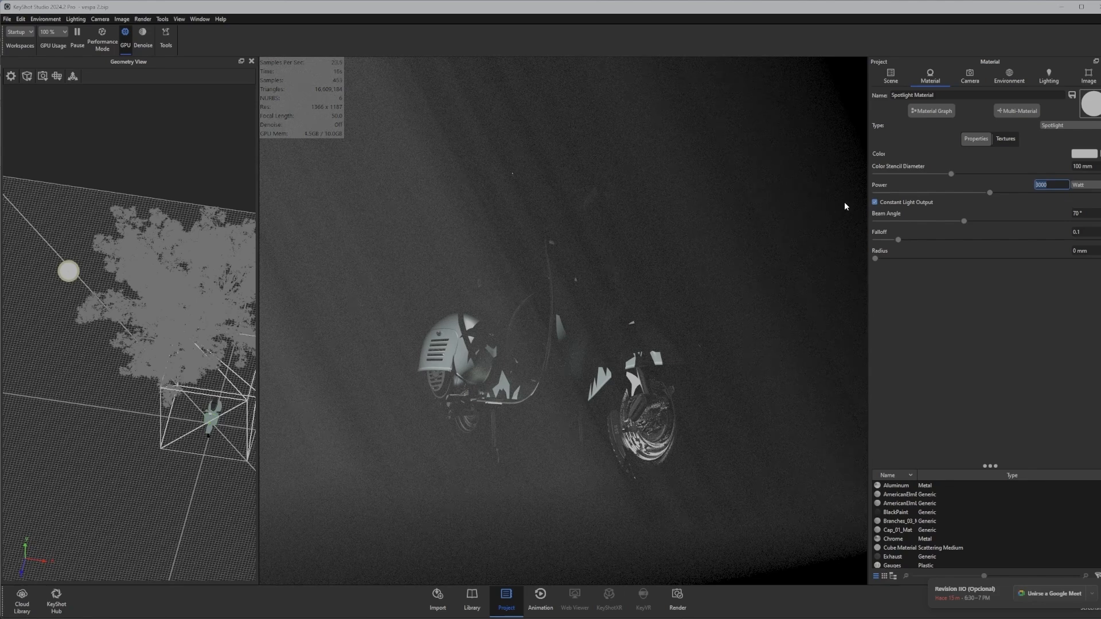
- Change the New Environment's background to a gradient and darken its light end stop to black
click(1009, 75)
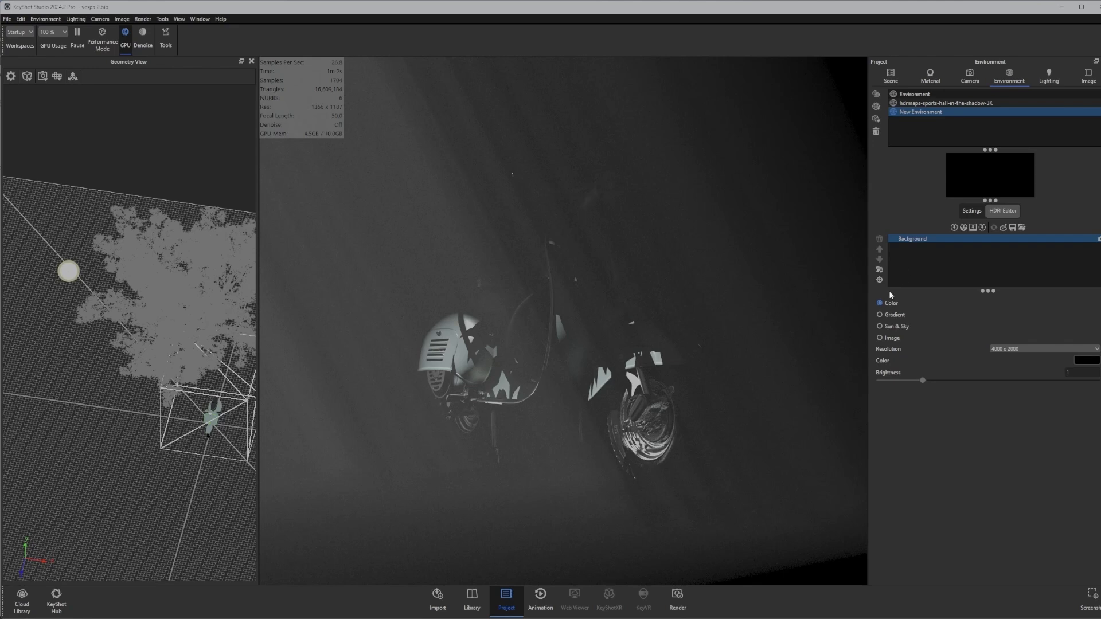
click(890, 315)
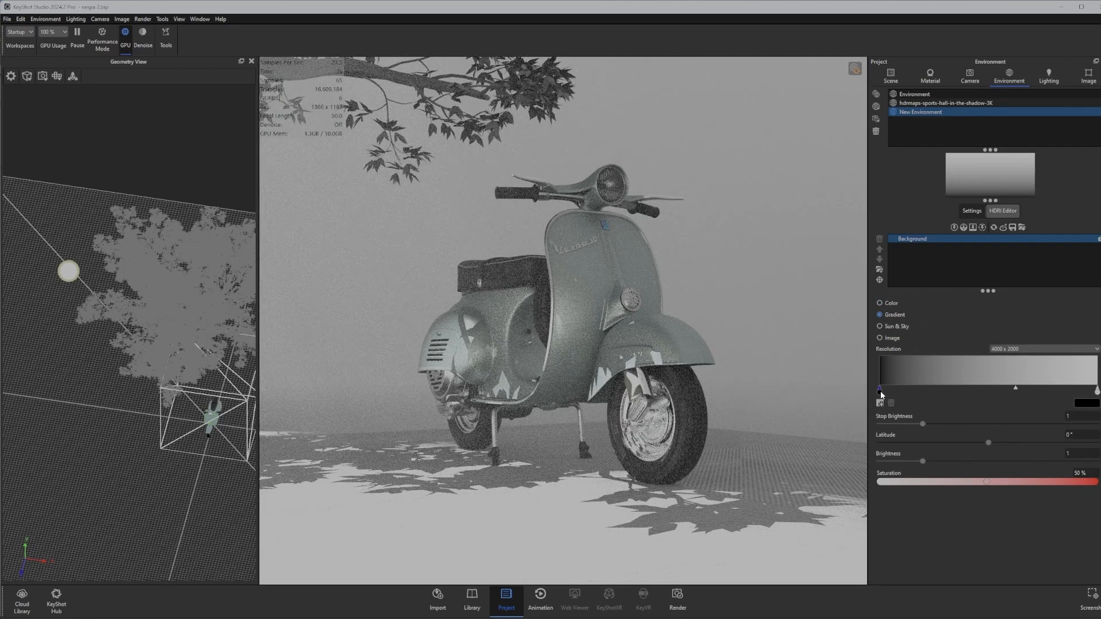
click(1096, 391)
click(1091, 406)
drag(1007, 351, 990, 388)
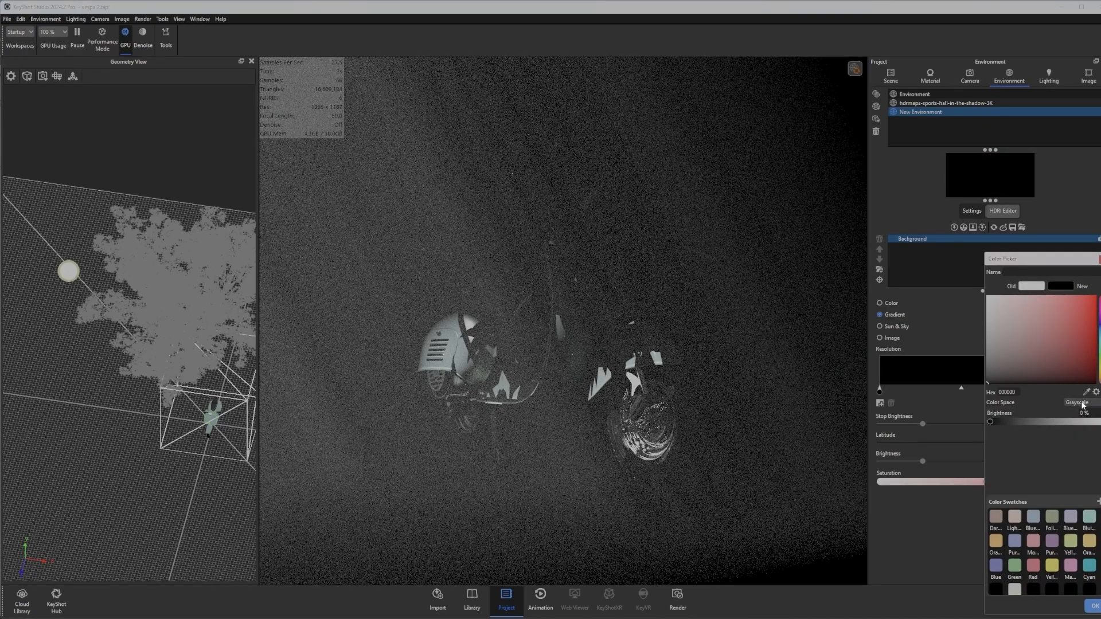
- Switch the gradient end stop's colour to RGB, set blue to 25 for a very dark blue, and accept it
click(1081, 403)
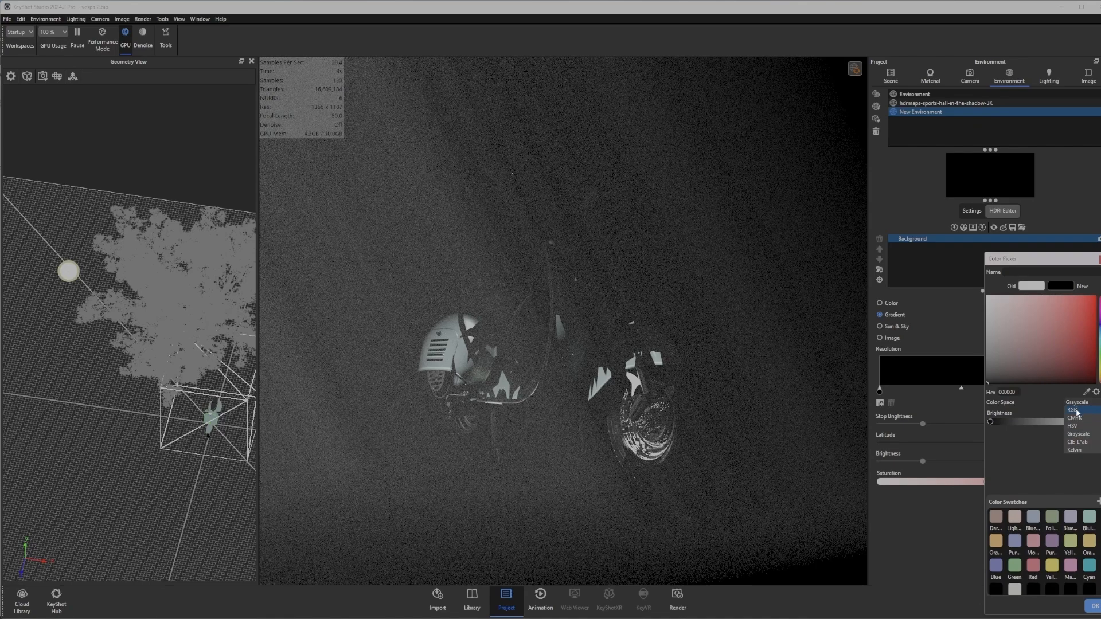
click(1078, 413)
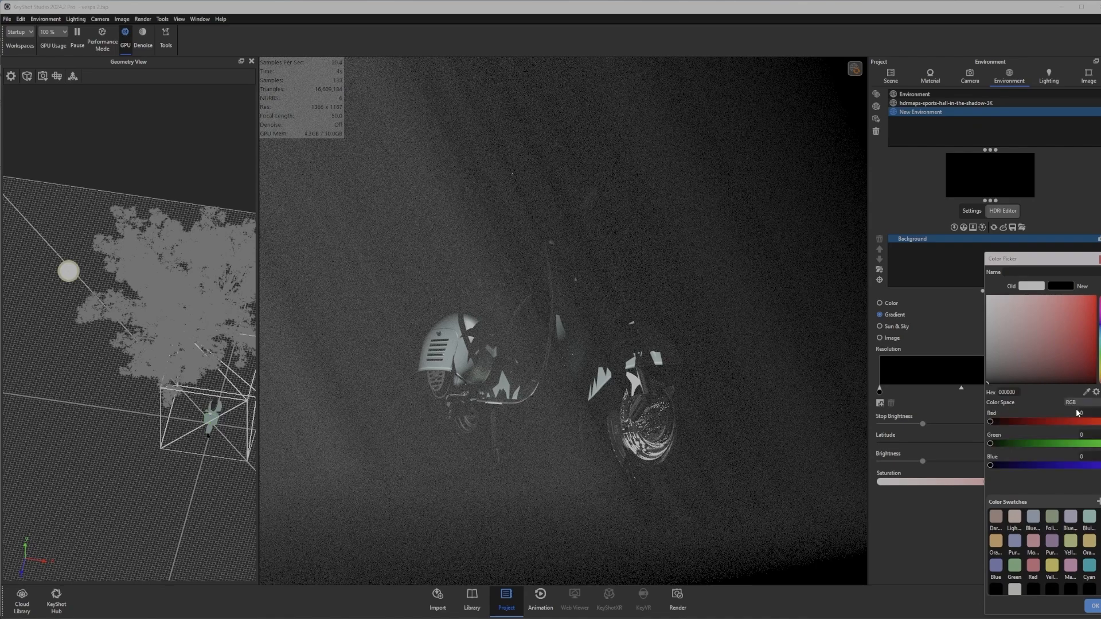
click(1083, 457)
text(25)
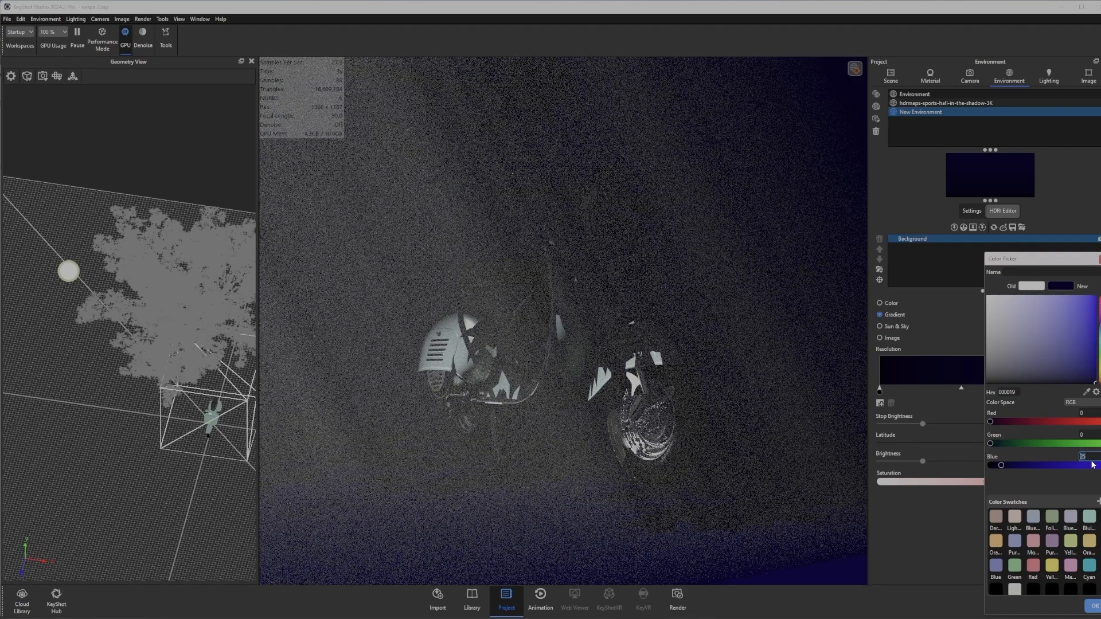
click(1093, 605)
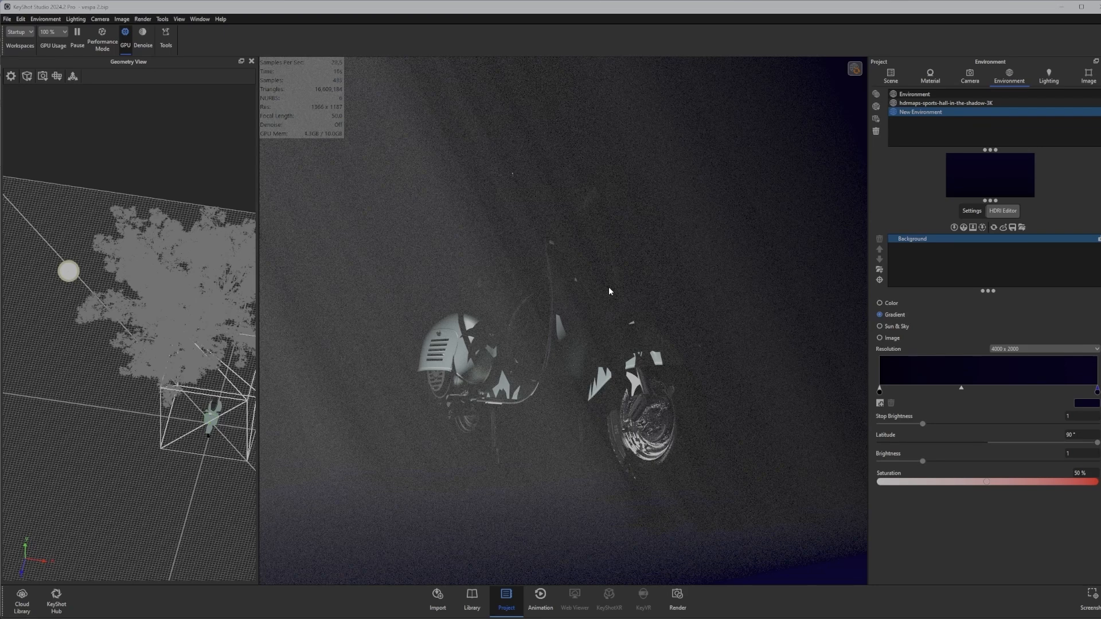
- Add a circular pin light to the New Environment, reduce its radius to about 16, and place its highlight on the scooter's front shield
click(954, 227)
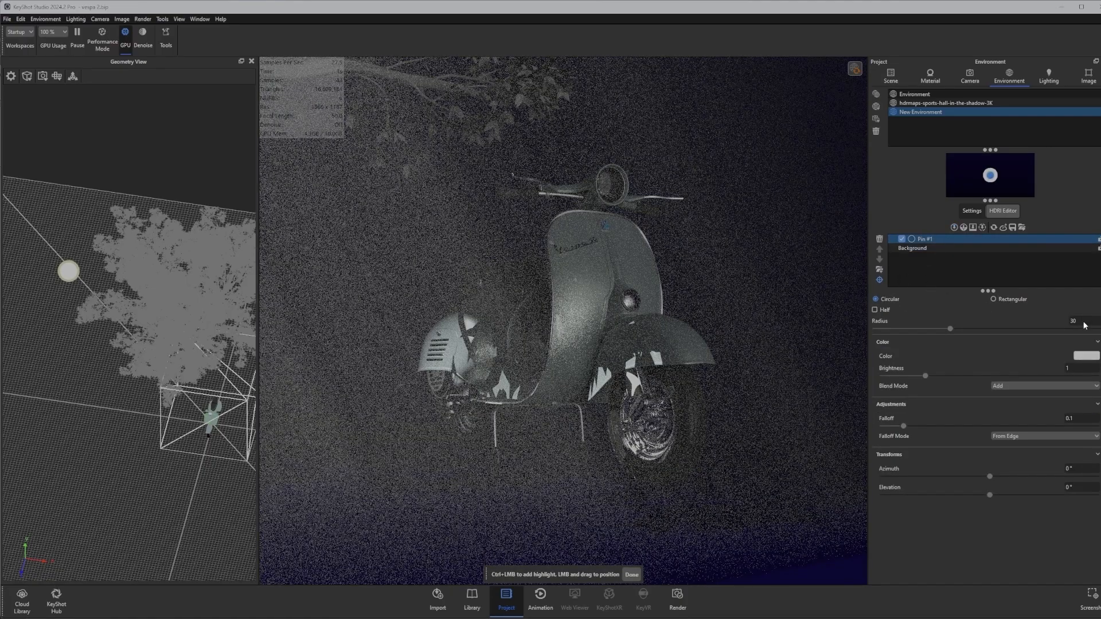
drag(947, 329, 915, 329)
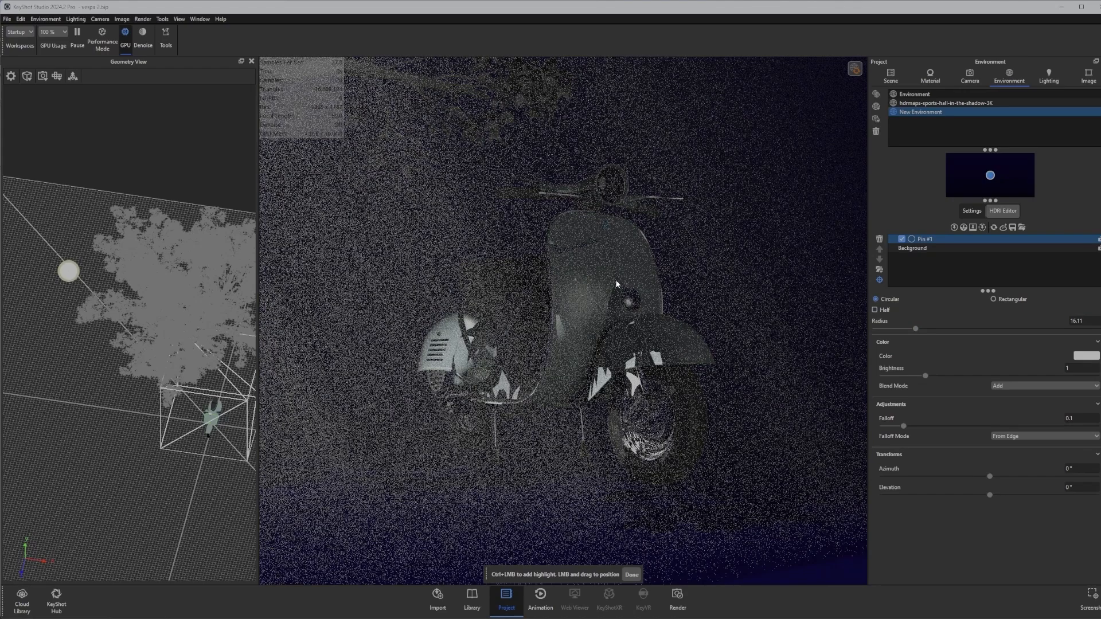
drag(612, 264, 539, 292)
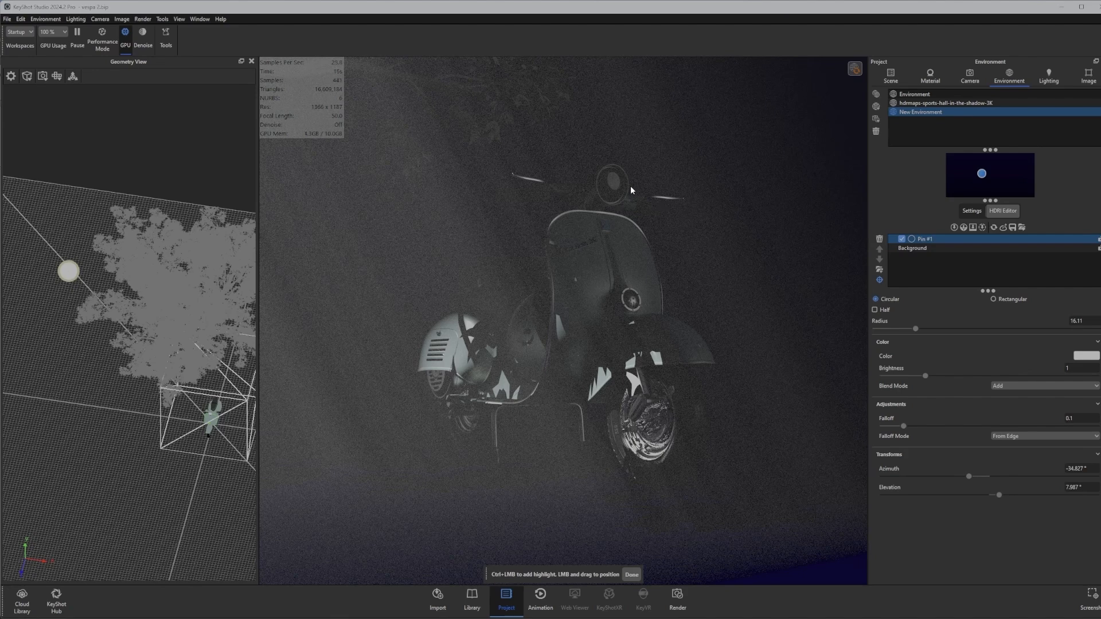
- Hide the scattering-medium cube and reposition the pin light's highlight on the upper part of the scooter's front shield
click(890, 75)
click(887, 146)
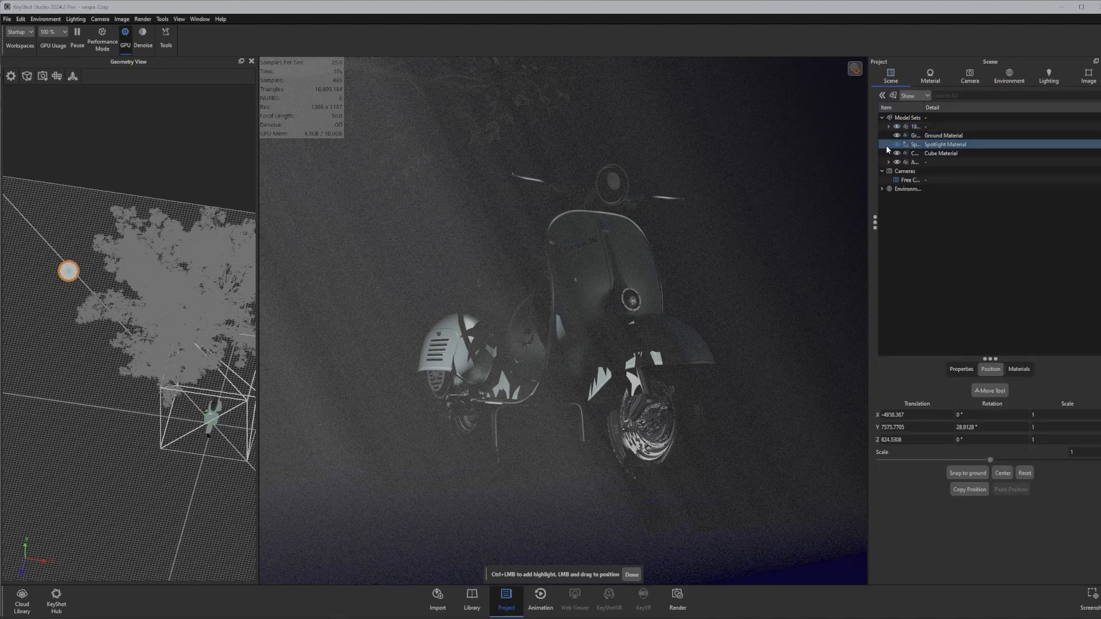
click(897, 153)
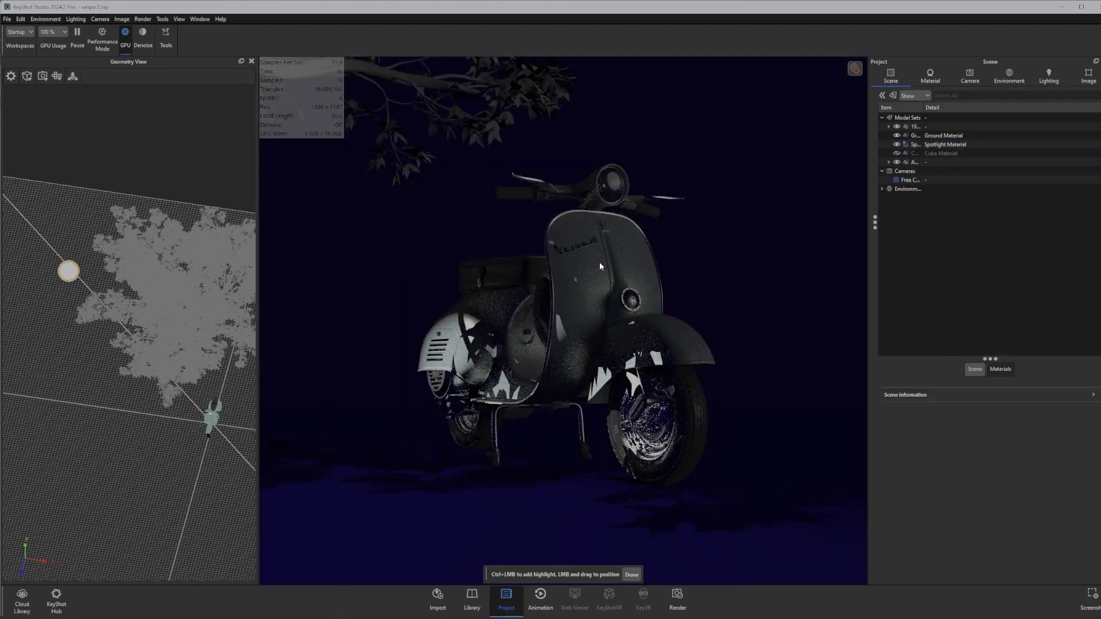
mouse_move(600, 261)
mouse_down()
mouse_move(588, 304)
mouse_move(566, 281)
mouse_move(575, 257)
mouse_move(610, 256)
mouse_up()
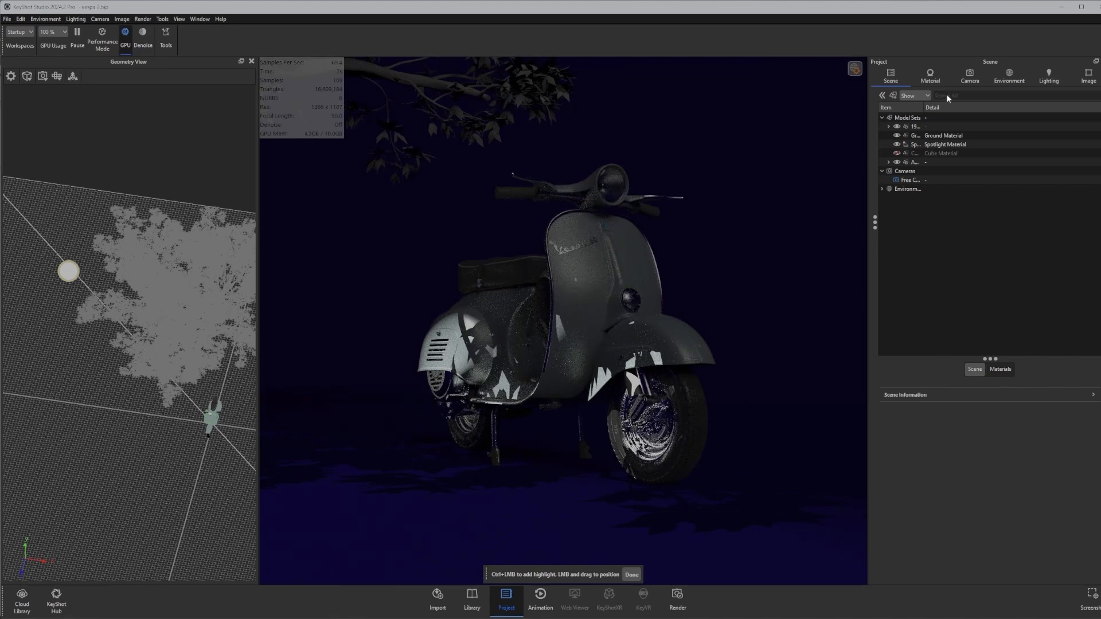
- Set the environment pin's brightness to 2 and raise its falloff to about 0.38
click(1009, 76)
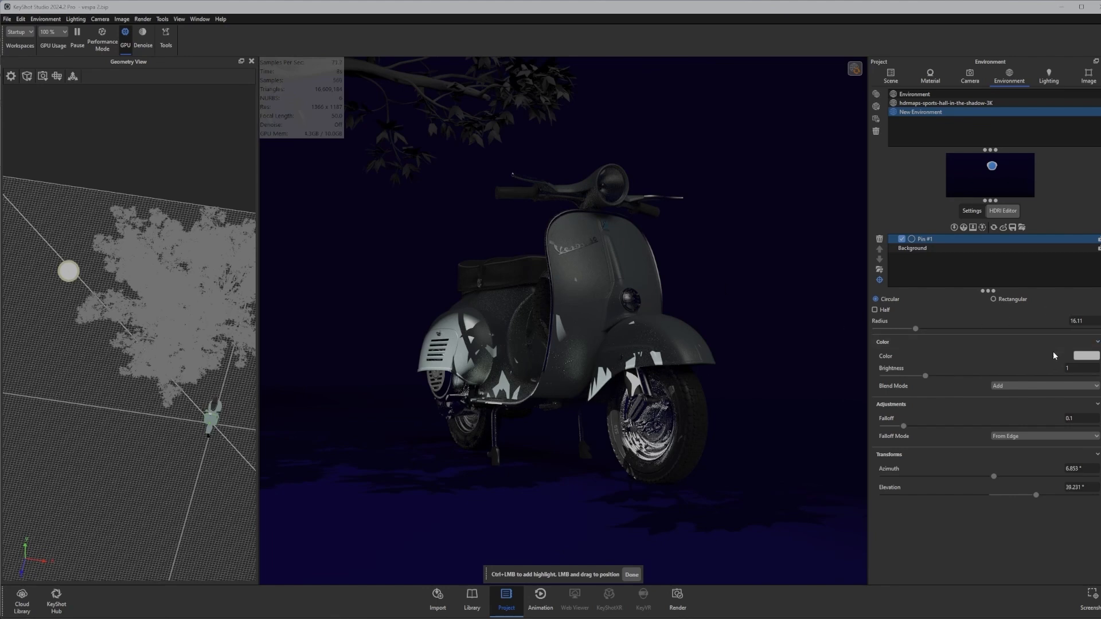
click(1069, 369)
text(2)
key(Return)
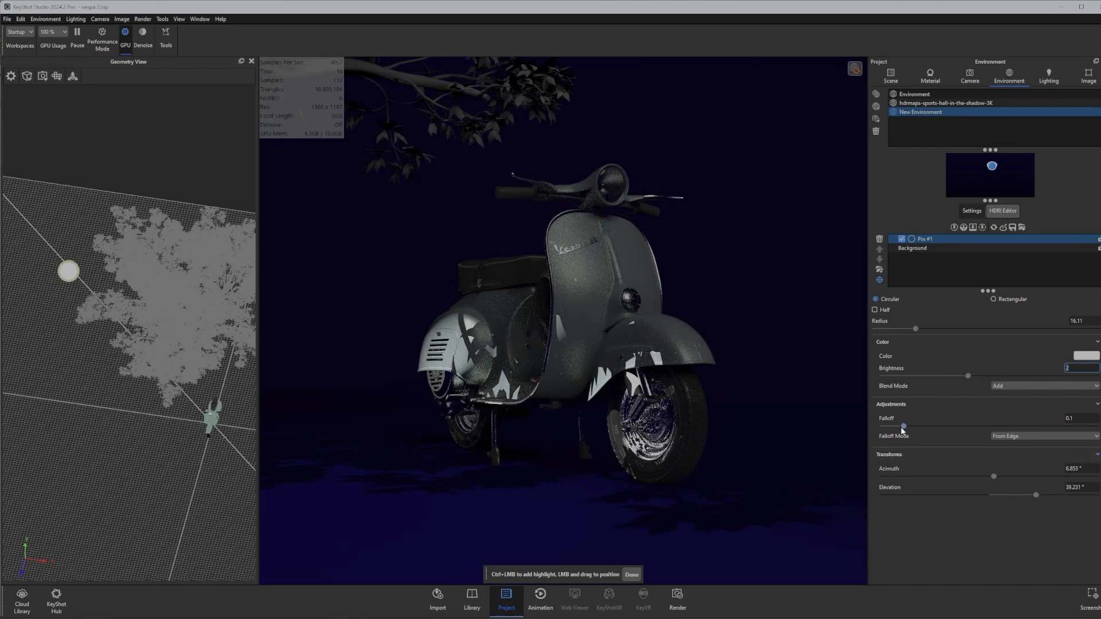
drag(903, 426, 964, 425)
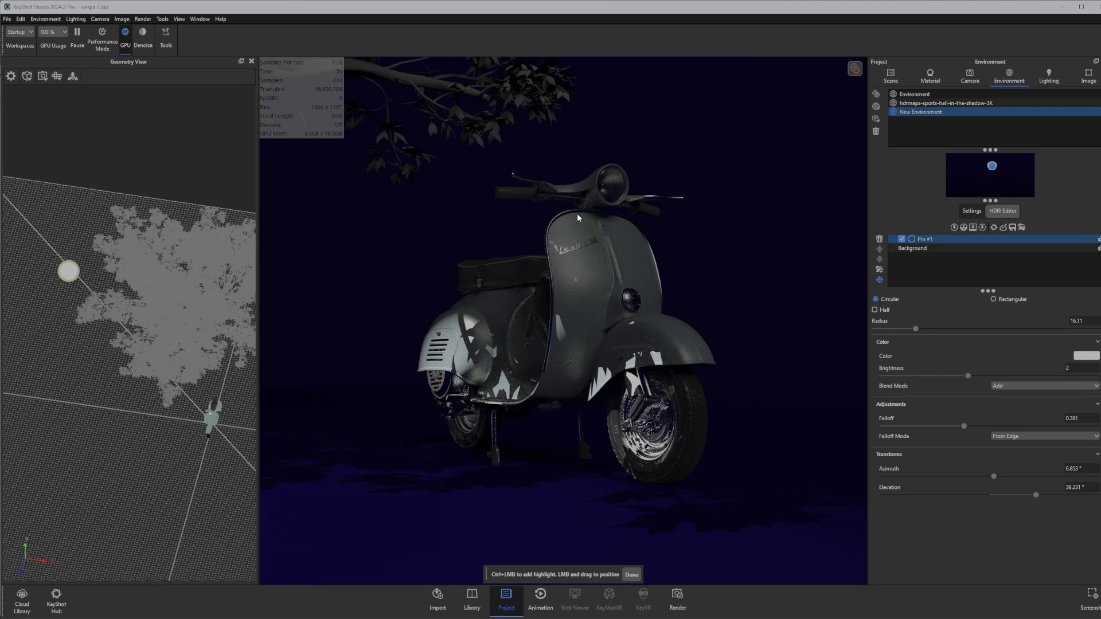
- Show the scattering-medium cube again in the scene
click(892, 75)
click(897, 154)
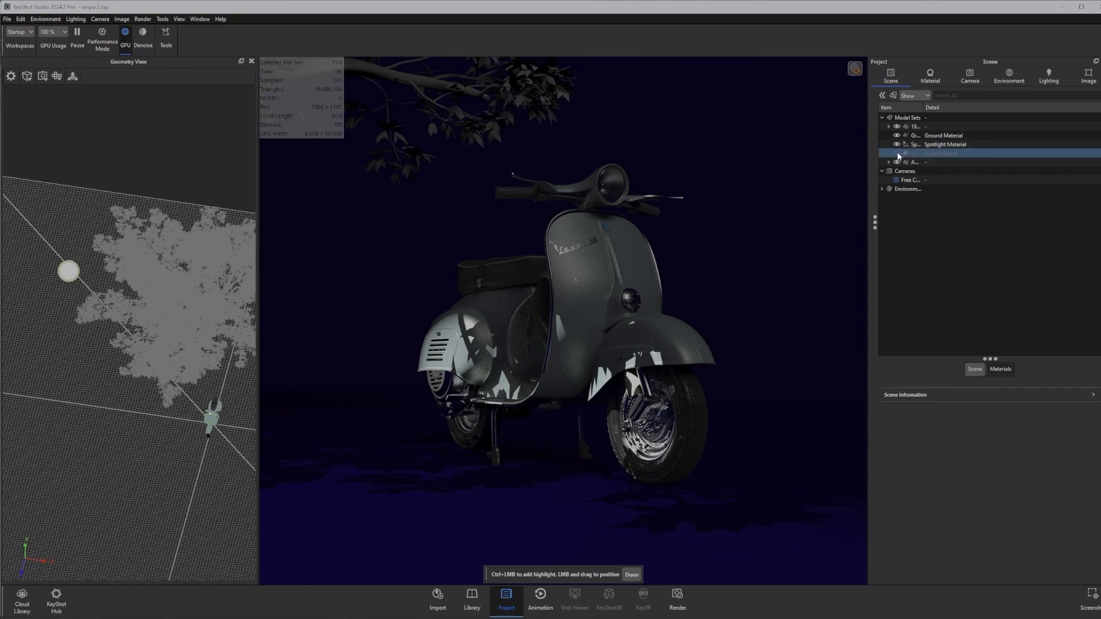
click(897, 154)
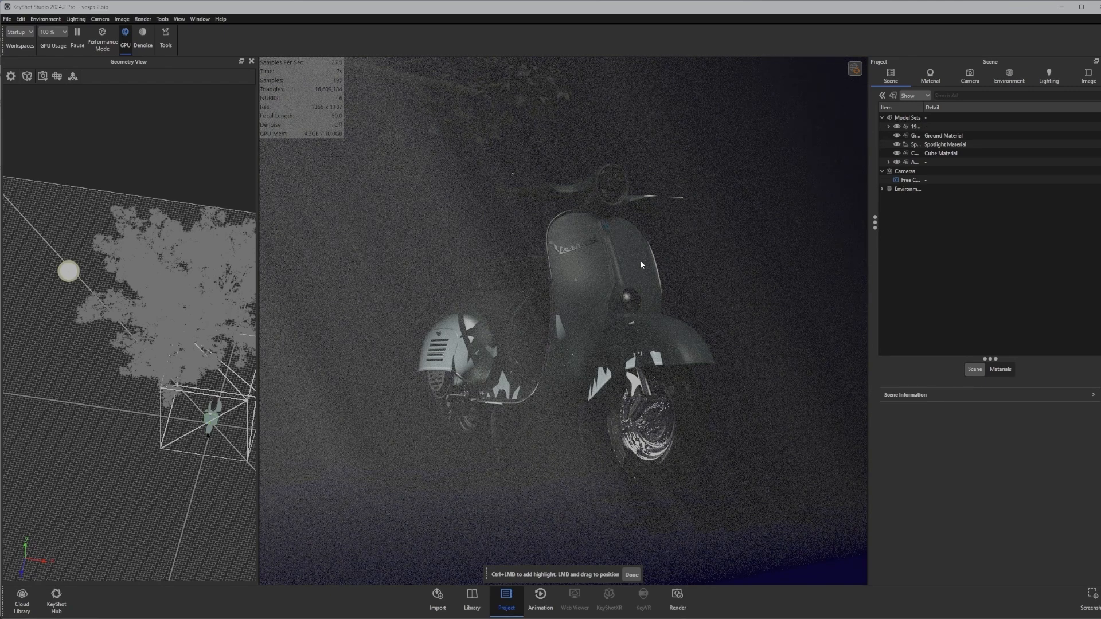
- Set the Spotlight Material's radius to 20 mm to soften the shadows, and end the pin highlight placement
click(855, 69)
click(930, 74)
click(890, 76)
click(935, 145)
double_click(935, 146)
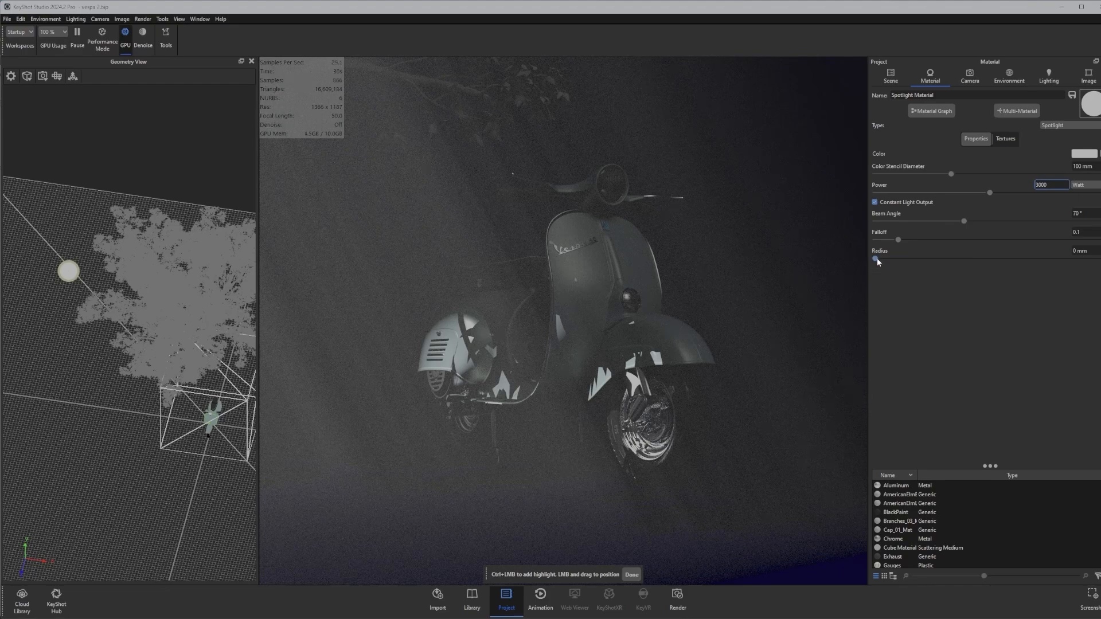
drag(875, 258, 987, 256)
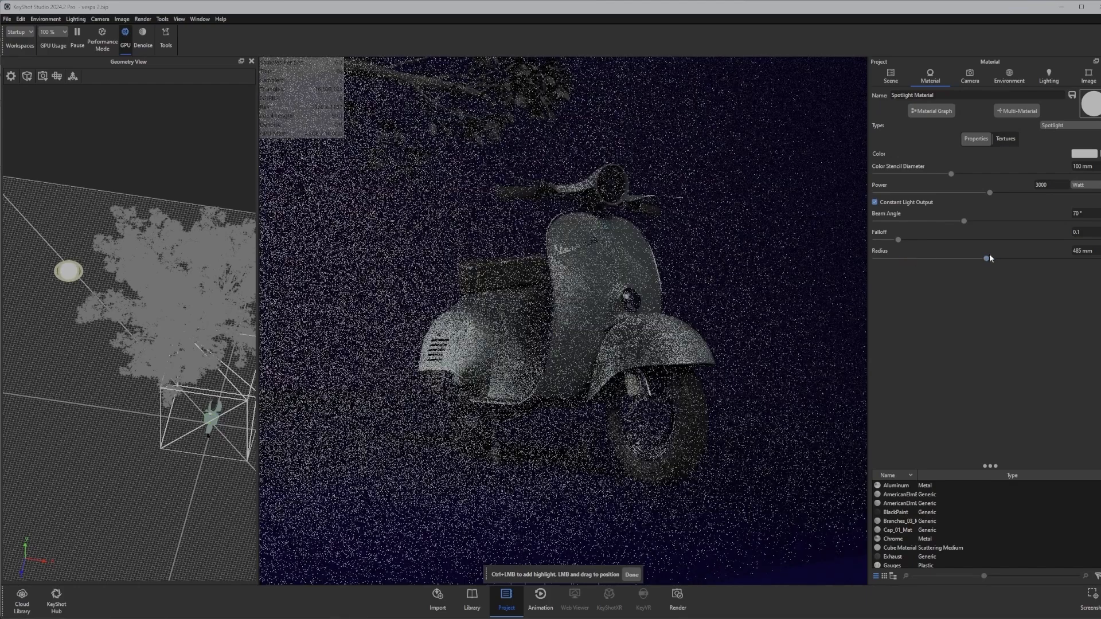
click(1071, 251)
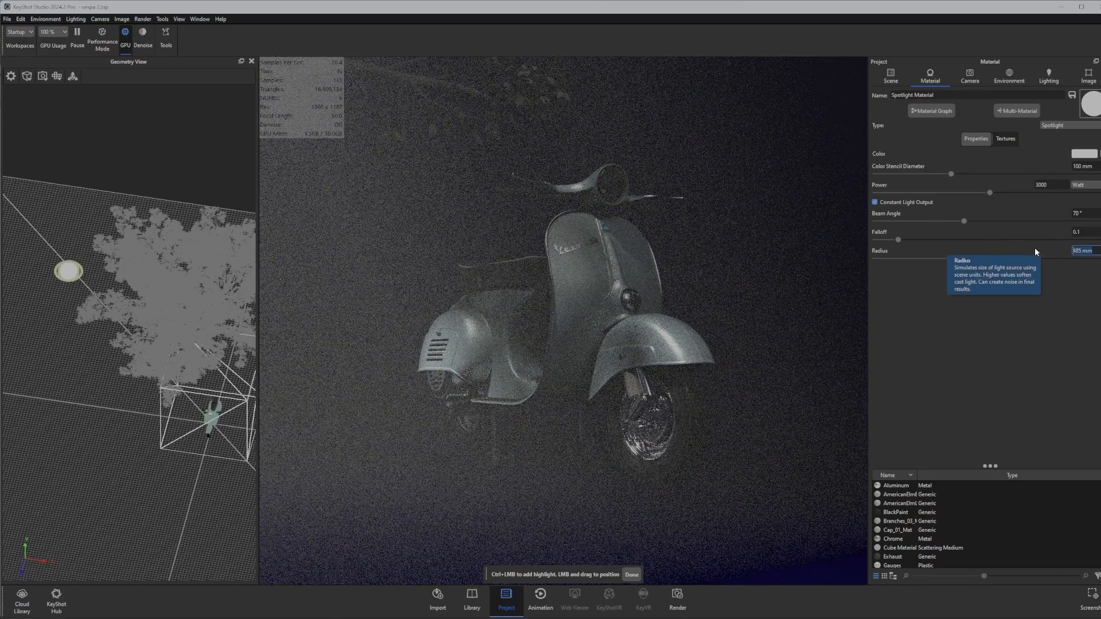
text(20)
key(Return)
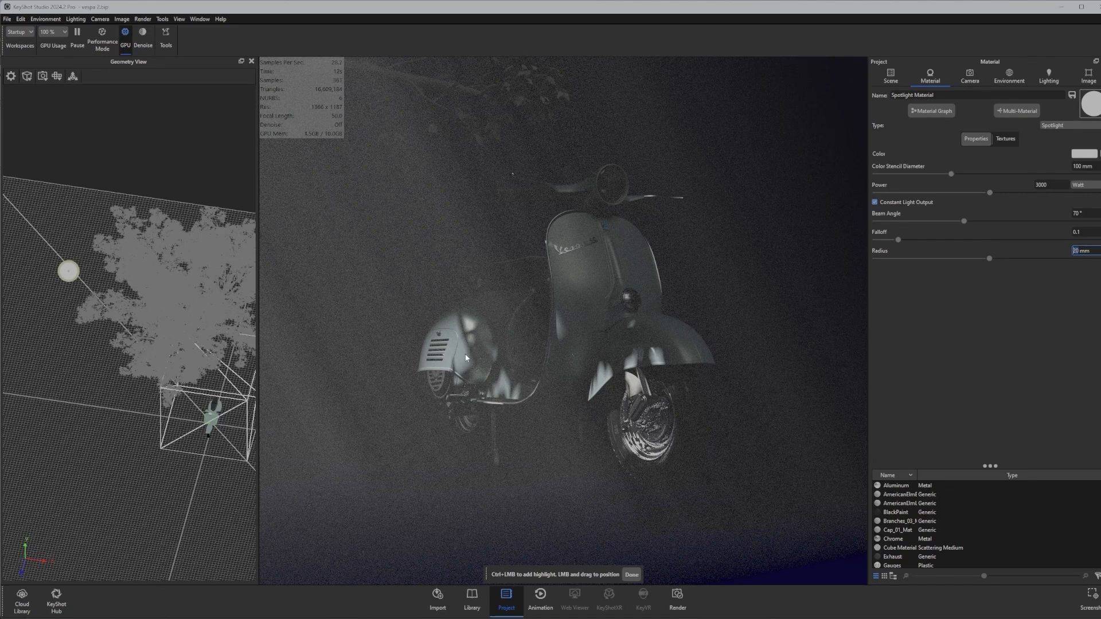
click(631, 574)
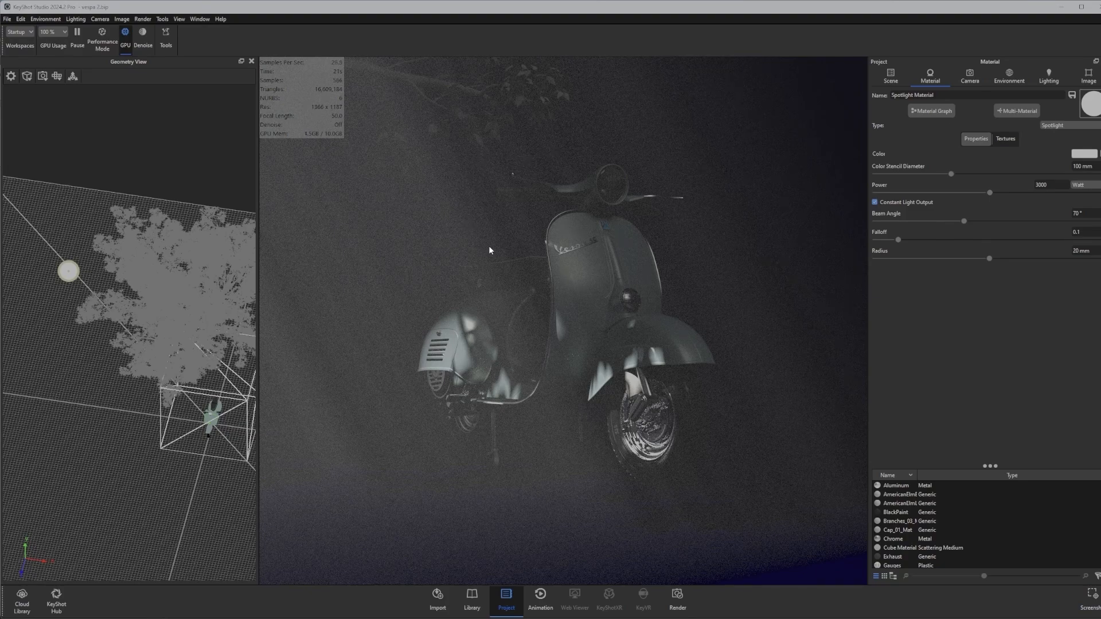
scroll(492, 263, up, 2)
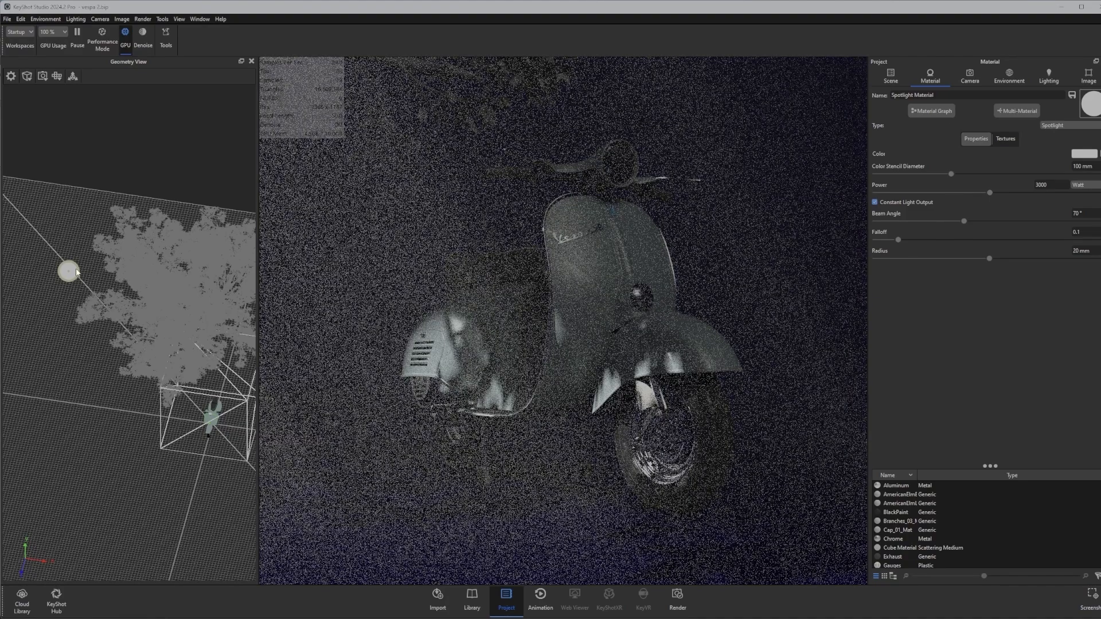
scroll(453, 327, down, 1)
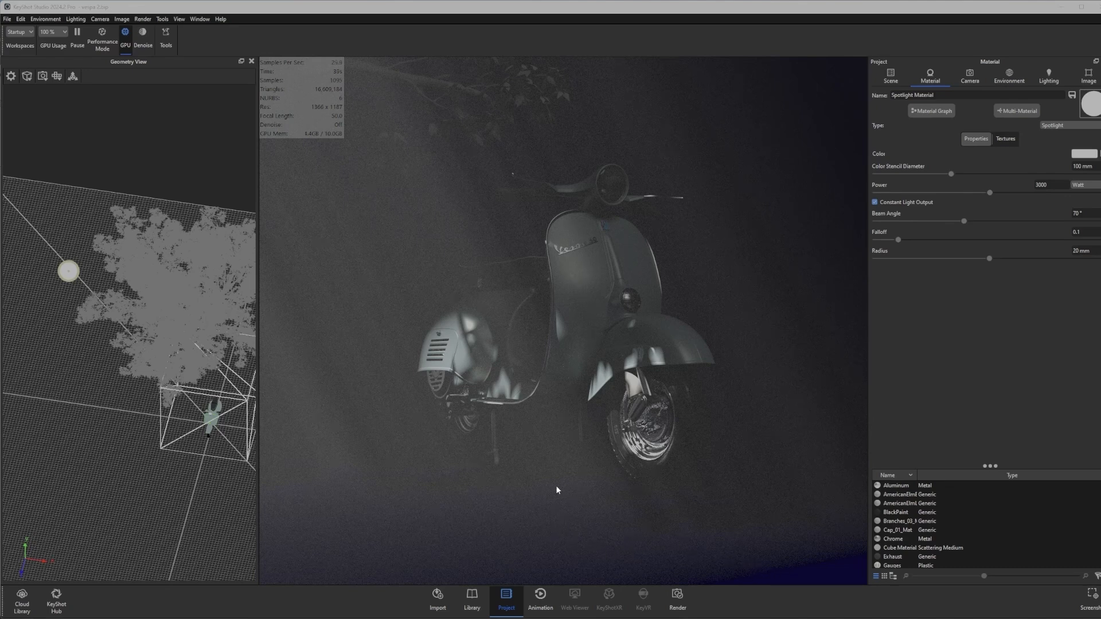
- Open the Ground Material for editing and browse the Wood category of the material library
click(998, 80)
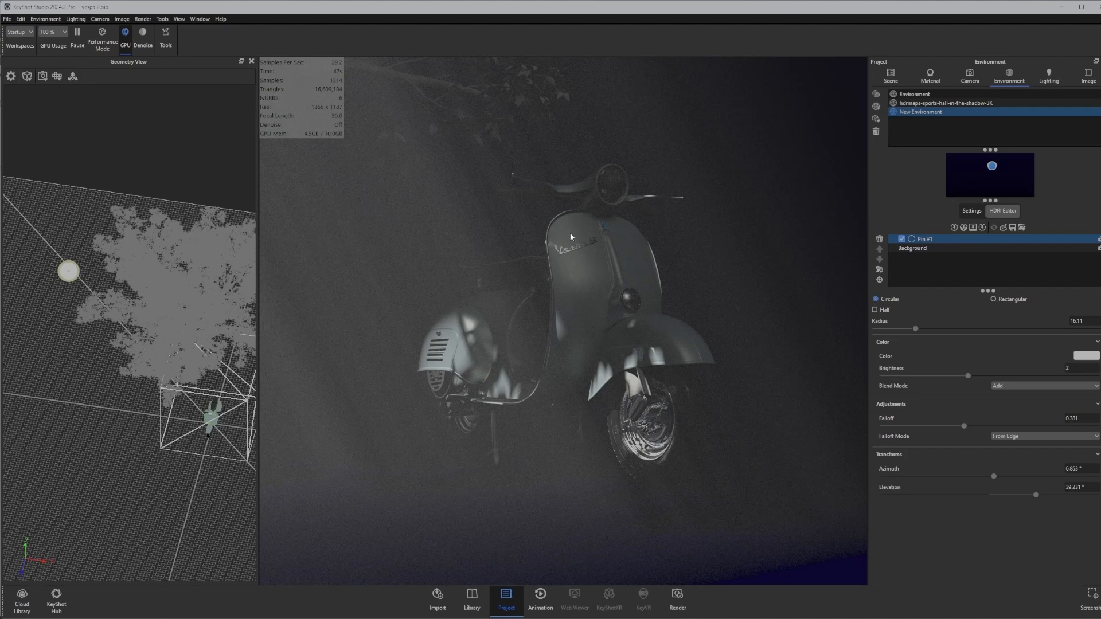
click(890, 76)
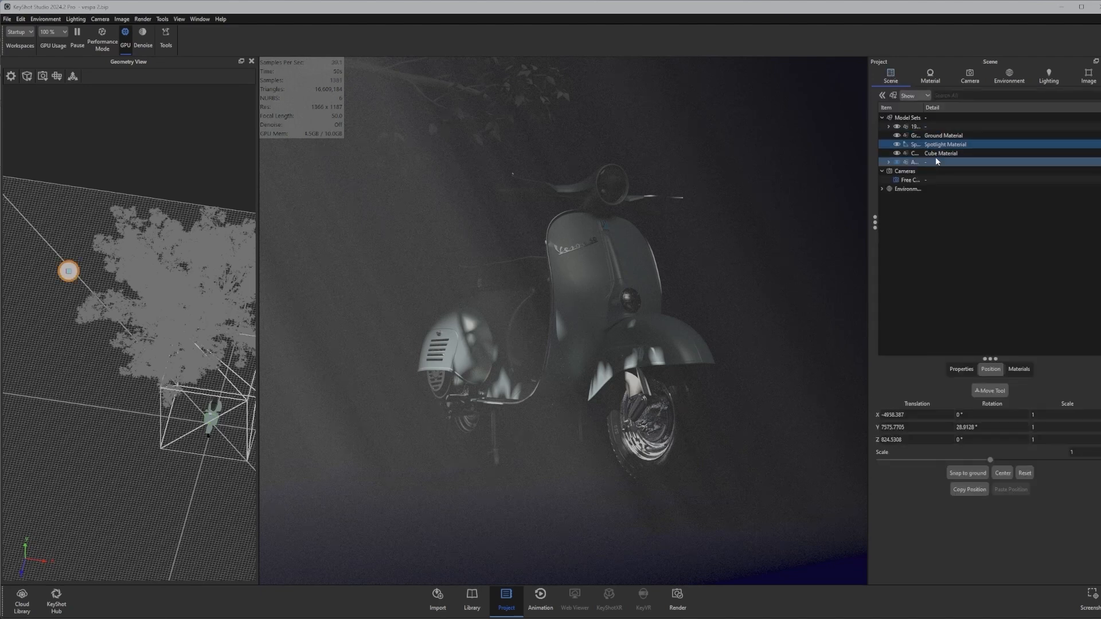
double_click(940, 136)
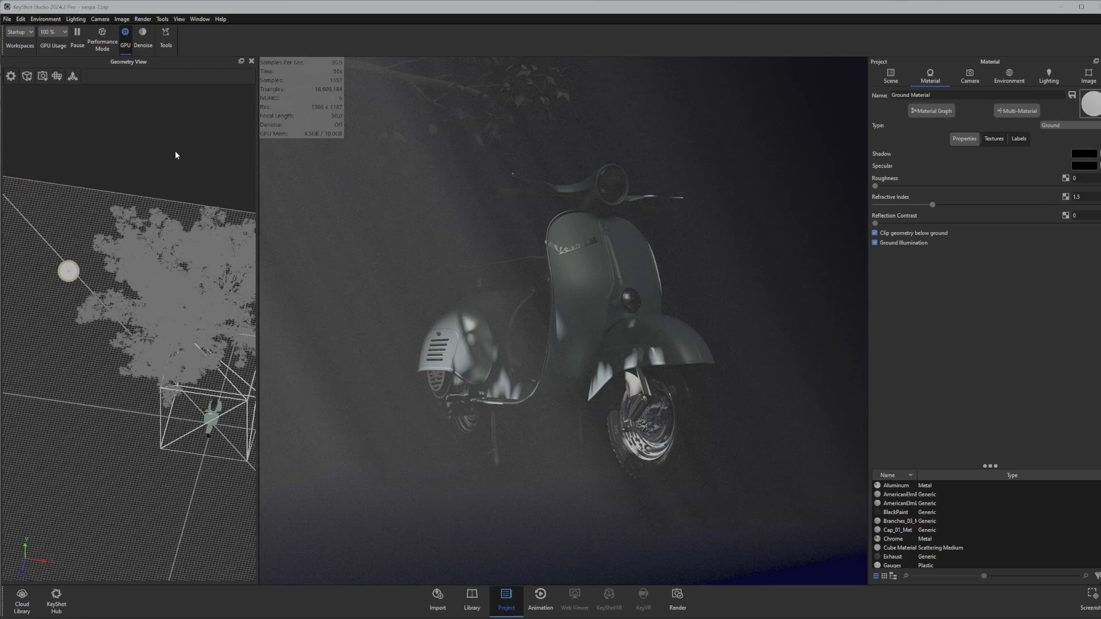
key(m)
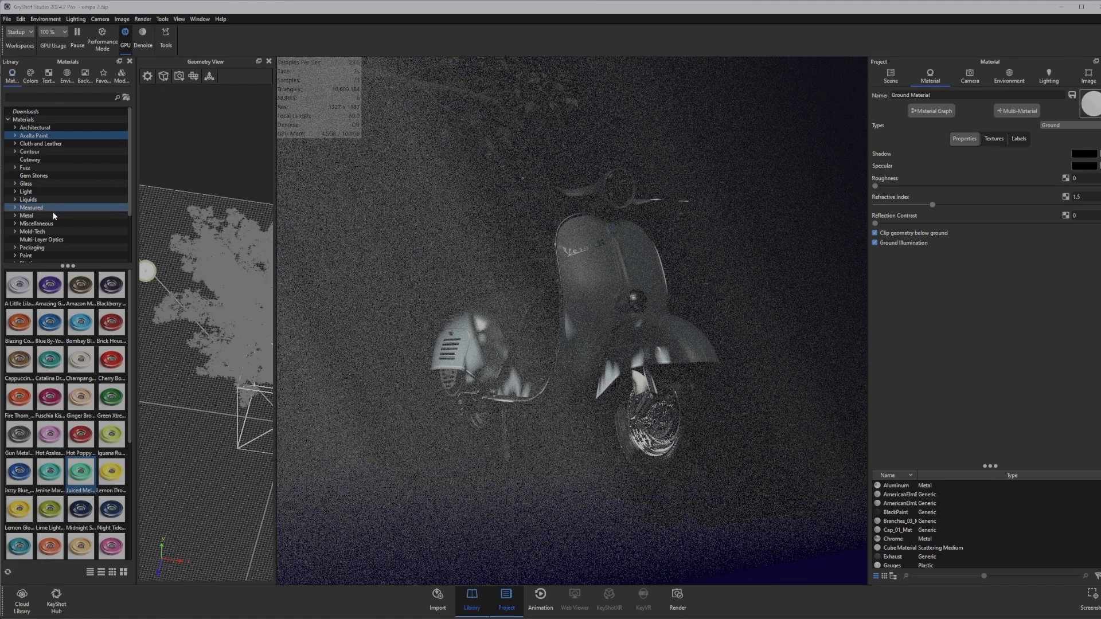
scroll(35, 224, down, 3)
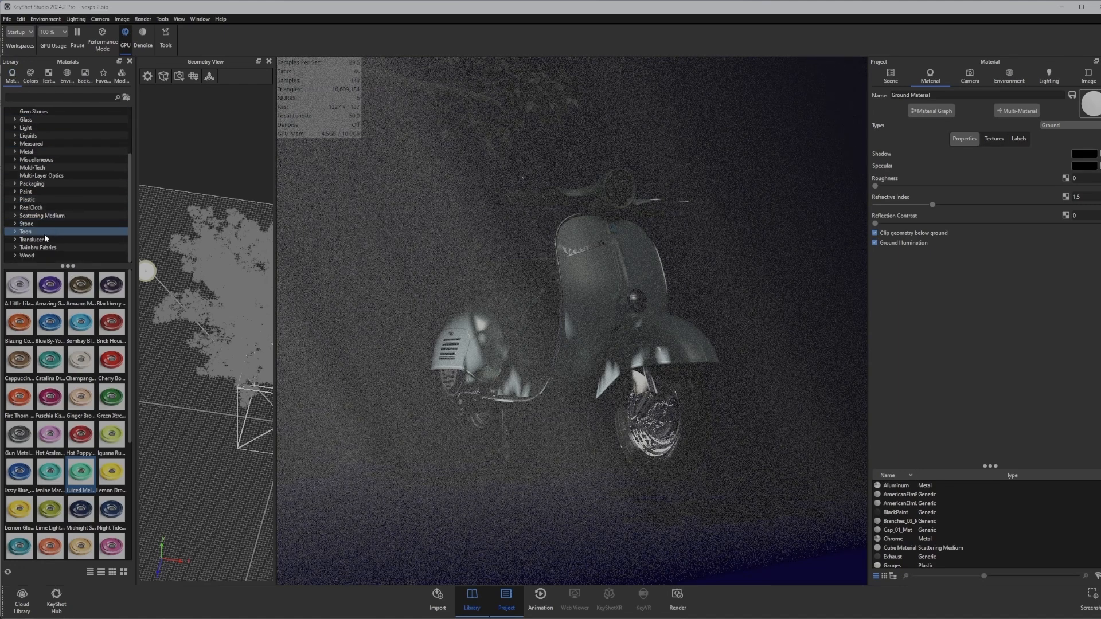
click(27, 255)
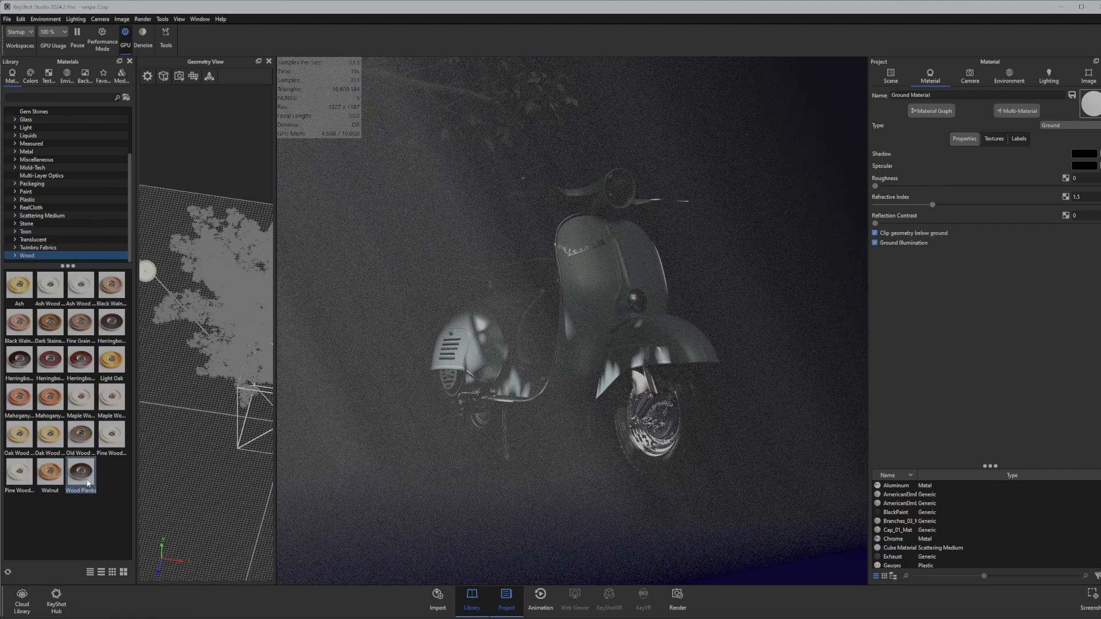
mouse_move(89, 483)
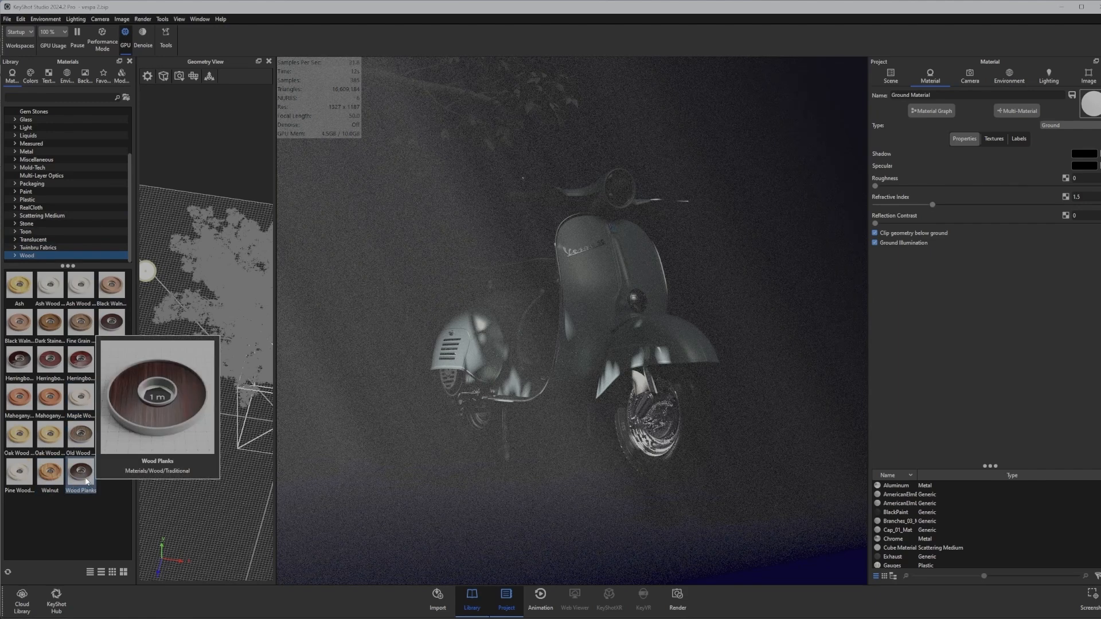
- With the cube hidden, apply the Wood Planks library material to the ground and save the scene
click(891, 79)
click(901, 154)
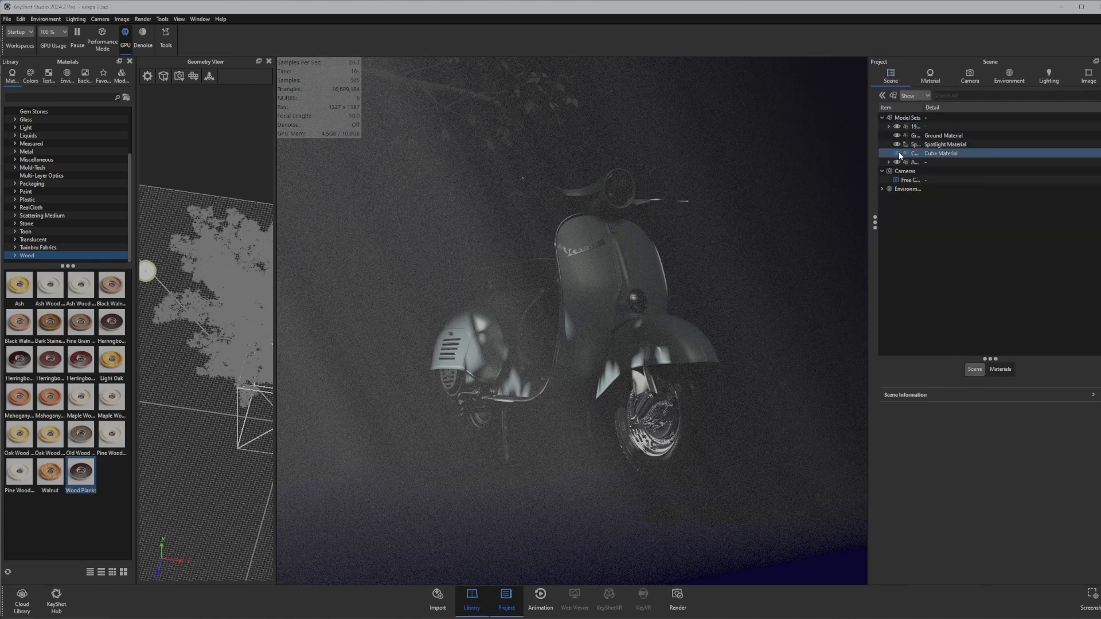
click(898, 153)
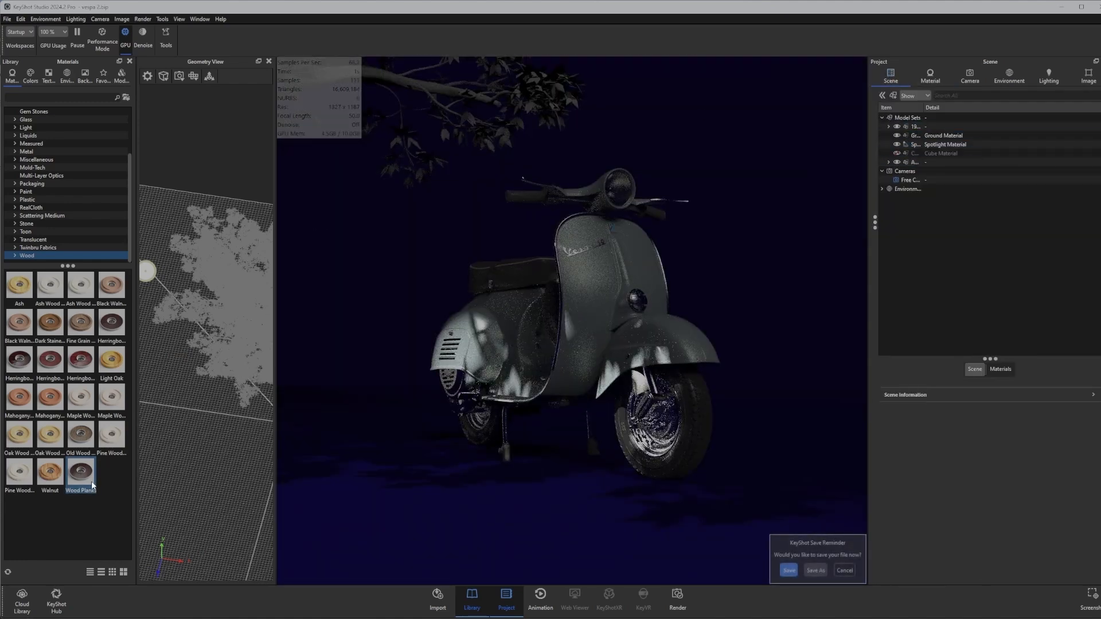
drag(81, 477, 513, 507)
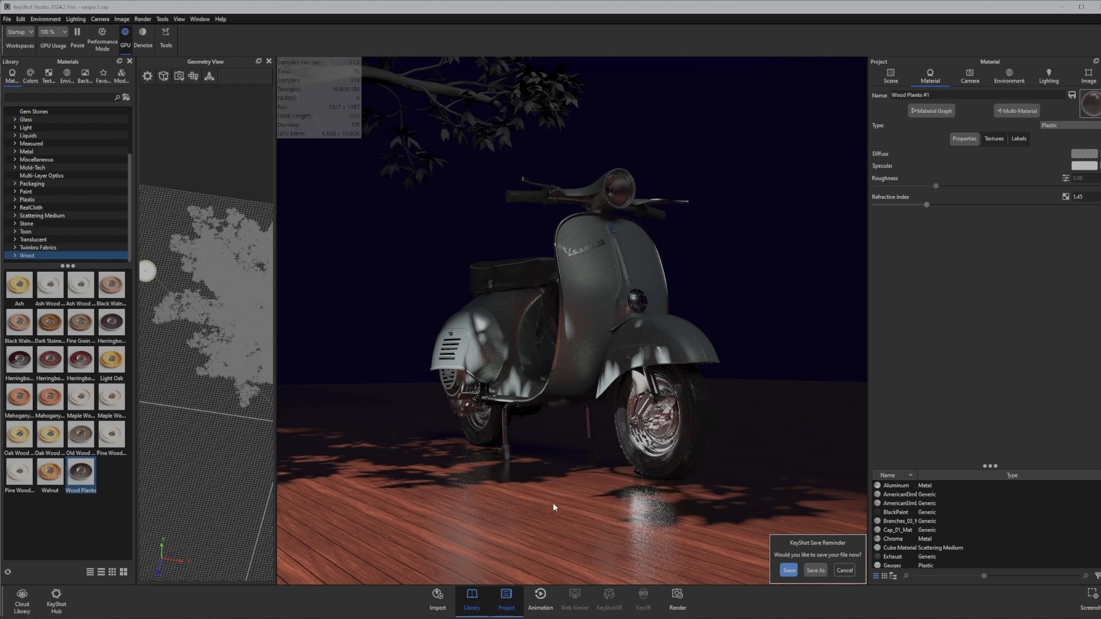
click(789, 571)
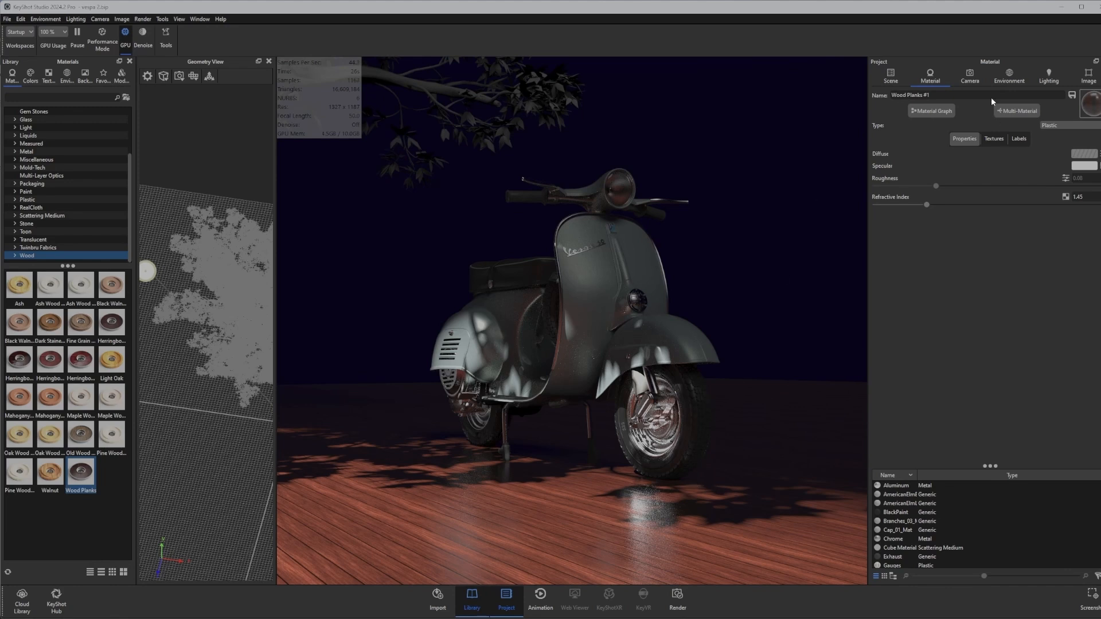
- Open the material graph for Wood Planks #1 and close the material library to free up space
click(931, 111)
drag(758, 69, 784, 91)
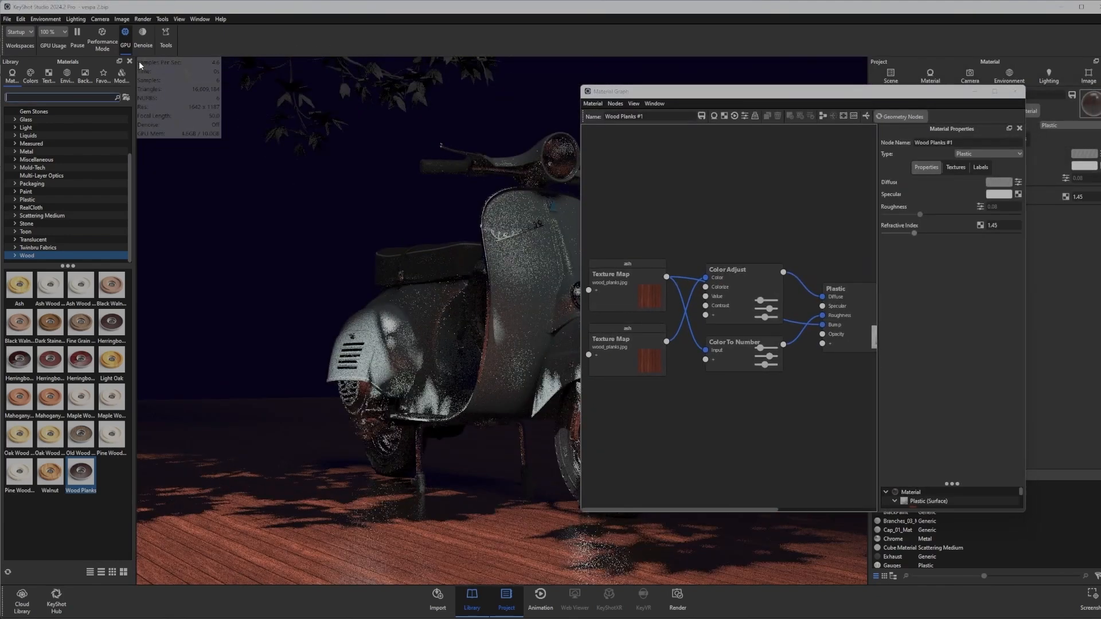
click(129, 61)
drag(765, 91, 858, 73)
scroll(793, 278, down, 3)
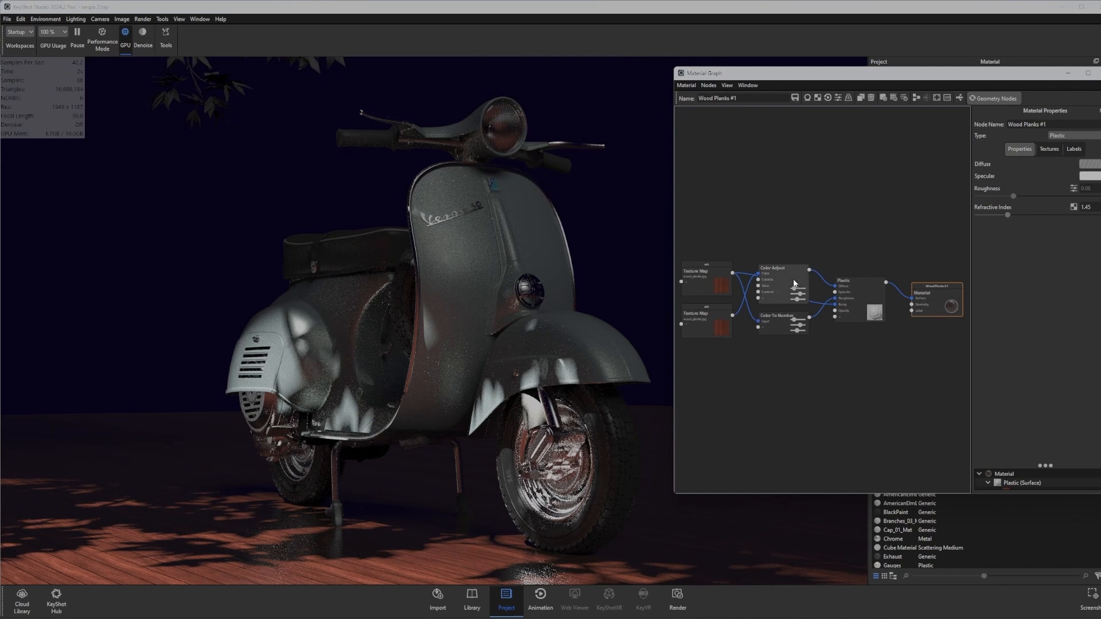
- Spread out the Texture Map, Color Adjust and Plastic nodes of the Wood Planks graph so their connections are easy to follow
drag(793, 280, 805, 234)
drag(712, 280, 693, 267)
drag(853, 293, 885, 306)
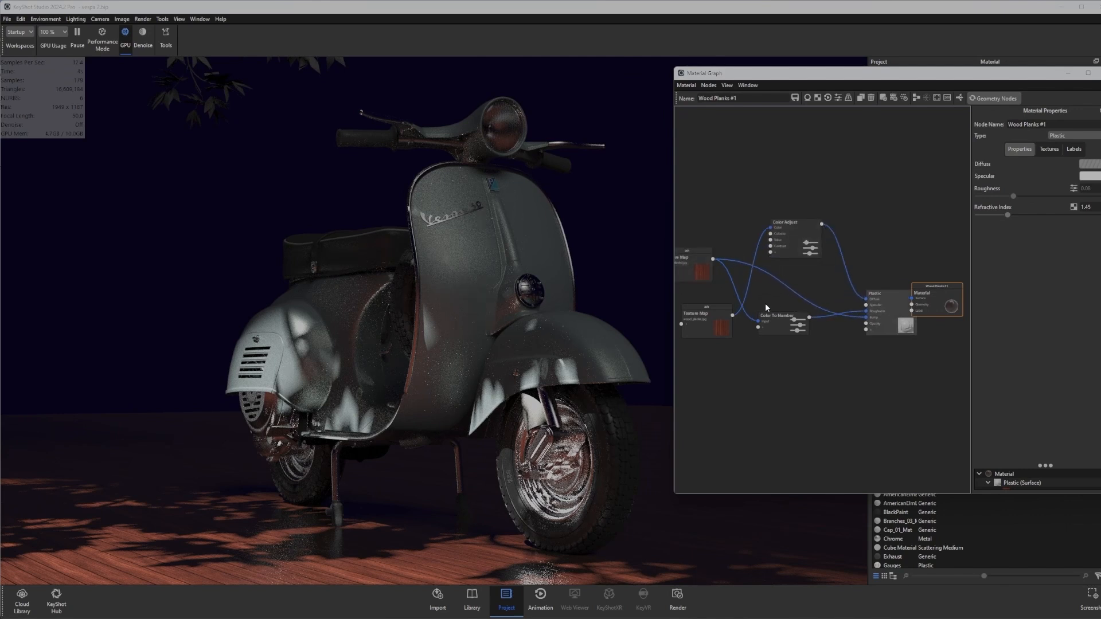
drag(714, 319, 698, 185)
drag(798, 227, 808, 204)
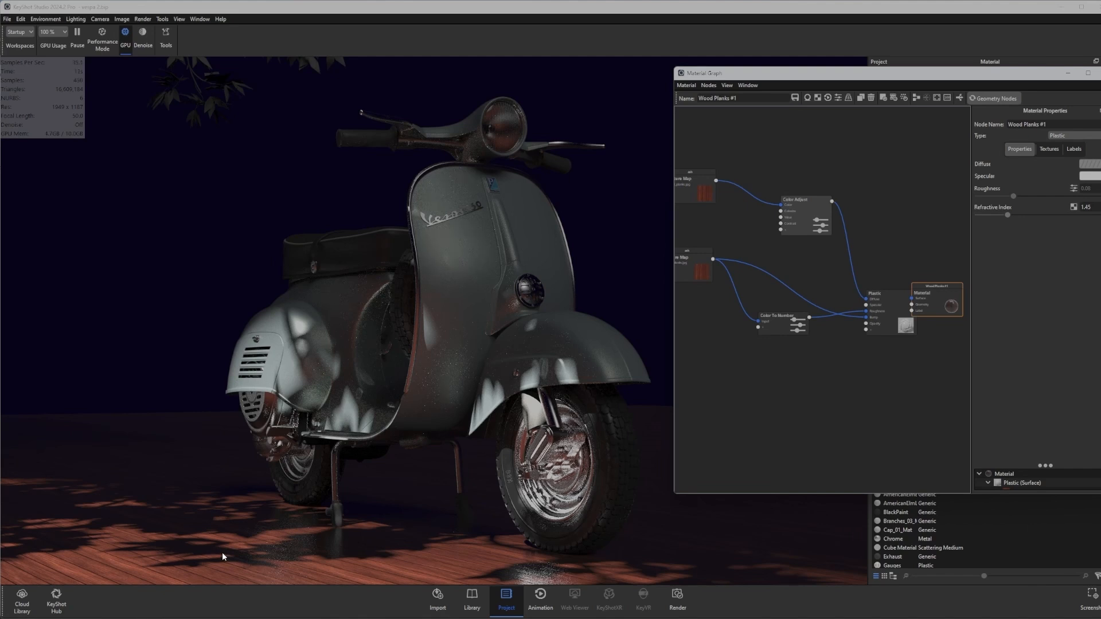
drag(793, 199, 783, 195)
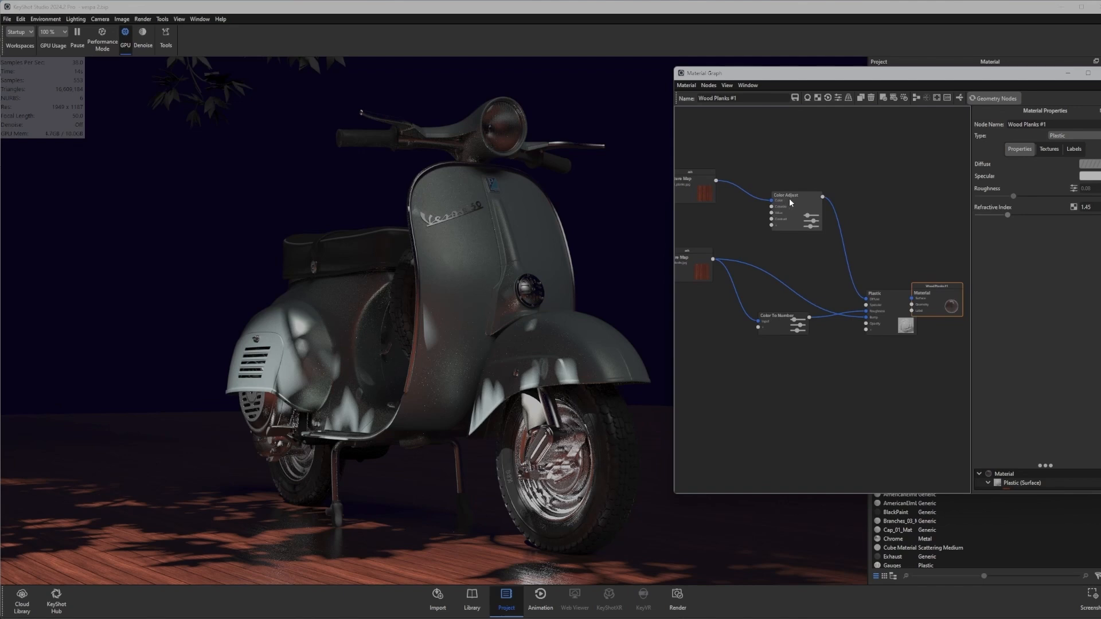
- Shift the wood colour to brown by setting the Color Adjust node's Hue to 0.023 and Saturation to 0.81
click(789, 198)
drag(1023, 80, 944, 61)
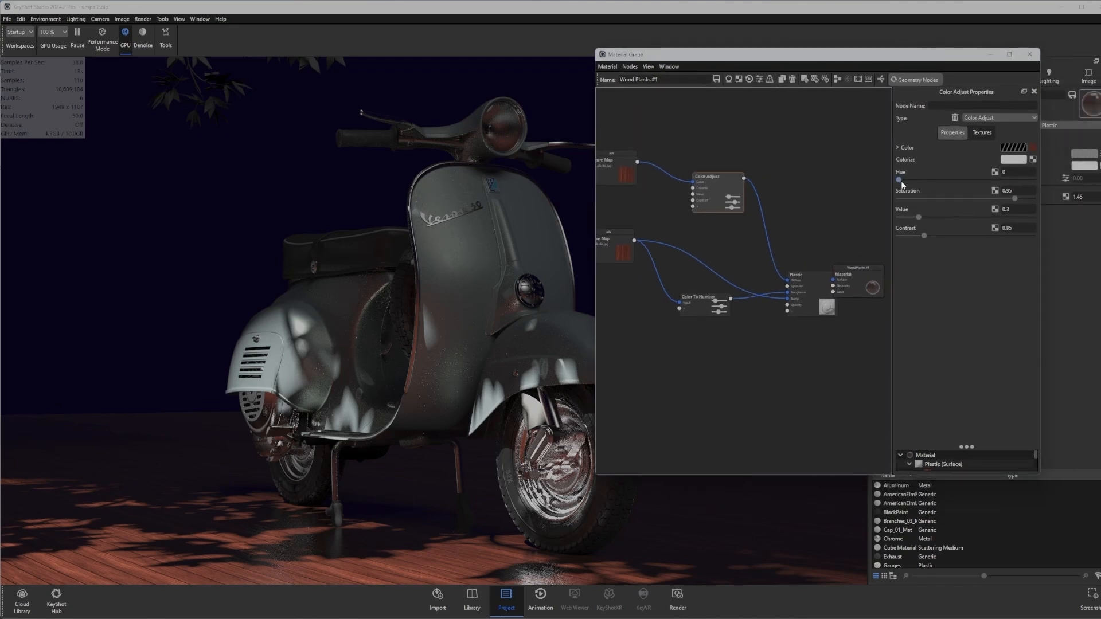
drag(899, 180, 903, 180)
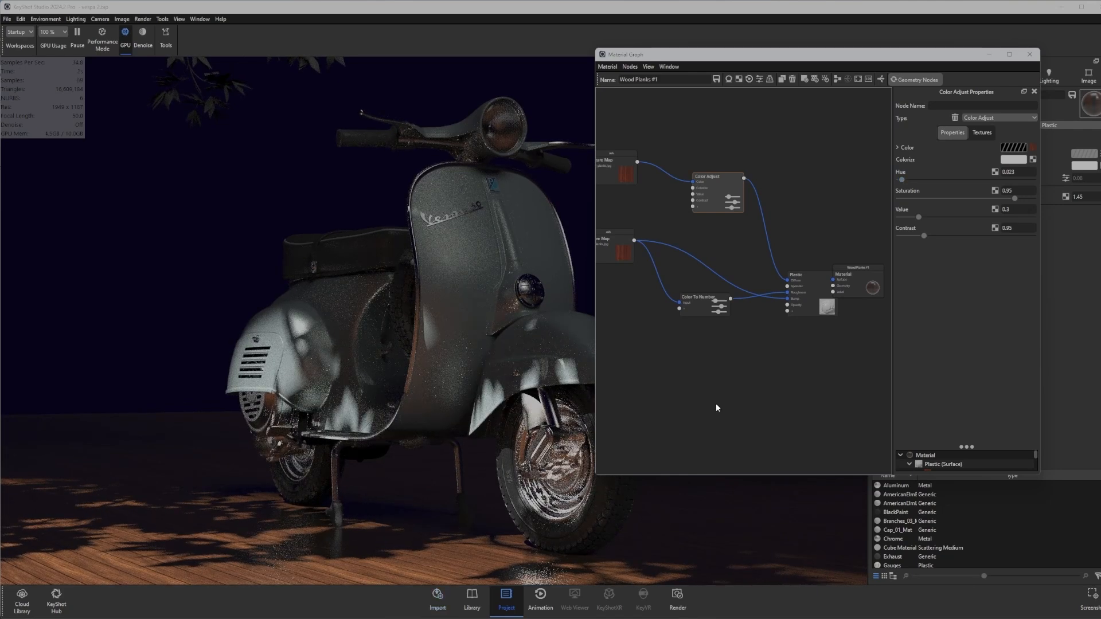
drag(1012, 198, 998, 199)
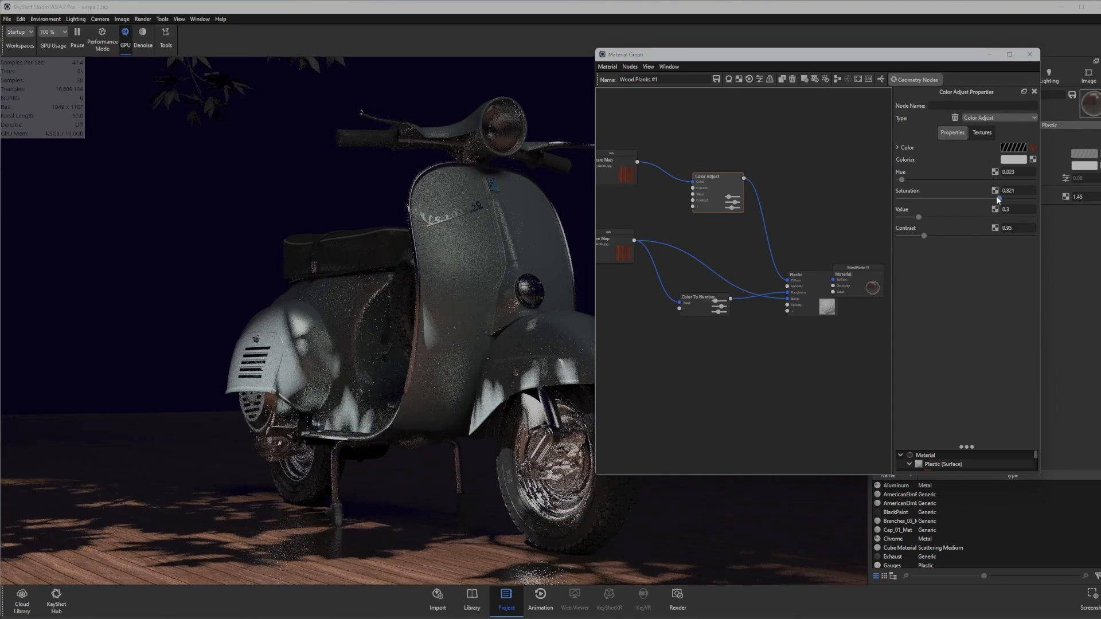
drag(996, 196, 995, 196)
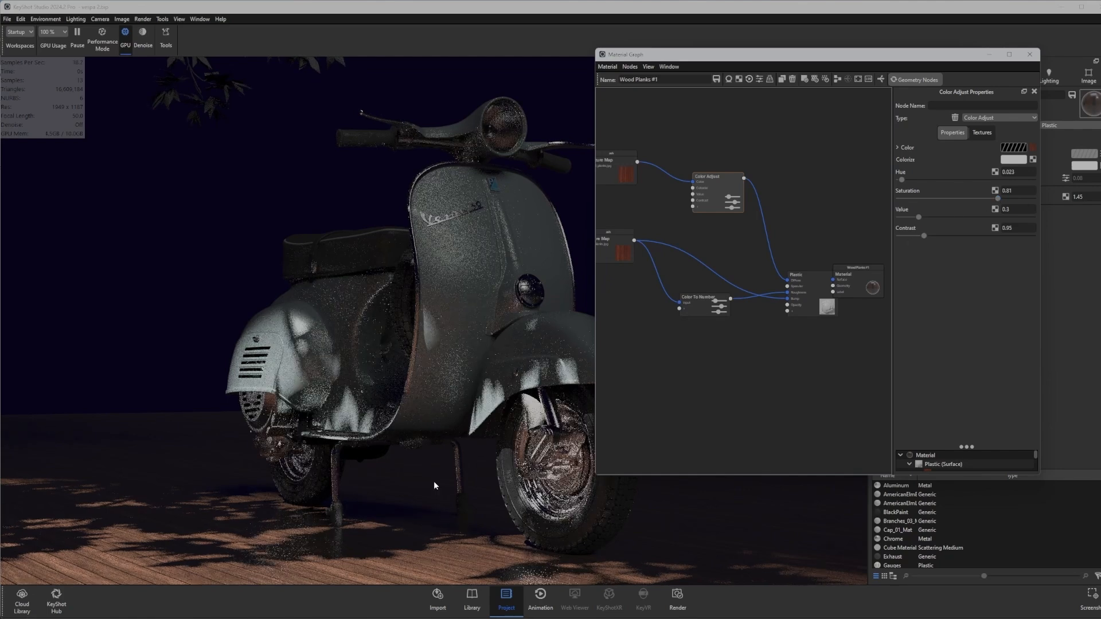
- Preview the Color To Number node driving roughness and set its Output From to 0.0182 and Output To to 0.884
scroll(726, 416, down, 1)
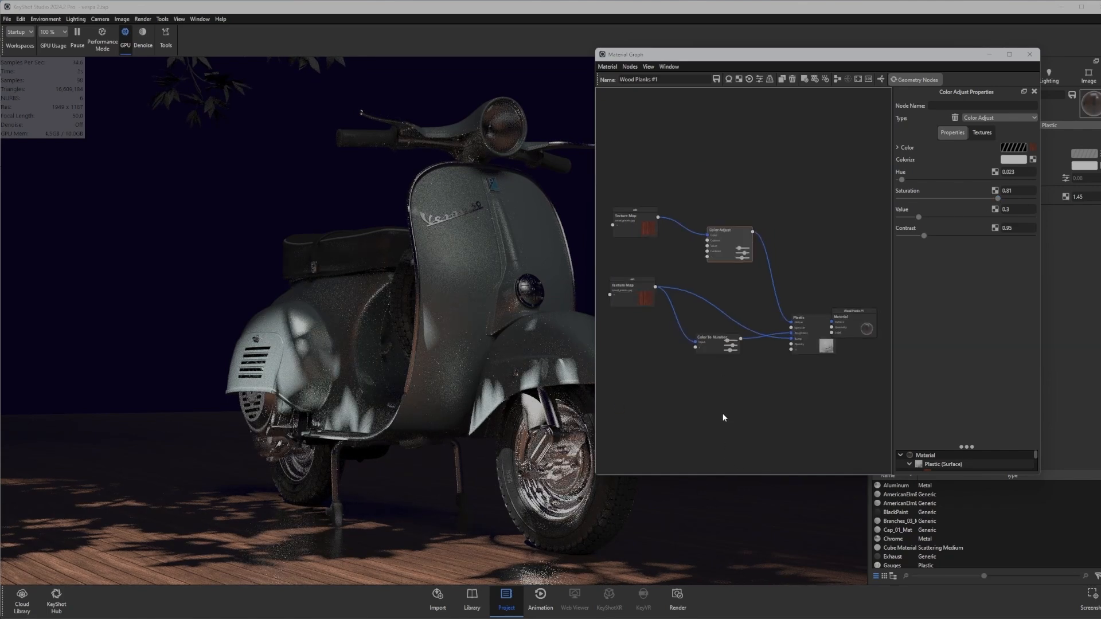
scroll(725, 412, up, 1)
drag(800, 342, 805, 327)
drag(727, 355, 732, 291)
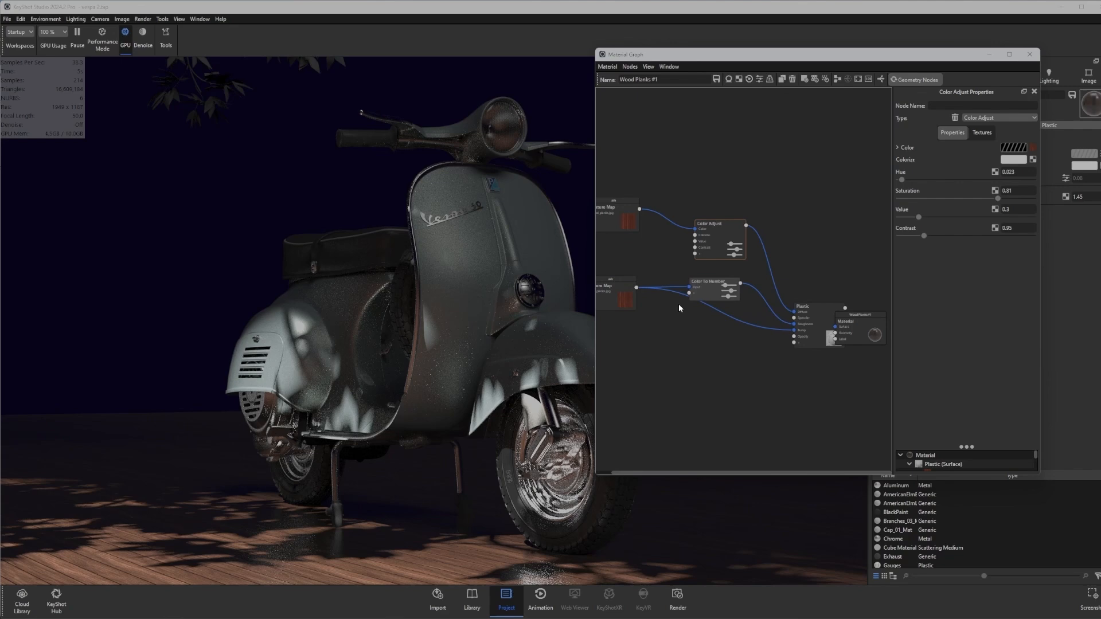
click(709, 288)
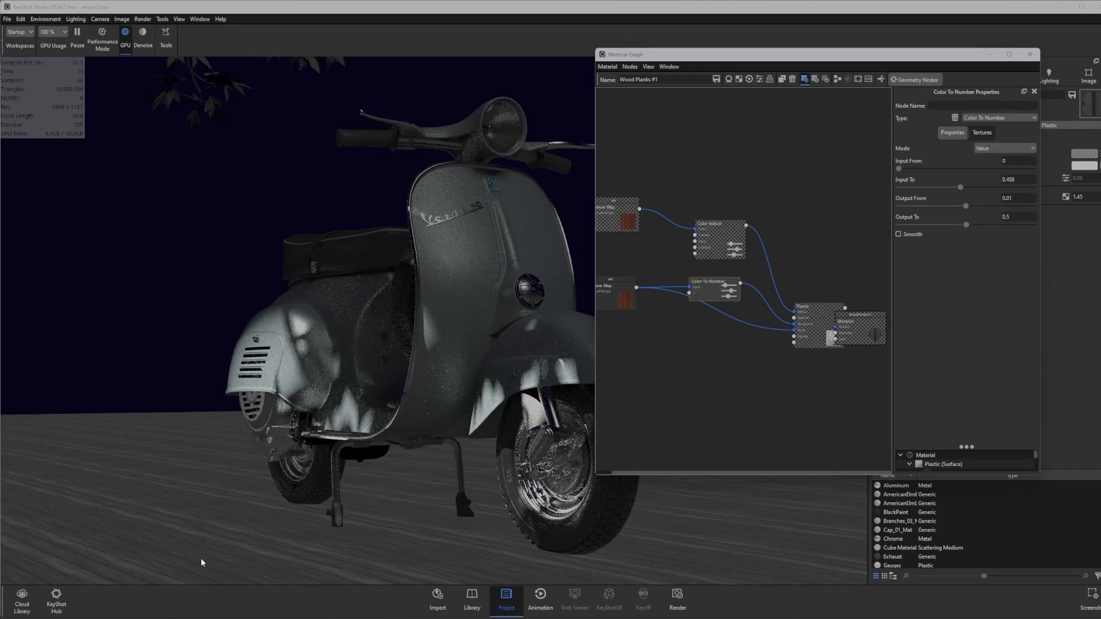
key(c)
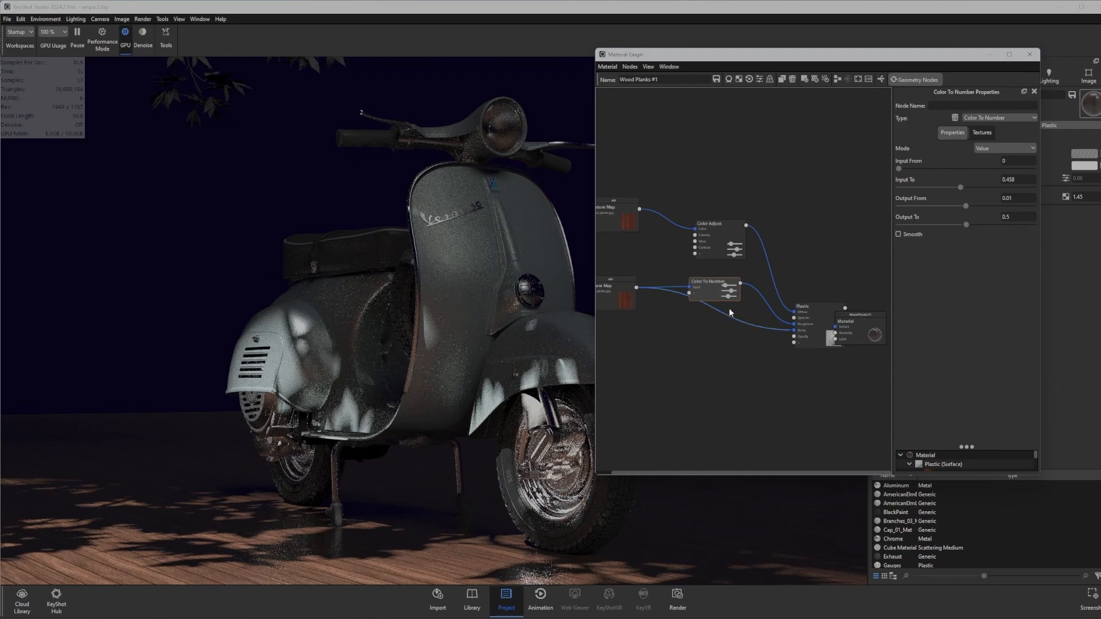
key(c)
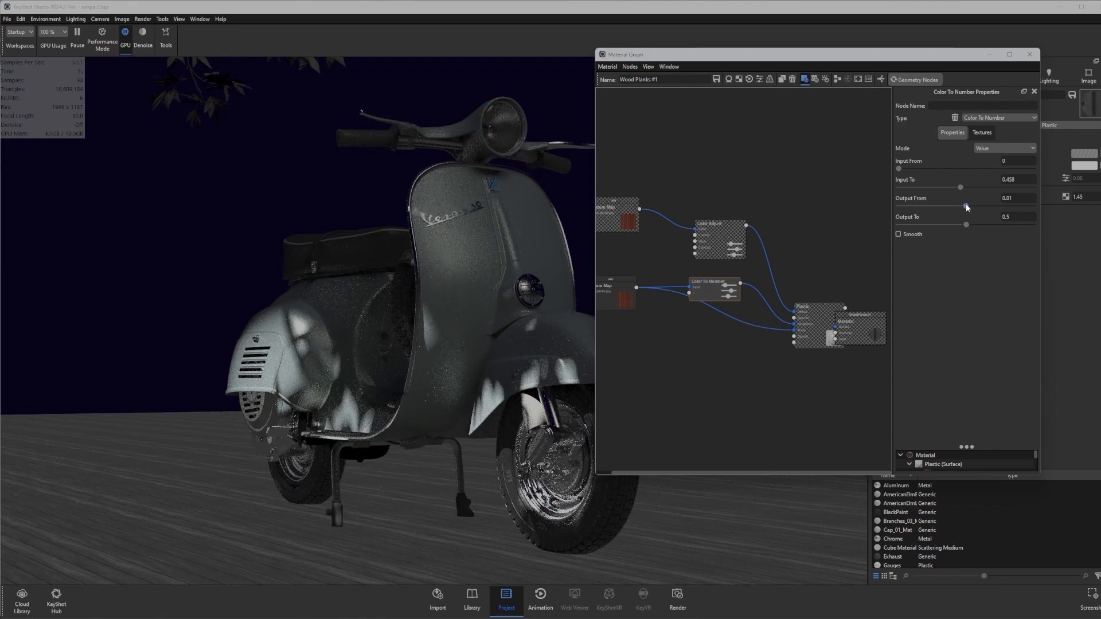
drag(966, 205, 1011, 205)
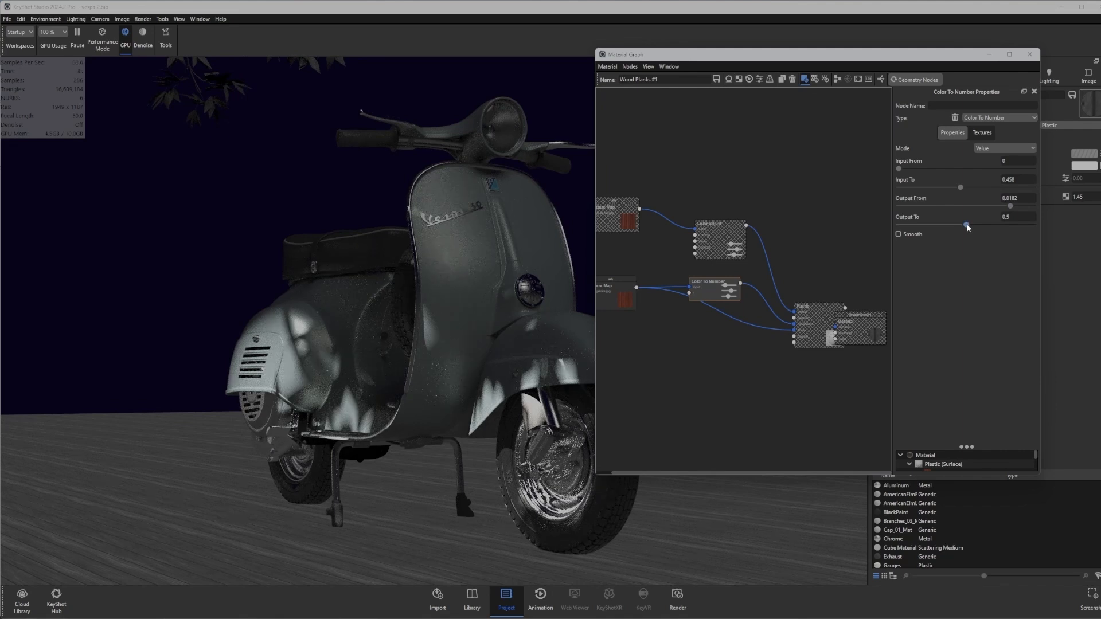
drag(966, 224, 1018, 224)
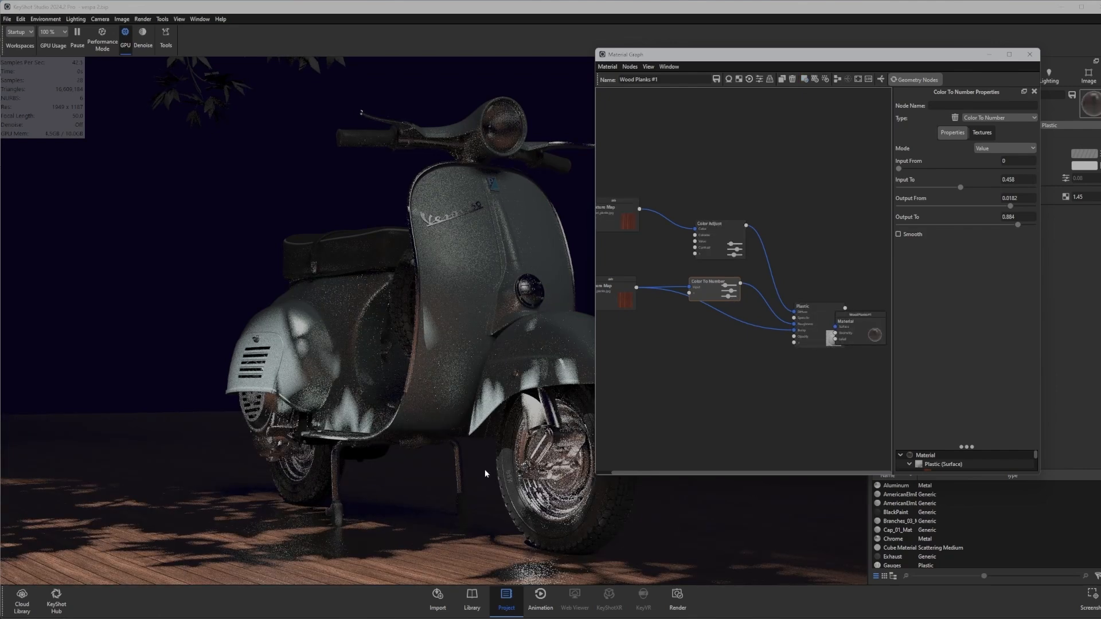
- Spread the Color To Number and Plastic nodes apart and add a Noise (Fractal) texture node to the graph
drag(699, 291, 705, 348)
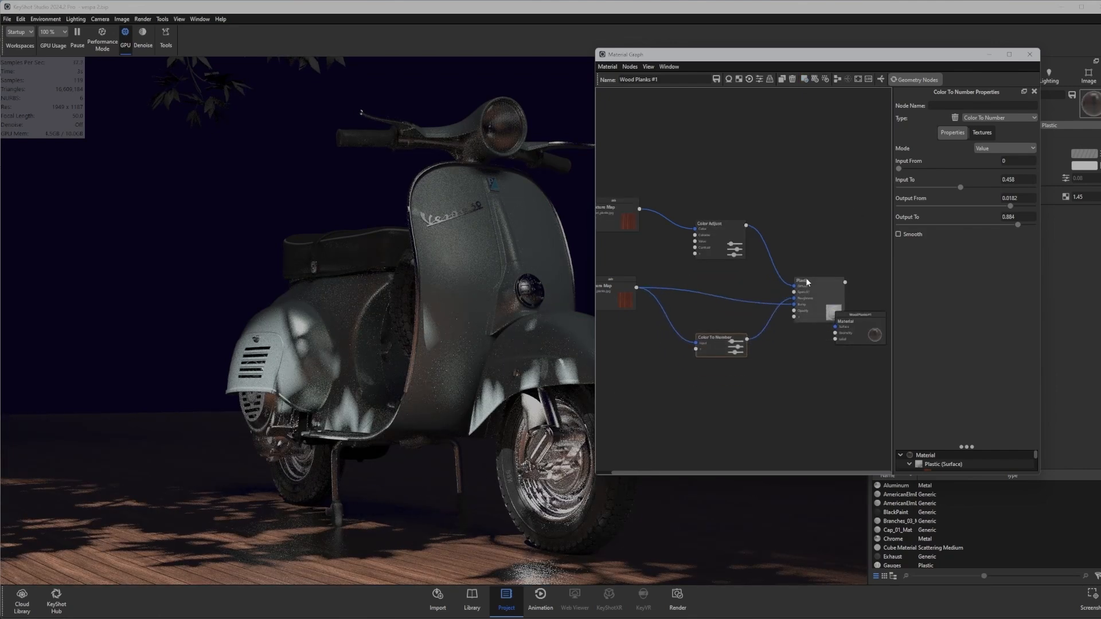
drag(809, 308, 809, 262)
right_click(760, 423)
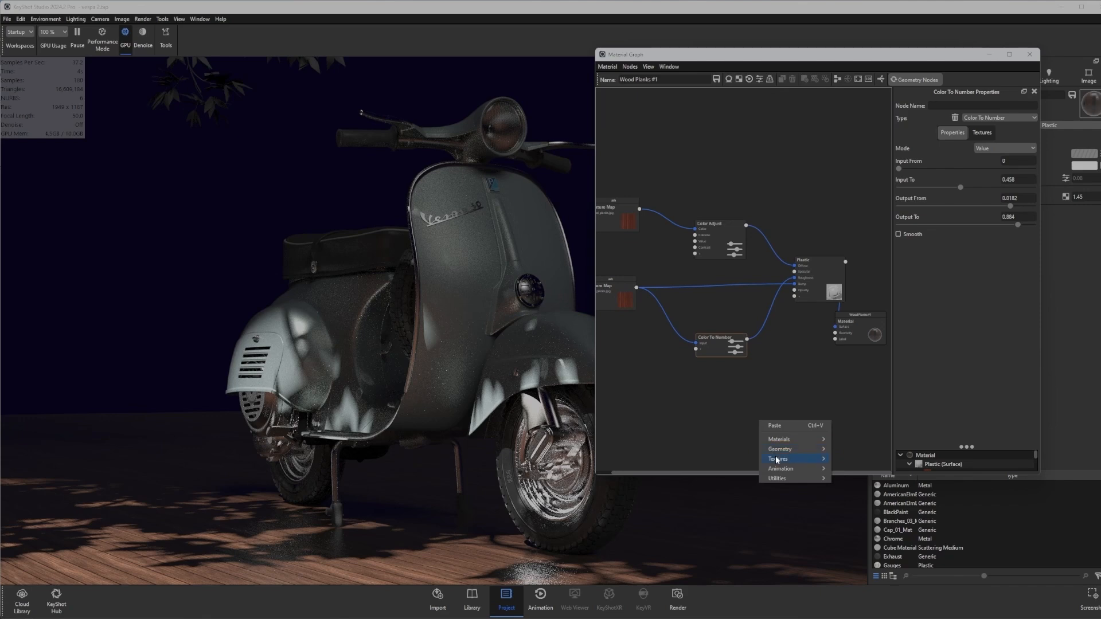
mouse_move(777, 458)
click(858, 550)
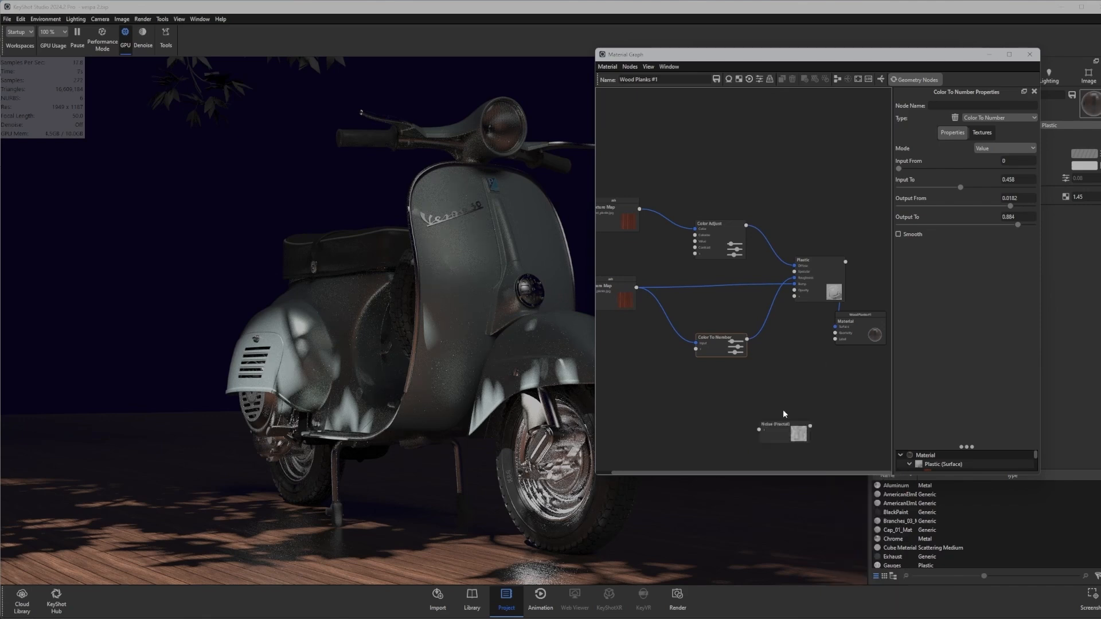
- Preview the Noise (Fractal) texture on the ground and set its Scale to 4000 mm
click(695, 393)
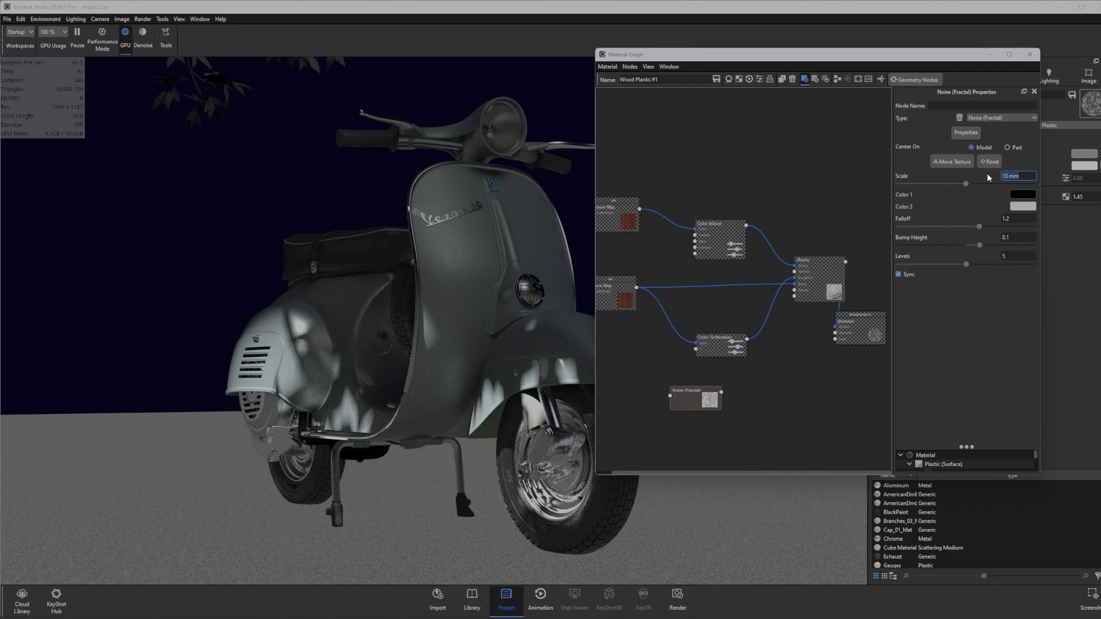
text(0)
key(Return)
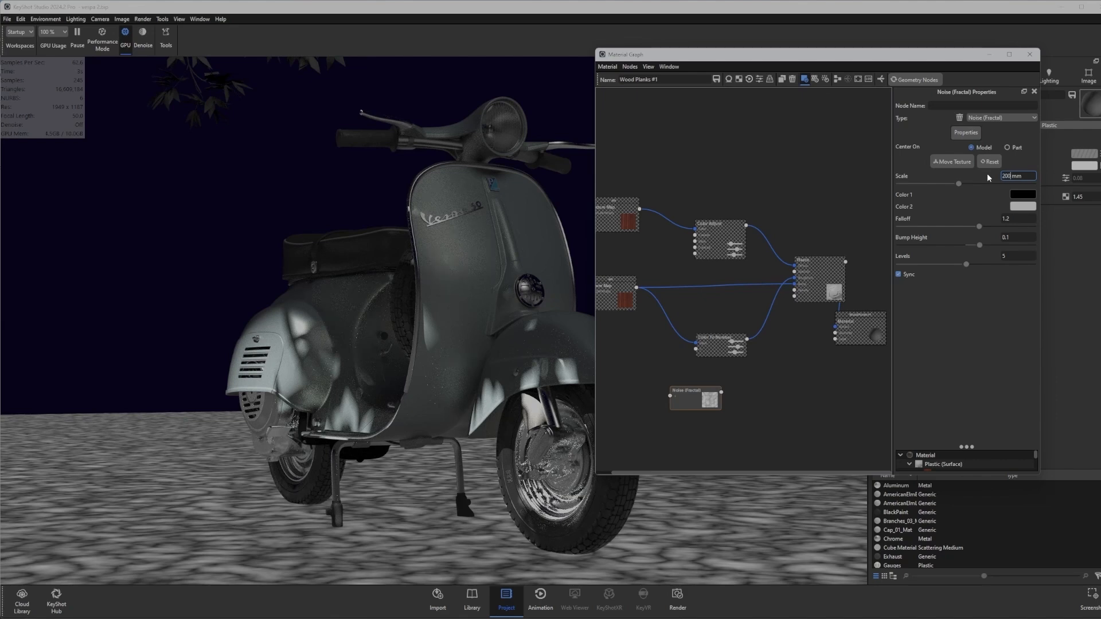
text(0)
key(Return)
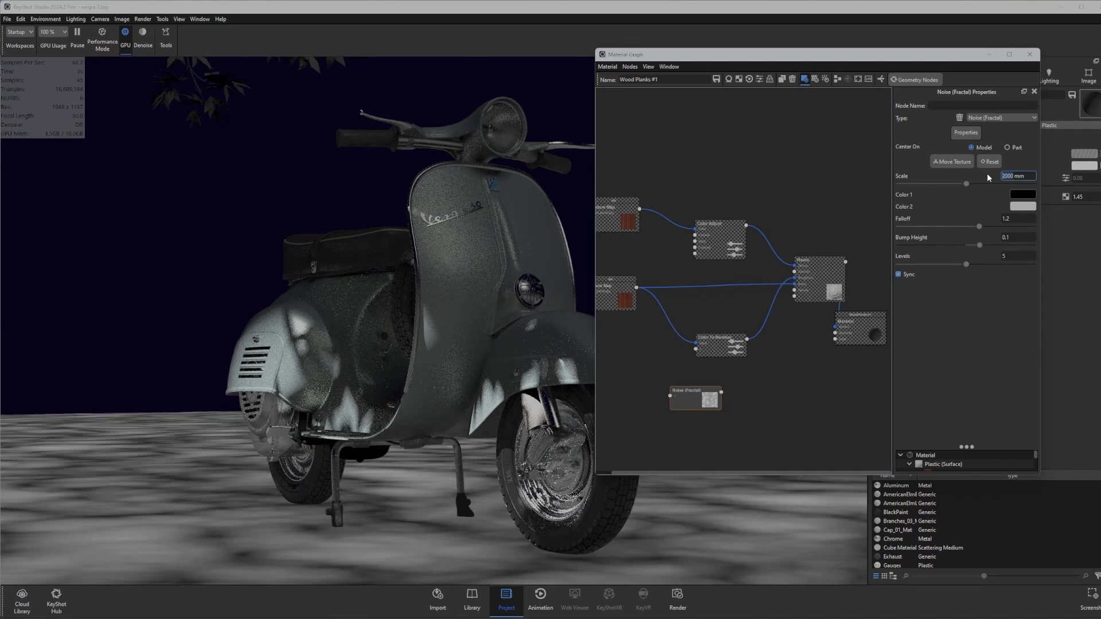
key(BackSpace)
text(4000)
key(Return)
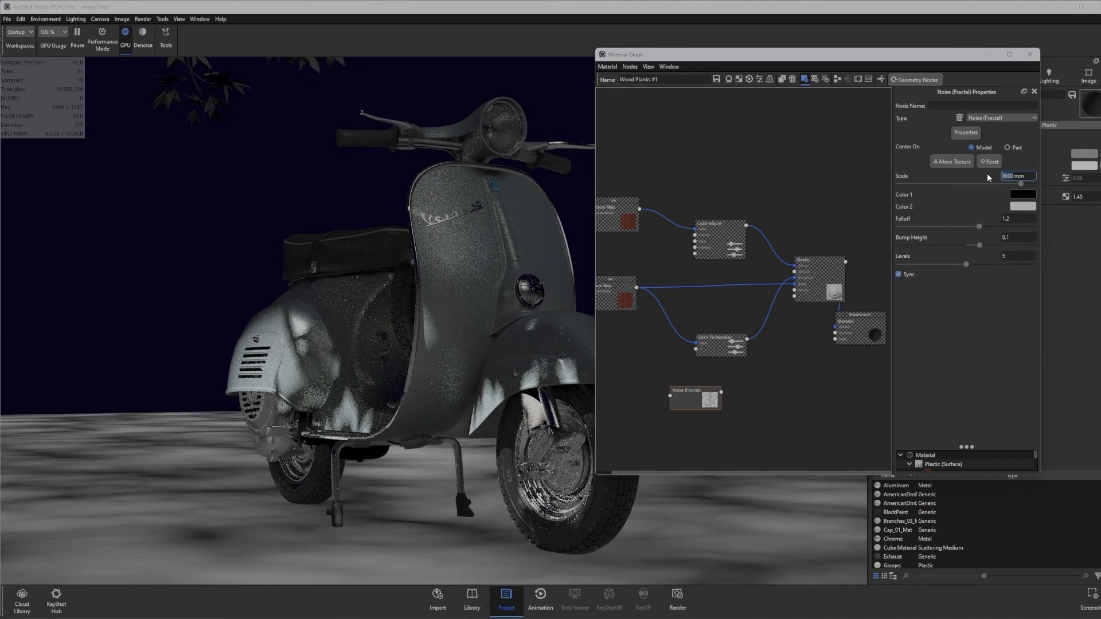
click(783, 395)
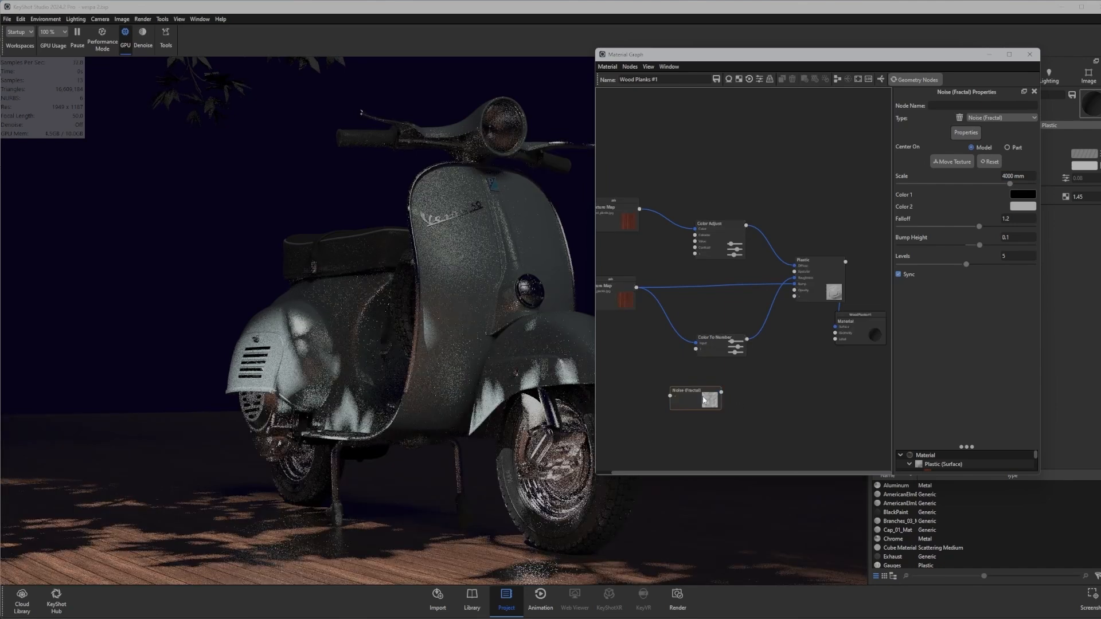
- Connect Noise (Fractal) to the Plastic node's Specular input and insert a Color To Number utility in that link
drag(713, 398, 795, 273)
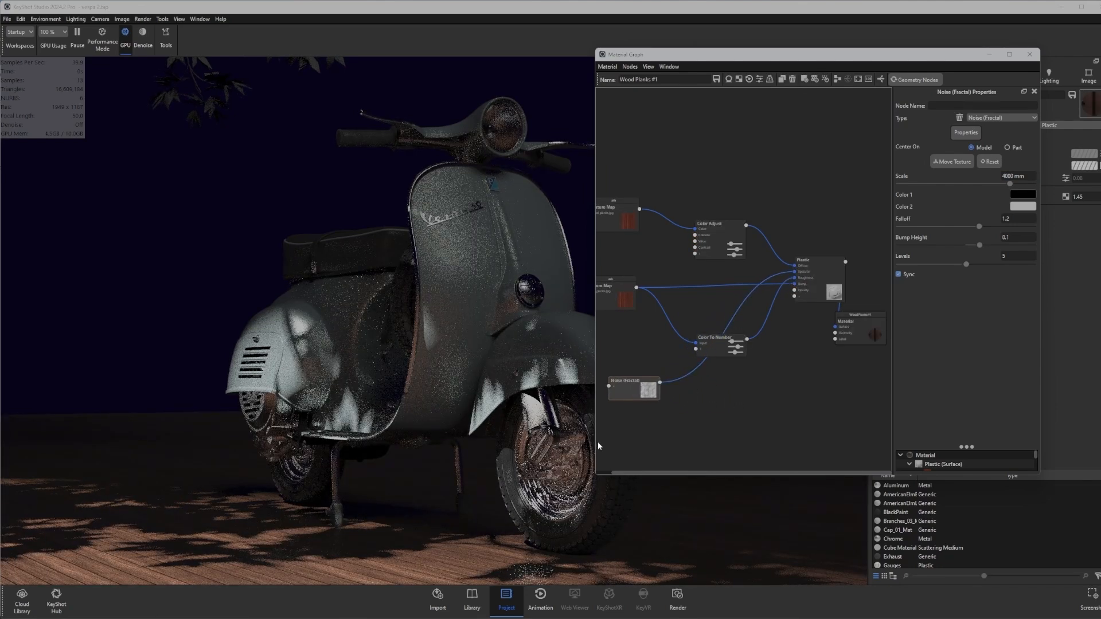
drag(623, 395, 658, 391)
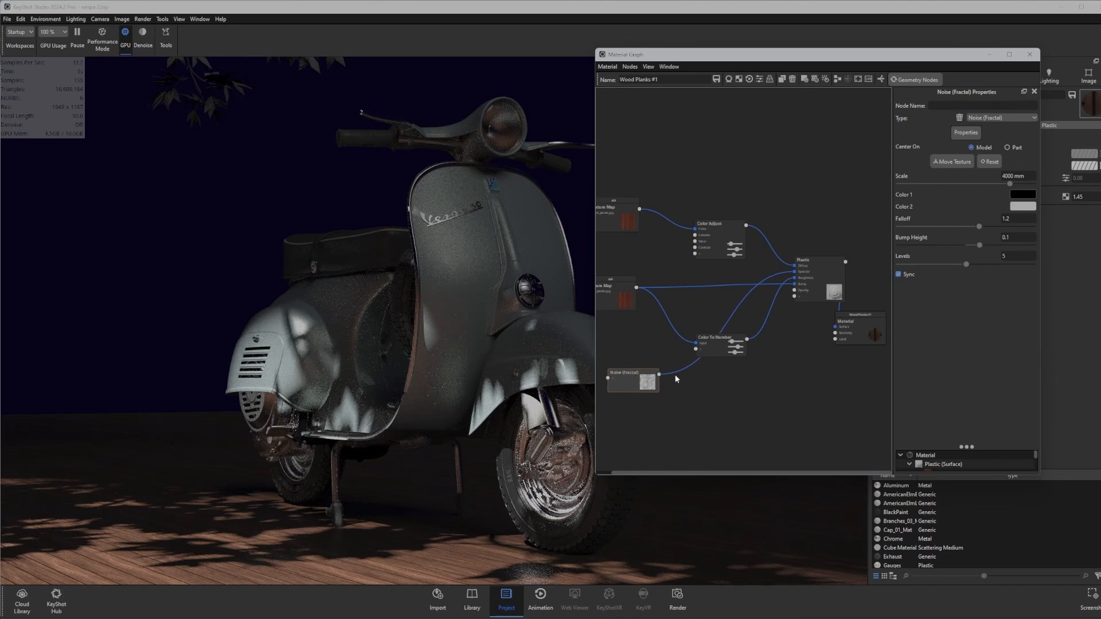
click(672, 370)
right_click(673, 371)
mouse_move(700, 404)
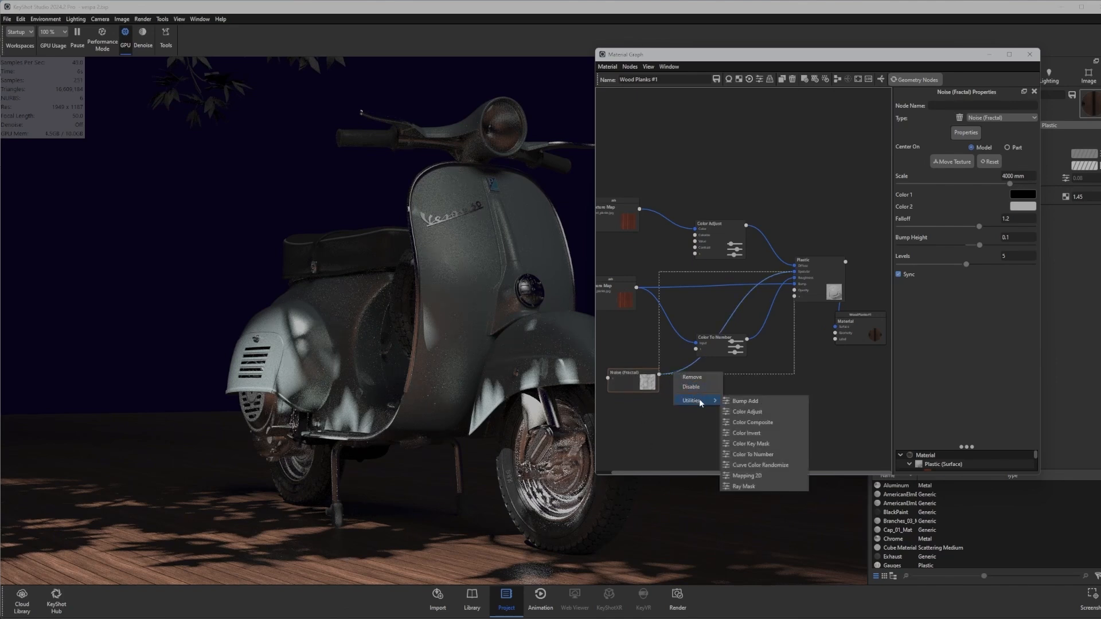
click(757, 454)
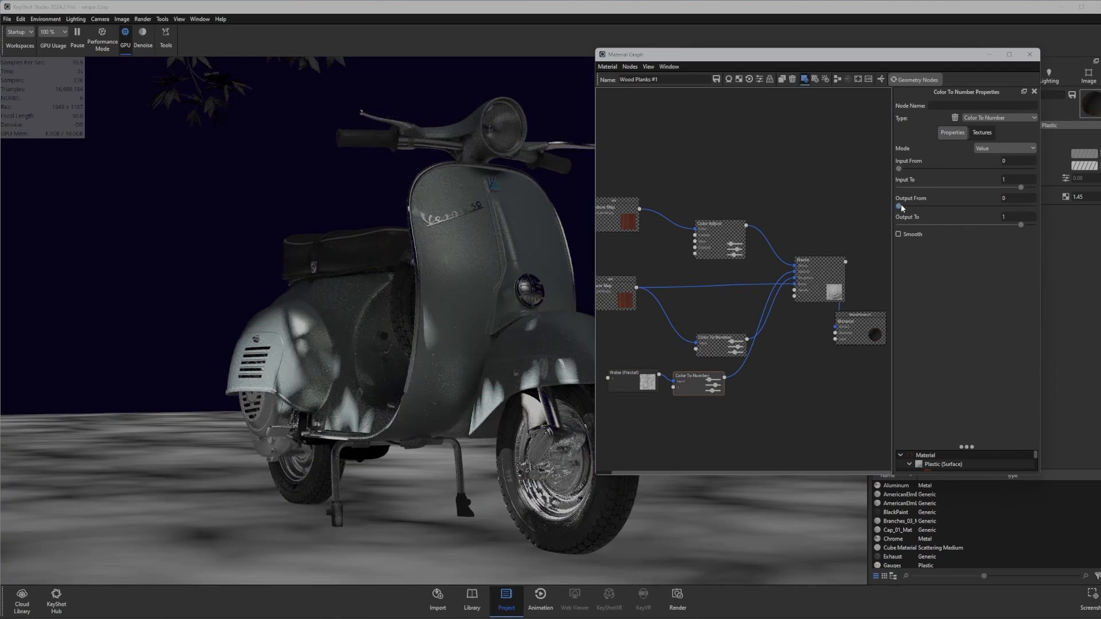
- Set Output From to 0.248 on the Color To Number node driving Specular and end its preview
drag(899, 205, 932, 206)
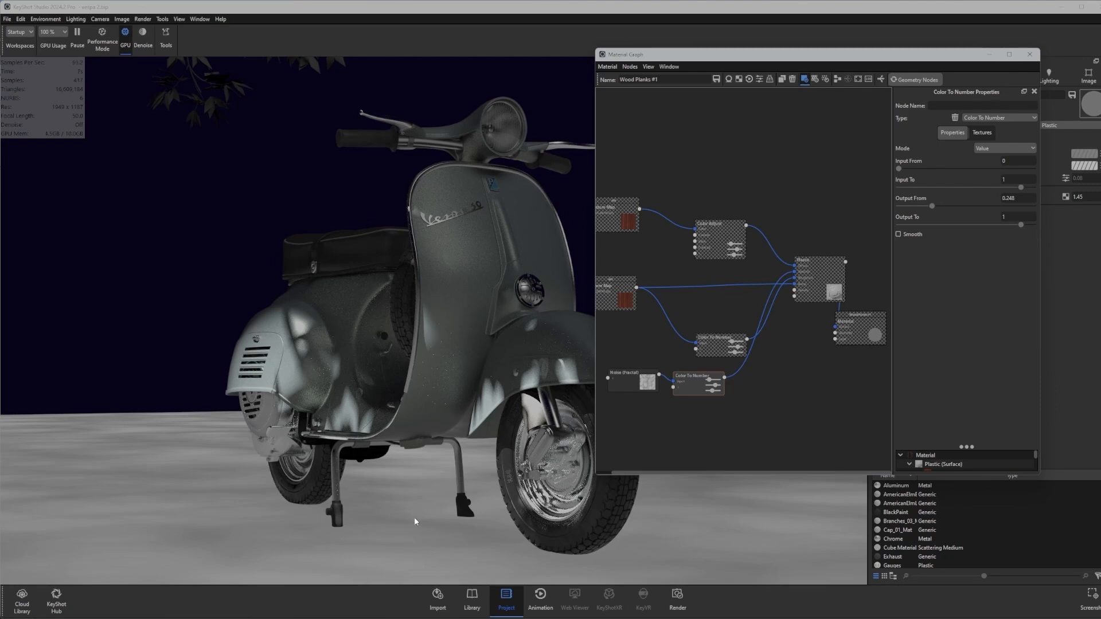
click(802, 193)
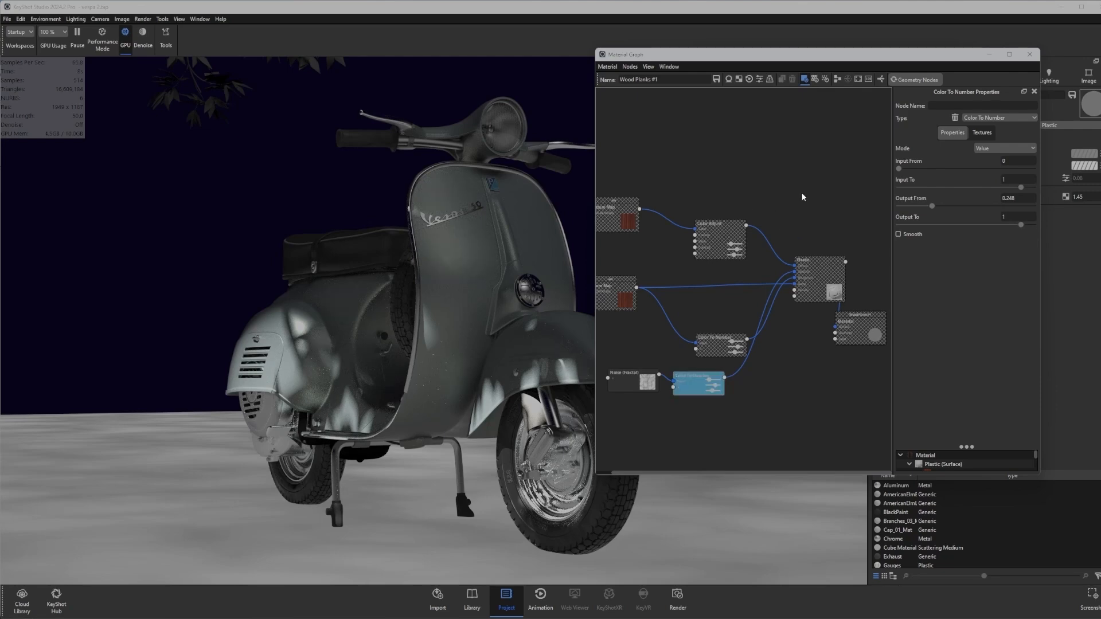
click(710, 381)
key(c)
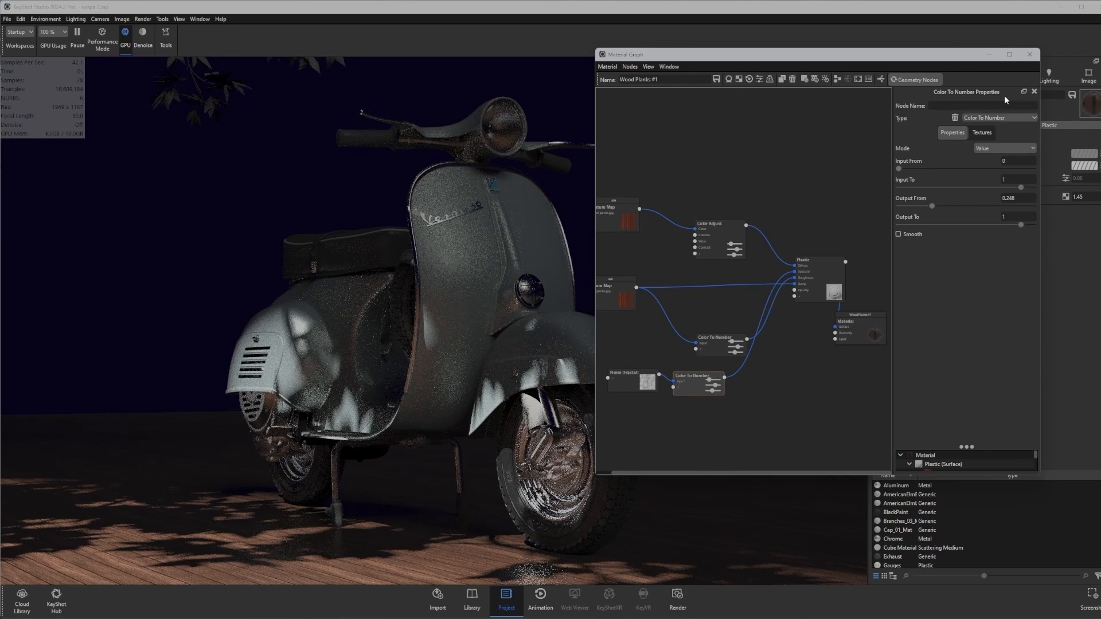
- Close the material graph and unhide the scattering-medium cube in the scene tree
click(1030, 55)
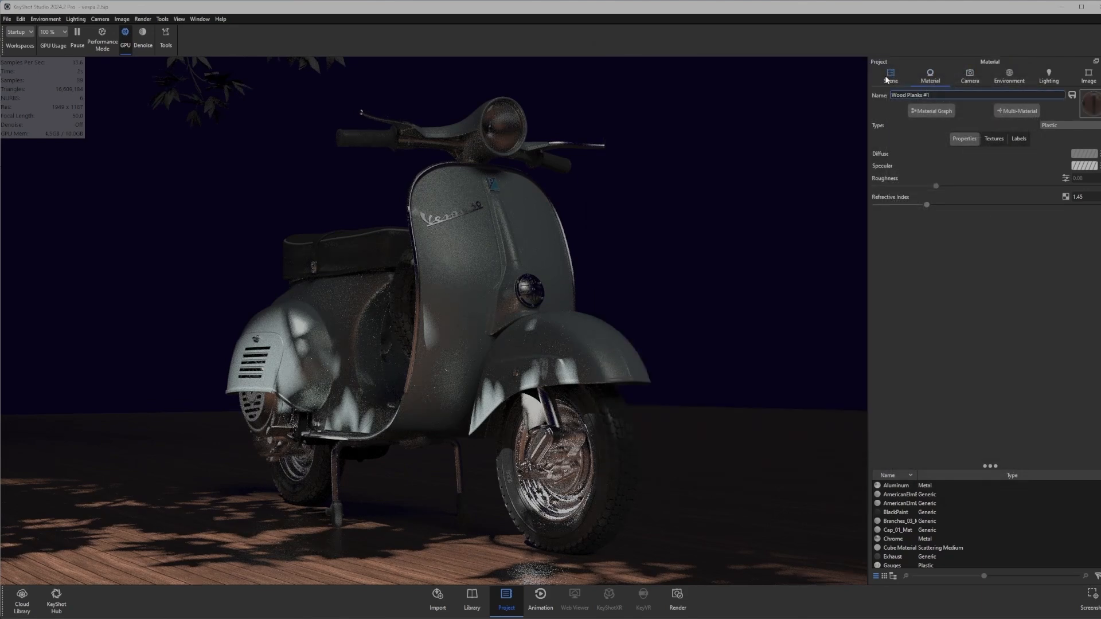
click(889, 76)
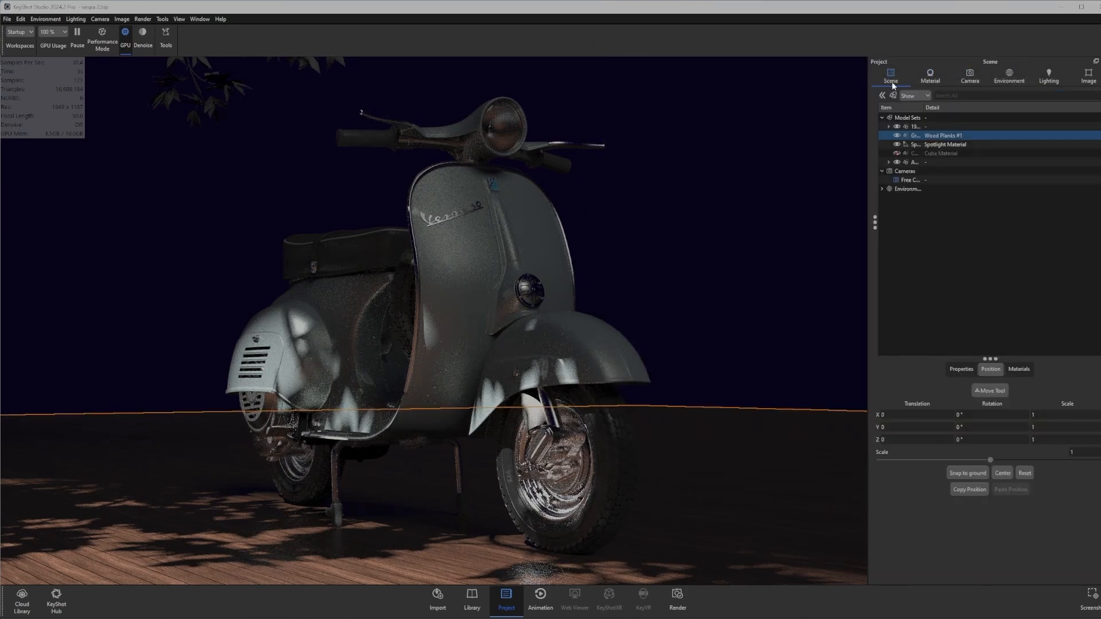
click(896, 153)
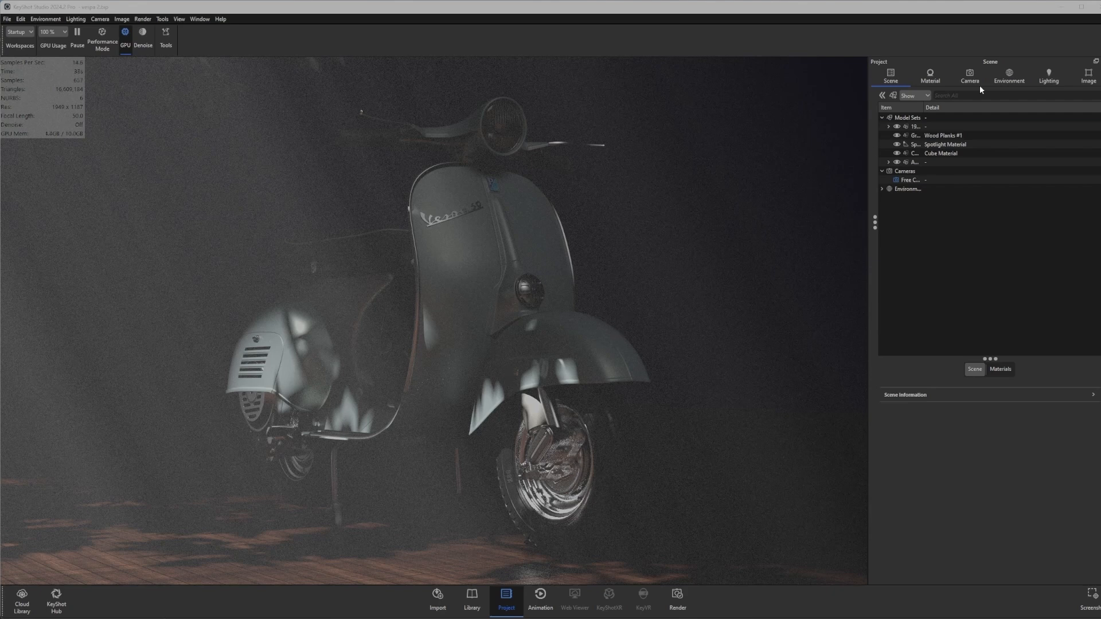
- Switch the Default image style to Photographic and apply the Interior lighting preset
click(1088, 77)
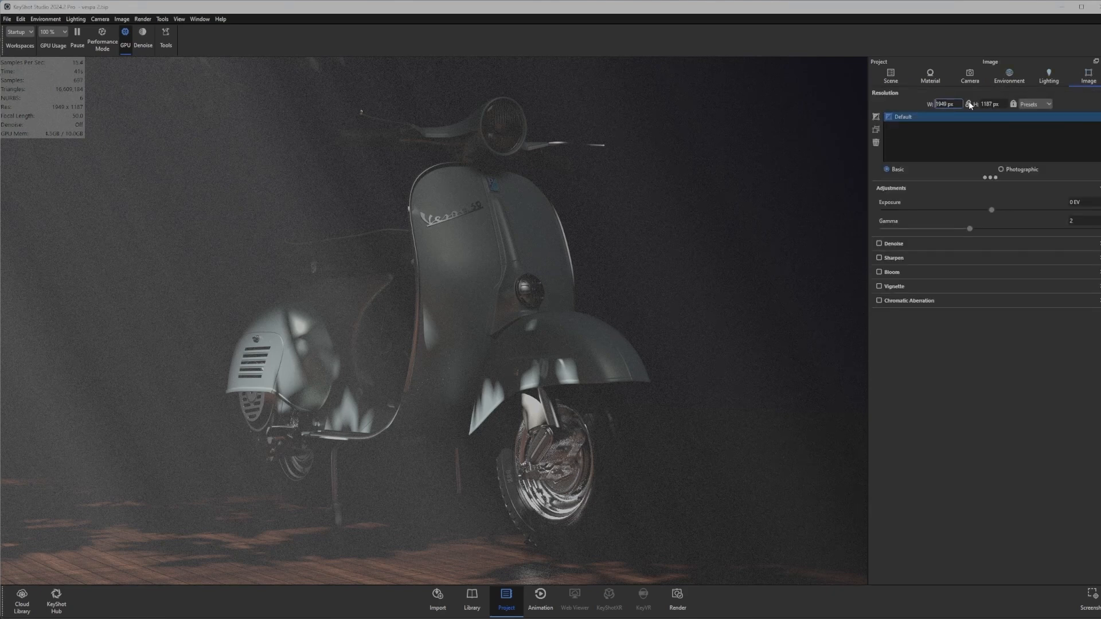
click(1002, 170)
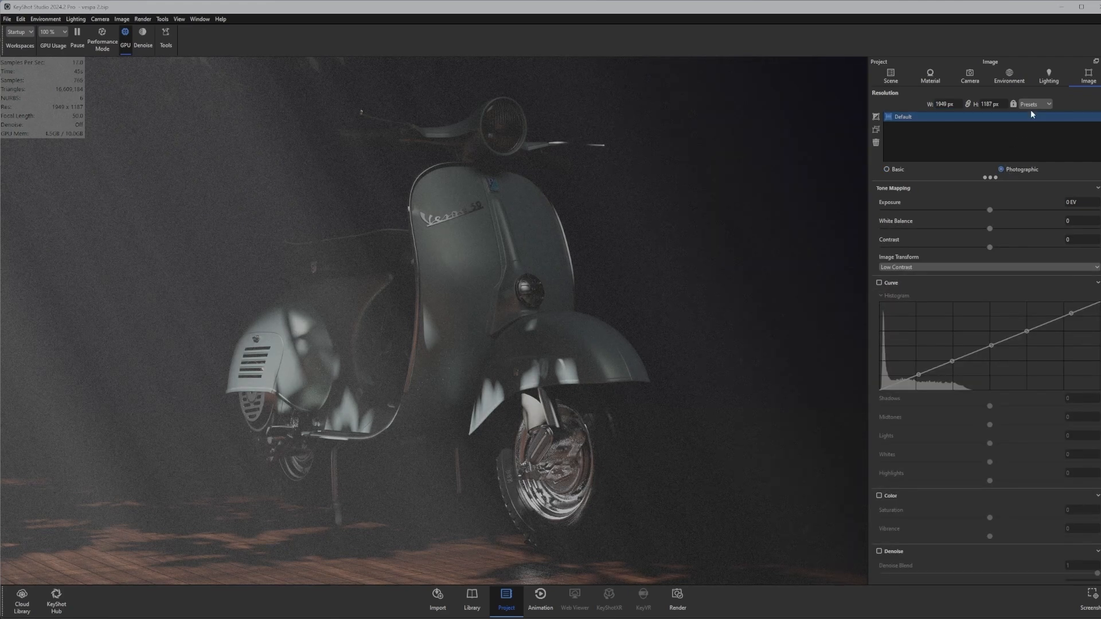
click(1049, 77)
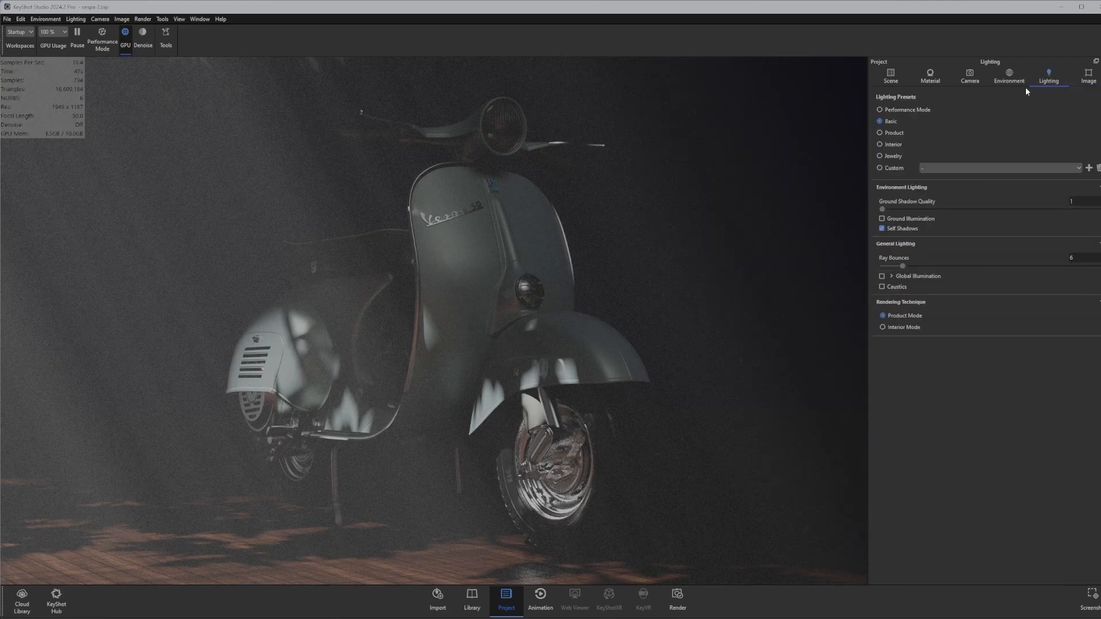
click(893, 144)
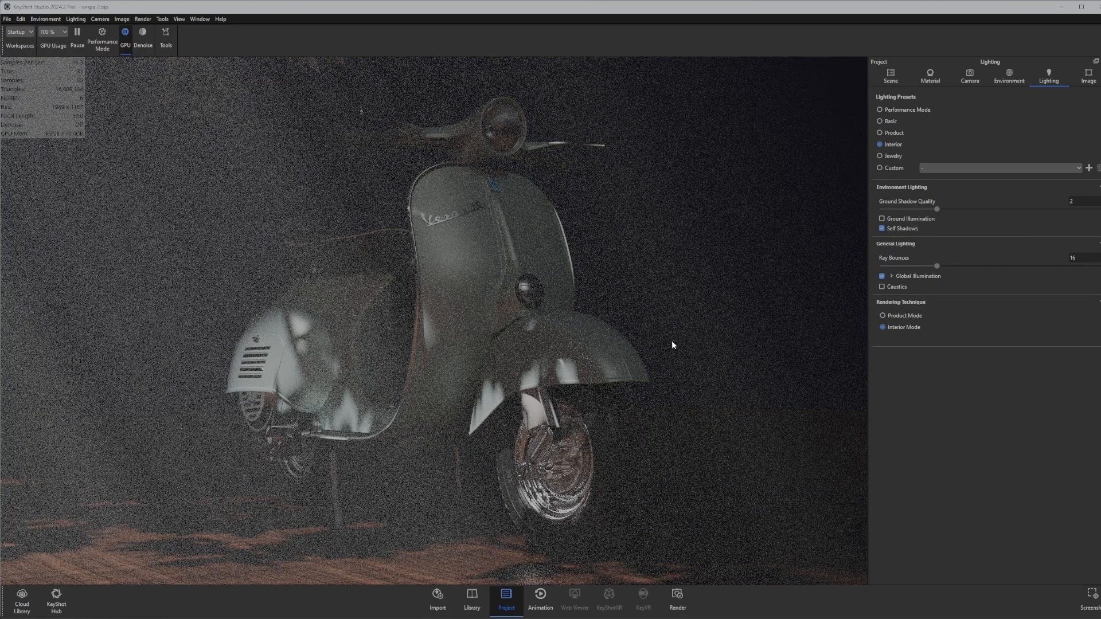
- Try the High Contrast image transform on the Default image style and restore Low Contrast
click(1083, 78)
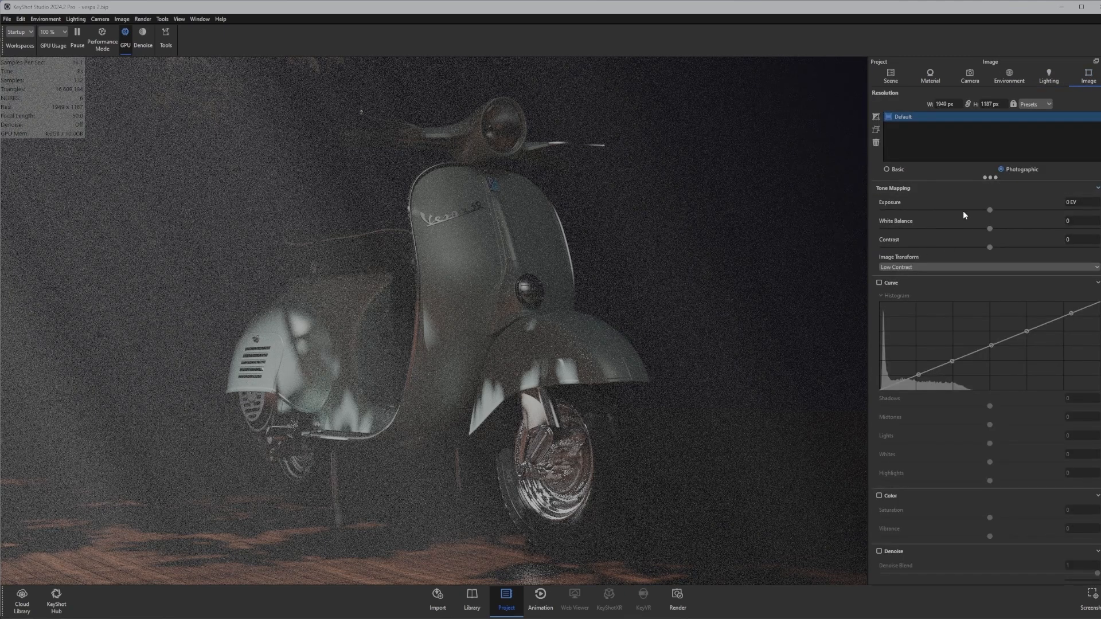
click(919, 267)
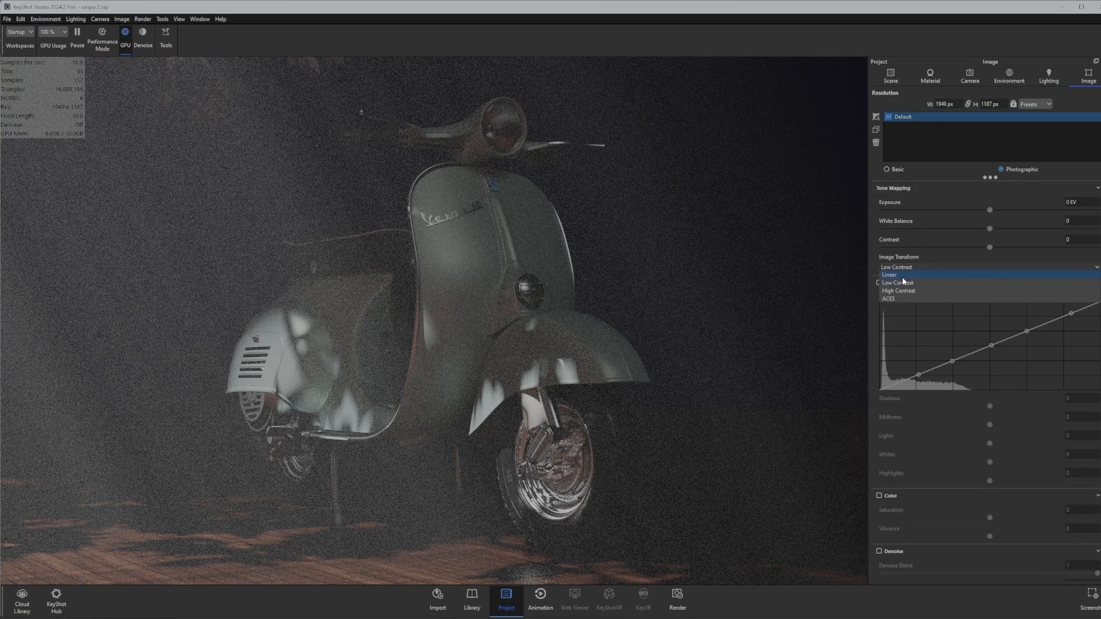
click(903, 292)
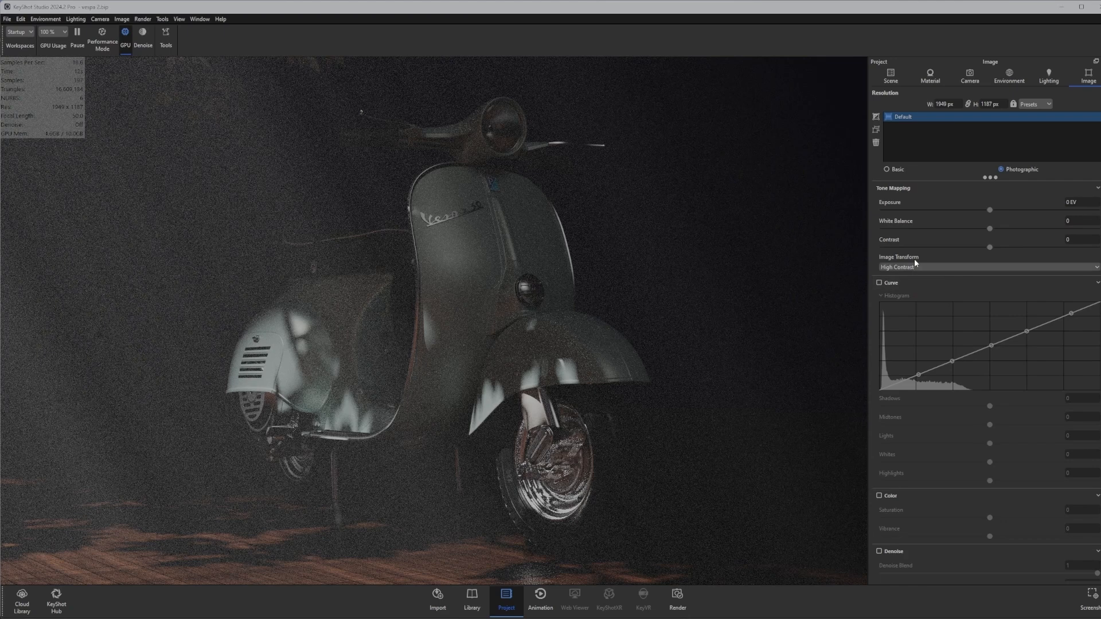
click(912, 267)
click(904, 282)
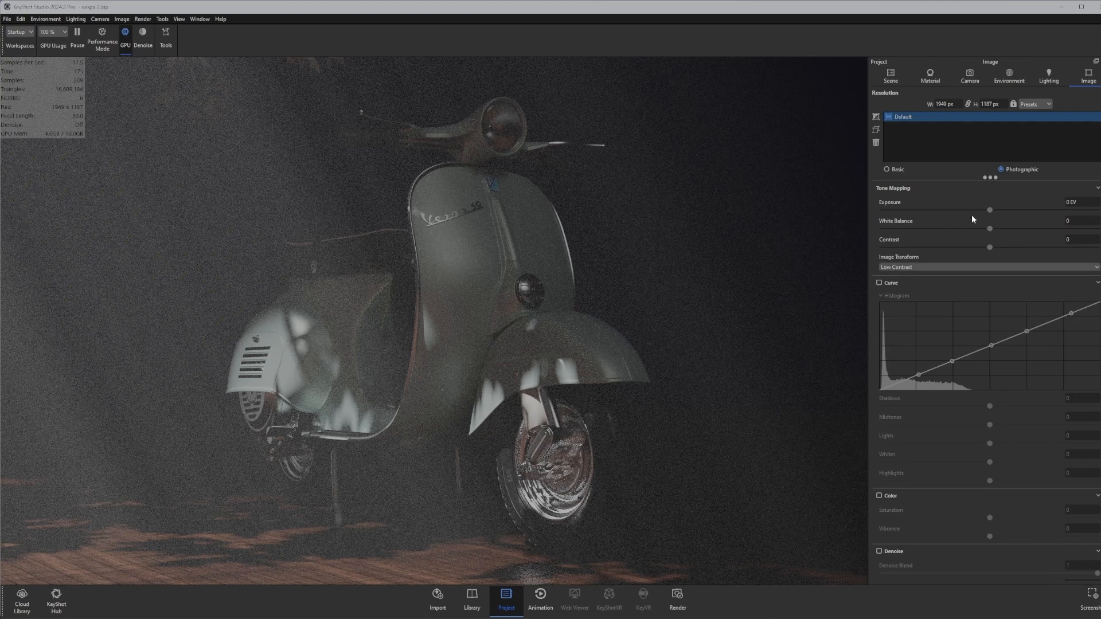
- Raise Exposure slightly, set Contrast to 0.078, and enable Curve with Shadows -0.1, Midtones 0.112, Lights 0.004, Whites 0.078 and Highlights 0.02
drag(990, 209, 983, 252)
scroll(997, 252, down, 2)
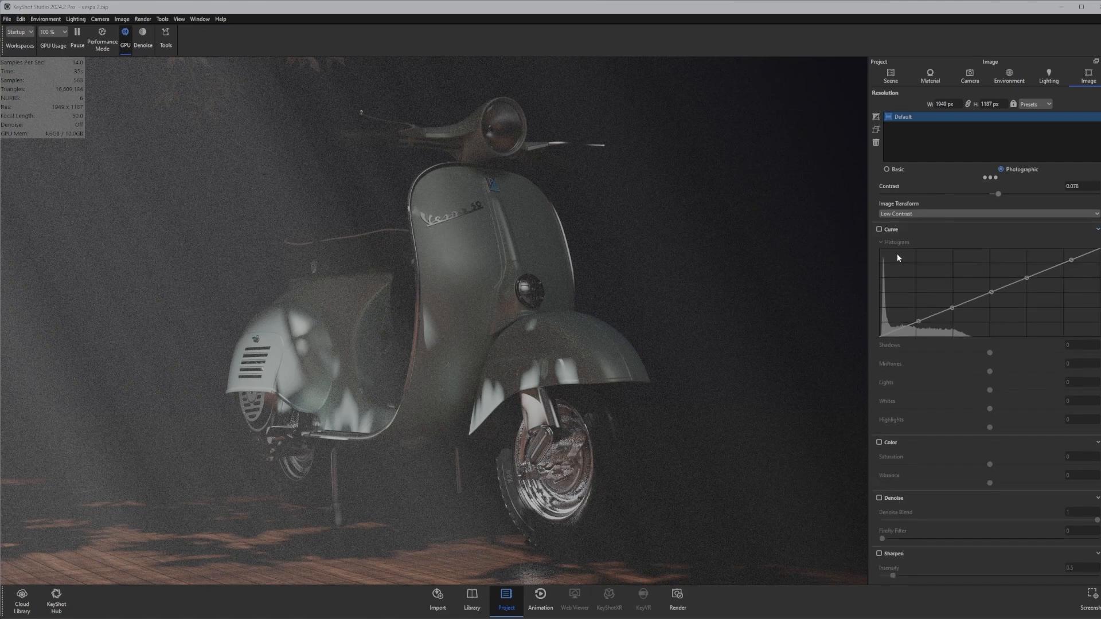
click(880, 256)
drag(990, 379, 993, 452)
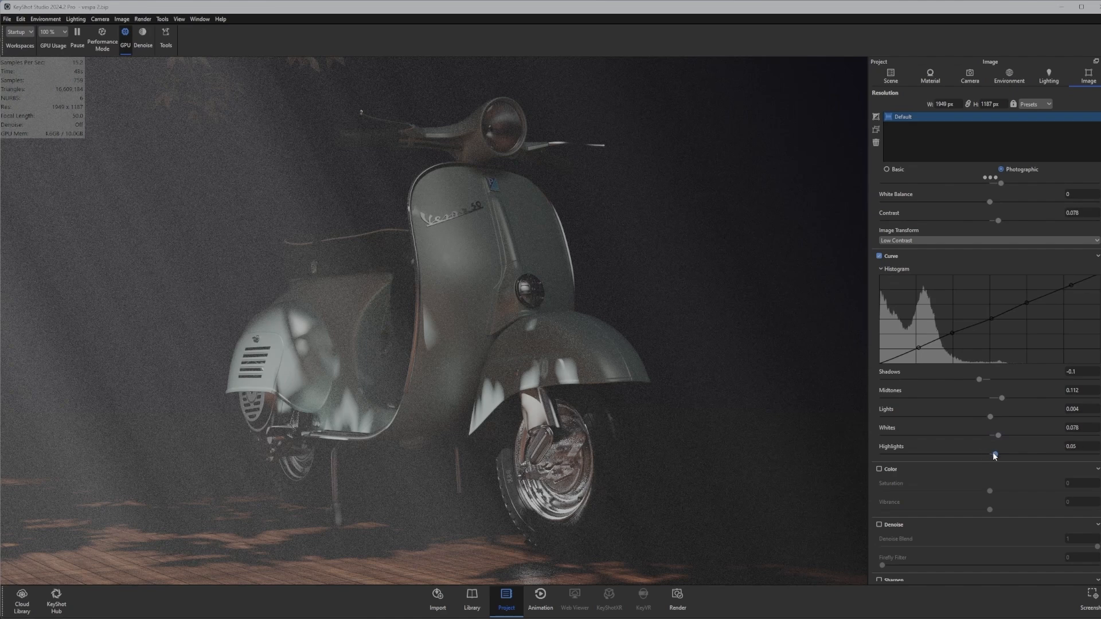
- Enable Denoise for the image style and set Denoise Blend to 0.1
scroll(946, 470, down, 3)
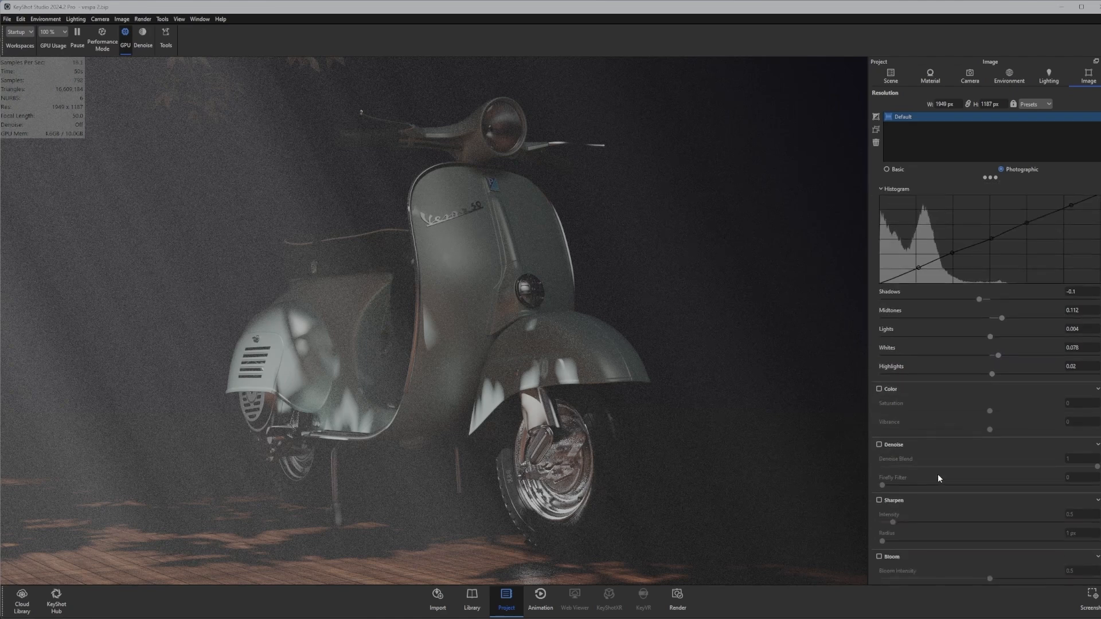
click(879, 446)
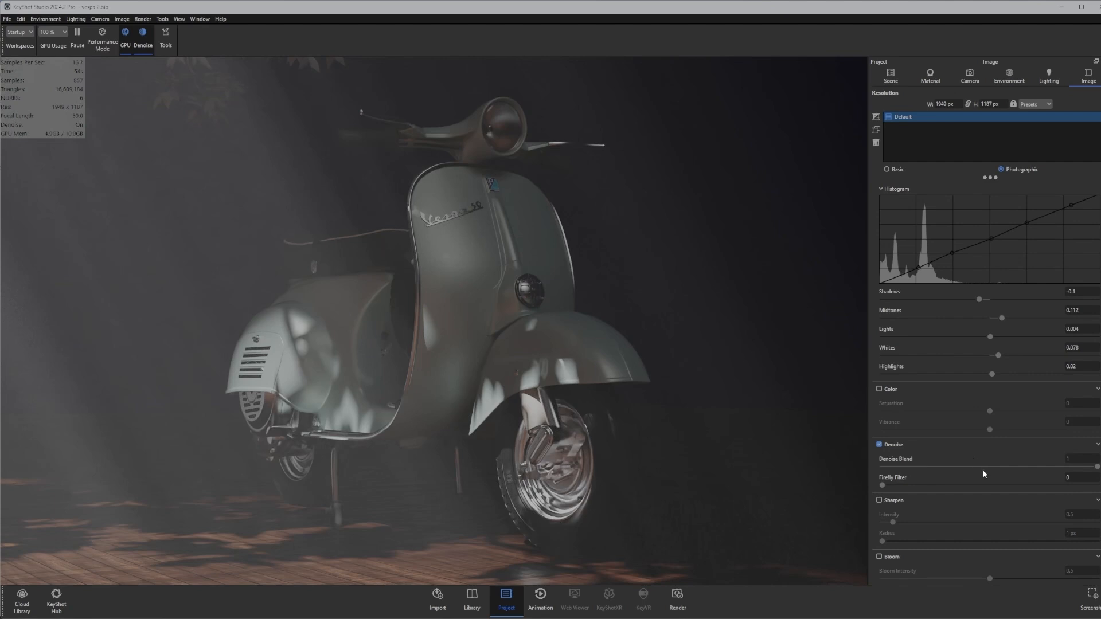
click(1083, 460)
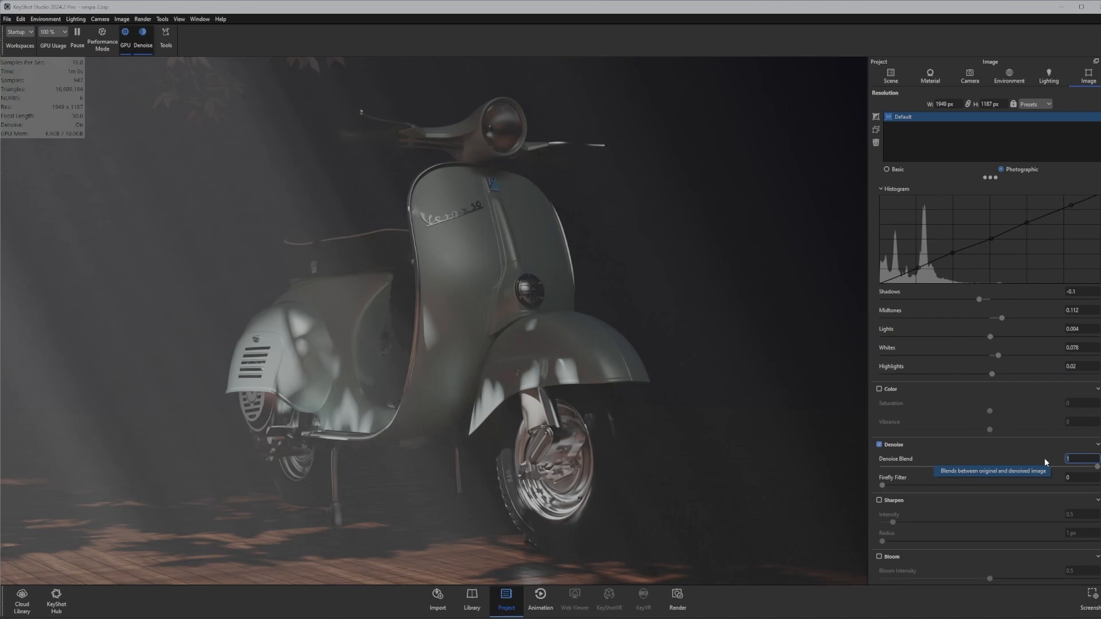
text(.1)
key(Return)
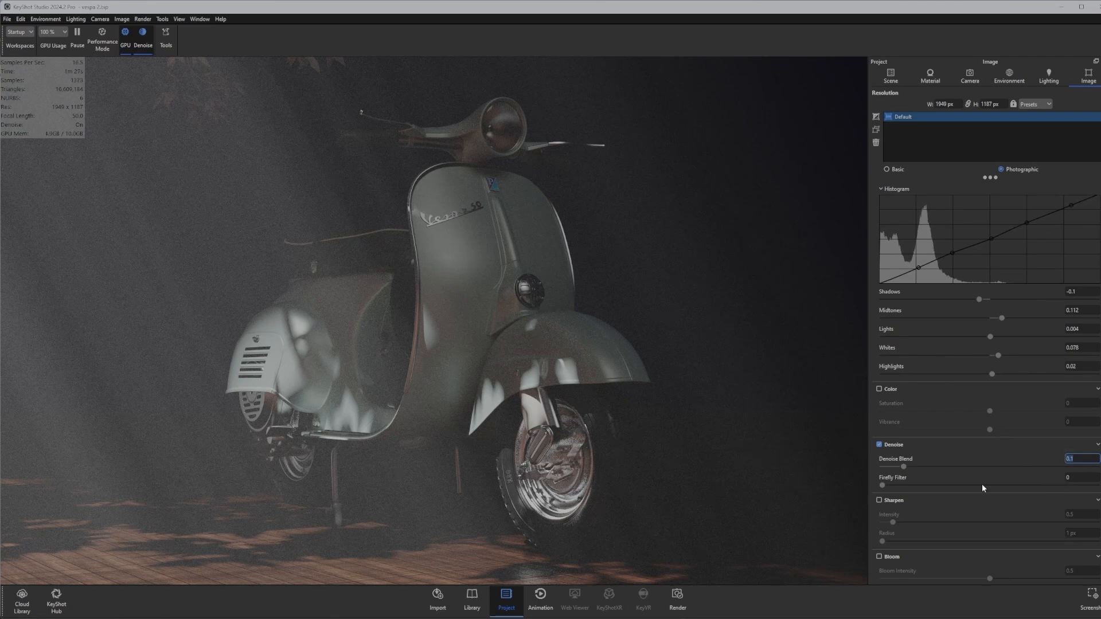
- Set the Firefly Filter of the image style's Denoise settings to 0.2
drag(884, 486, 927, 485)
drag(918, 486, 918, 486)
drag(1084, 481, 1027, 483)
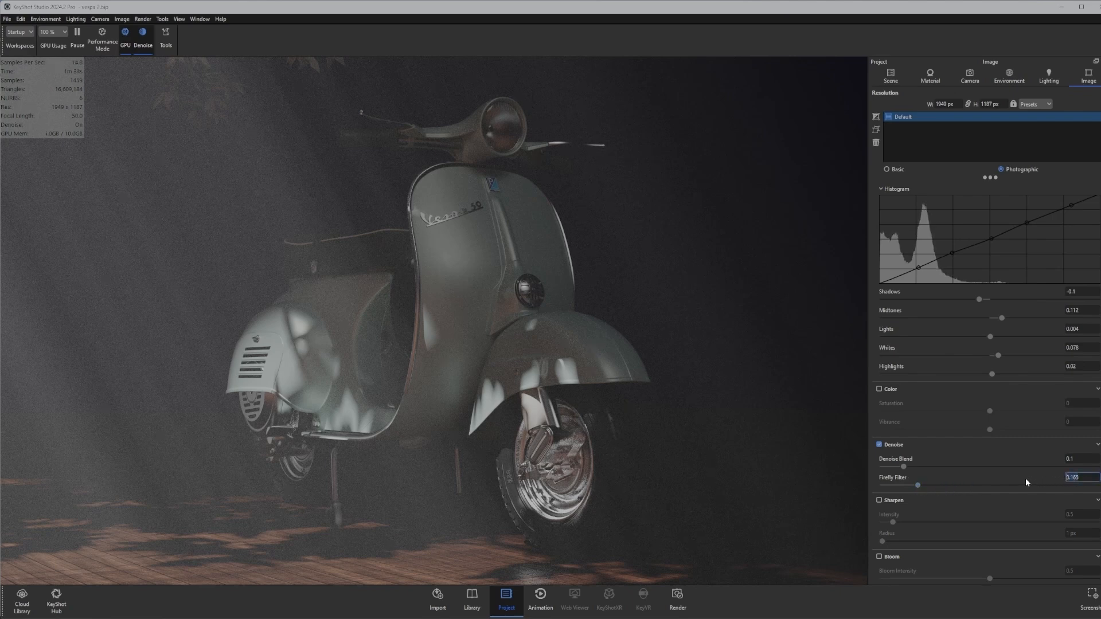
text(.2)
key(Return)
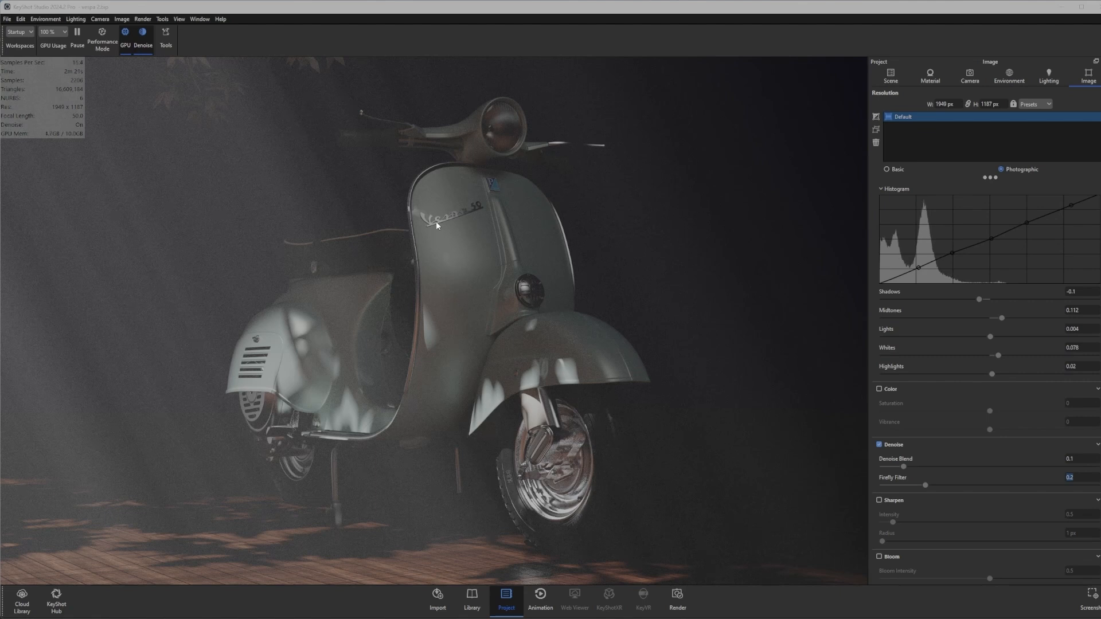
- Hide the scattering-medium cube and open the material graph of the Vespa's metallic body paint
click(891, 76)
click(897, 154)
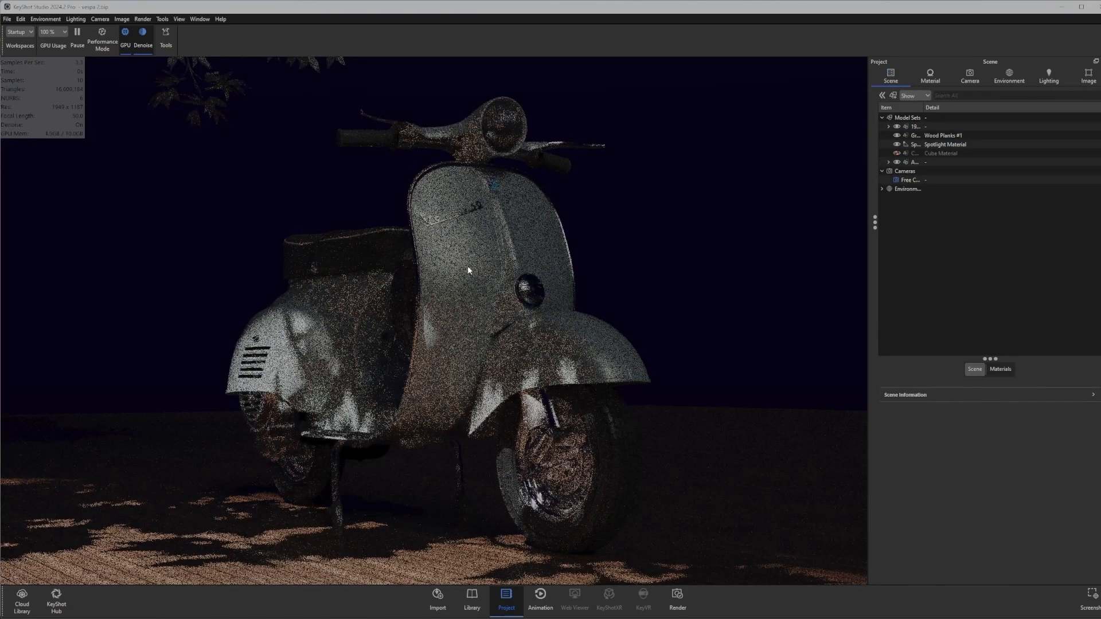
double_click(467, 265)
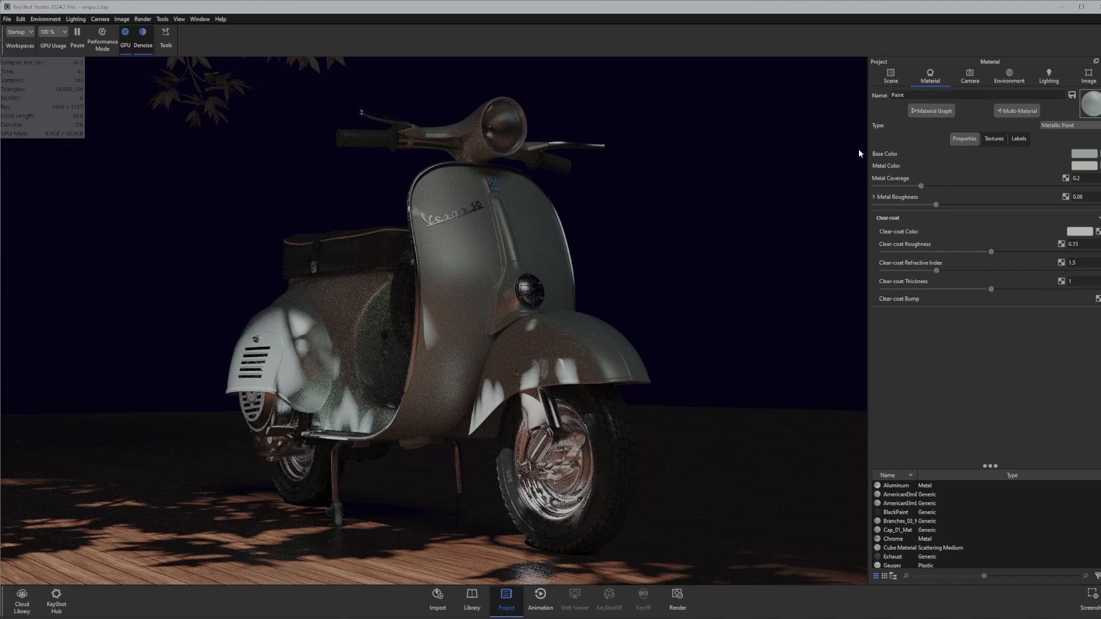
click(930, 111)
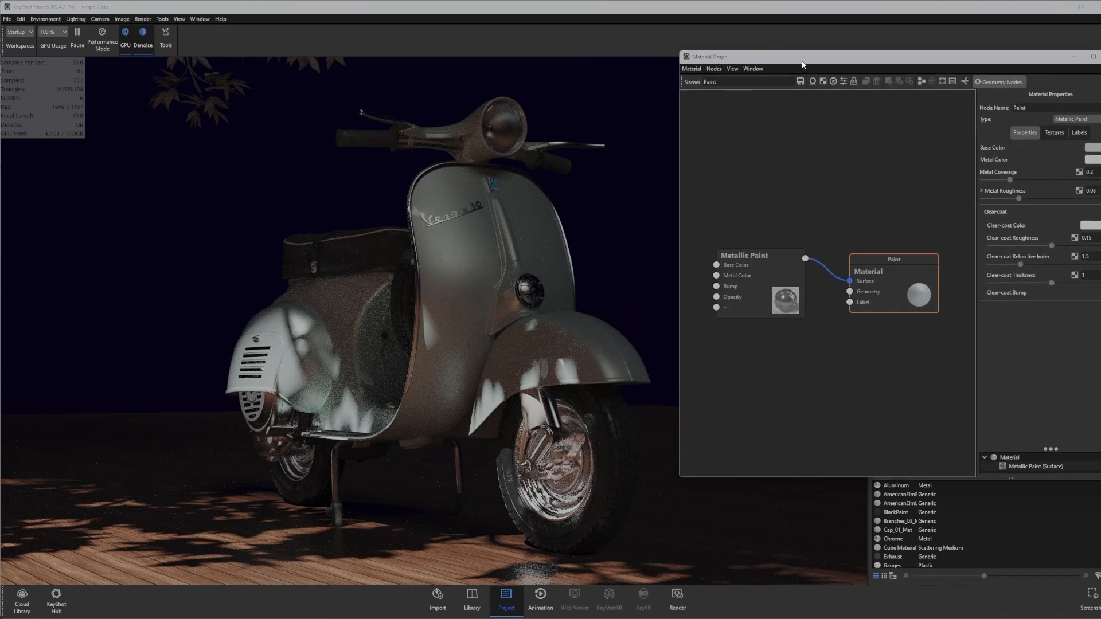
scroll(707, 172, down, 2)
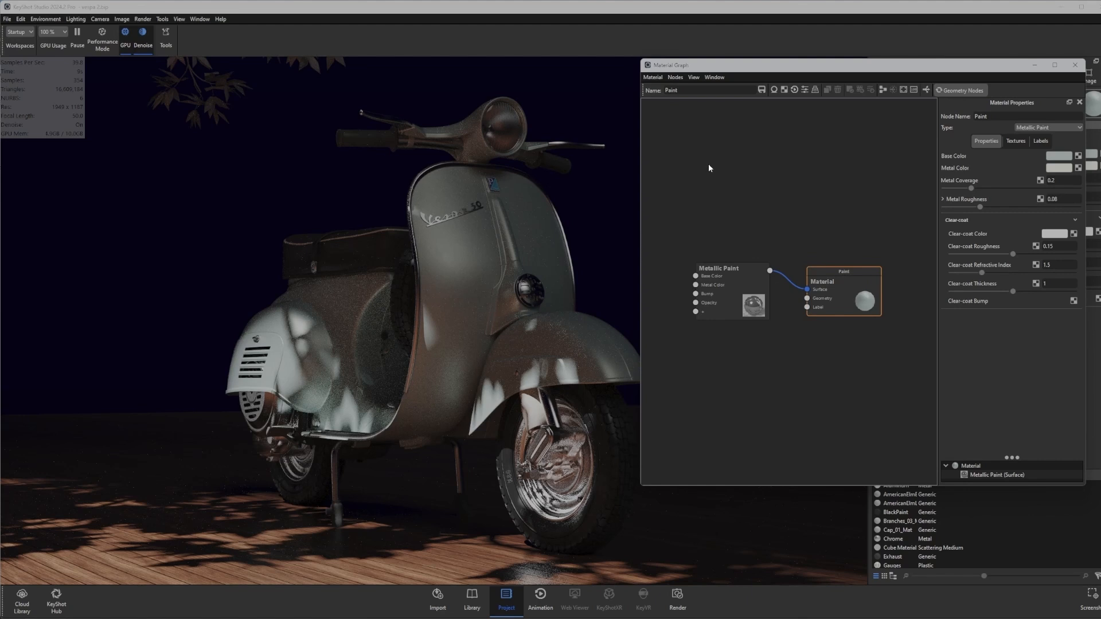
- Add a 3D Paint texture node above the Metallic Paint node in the body paint's material graph
right_click(708, 164)
mouse_move(736, 194)
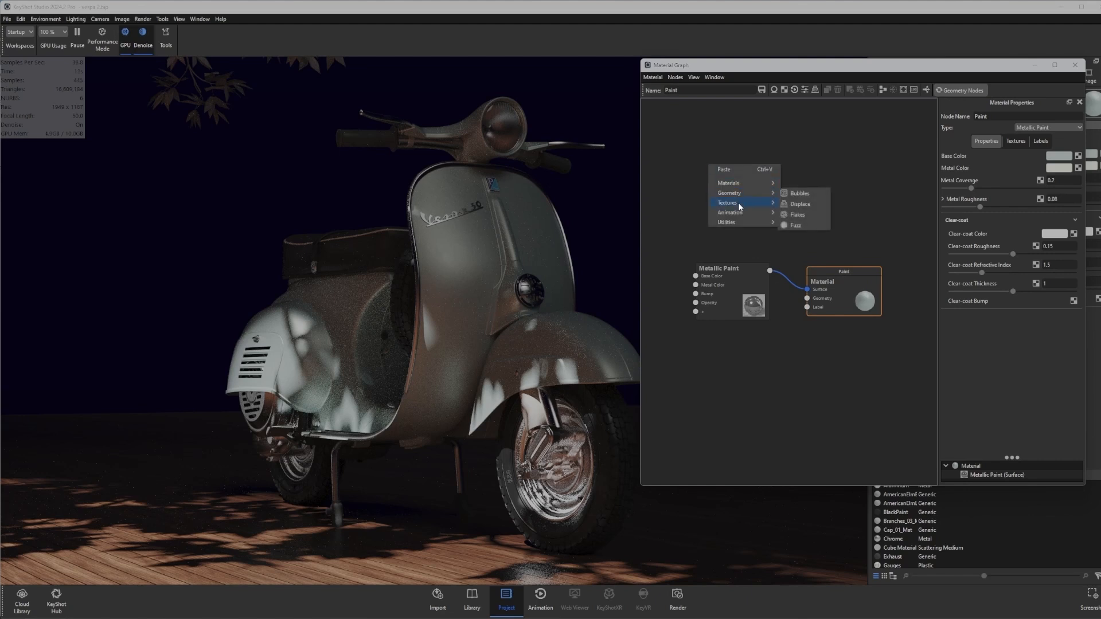
mouse_move(765, 206)
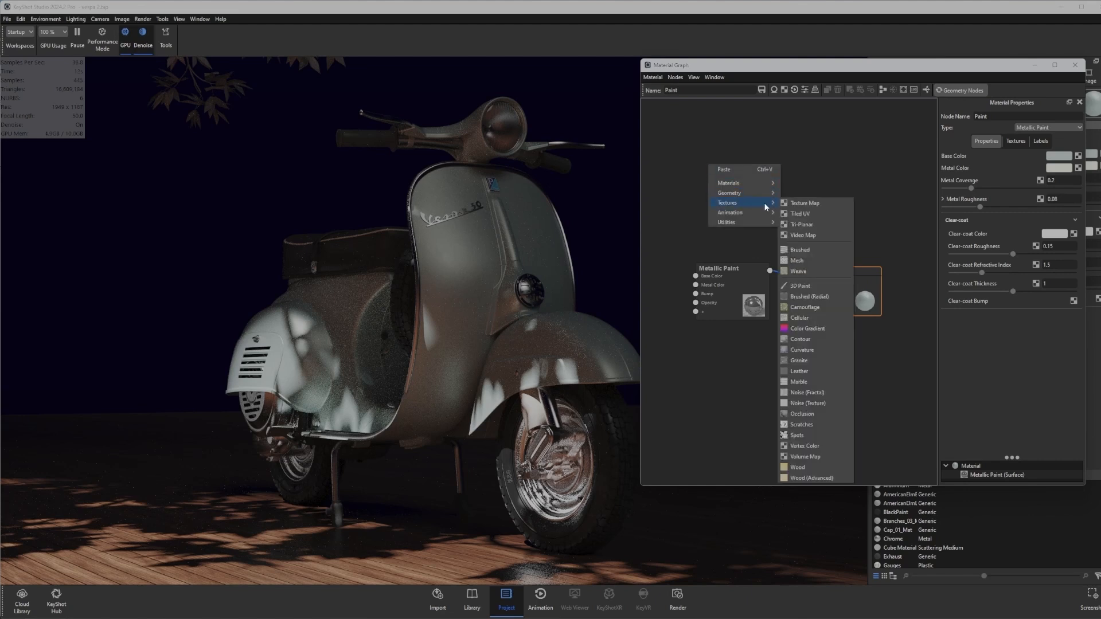
click(803, 286)
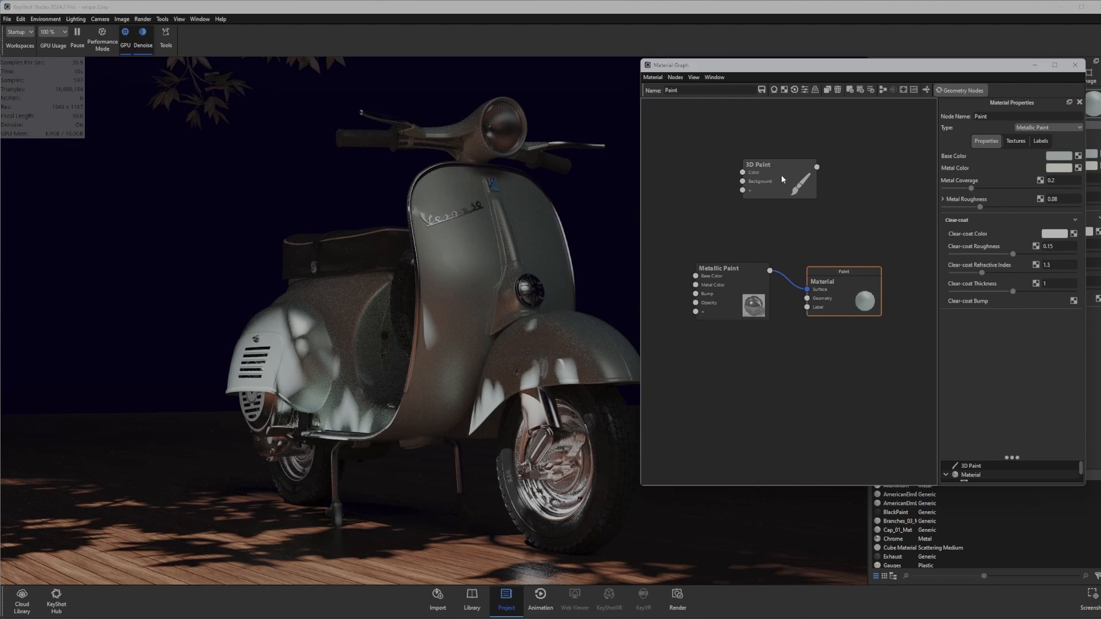
drag(776, 178, 779, 176)
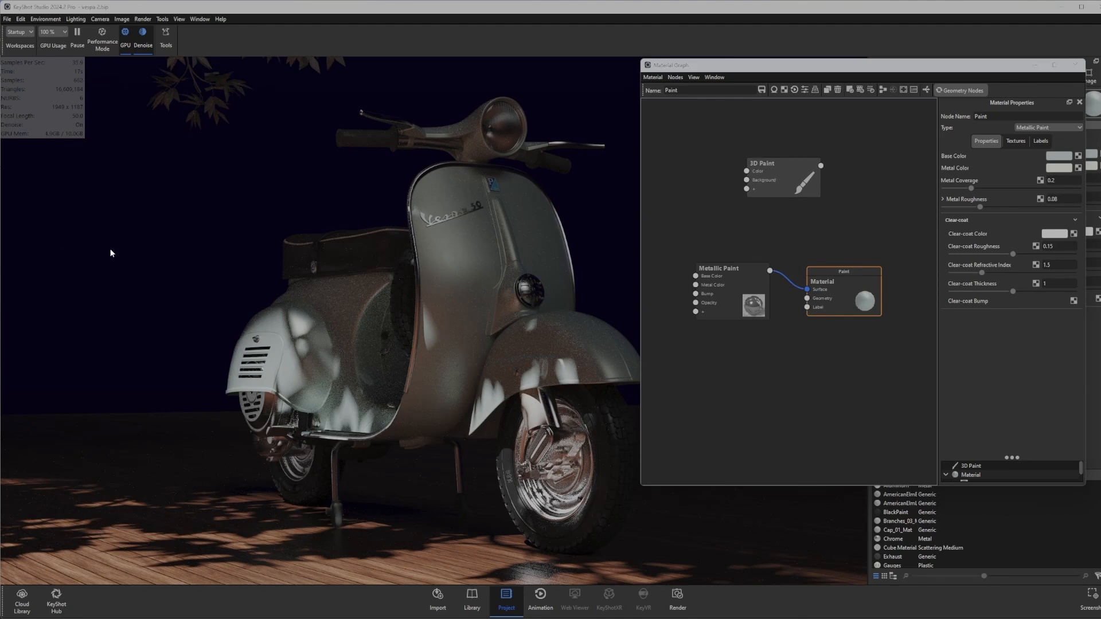
- Search the texture library for "rus" and add the rusty-paint texture to the body paint's material graph
key(m)
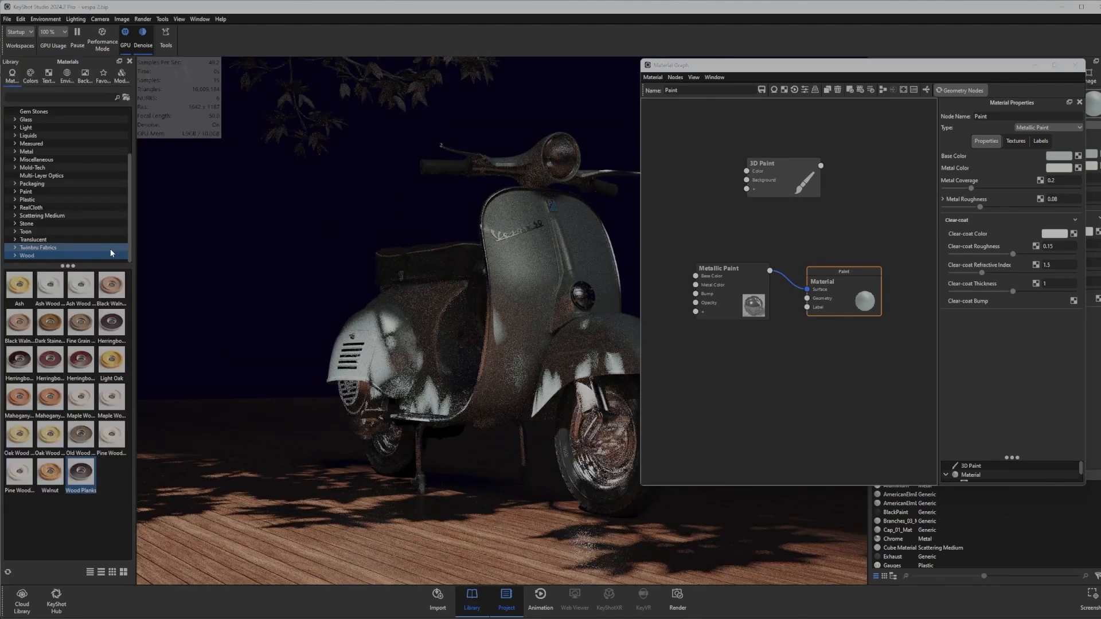
click(48, 75)
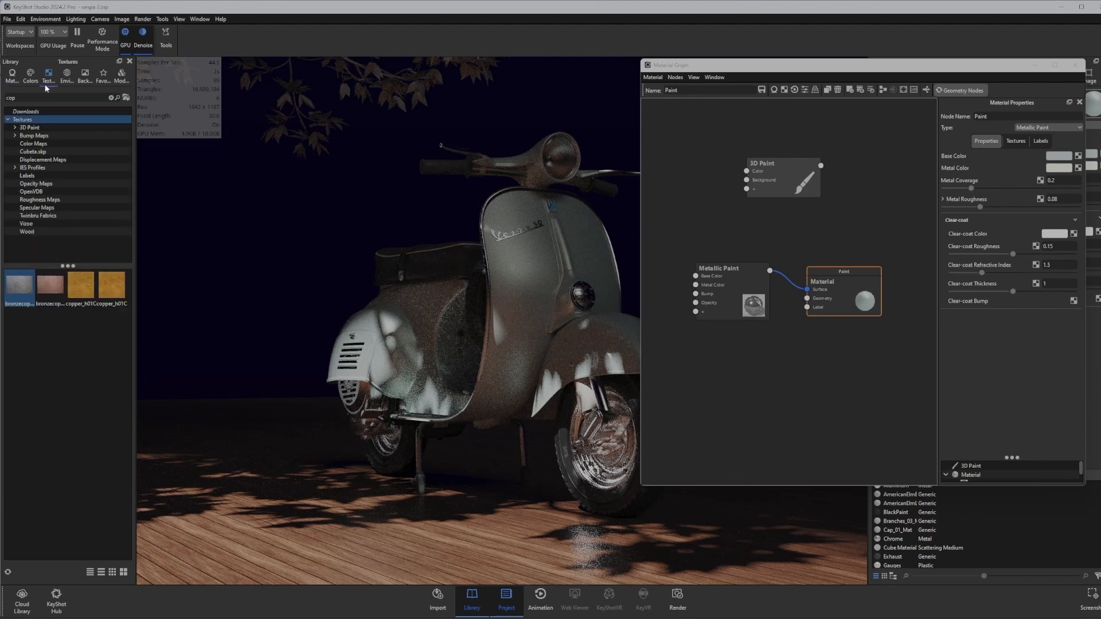
key(BackSpace)
key(BackSpace)
key(BackSpace)
text(rus)
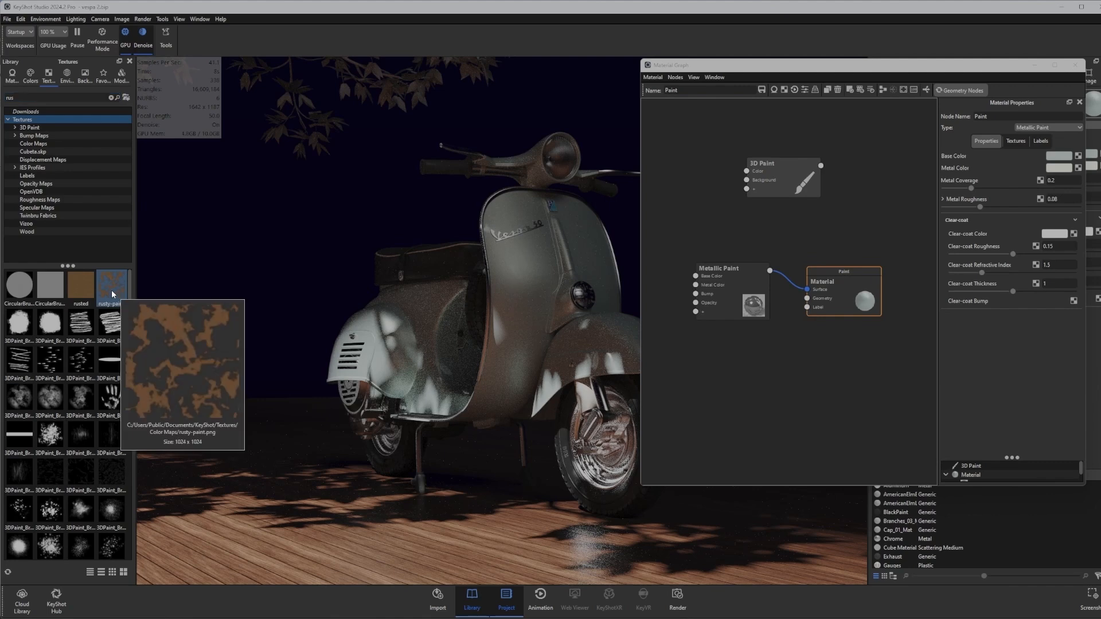
drag(111, 291, 677, 152)
scroll(751, 253, down, 5)
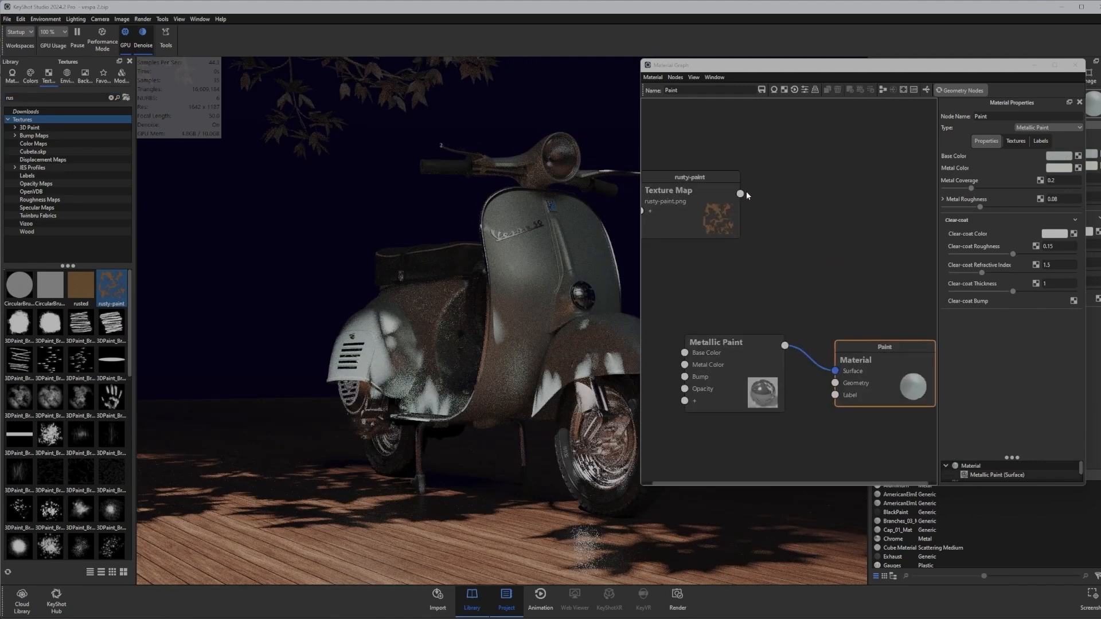
scroll(764, 232, up, 5)
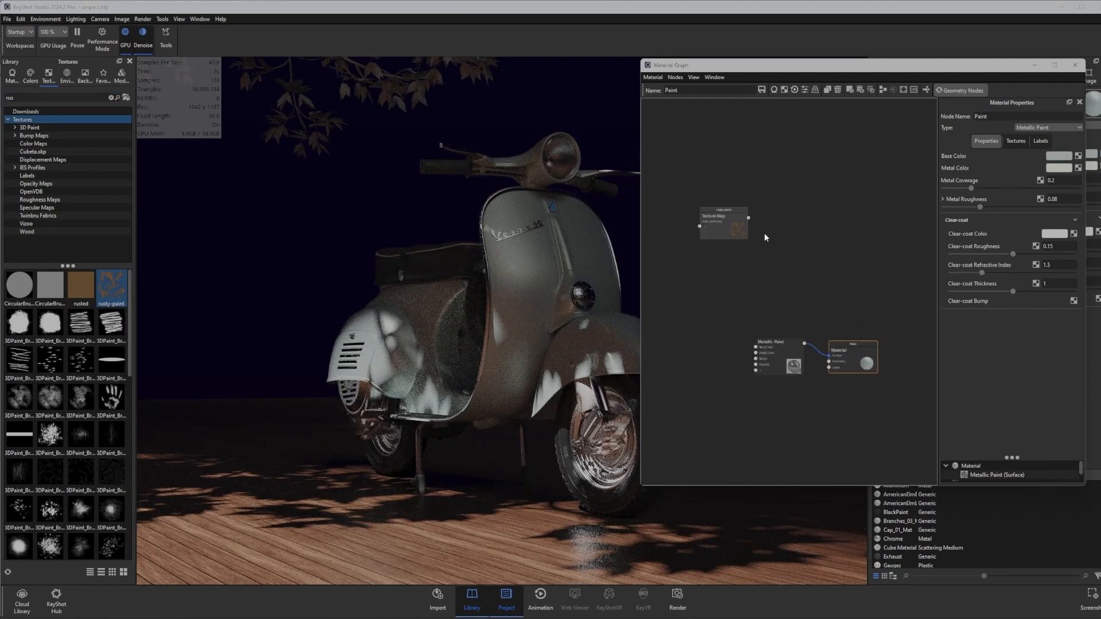
- Add a 3D Paint texture node and connect the rusty-paint Texture Map to its Color input
scroll(771, 229, down, 1)
right_click(780, 223)
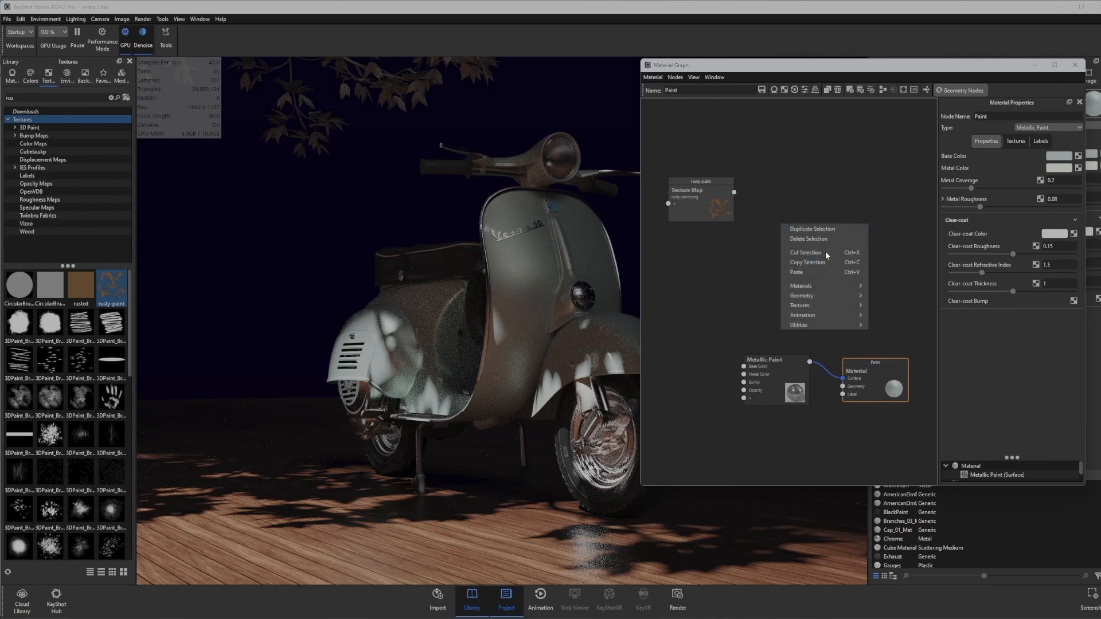
mouse_move(810, 308)
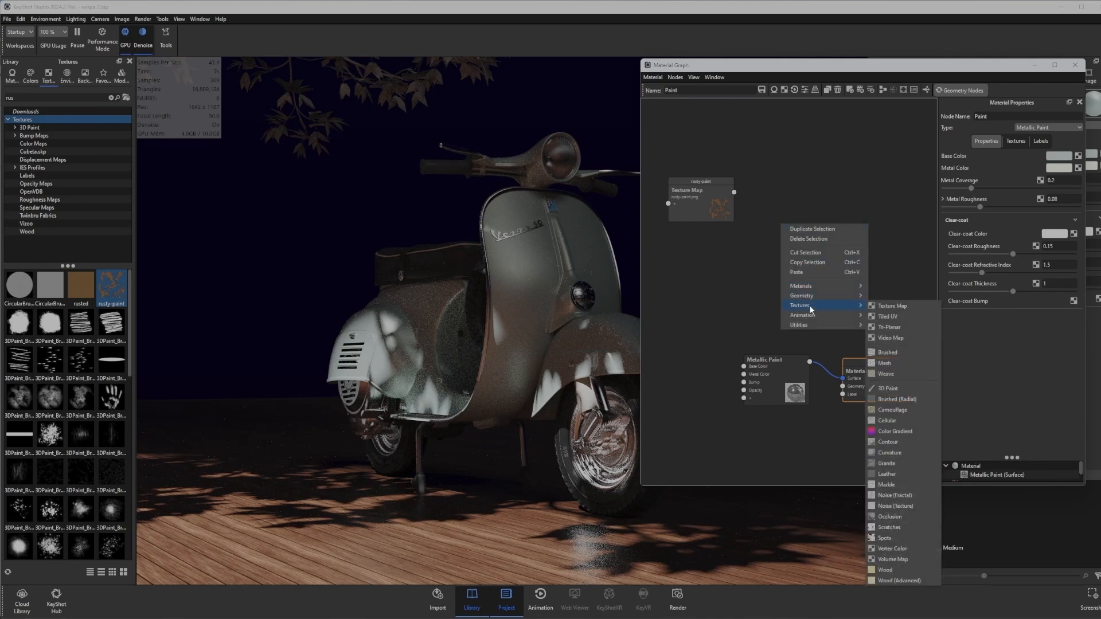
mouse_move(809, 287)
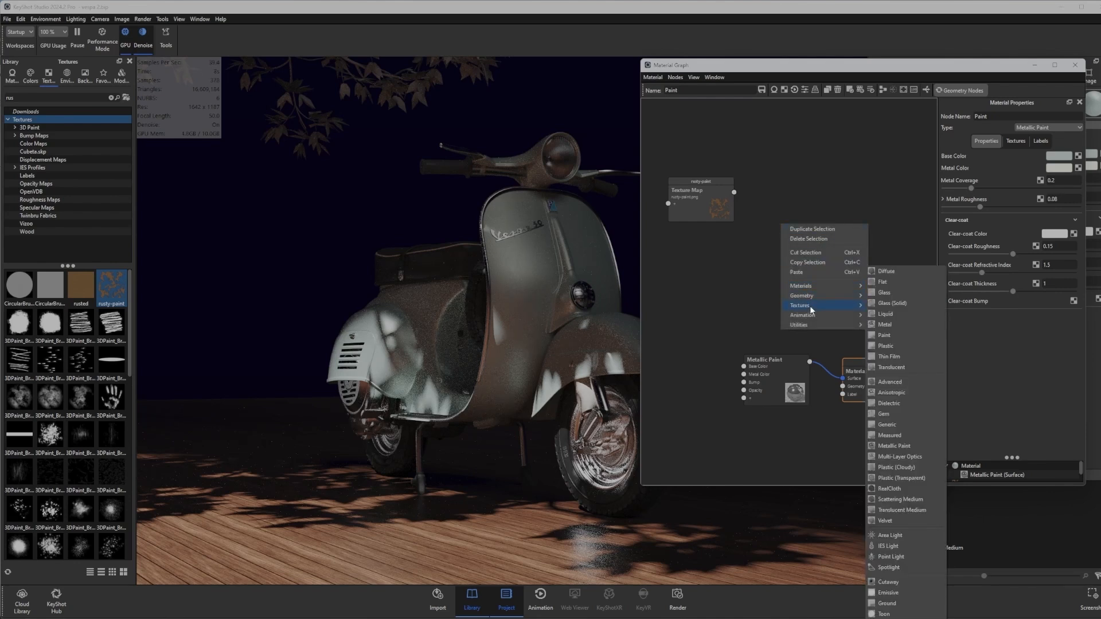
click(888, 387)
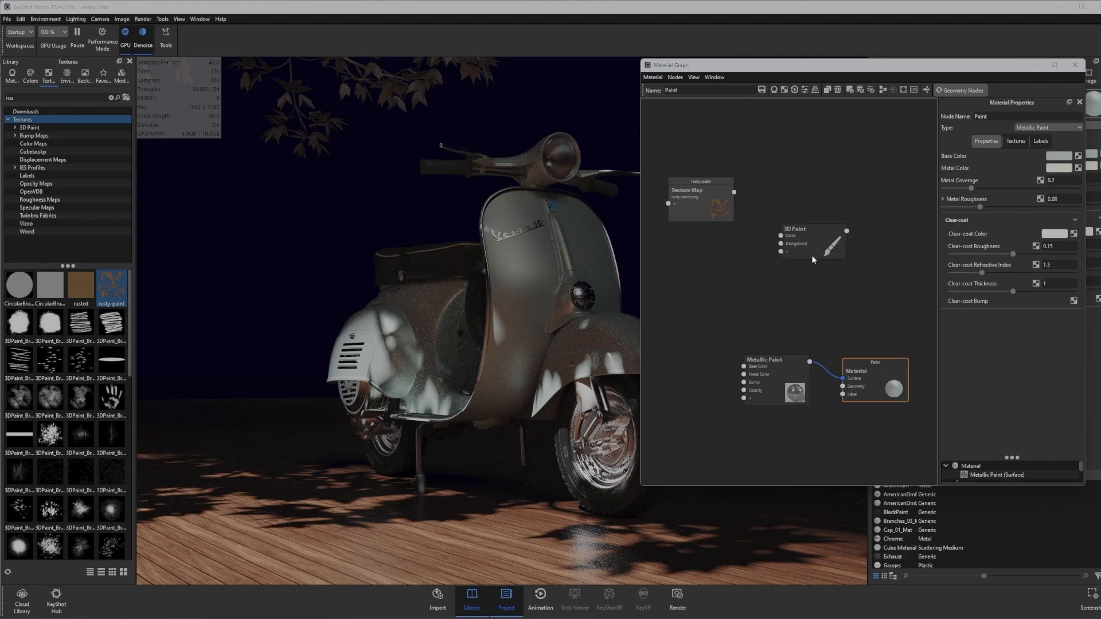
drag(812, 239, 805, 205)
mouse_move(723, 204)
mouse_down()
mouse_move(708, 219)
mouse_move(777, 207)
mouse_up()
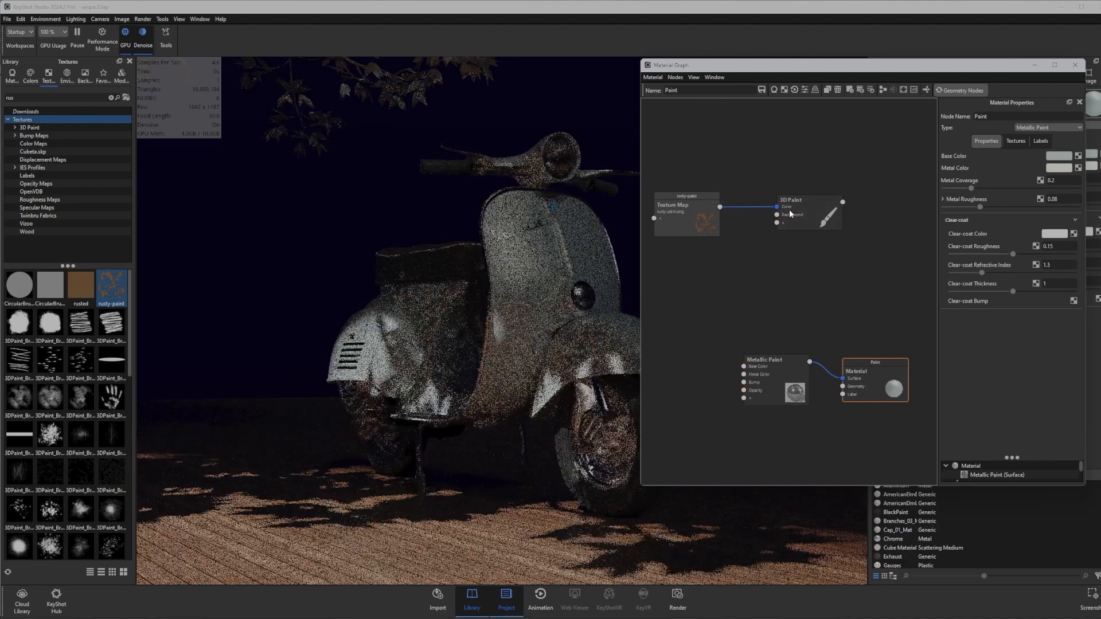
- Open the 3D Paint node's properties and activate painting on the Vespa's body
click(813, 216)
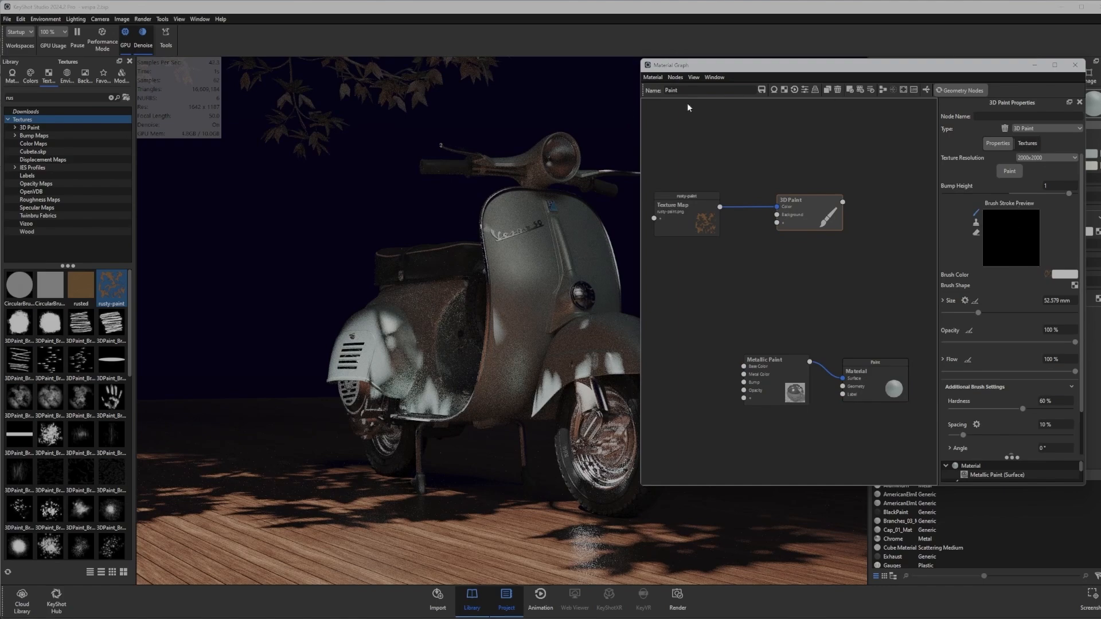
drag(765, 64, 783, 56)
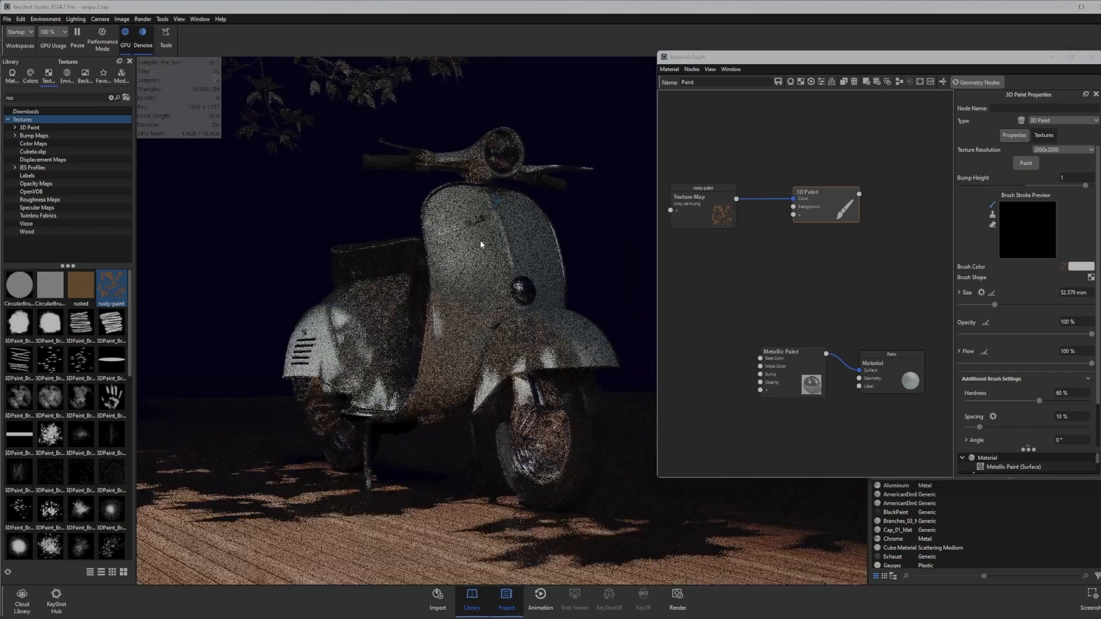
drag(946, 59, 897, 60)
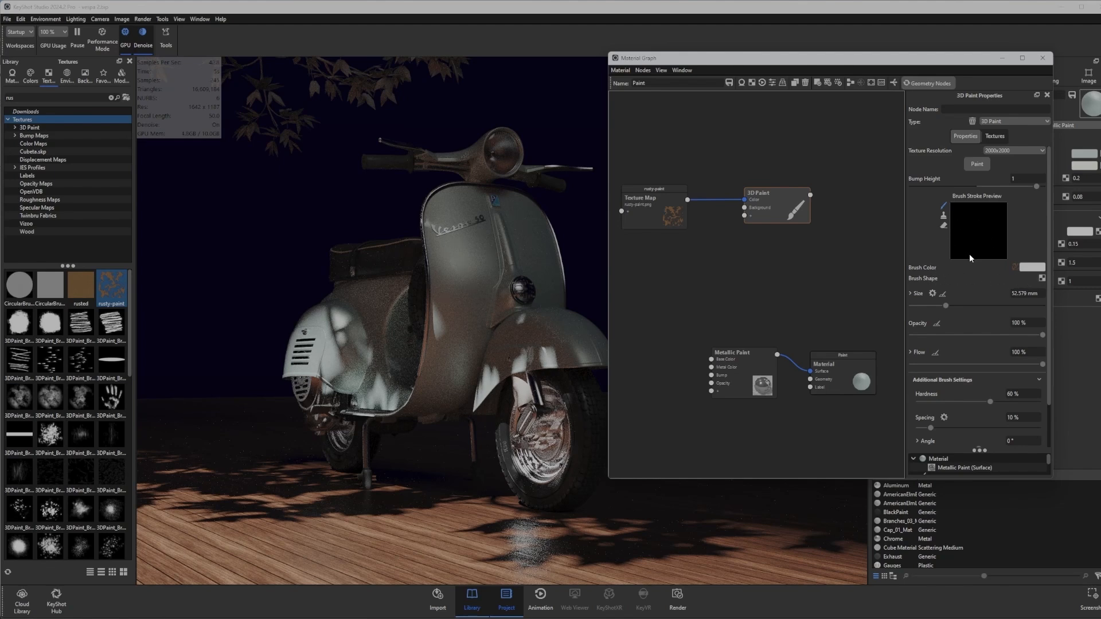
scroll(969, 256, down, 2)
scroll(971, 304, up, 2)
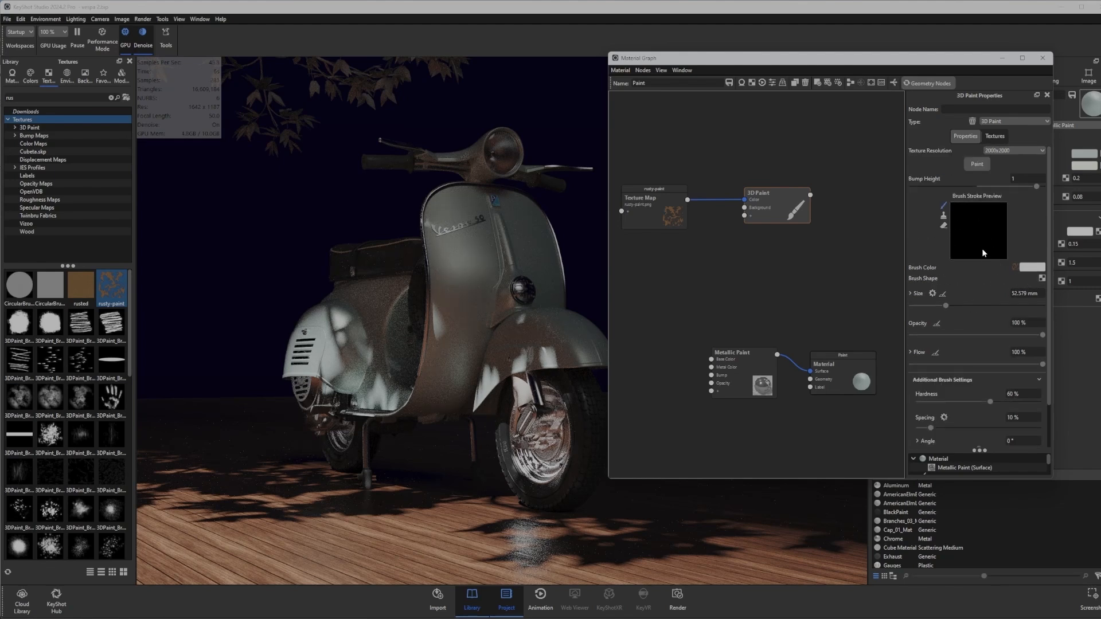
click(975, 167)
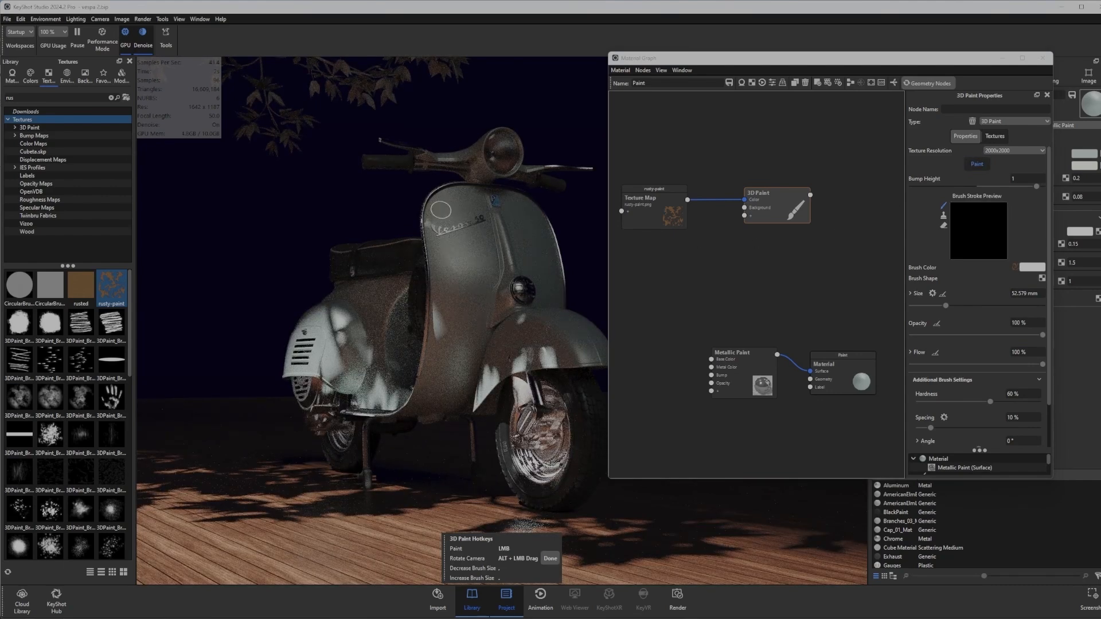
- Connect the 3D Paint node to the Metallic Paint's Base Color and paint rust strokes across the Vespa's front shield and fender
mouse_move(436, 212)
mouse_down()
mouse_move(503, 259)
mouse_move(448, 261)
mouse_move(446, 313)
mouse_up()
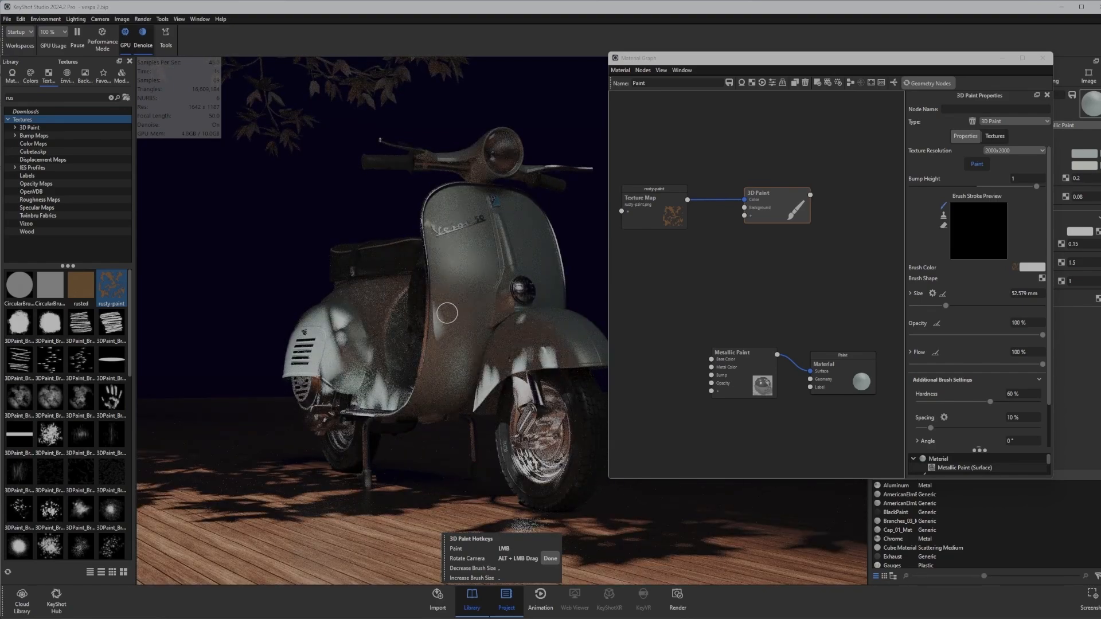
mouse_move(811, 195)
mouse_down()
mouse_move(824, 284)
mouse_move(712, 359)
mouse_up()
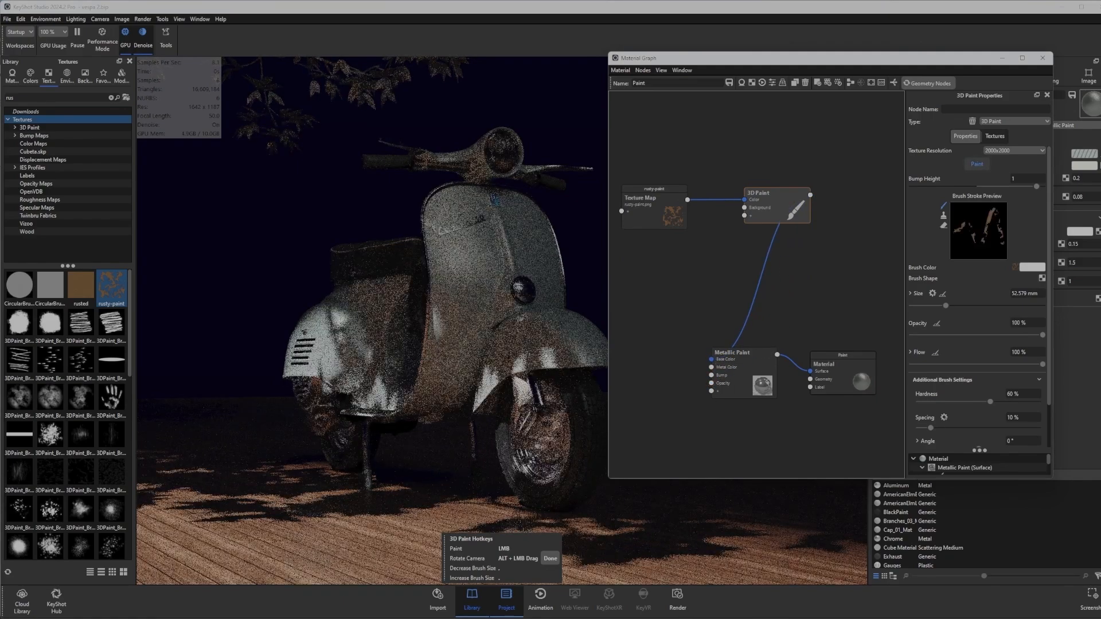
mouse_move(439, 252)
mouse_down()
mouse_move(471, 258)
mouse_move(462, 277)
mouse_move(493, 259)
mouse_move(522, 267)
mouse_up()
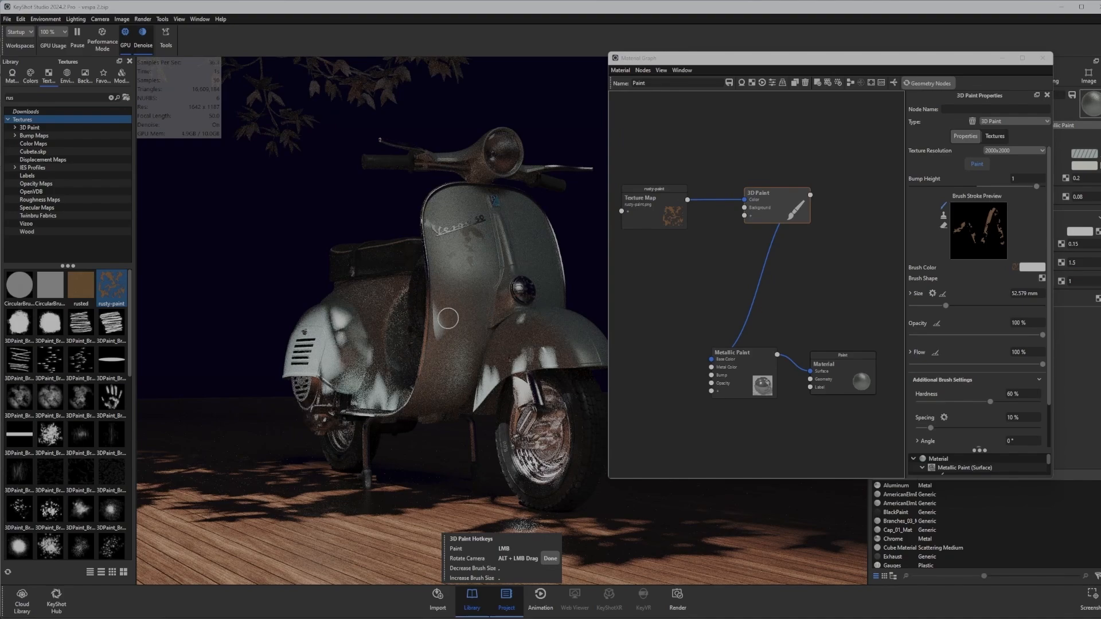
mouse_move(441, 329)
mouse_down()
mouse_move(437, 339)
mouse_move(543, 341)
mouse_up()
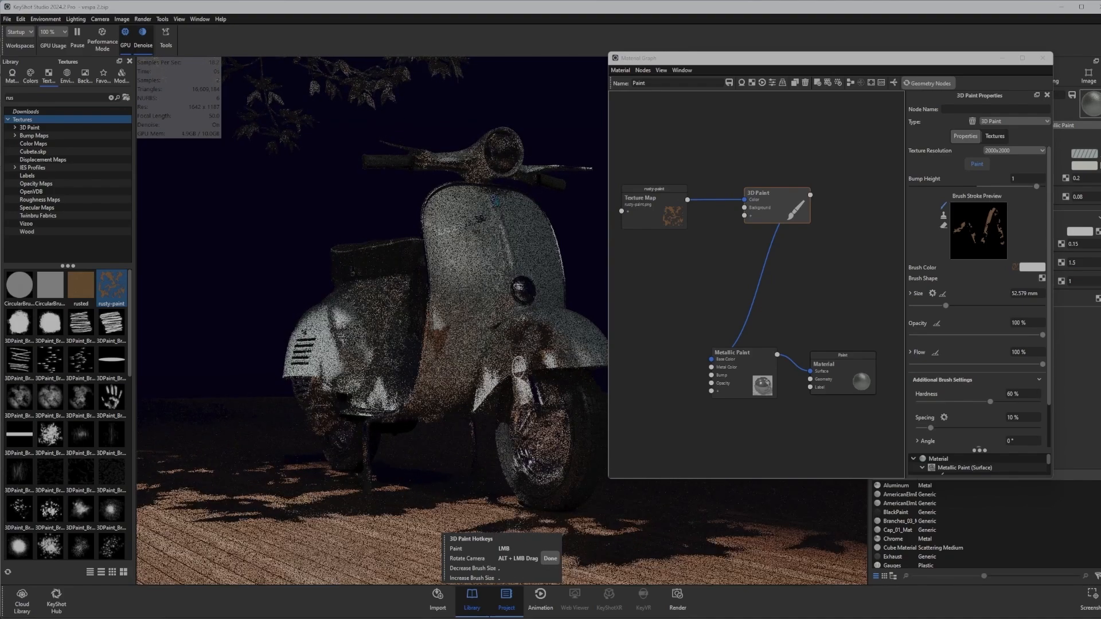
- Set the brush size to 24.4 mm and paint a finer rust stroke on the rear side panel
drag(947, 308, 926, 306)
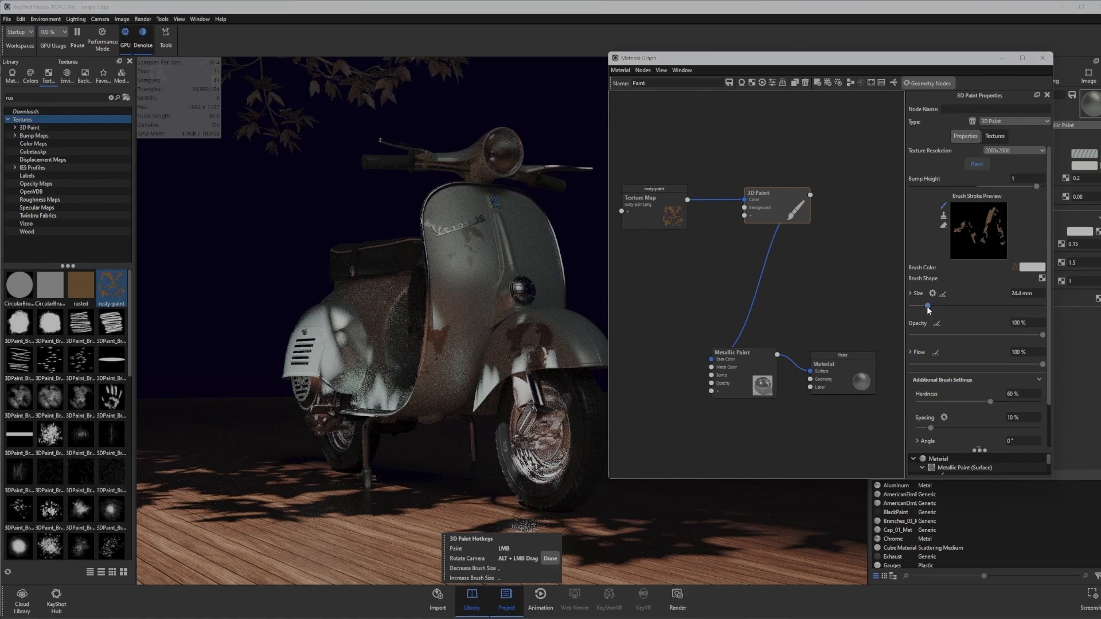
drag(341, 326, 357, 346)
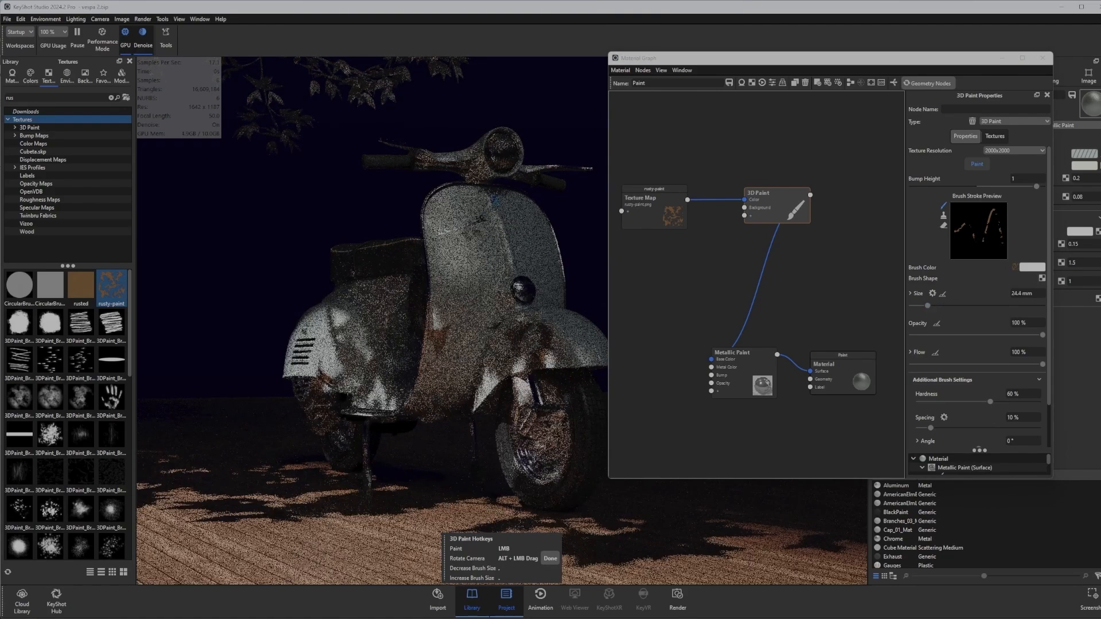
- Set the brush to 61.6 mm size, 83.1 % opacity and 83.7 % flow, and paint rust on the rear side panel and front shield
drag(939, 305, 953, 305)
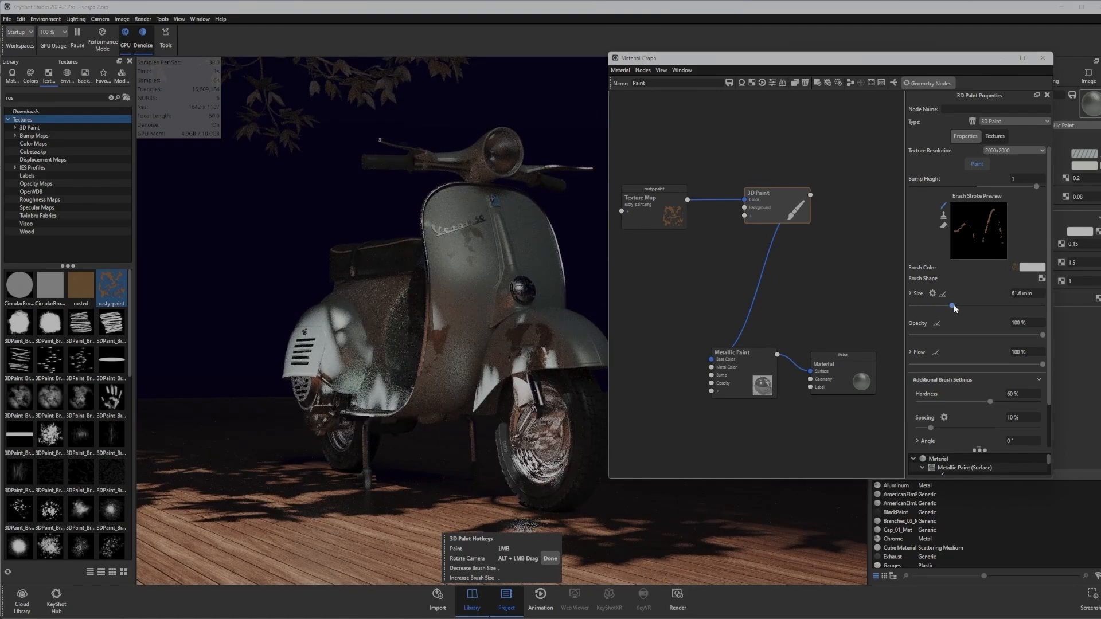
drag(1042, 335, 1037, 337)
mouse_move(376, 362)
mouse_down()
mouse_move(386, 330)
mouse_move(397, 367)
mouse_move(383, 410)
mouse_move(338, 396)
mouse_up()
drag(459, 228, 482, 241)
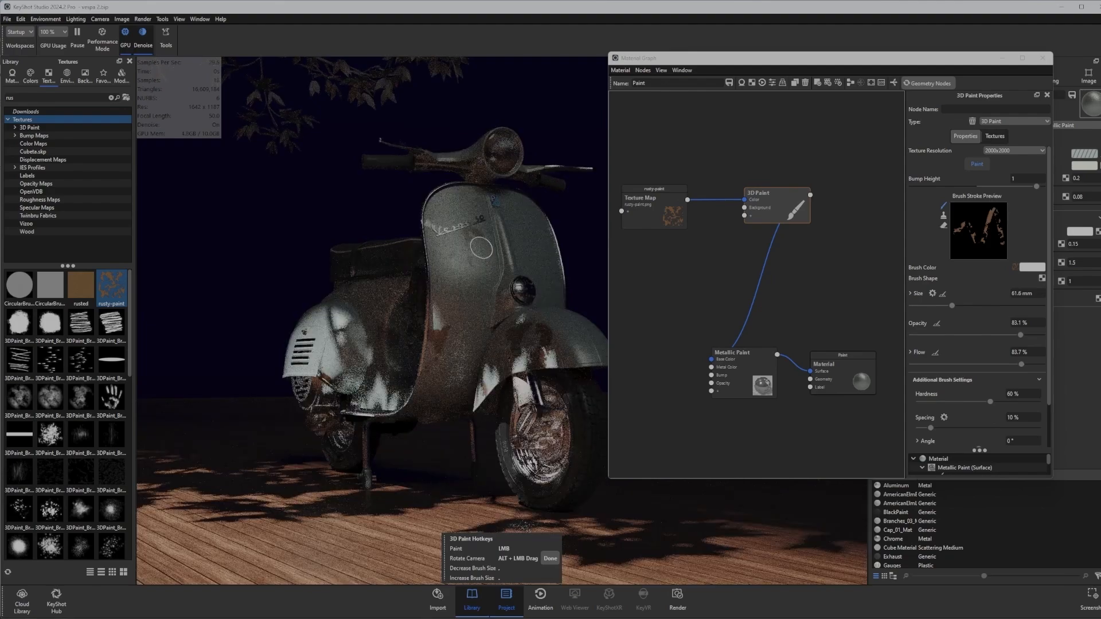
- Paint rust strokes on the handlebar housing, the front shield's upper and outer edges, the front fender and the rear vents
mouse_move(461, 152)
mouse_down()
mouse_move(477, 150)
mouse_move(487, 172)
mouse_move(500, 150)
mouse_up()
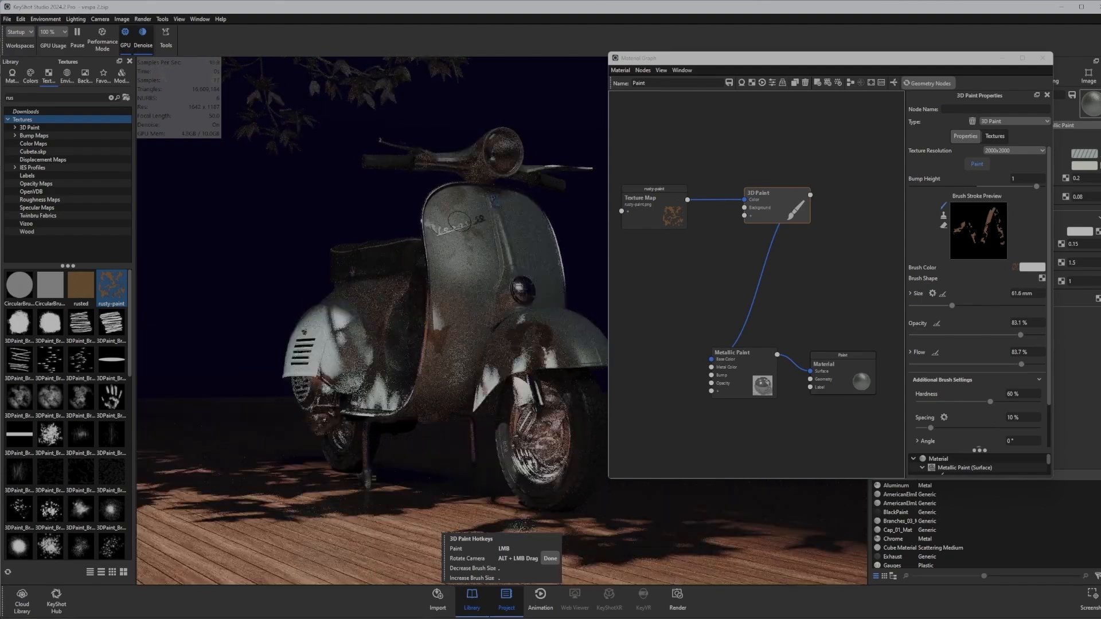
drag(468, 202, 432, 216)
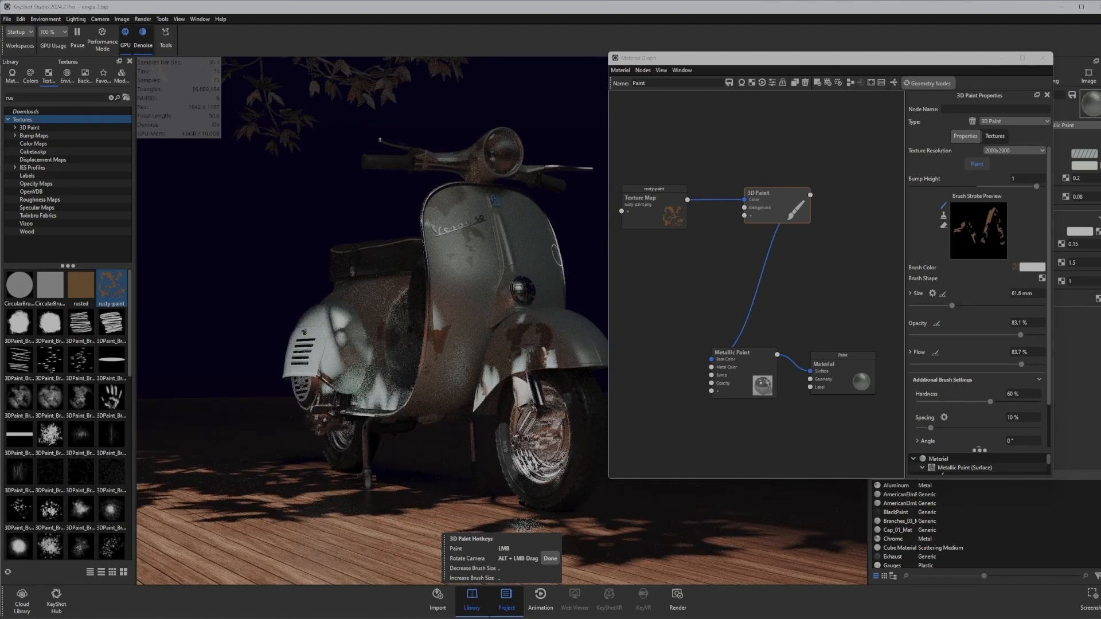
drag(556, 256, 545, 221)
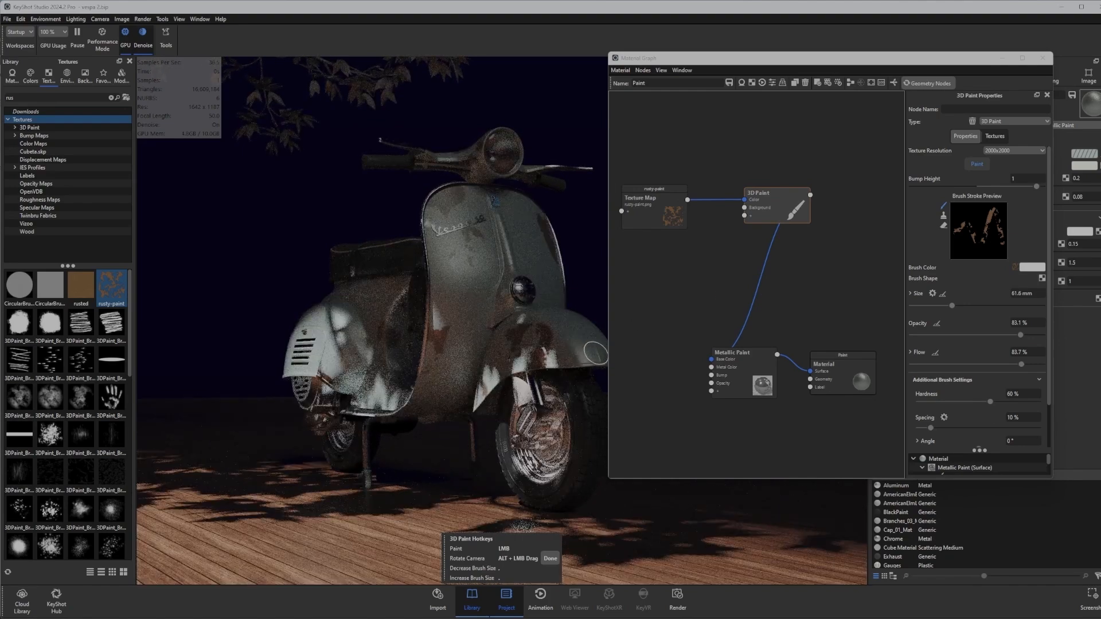
drag(595, 353, 595, 365)
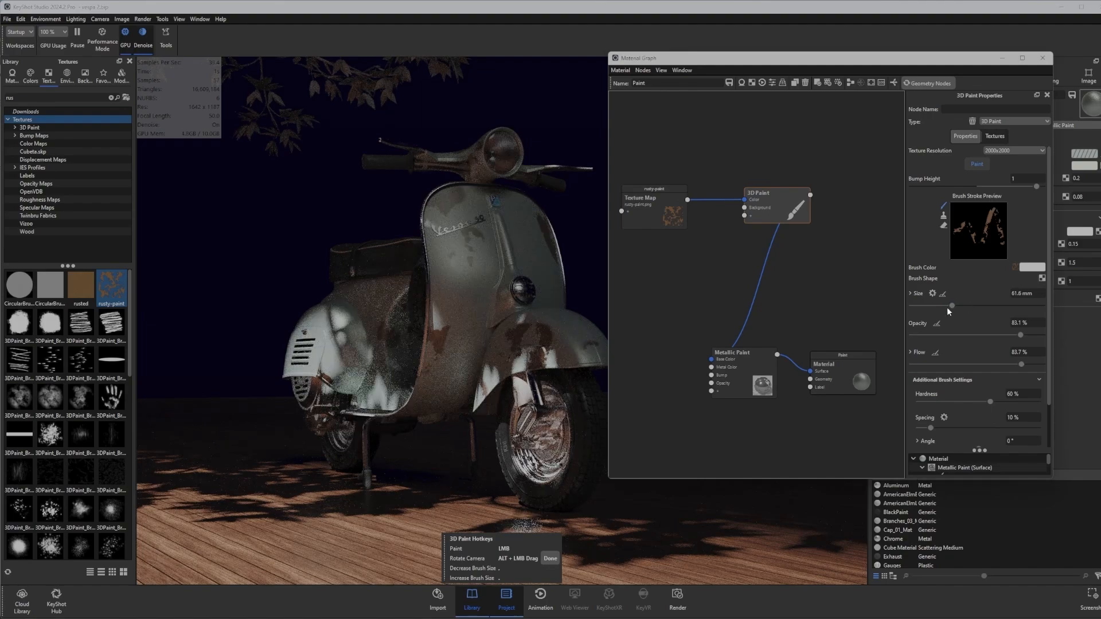
drag(300, 370, 323, 367)
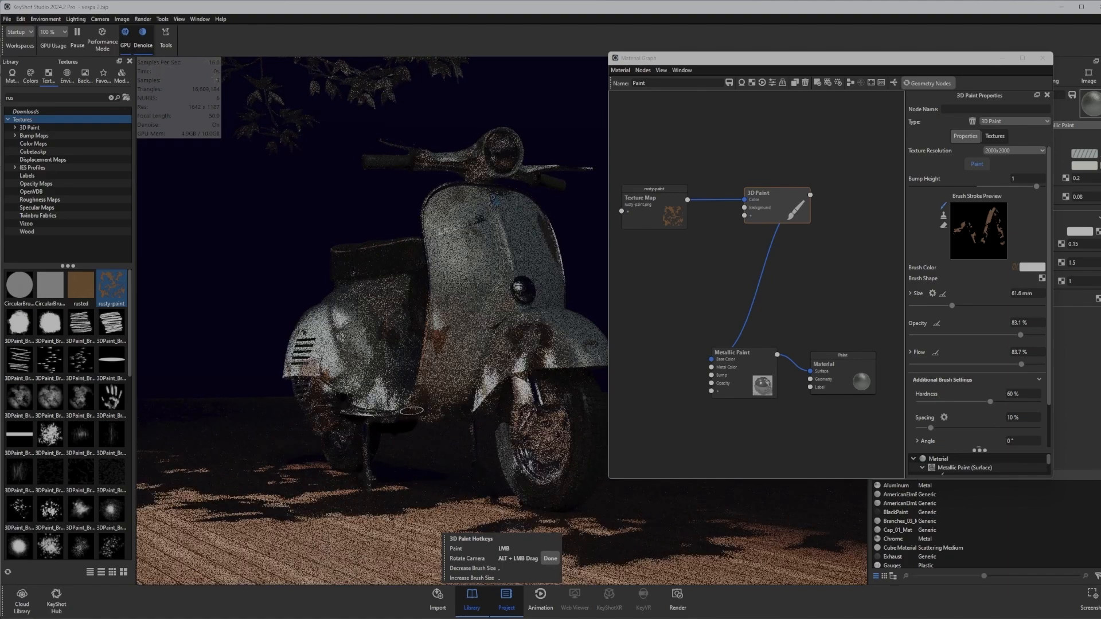
- Dab rust patches around the middle and lower front shield and on the handlebar housing
click(431, 245)
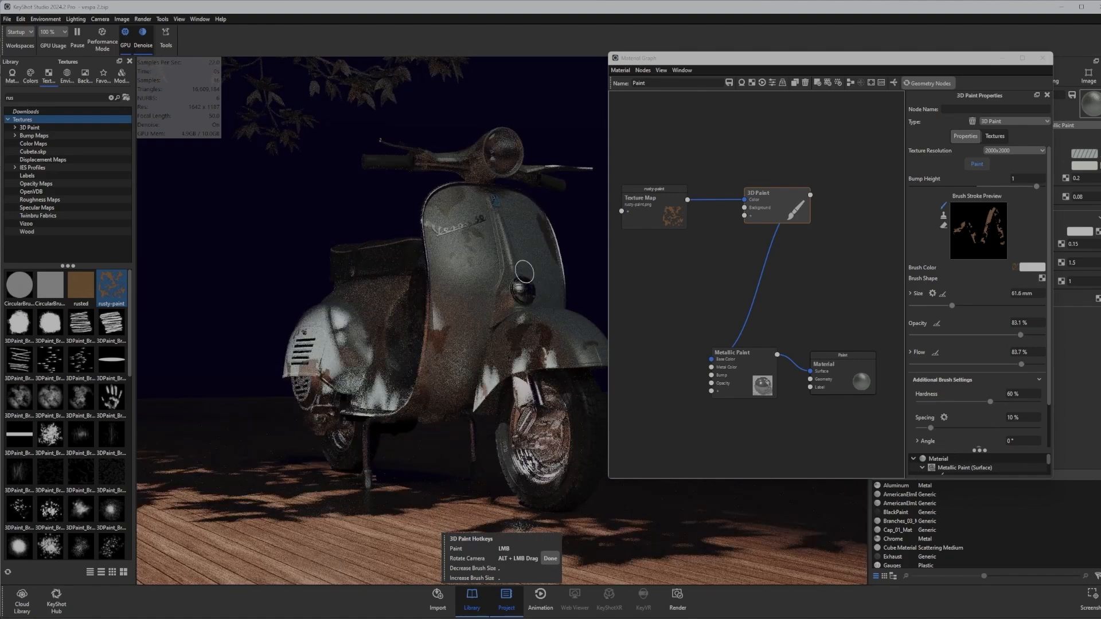
click(454, 255)
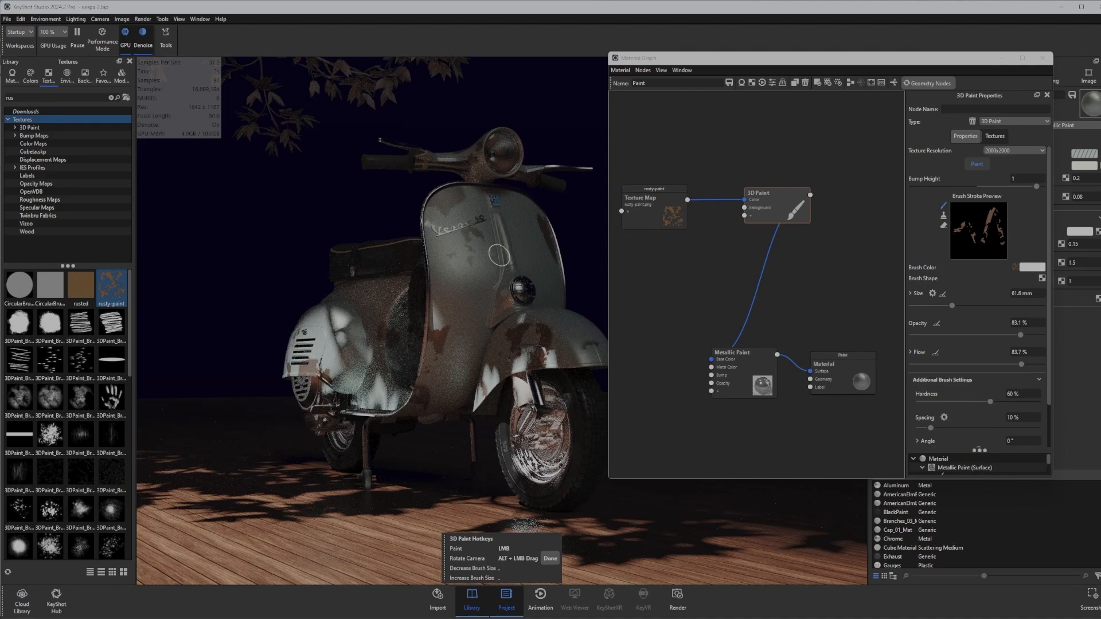
click(506, 251)
click(495, 321)
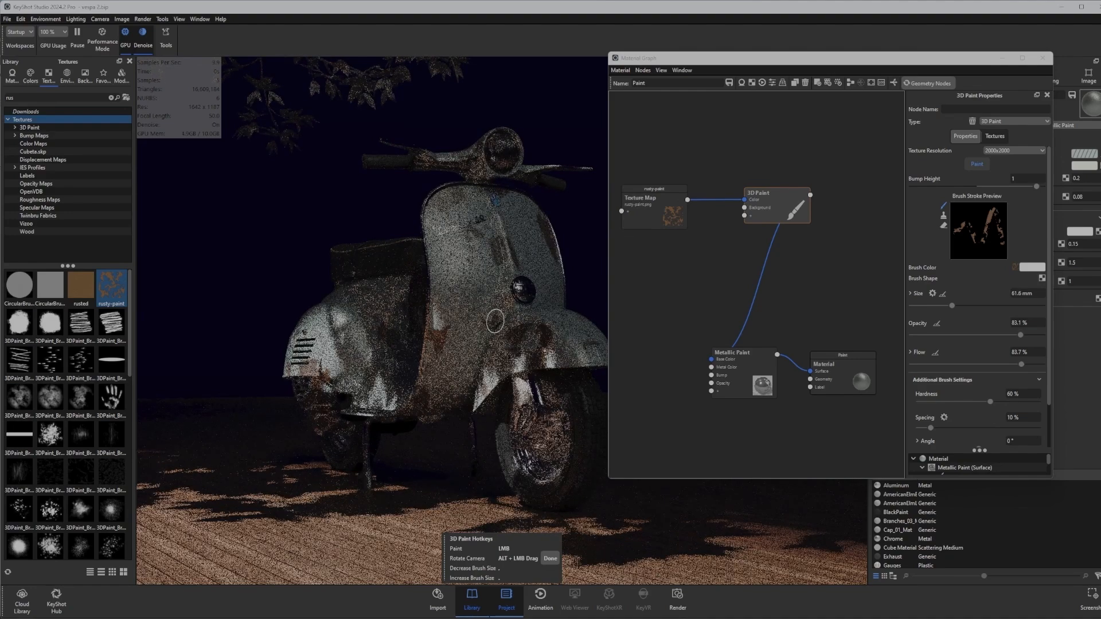
click(478, 165)
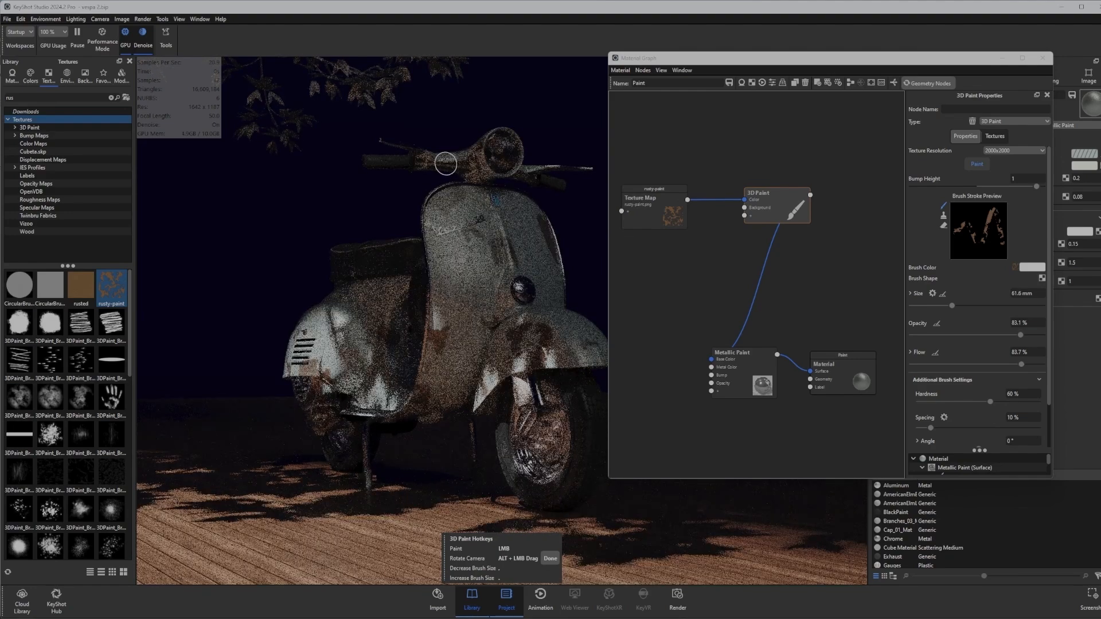
- Dab rust onto the rear side panel and the front fender, finish 3D painting and close the material graph
click(351, 318)
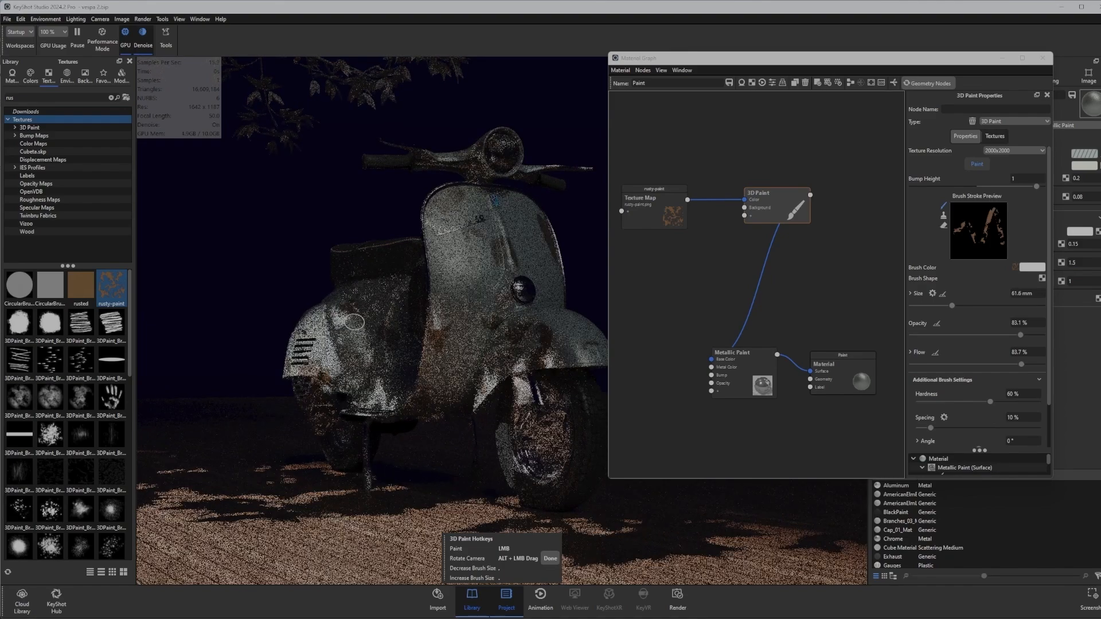
click(362, 285)
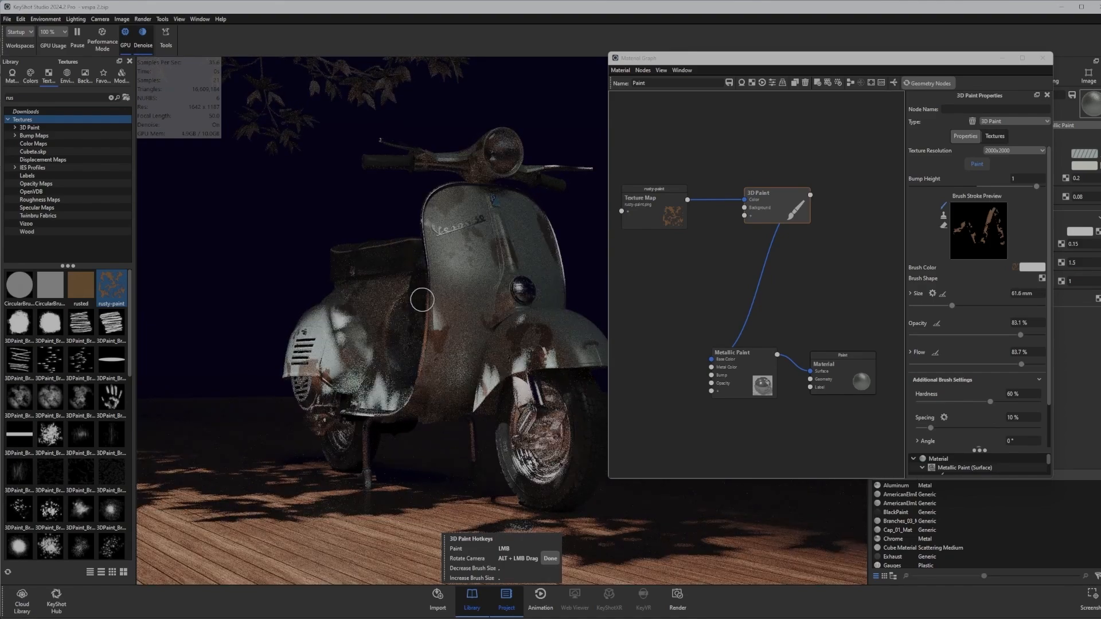
click(579, 326)
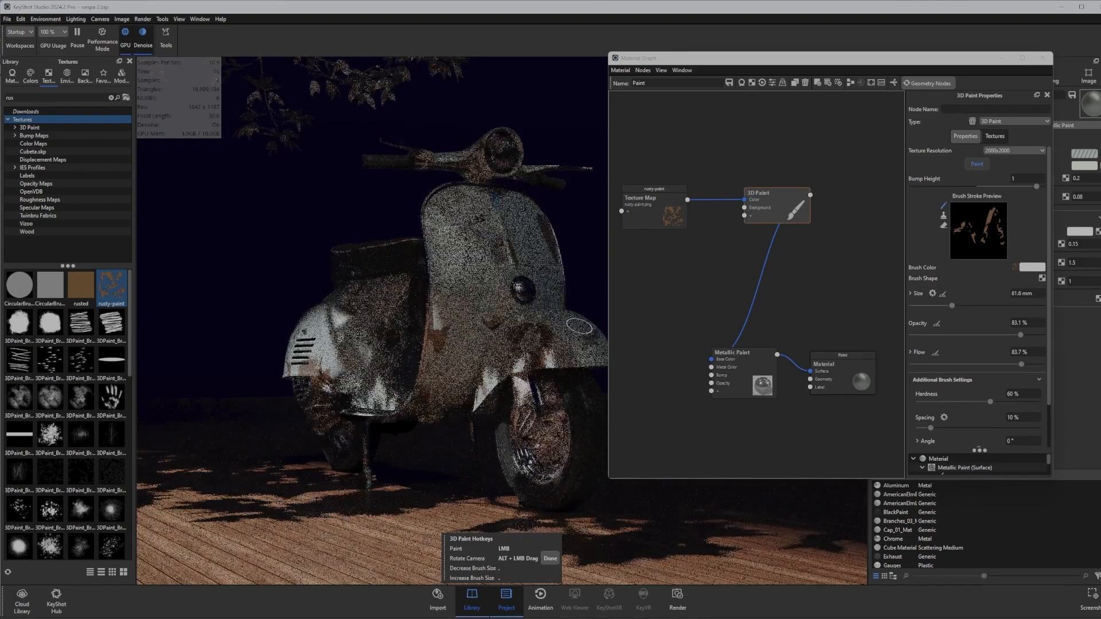
click(590, 364)
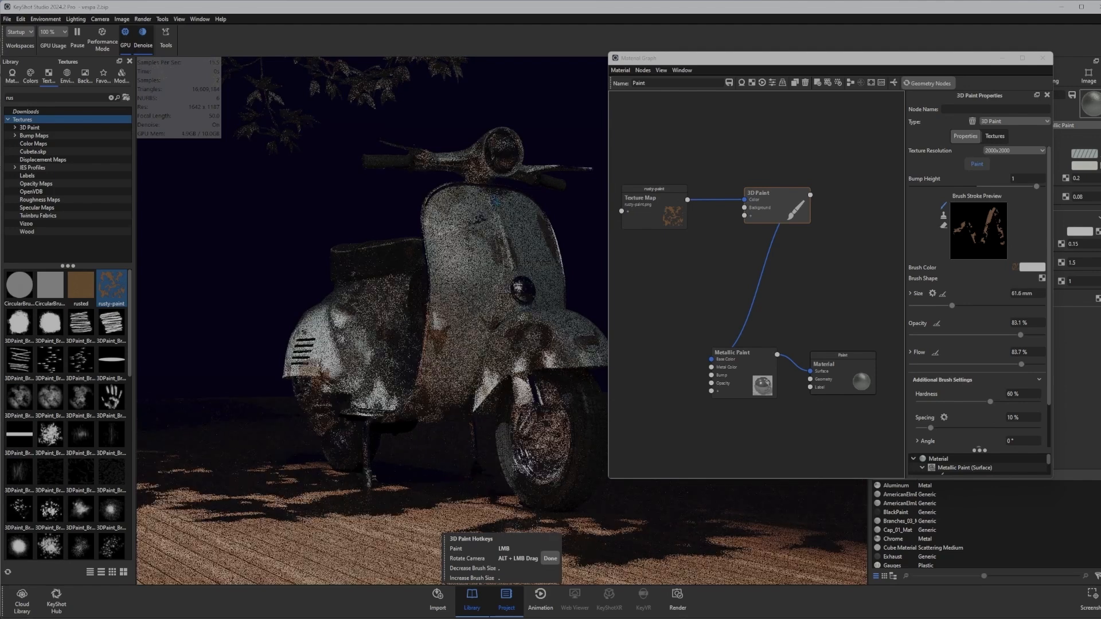
click(551, 558)
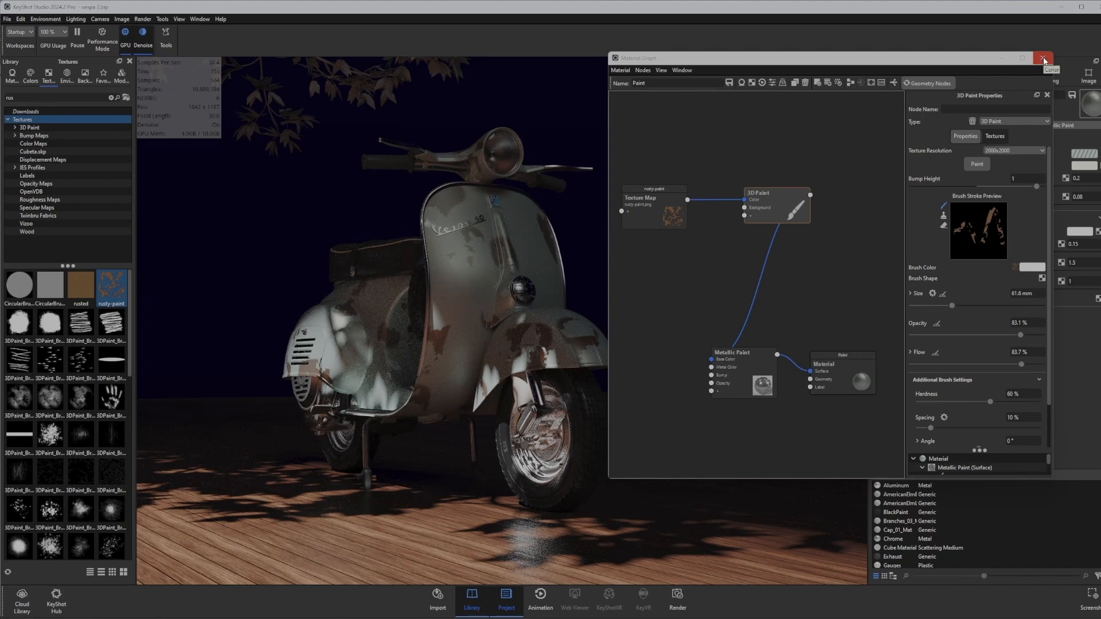
click(1043, 59)
- Unhide the cube with the scattering-medium Cube Material in the scene tree to bring back the volumetric haze
click(890, 75)
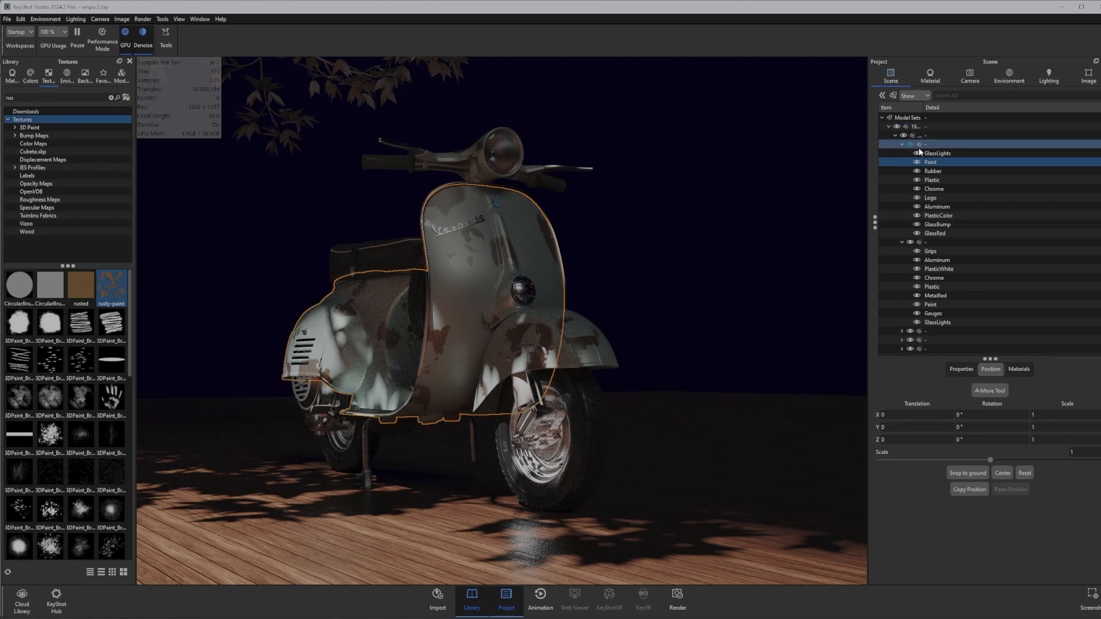
scroll(914, 315, down, 3)
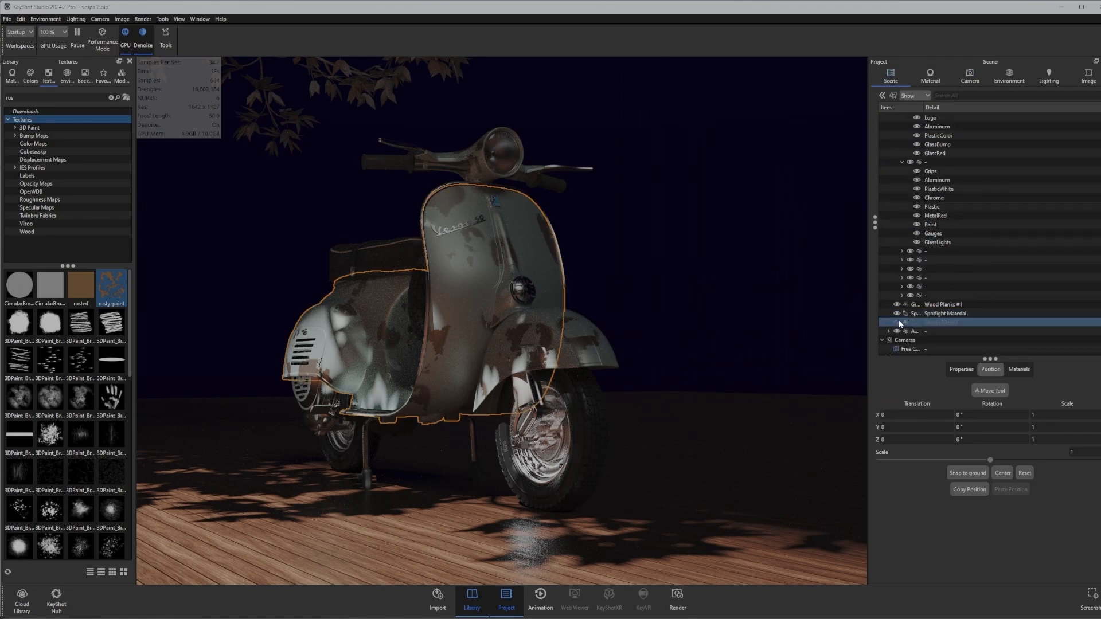
click(899, 321)
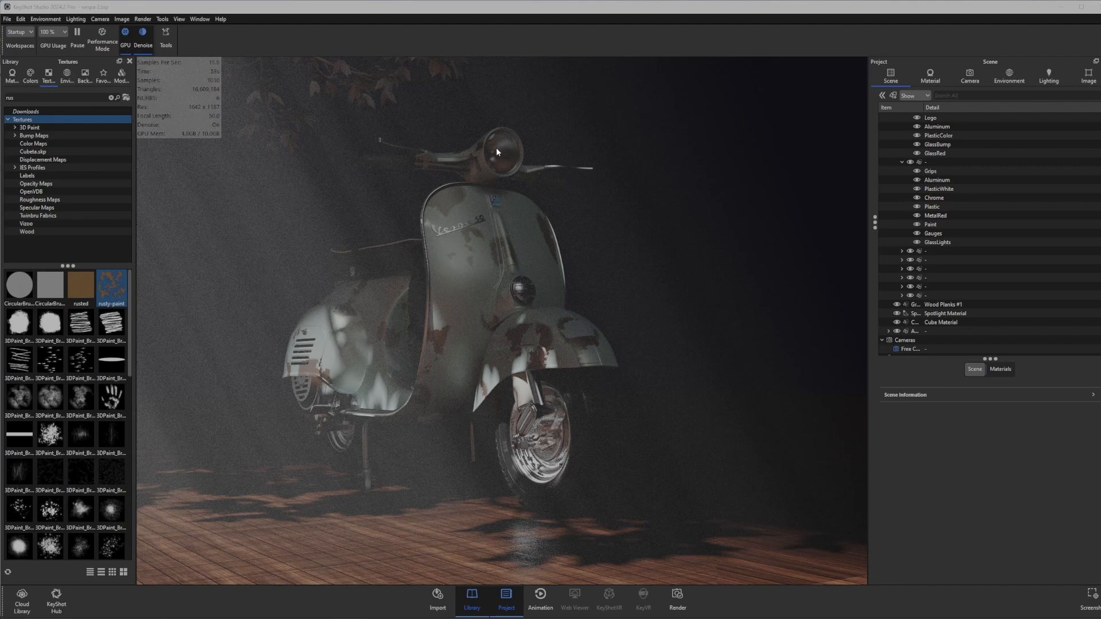
- Add a sphere to the scene and scale it down uniformly to about 163 mm
click(19, 19)
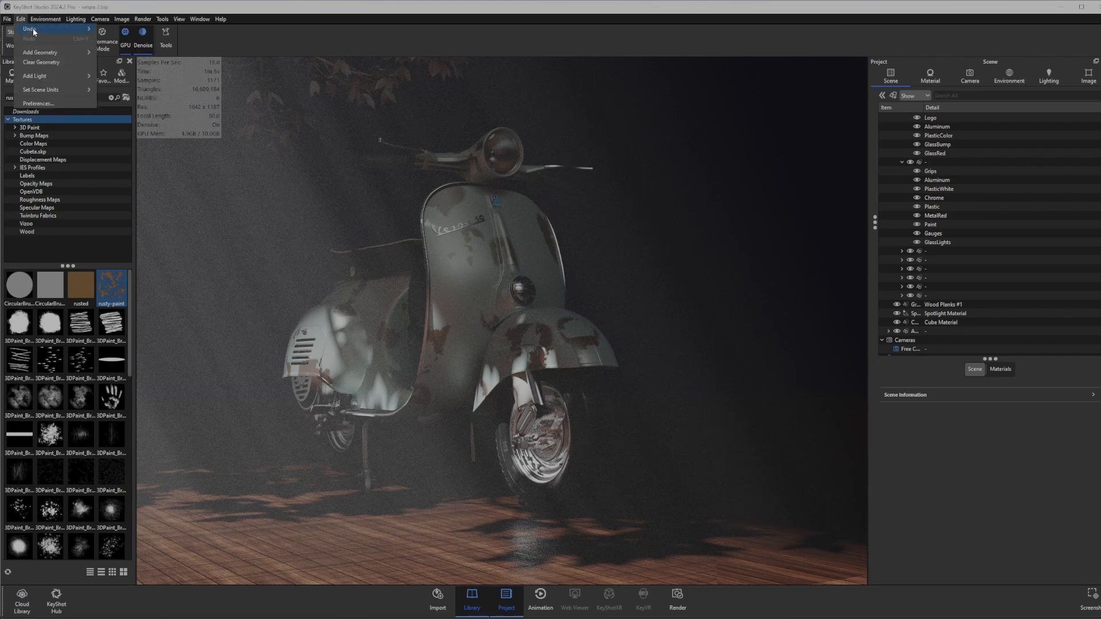
mouse_move(70, 57)
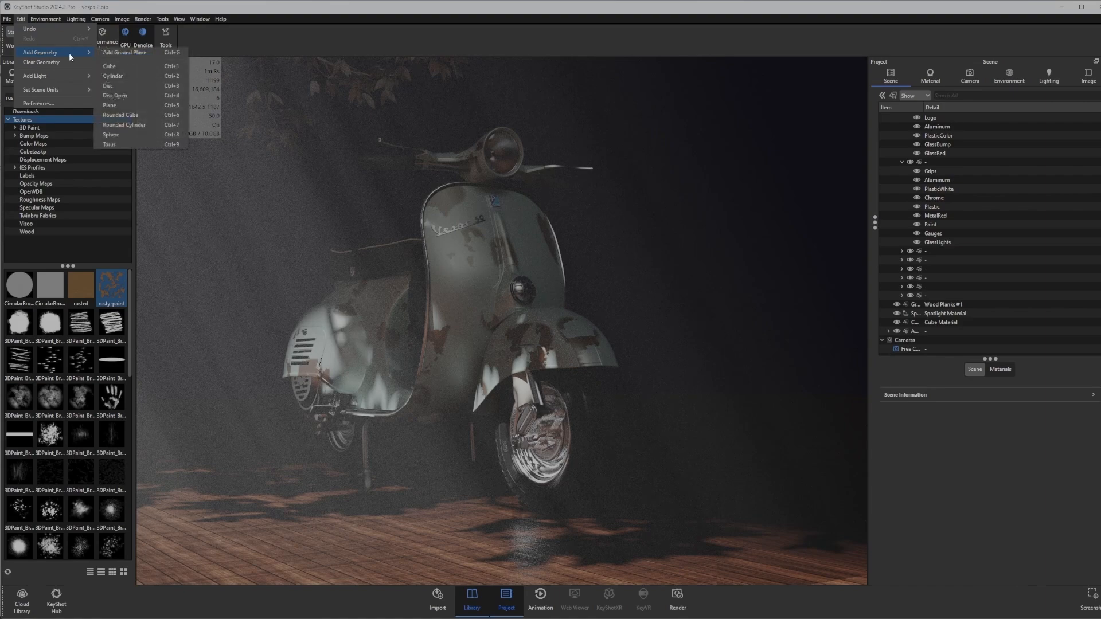
click(111, 135)
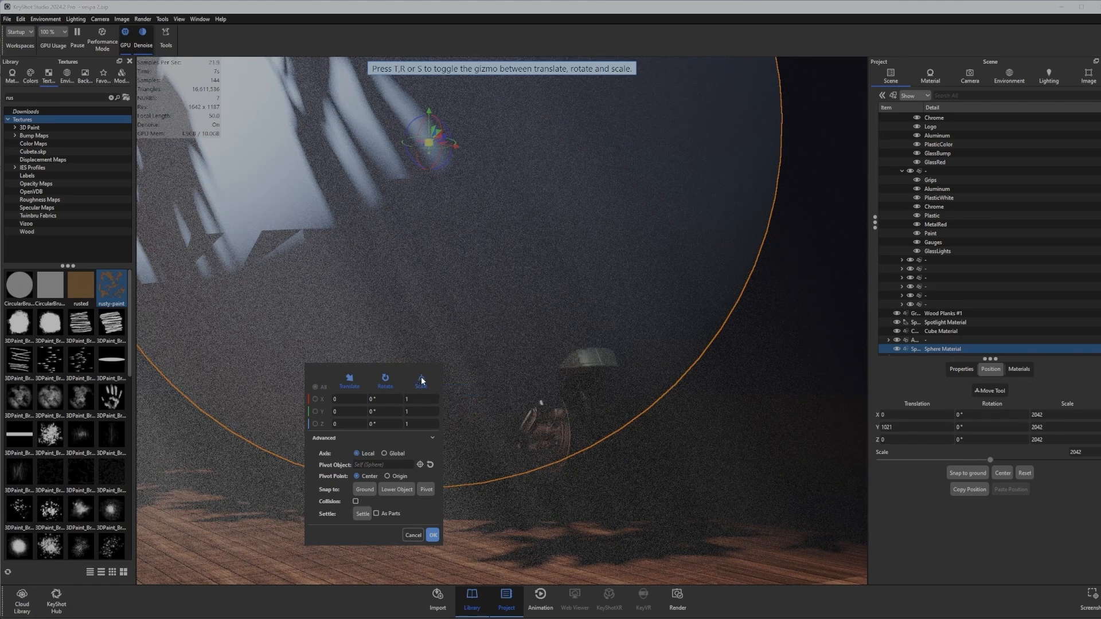
drag(428, 142, 38, 4)
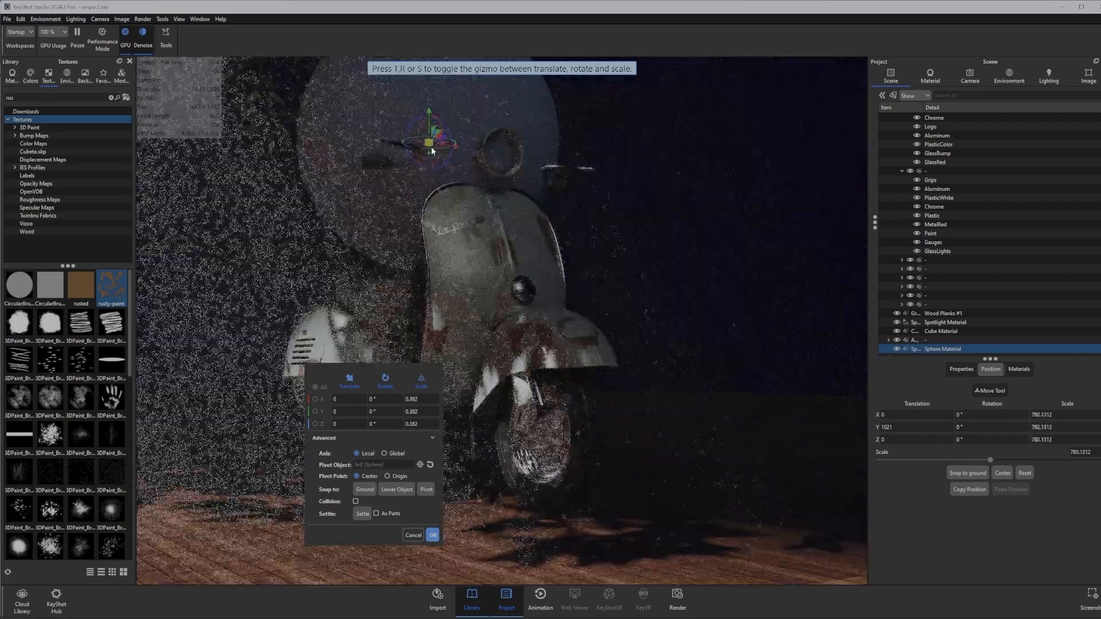
drag(429, 142, 2, 5)
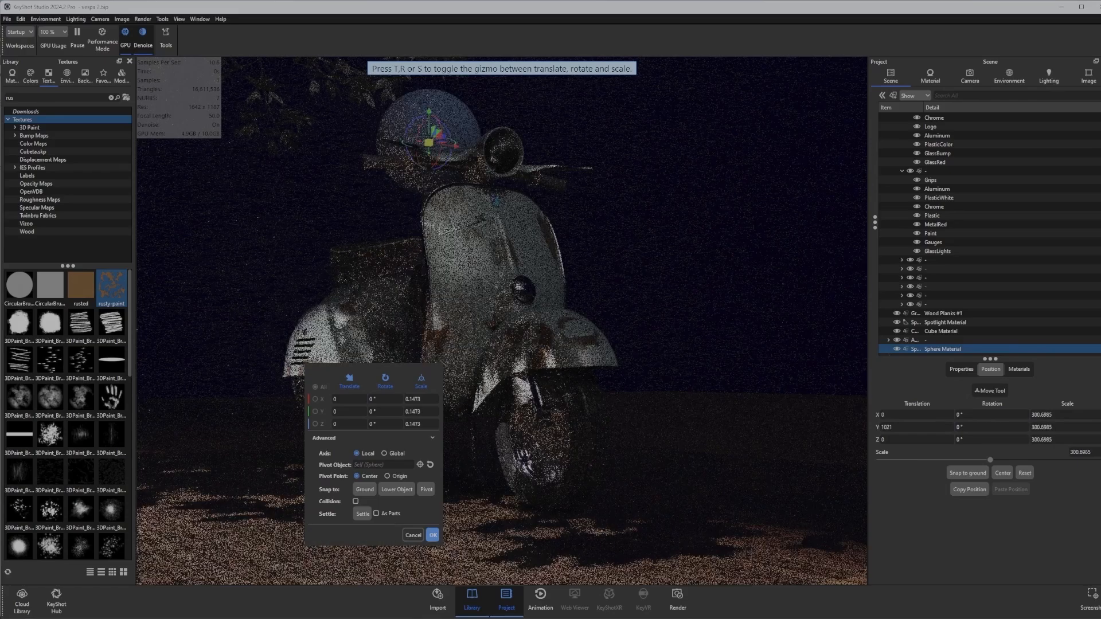
drag(429, 145, 381, 2)
drag(430, 141, 175, 3)
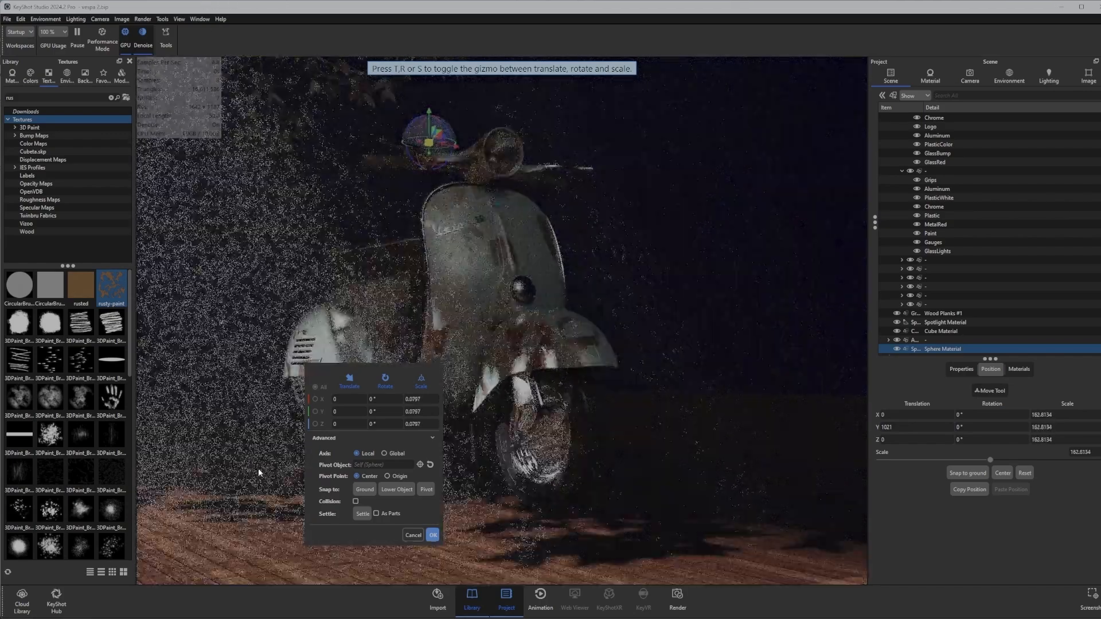
click(433, 535)
- Save a screenshot of the render, open the Geometry View and centre it on the sphere
key(p)
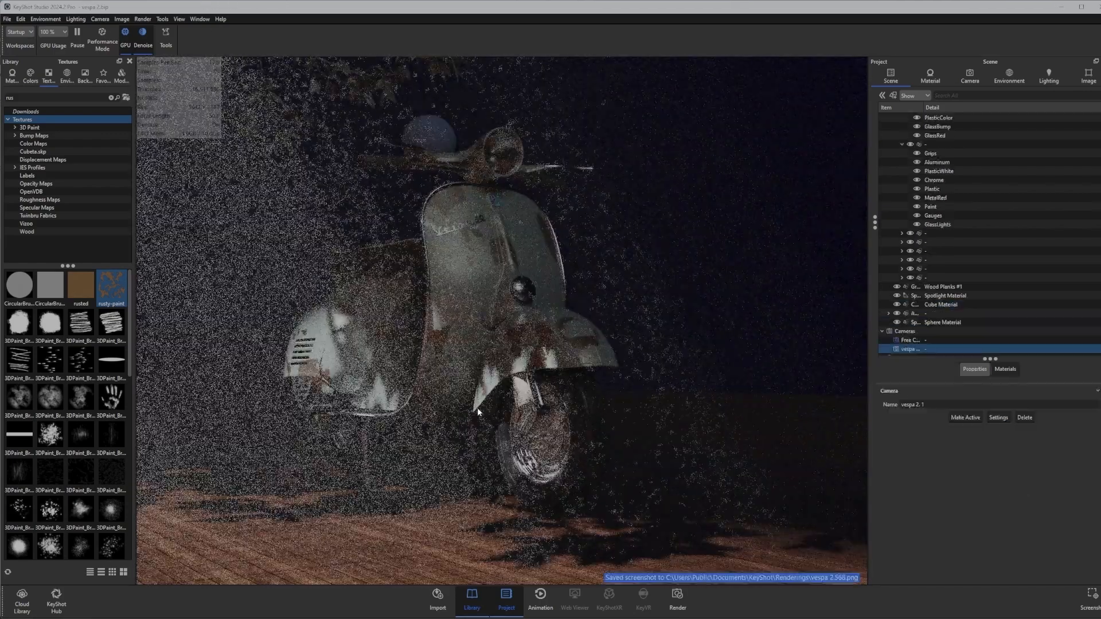
click(504, 556)
key(o)
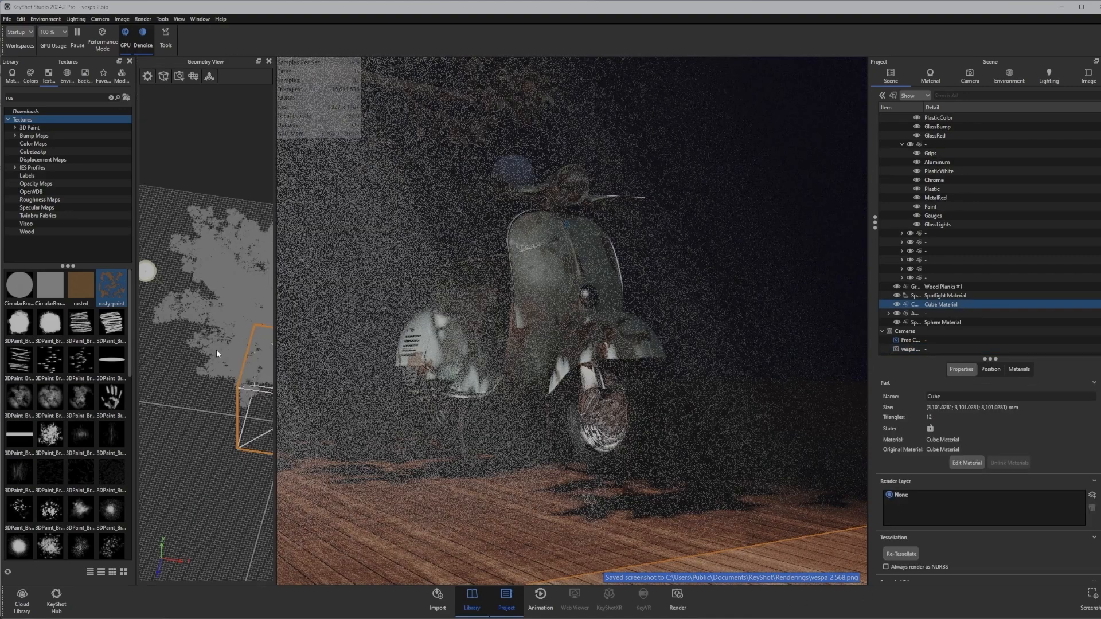
click(942, 322)
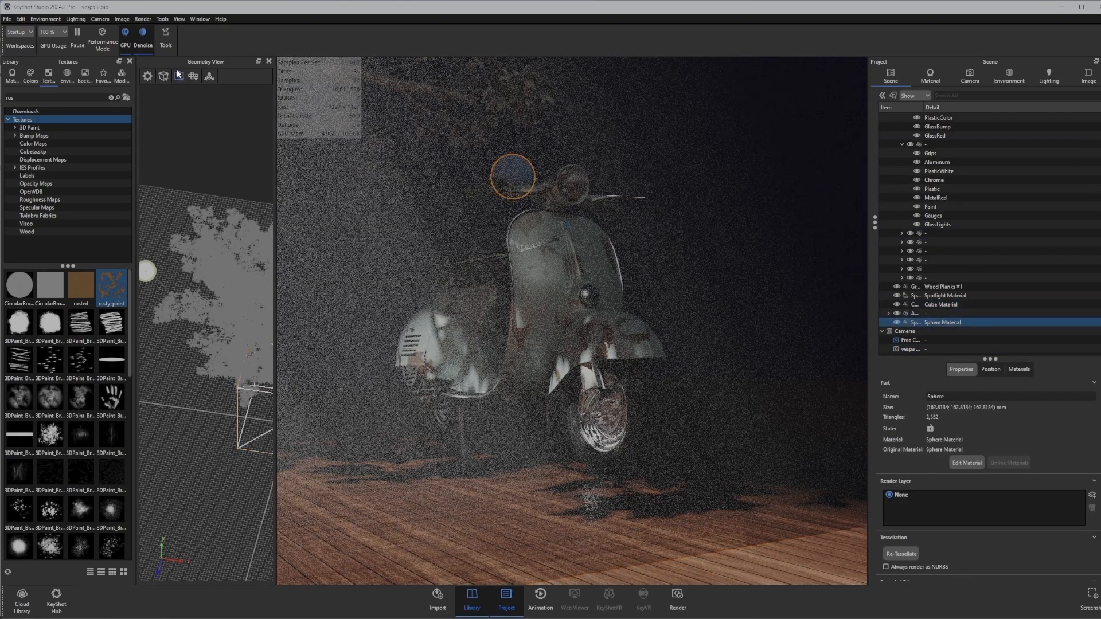
right_click(185, 136)
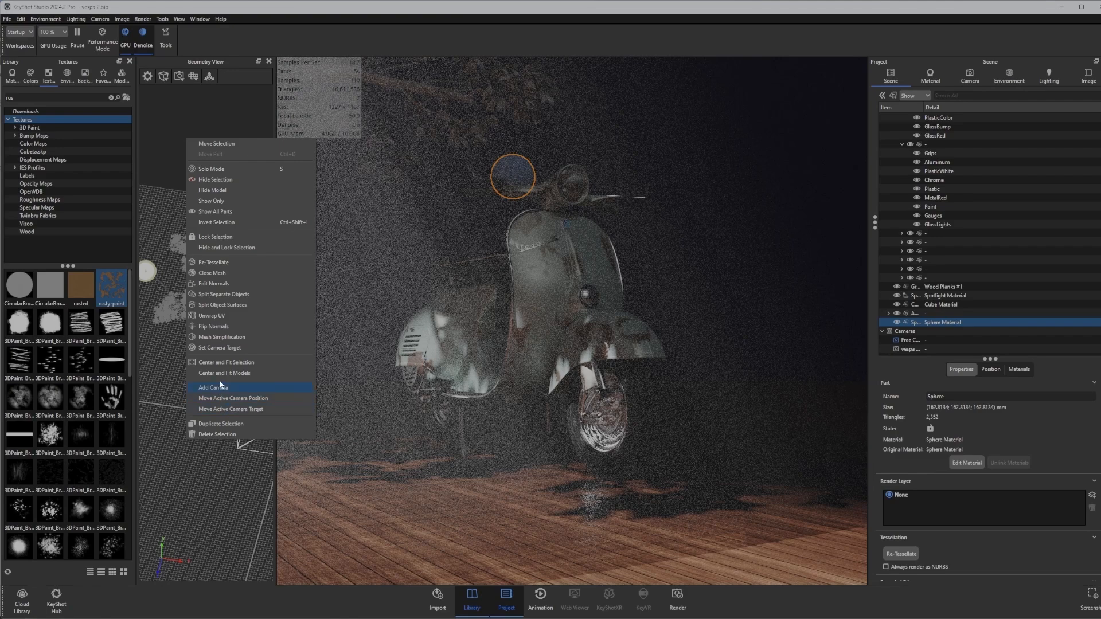
click(222, 364)
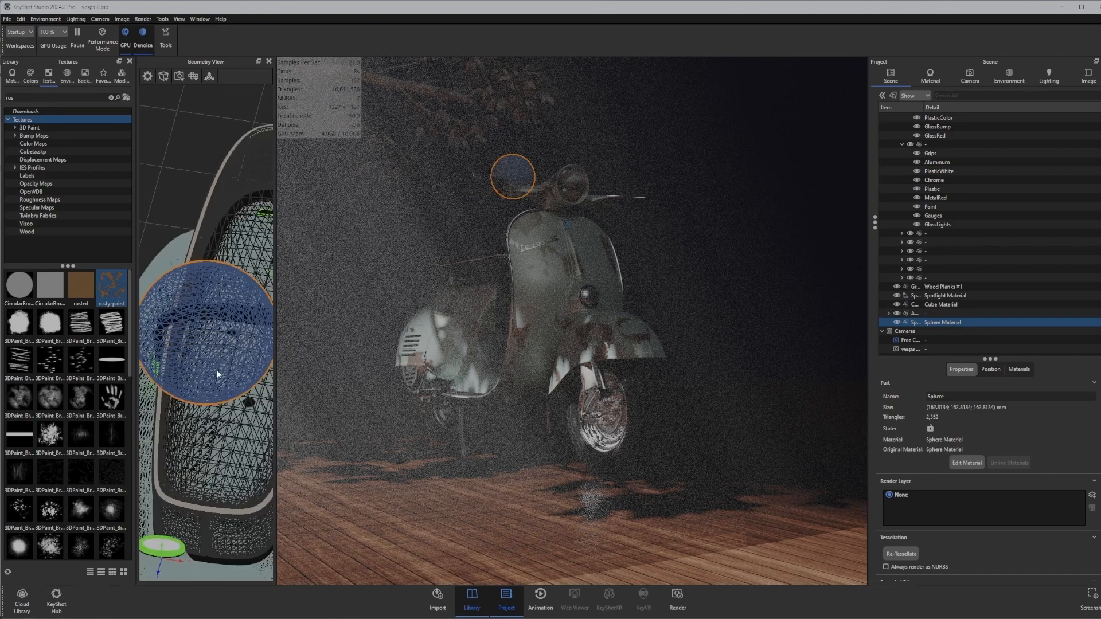
- In the front view, move the sphere down to the headlight's height, at about Y 919
click(193, 76)
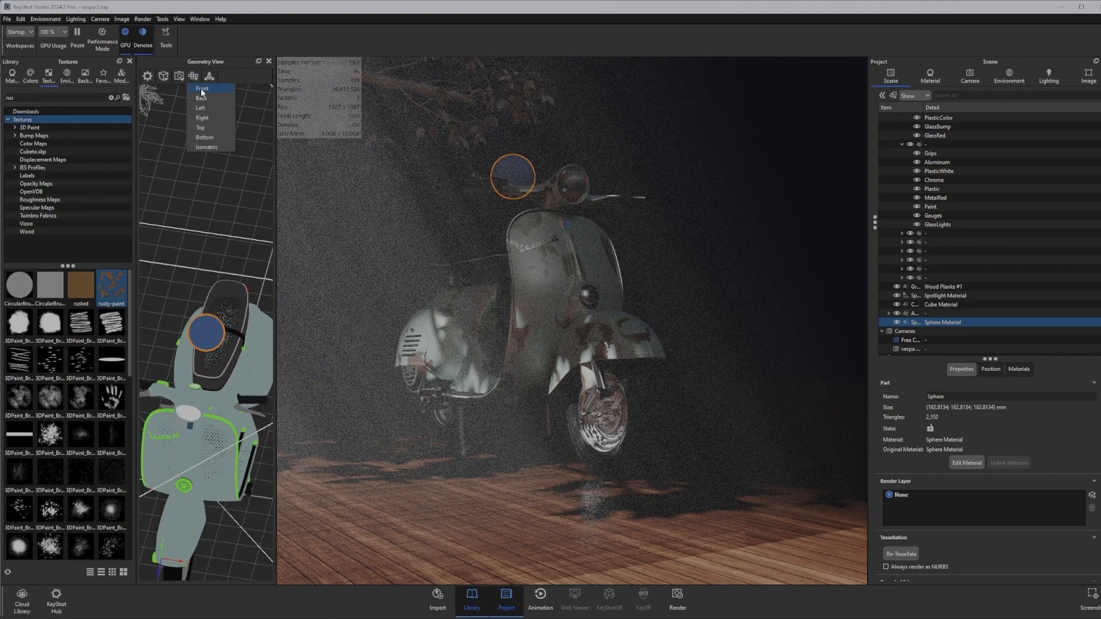
click(201, 90)
right_click(204, 269)
click(217, 273)
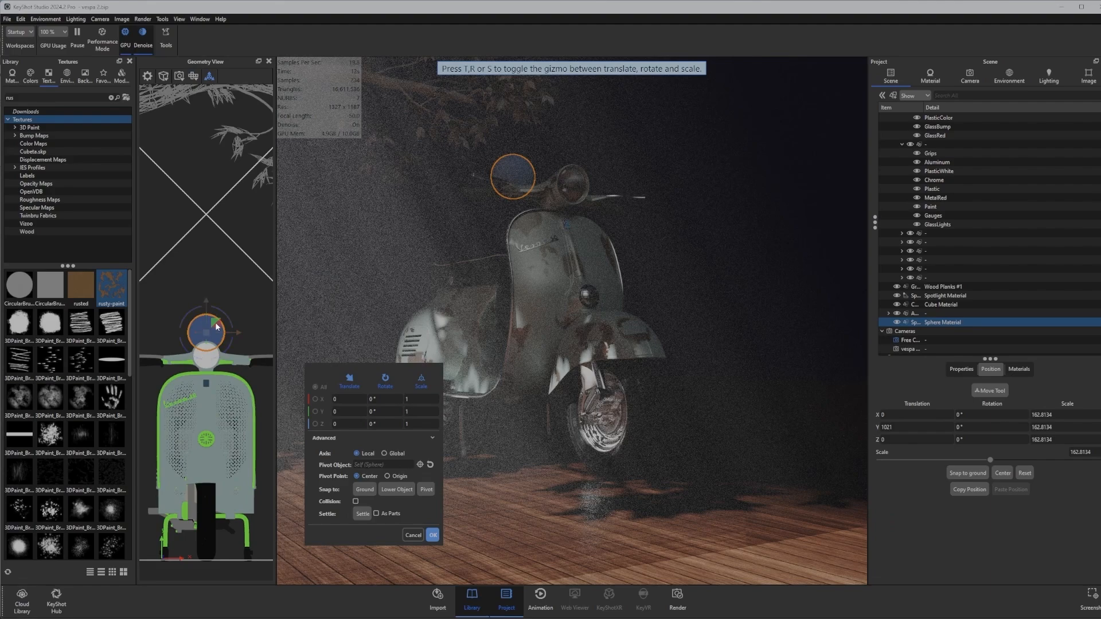
drag(217, 327, 217, 353)
drag(216, 348, 218, 344)
- In the top view, move the sphere forward to the headlight, at about Z 361, and accept the move
click(193, 76)
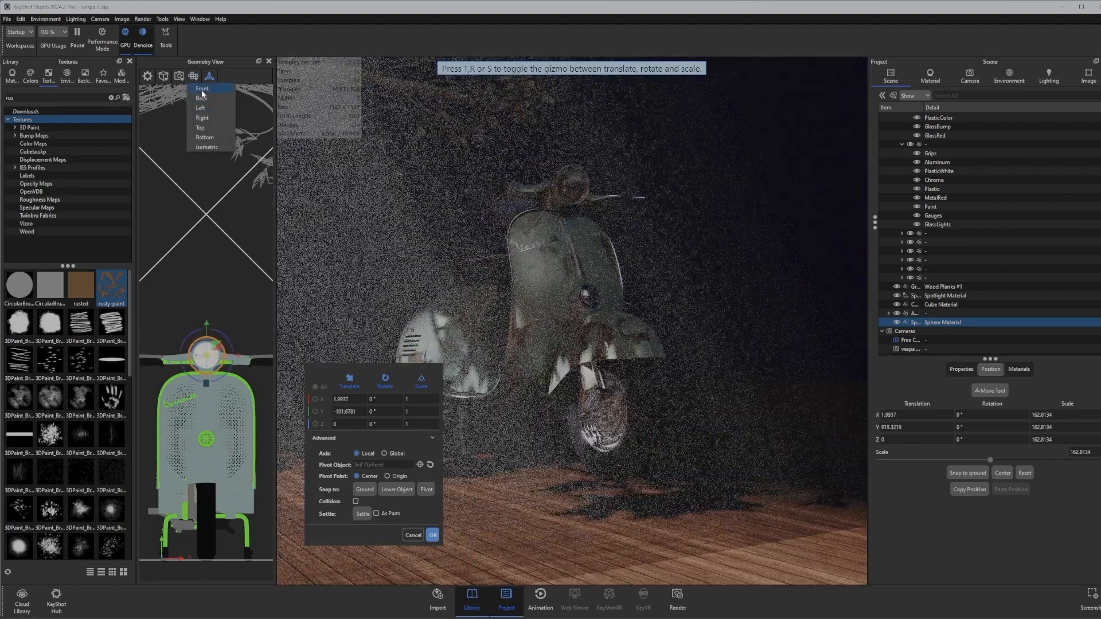
click(200, 128)
drag(207, 365, 210, 424)
drag(229, 331, 225, 442)
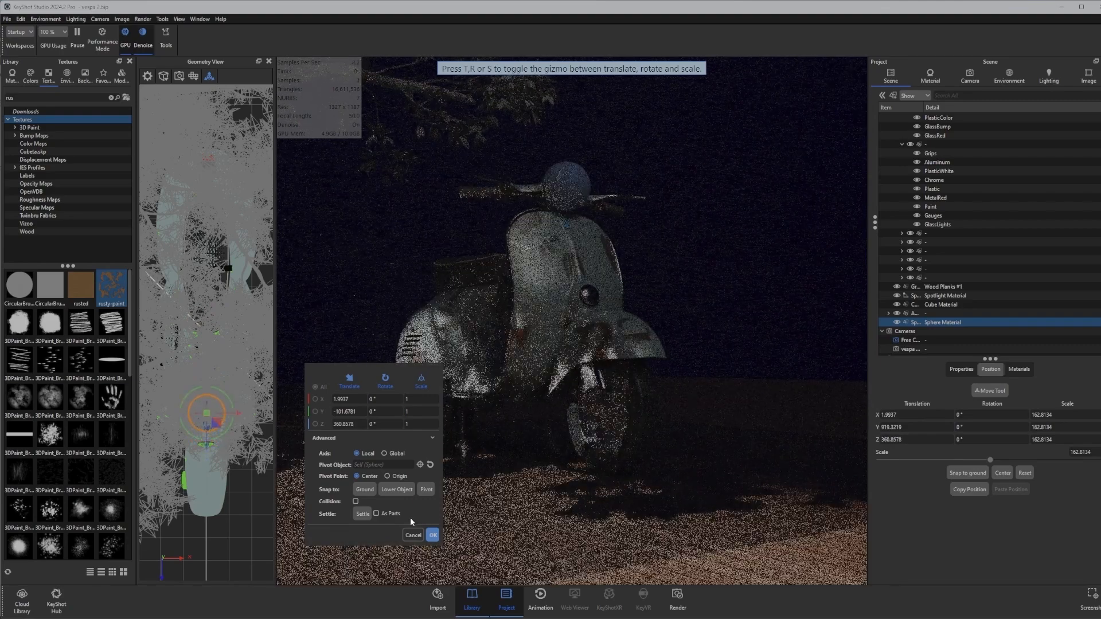
click(433, 535)
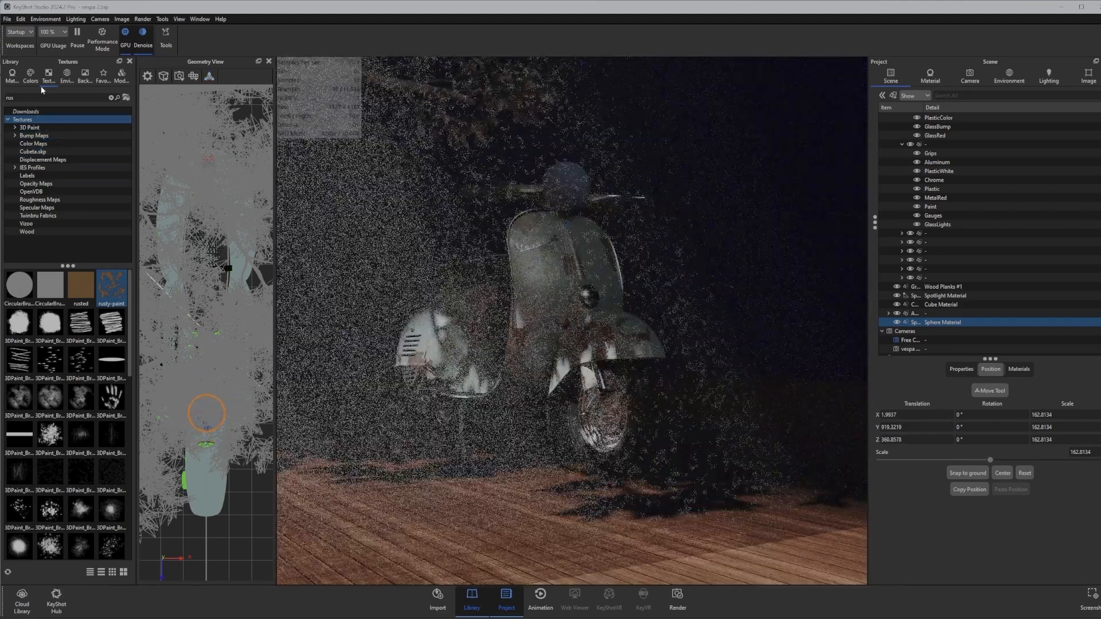
- Open the IES Light category under Light in the materials library
click(12, 74)
scroll(26, 138, up, 3)
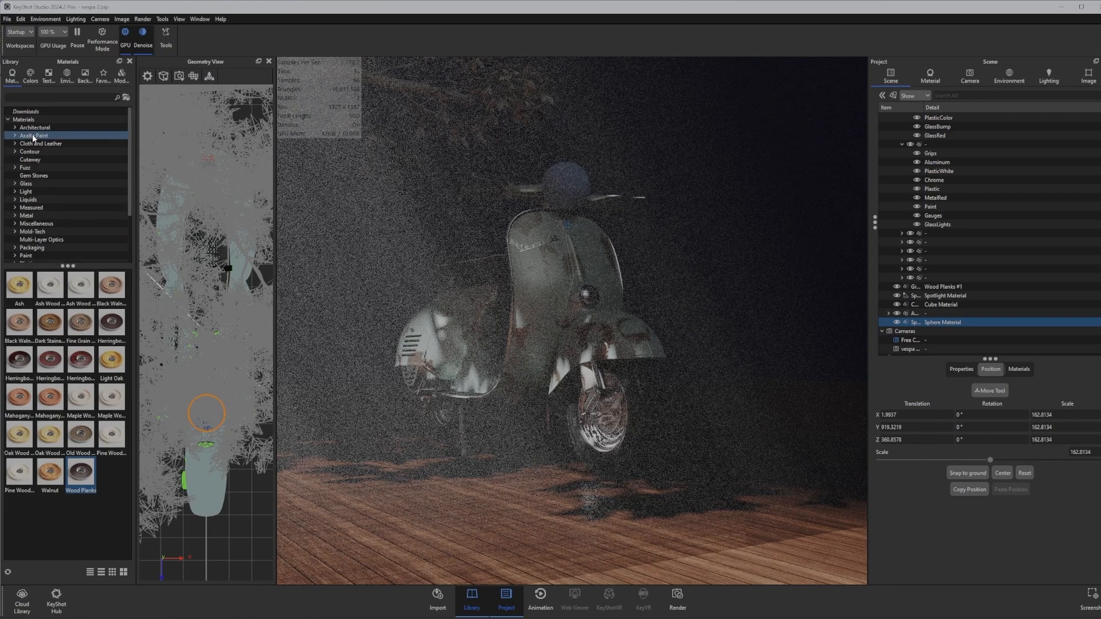
click(36, 193)
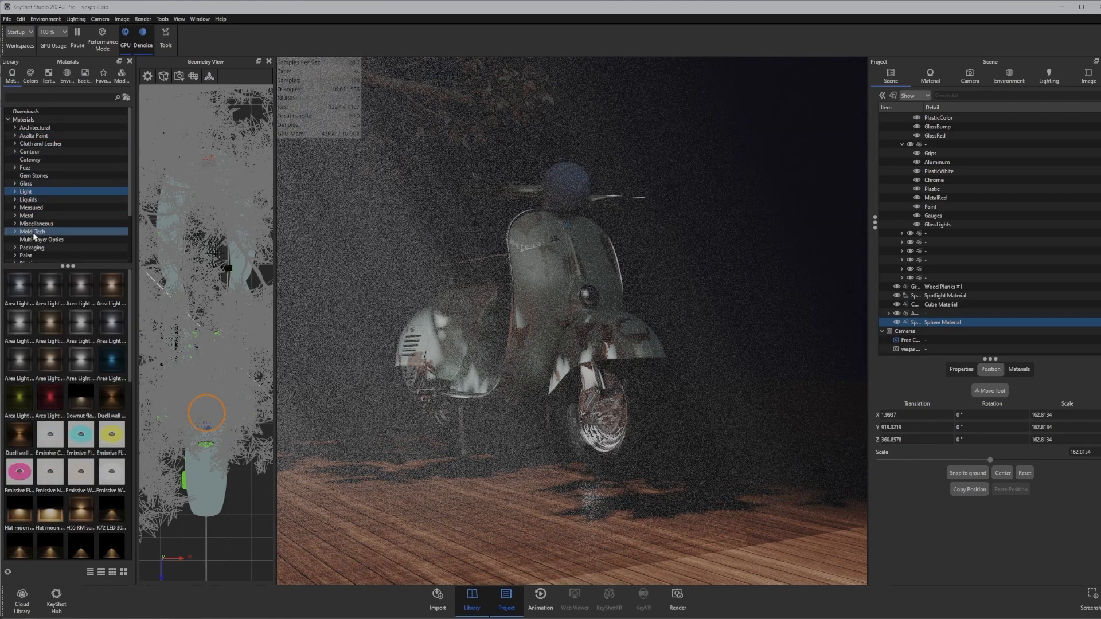
click(15, 192)
click(35, 216)
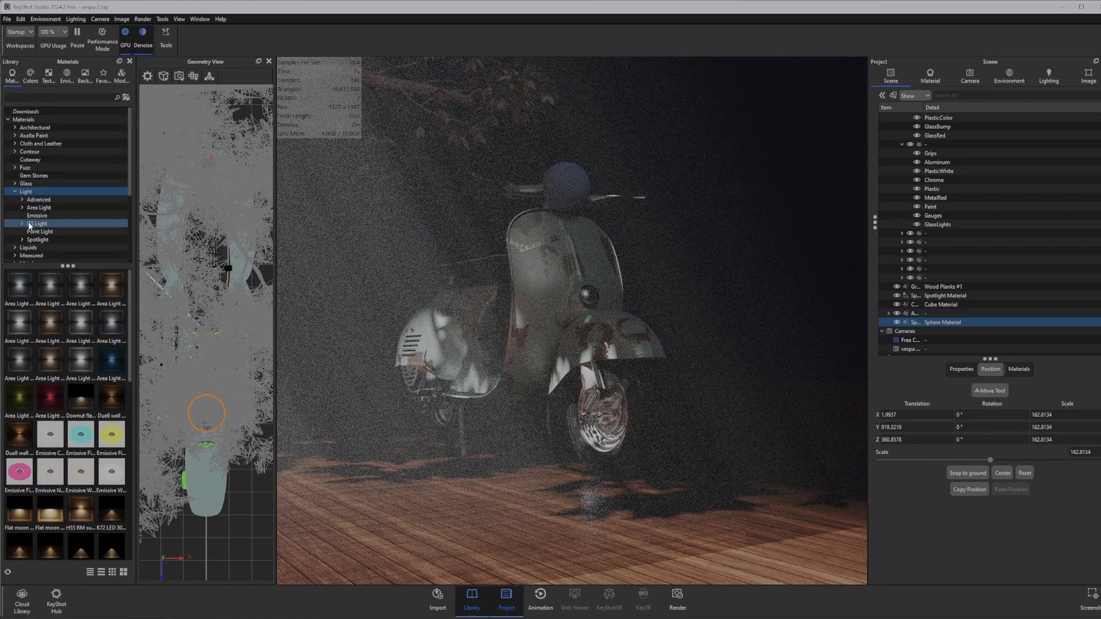
click(34, 224)
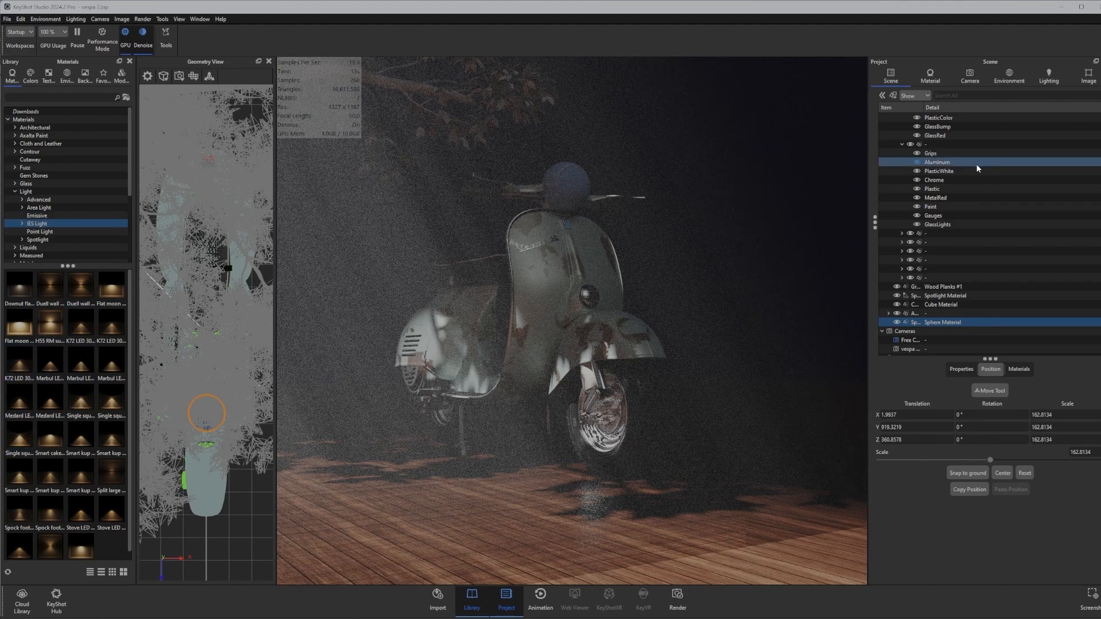
- Apply the K72 LED 3000K 40° IES light material to the sphere in the scene tree
mouse_move(23, 331)
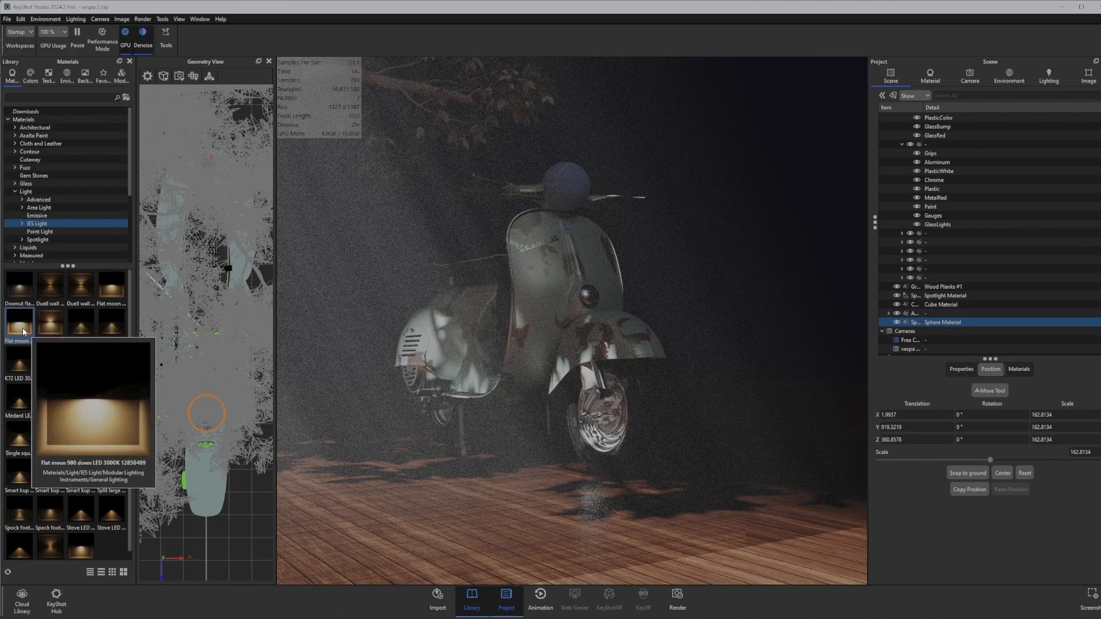
mouse_move(24, 367)
drag(24, 367, 645, 208)
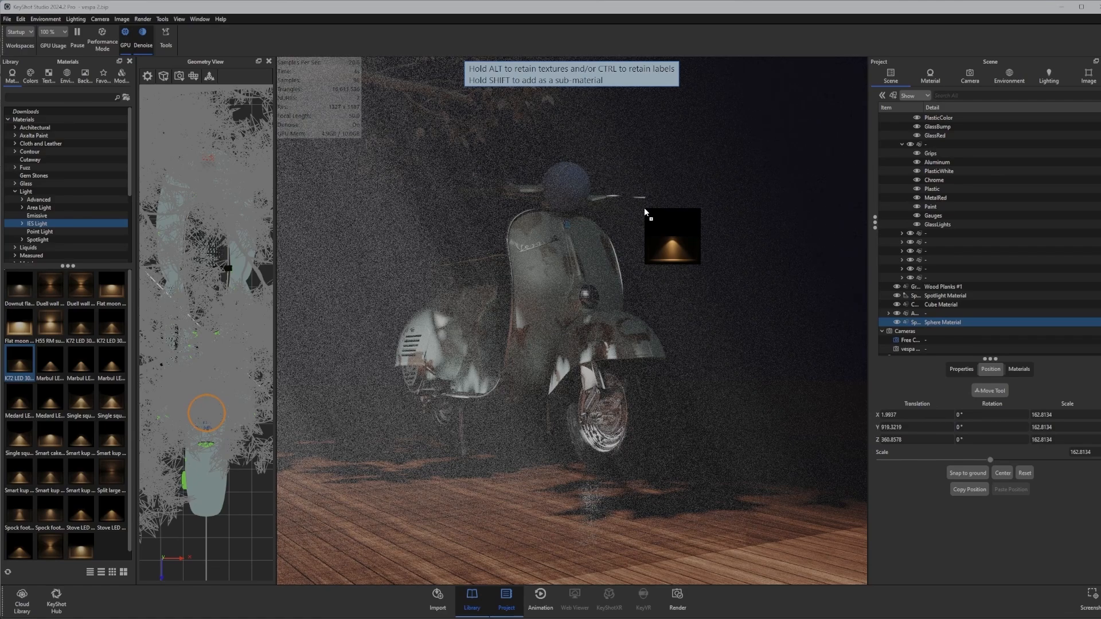
drag(644, 211, 946, 326)
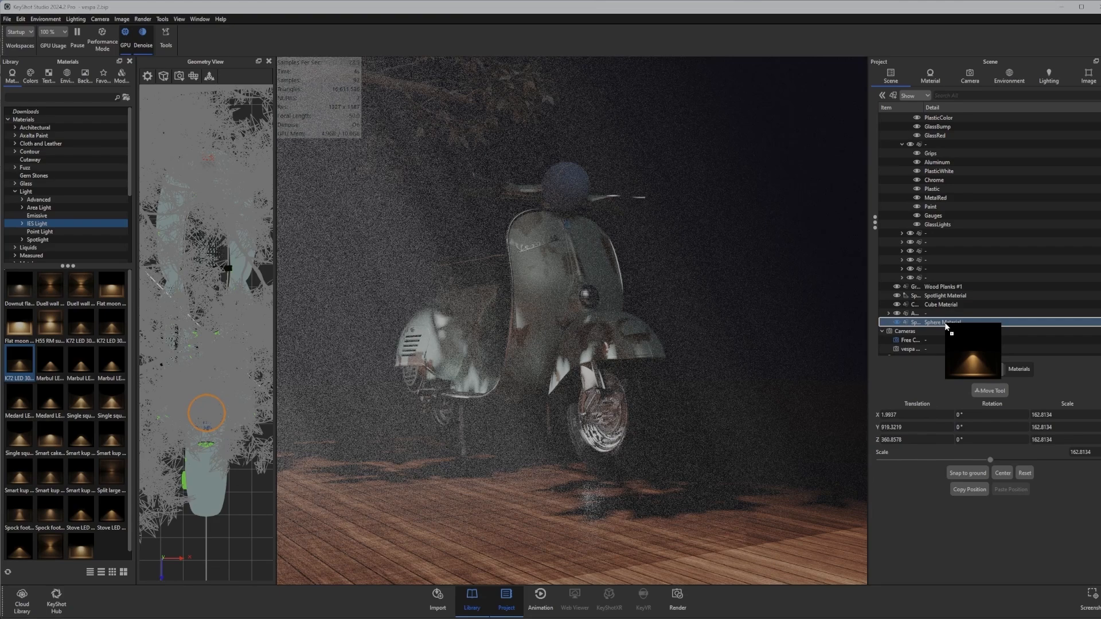
drag(946, 326, 946, 325)
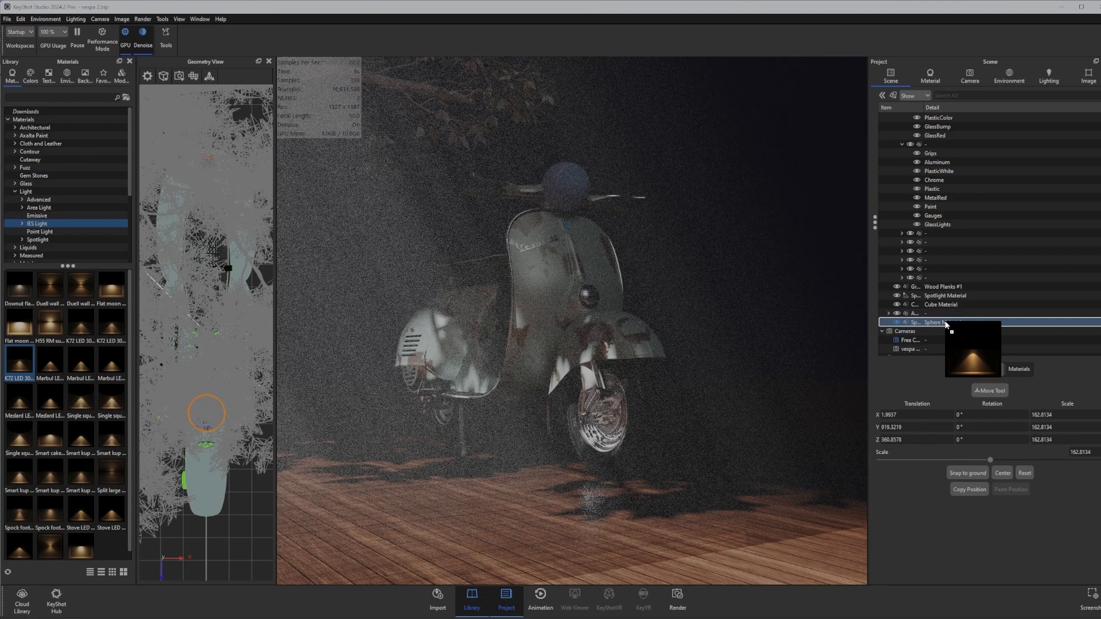
drag(946, 325, 946, 324)
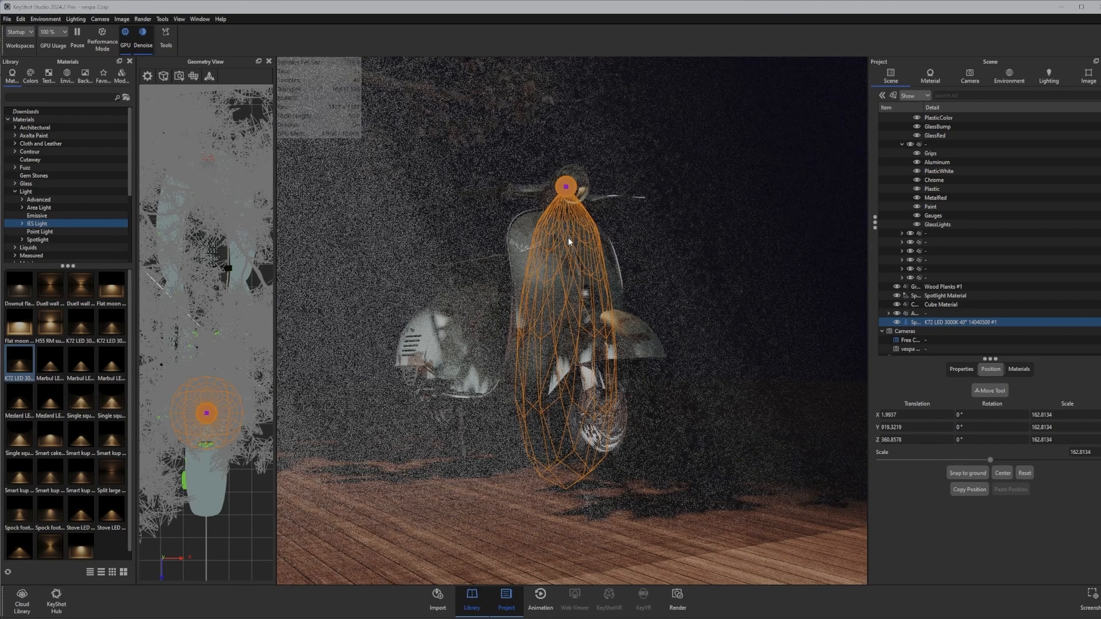
- Rotate the IES light sphere about -88° around X so its beam points forward from the headlight
right_click(556, 146)
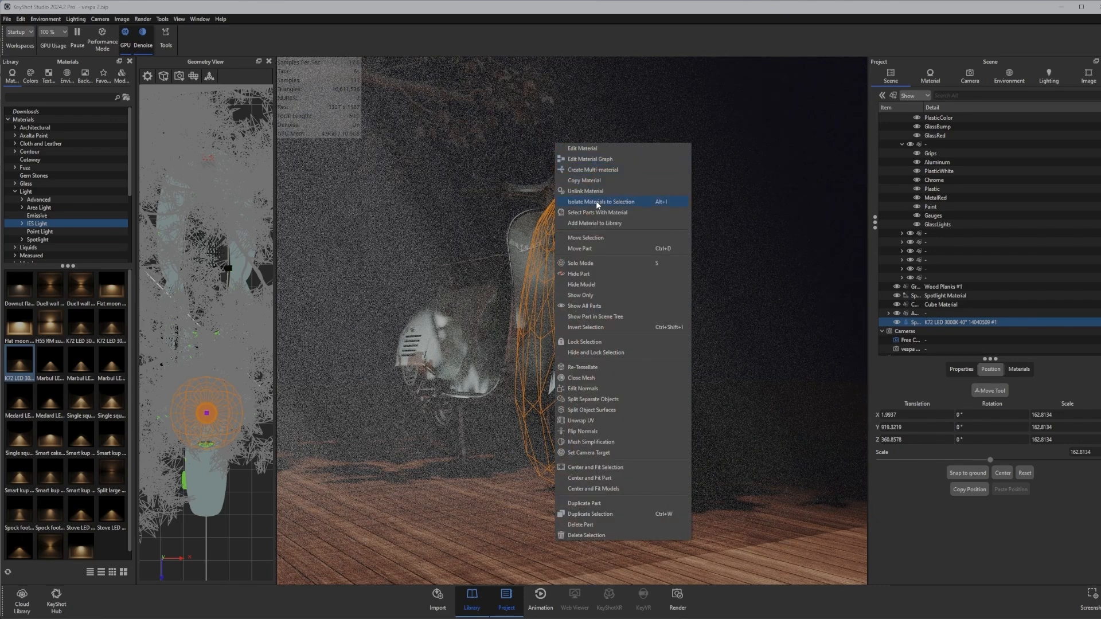
click(587, 236)
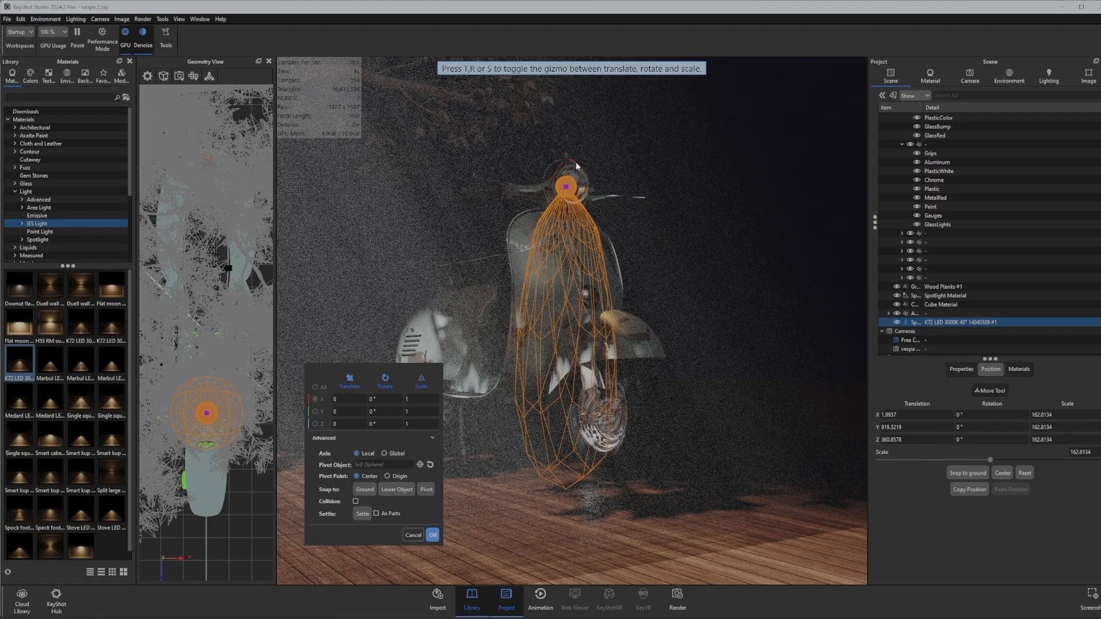
drag(576, 161, 250, 43)
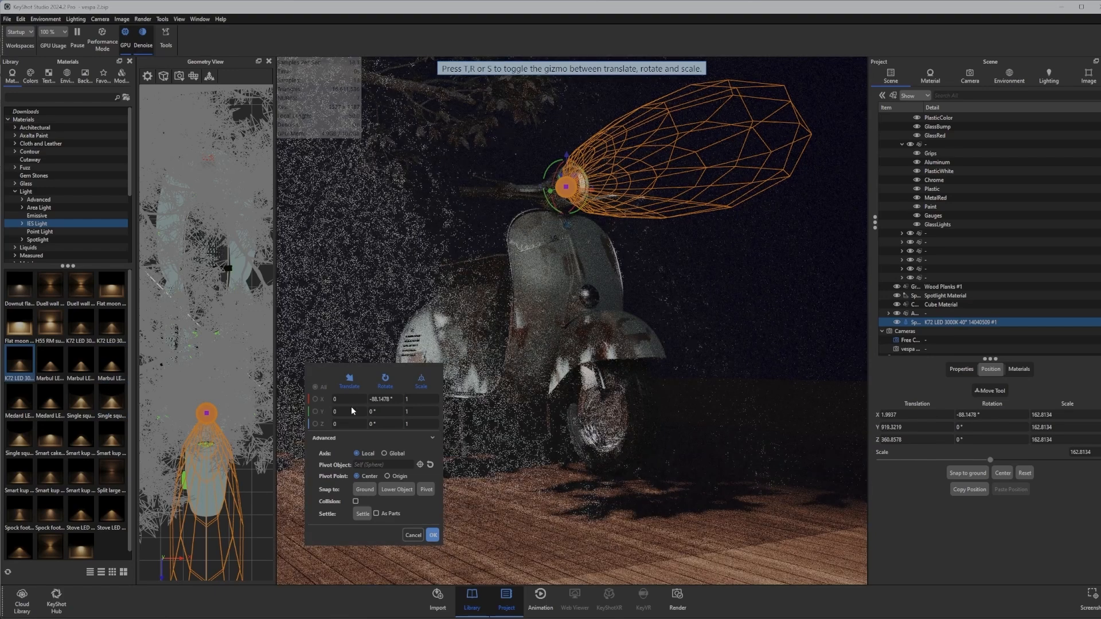
click(436, 534)
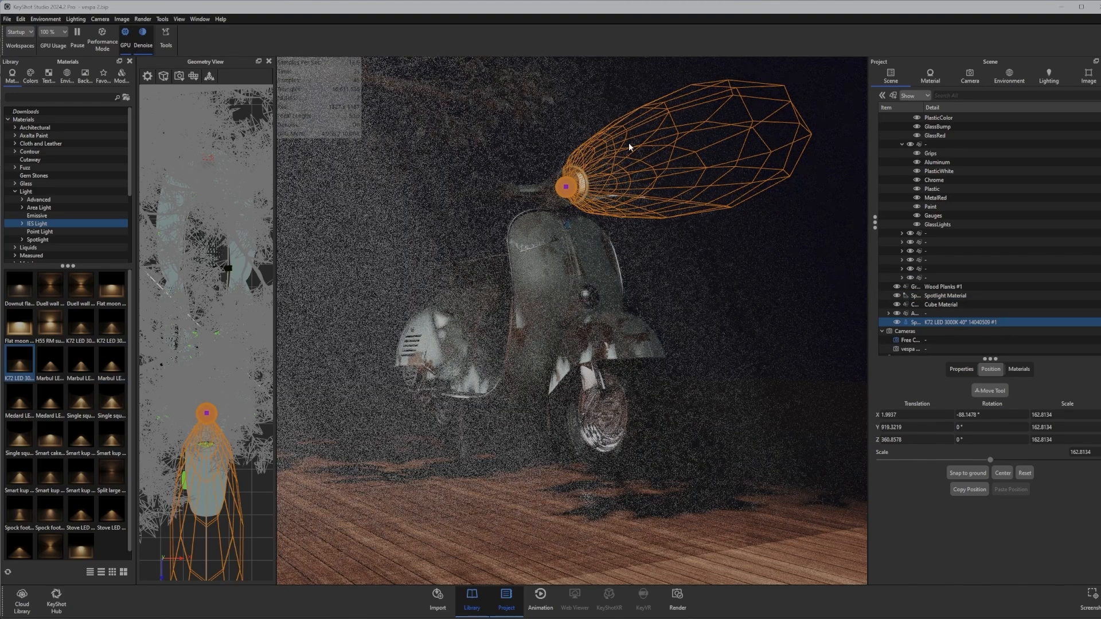
- Hide the Cube Material haze volume and the headlight's GlassLights part
click(673, 285)
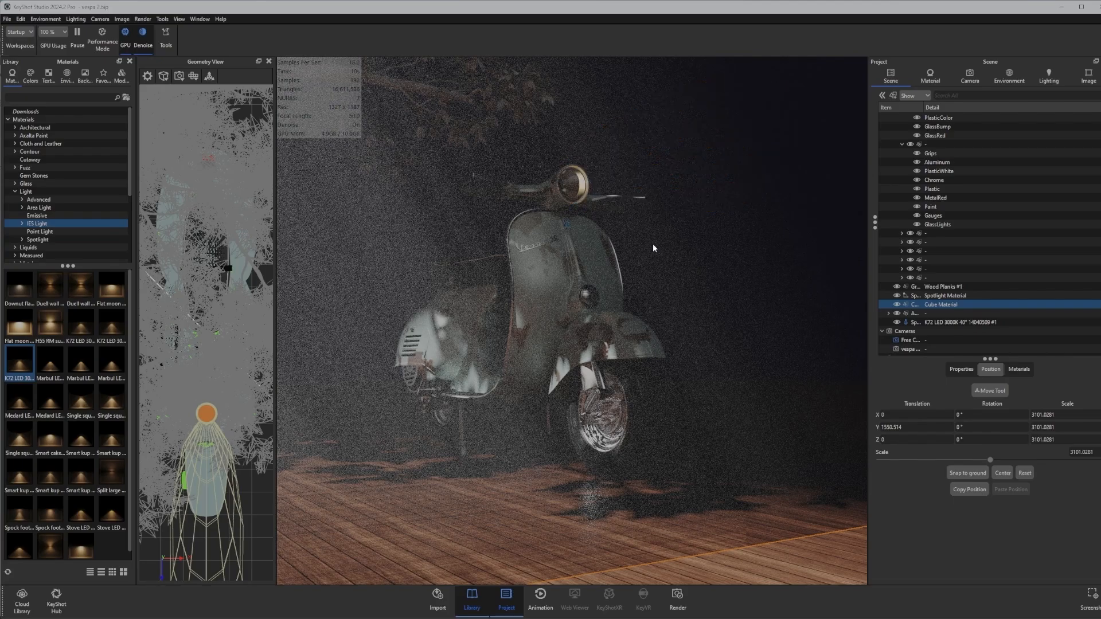
mouse_move(653, 243)
mouse_down()
mouse_move(592, 253)
mouse_move(648, 252)
mouse_move(644, 235)
mouse_up()
scroll(643, 236, up, 5)
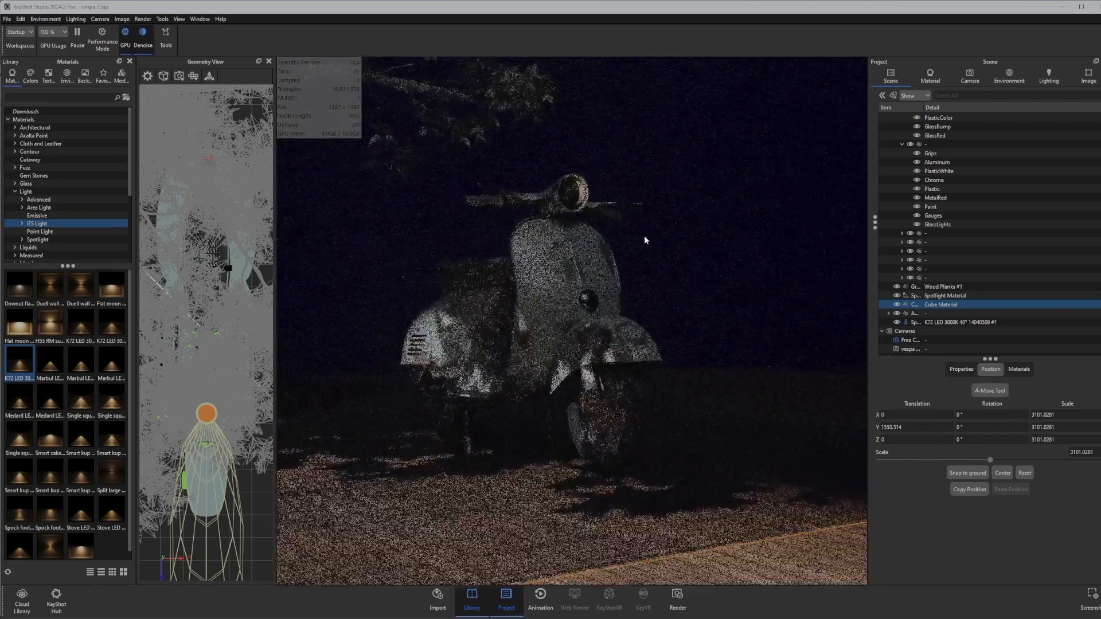
middle_drag(653, 260, 672, 279)
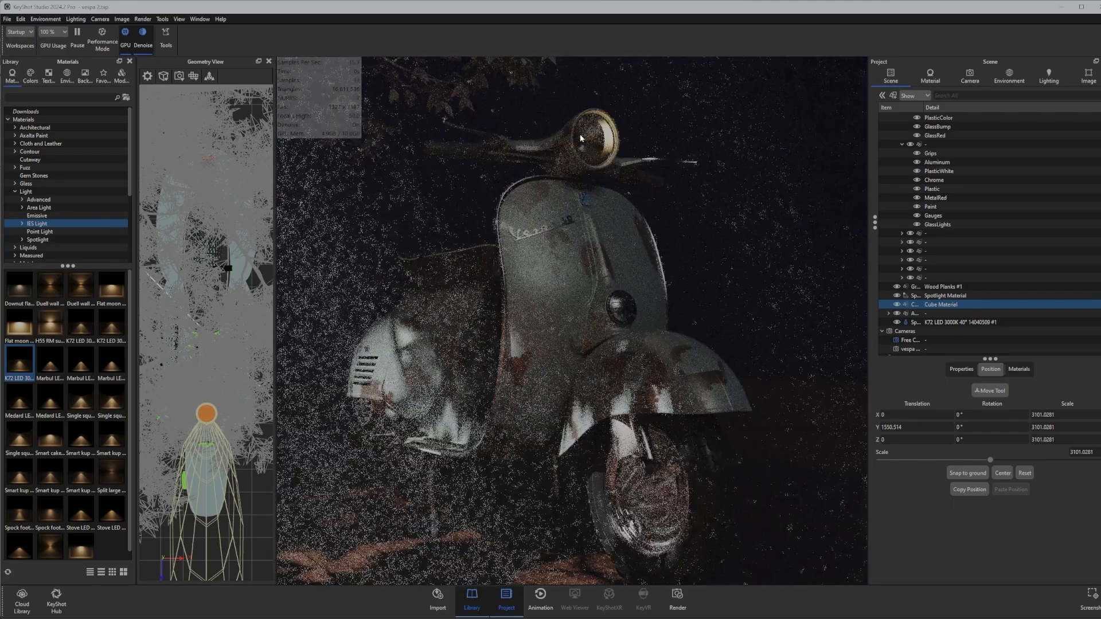
scroll(609, 139, down, 3)
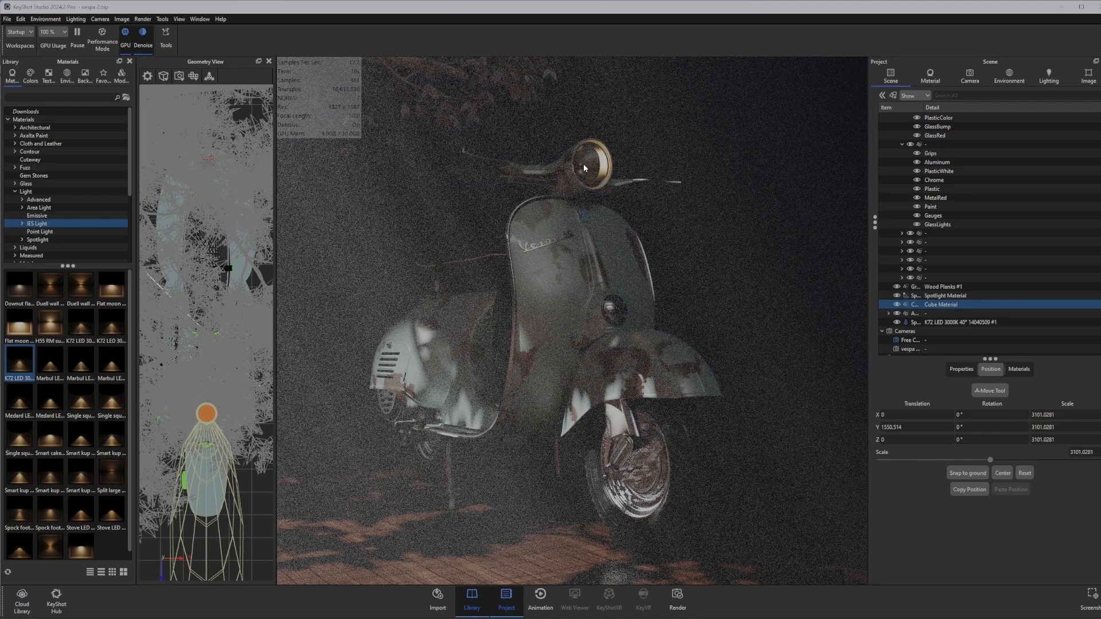
ctrl+click(898, 296)
click(897, 304)
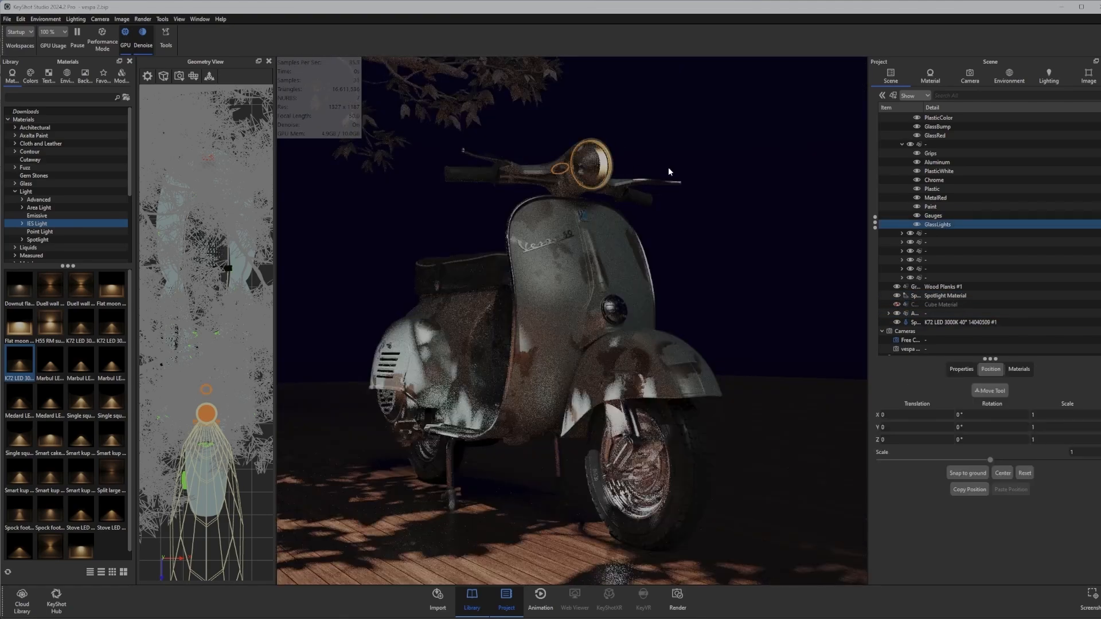
click(916, 225)
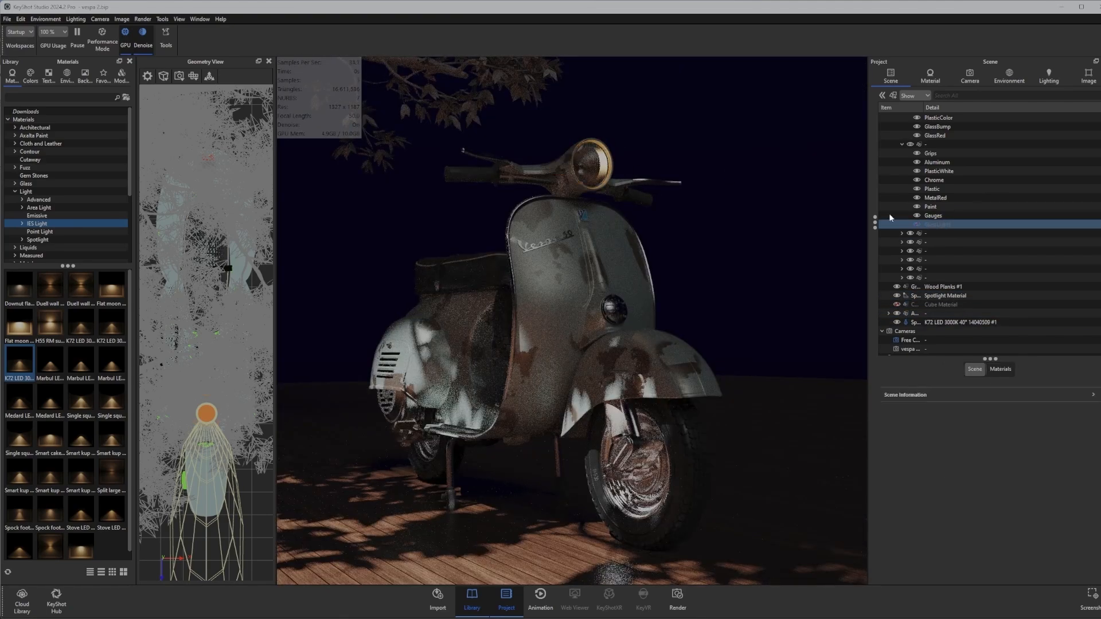
- Isolate the Chrome part containing the headlight reflector in Solo Mode
scroll(579, 161, up, 5)
middle_drag(570, 196, 521, 370)
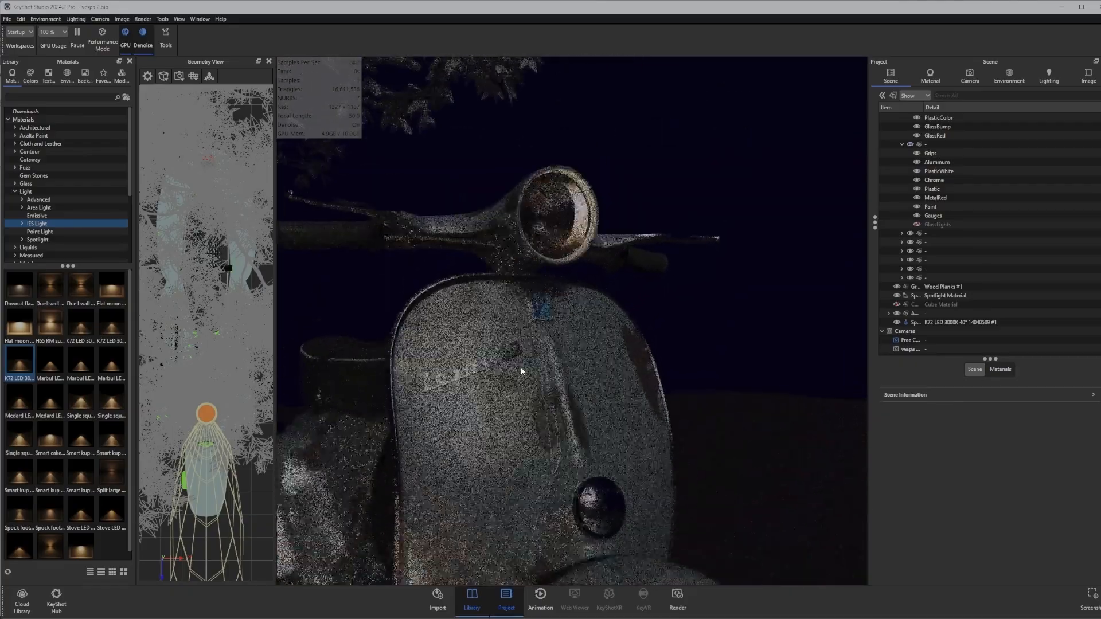
drag(521, 370, 510, 301)
scroll(510, 300, up, 8)
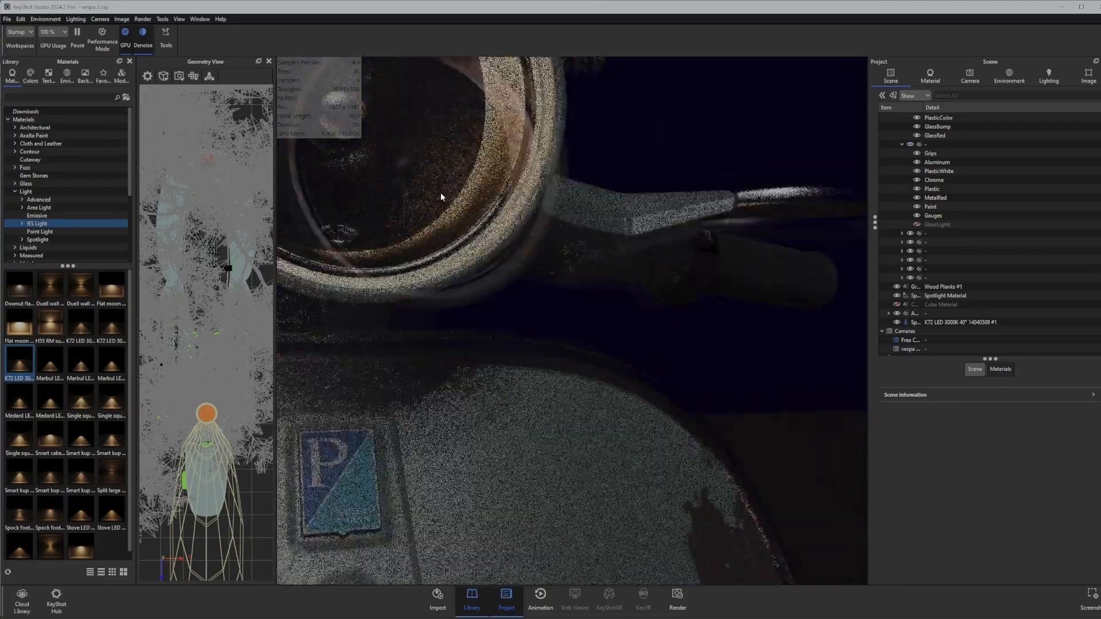
drag(689, 335, 994, 107)
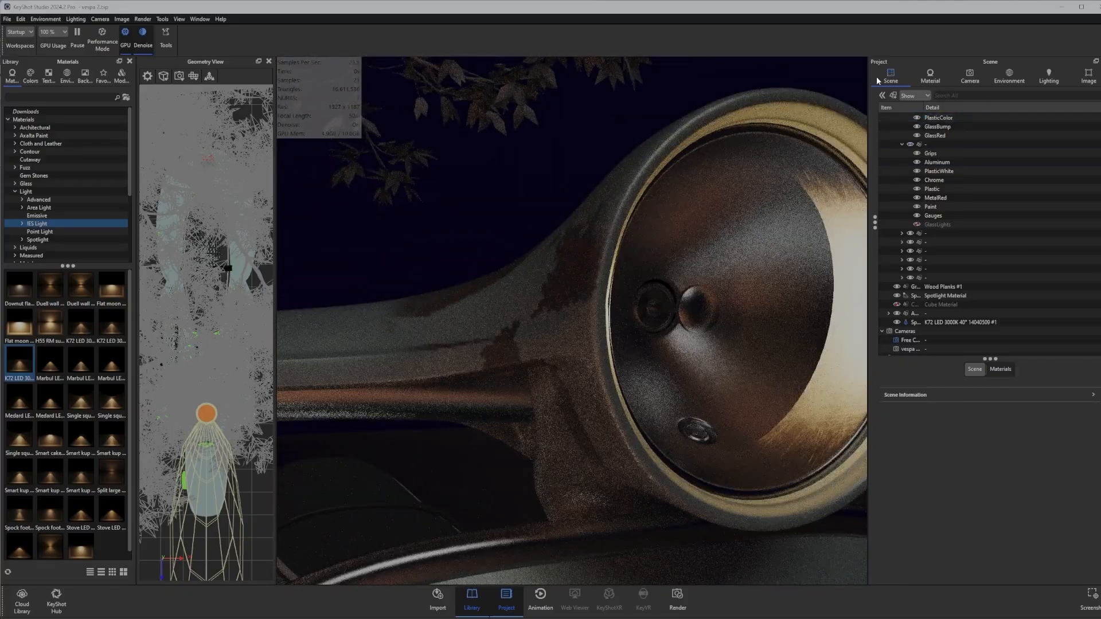
click(705, 315)
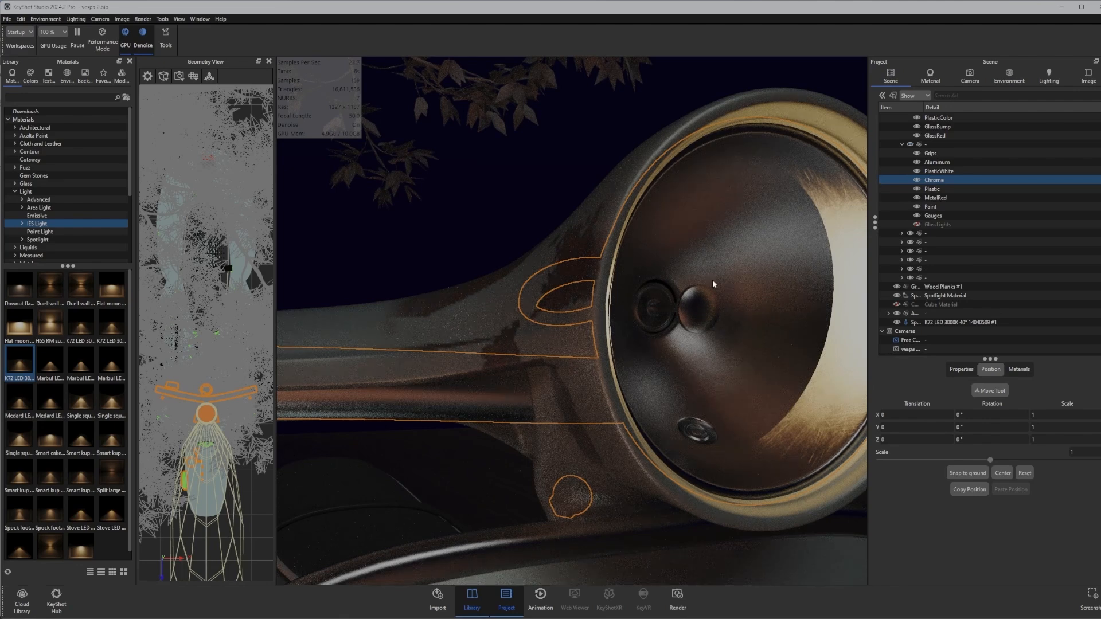
key(s)
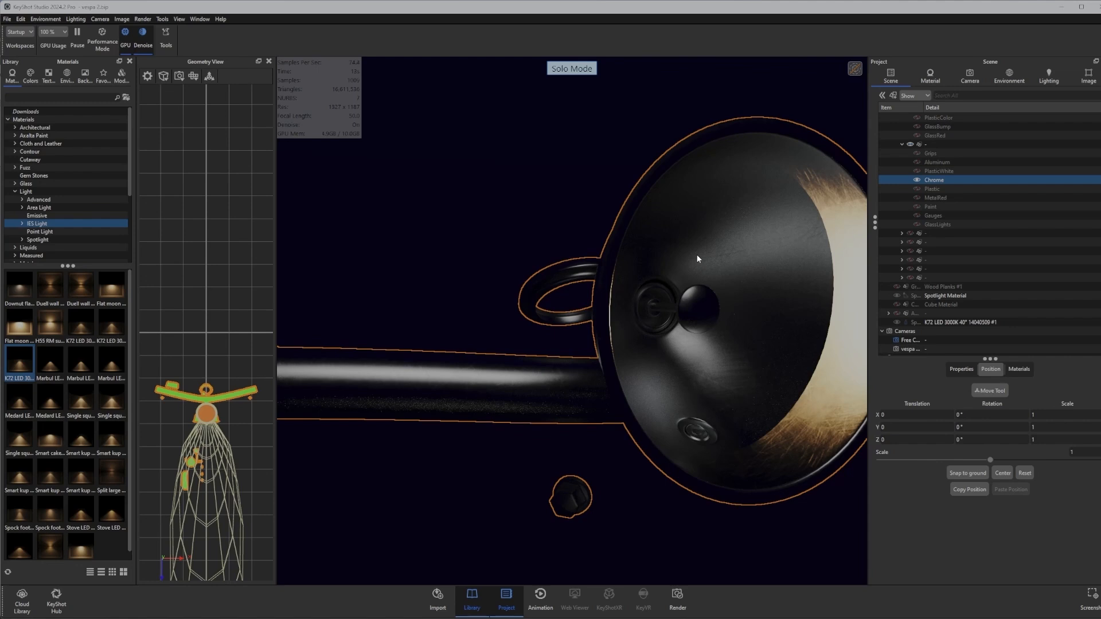
scroll(697, 254, down, 5)
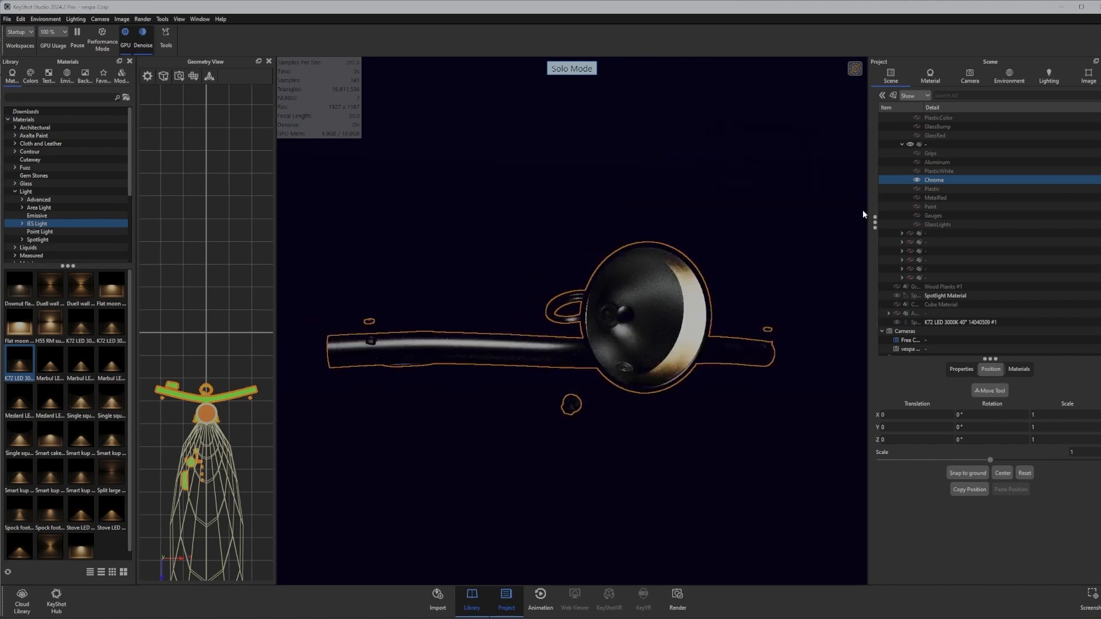
- Split the headlight bulb off the Chrome part as its own object with Split Separate Objects and apply the split
right_click(676, 250)
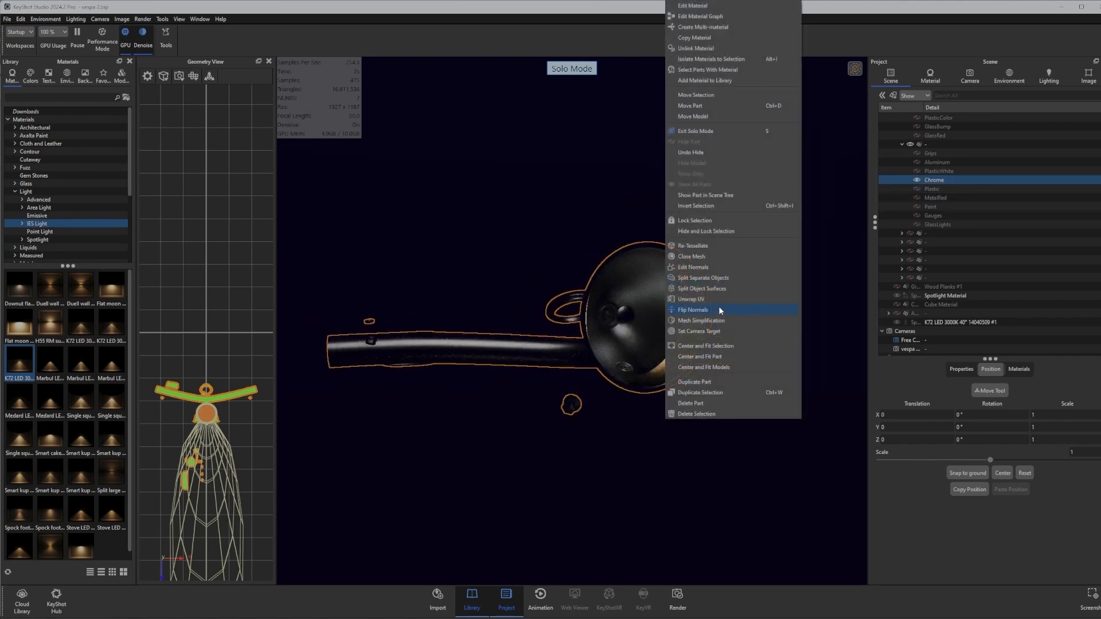
click(717, 284)
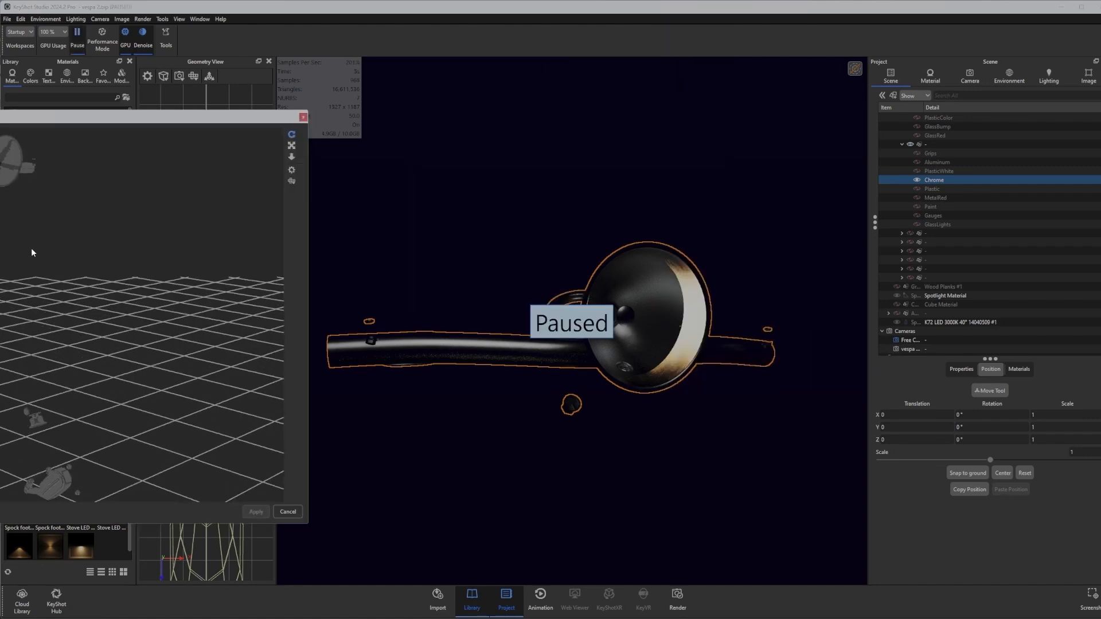
drag(36, 121, 513, 107)
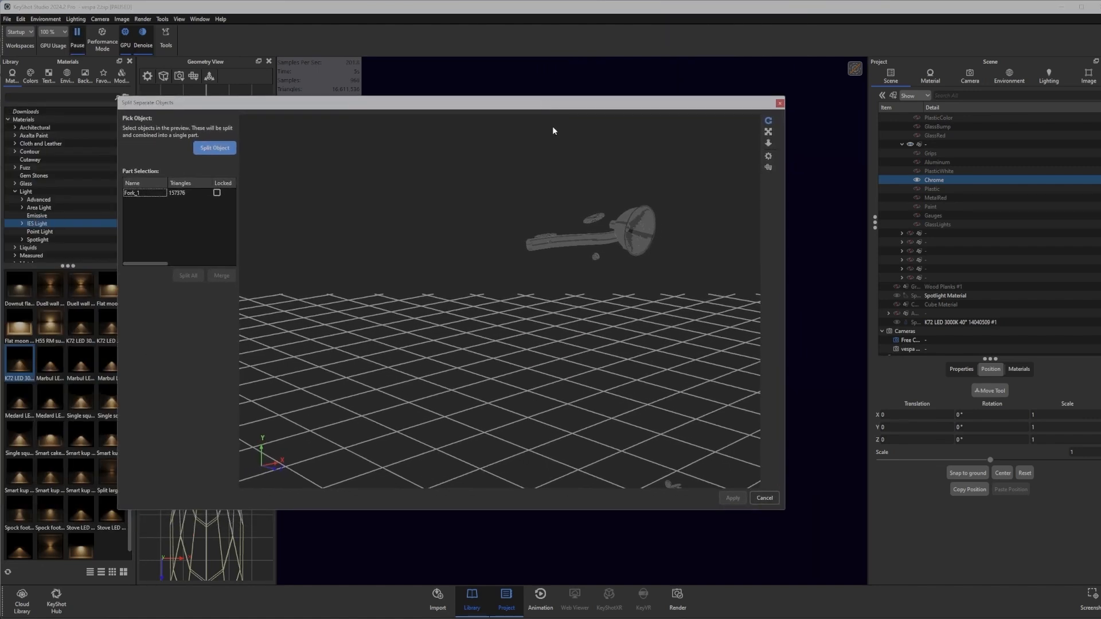
scroll(634, 205, up, 4)
middle_drag(633, 220, 489, 295)
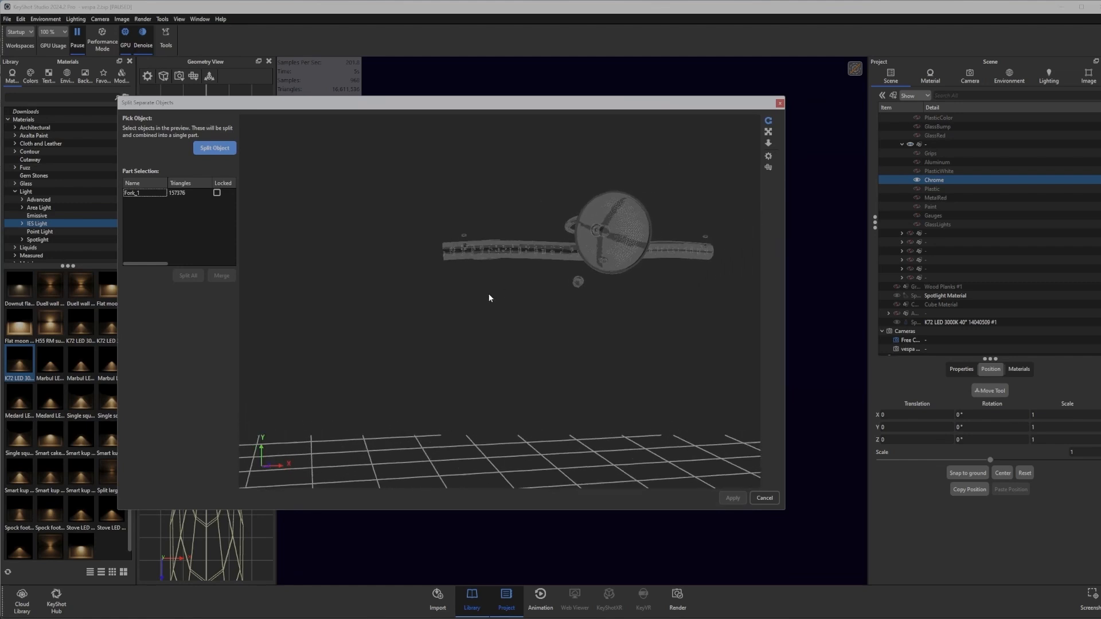
scroll(620, 222, up, 5)
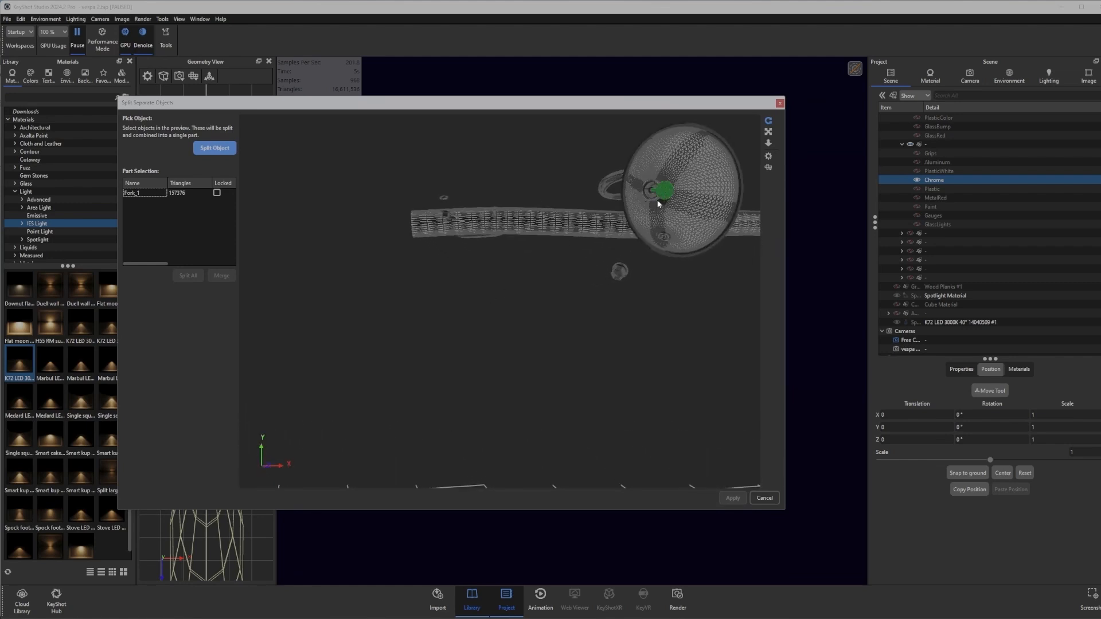
drag(560, 278, 576, 287)
middle_drag(597, 245, 499, 260)
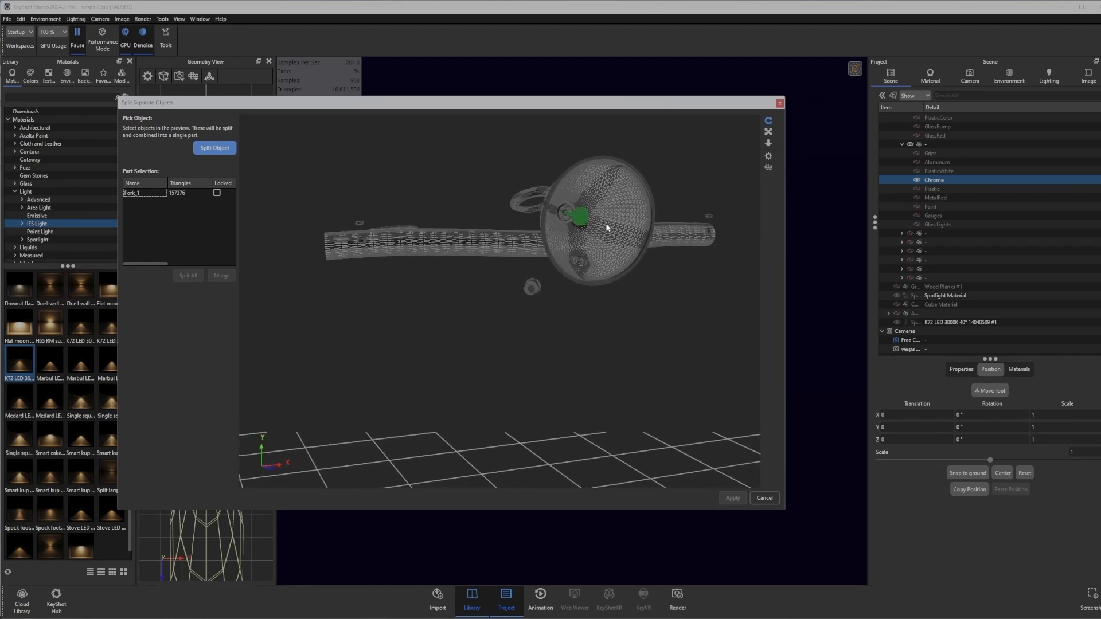
click(213, 150)
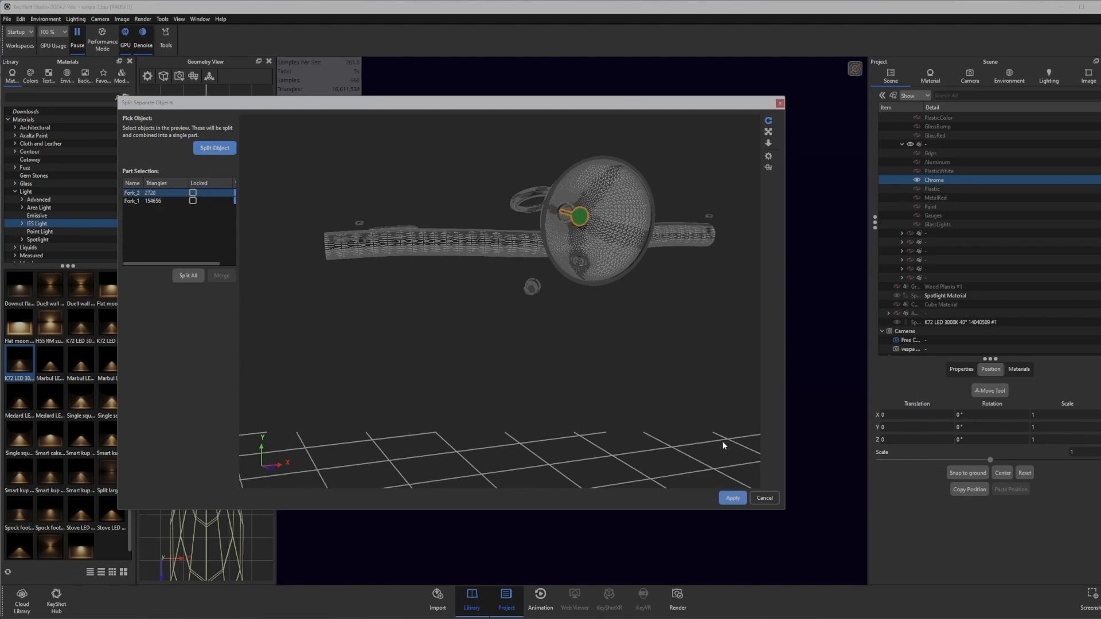
click(734, 498)
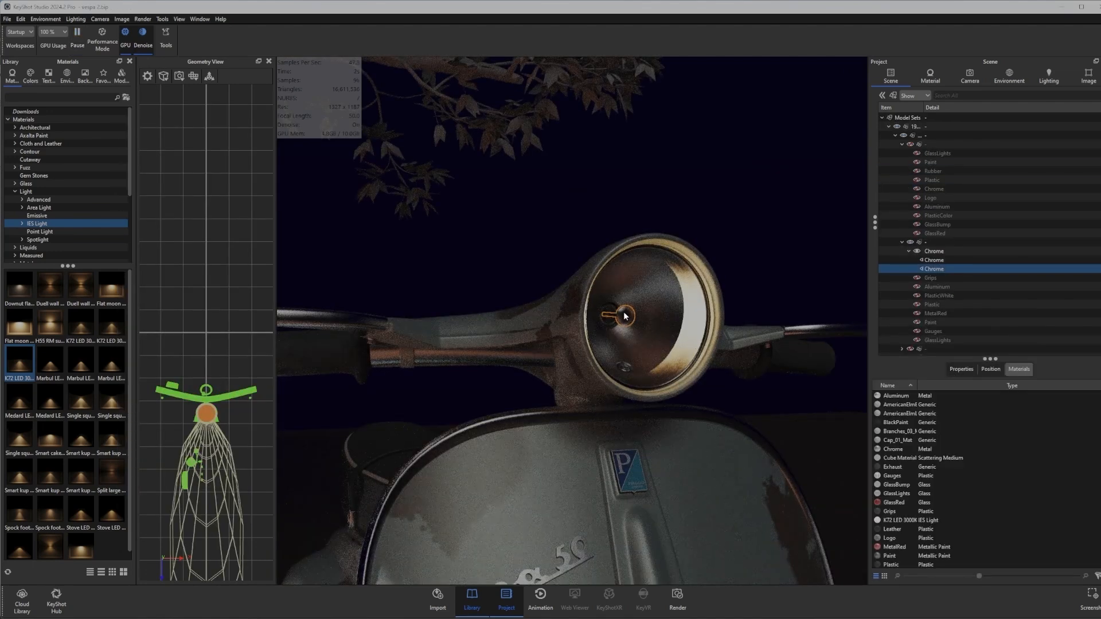
- Unlink the material of the split-off headlight bulb and change its type to Area Light
right_click(628, 317)
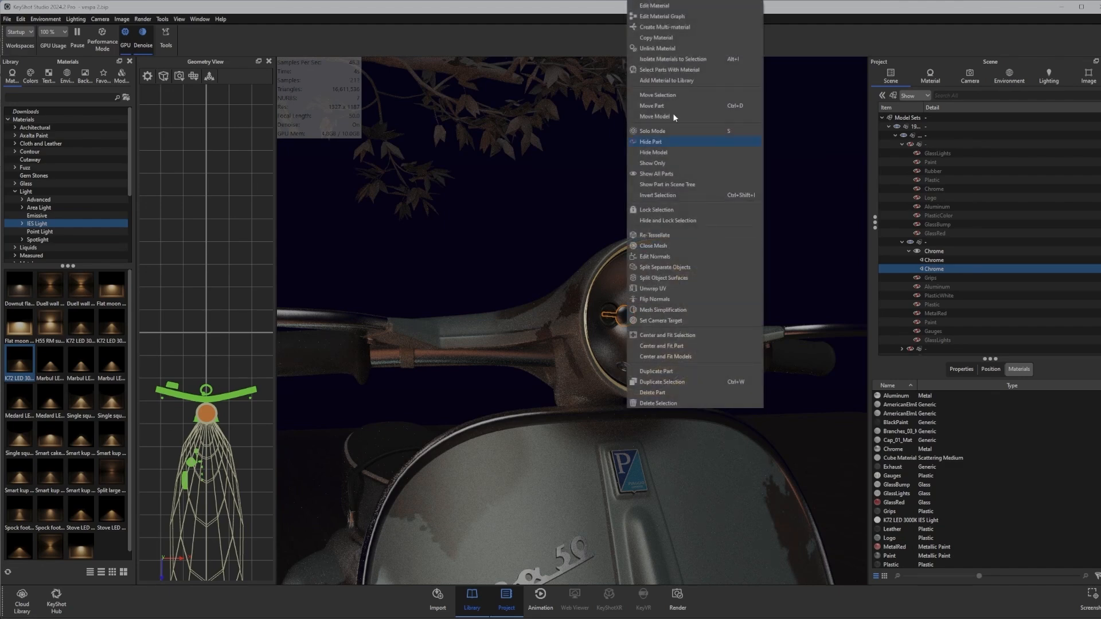
click(663, 41)
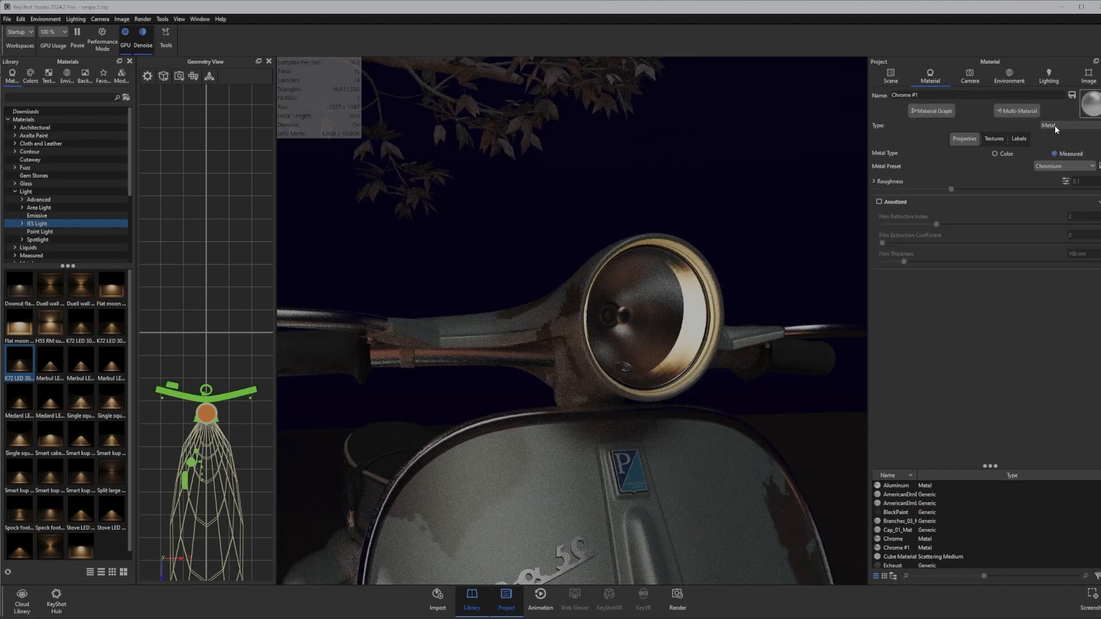
click(1058, 126)
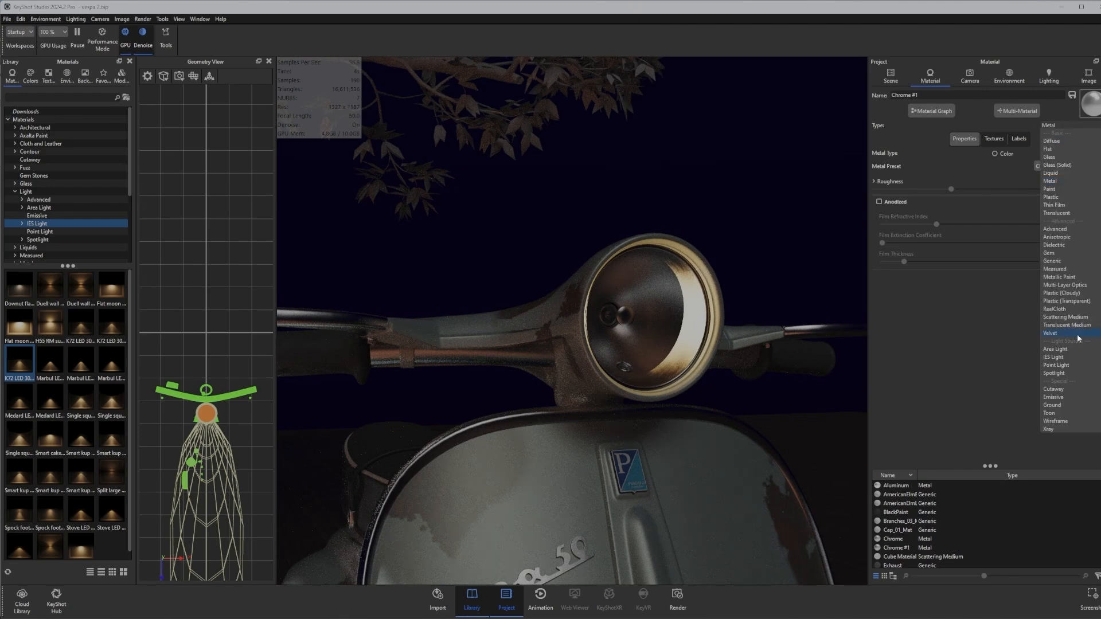
click(1055, 349)
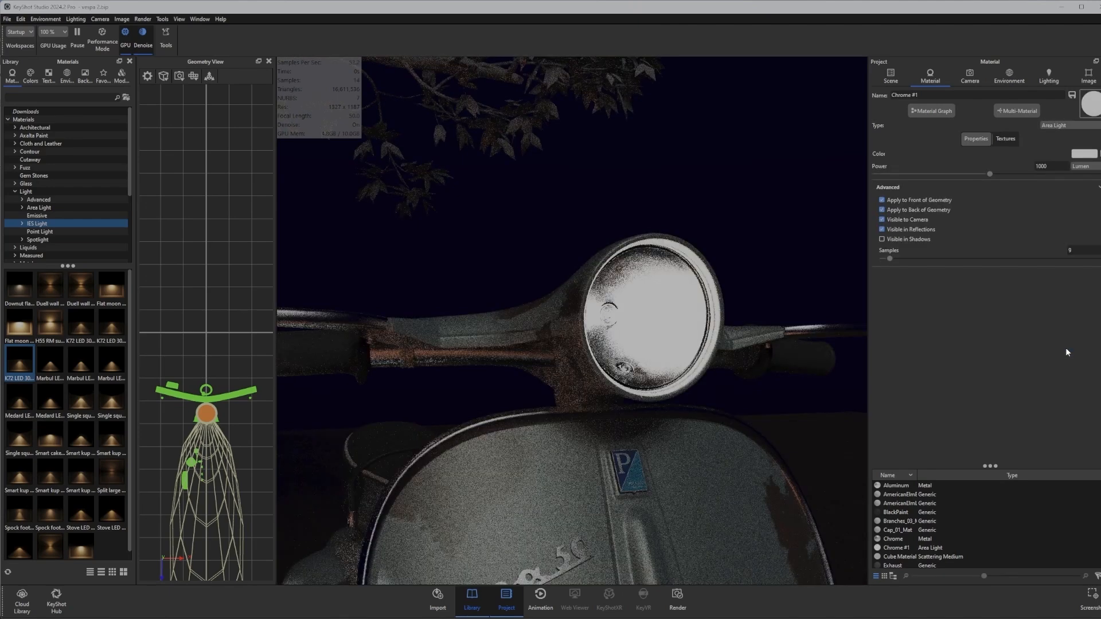
- Set the bulb's area light power to 10 Lumen and its colour temperature to about 4012 K
click(1056, 167)
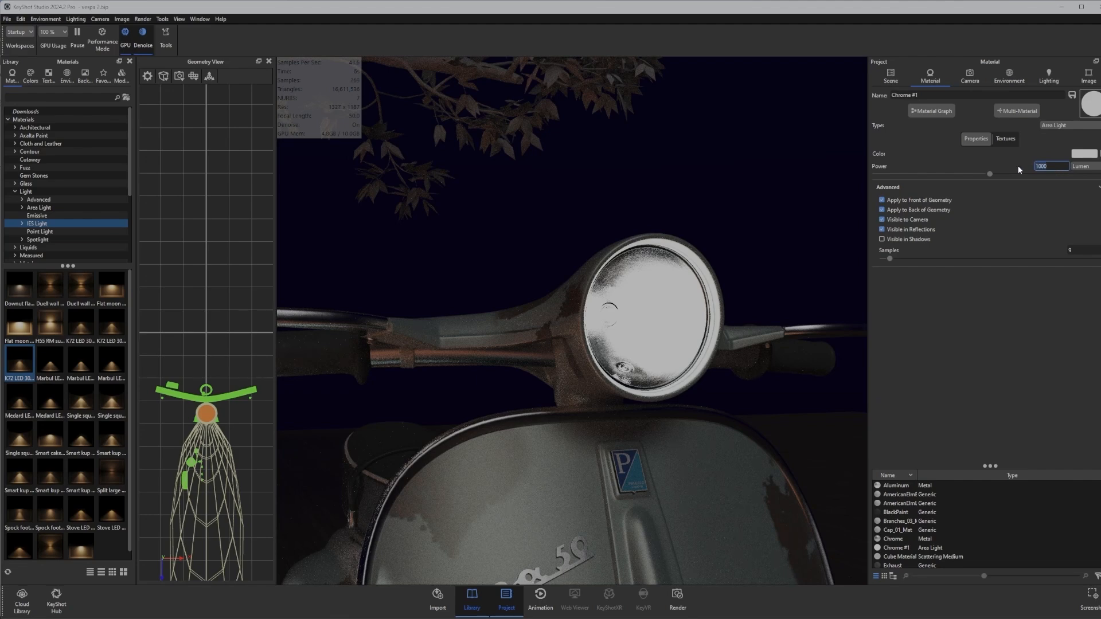
text(10)
key(Return)
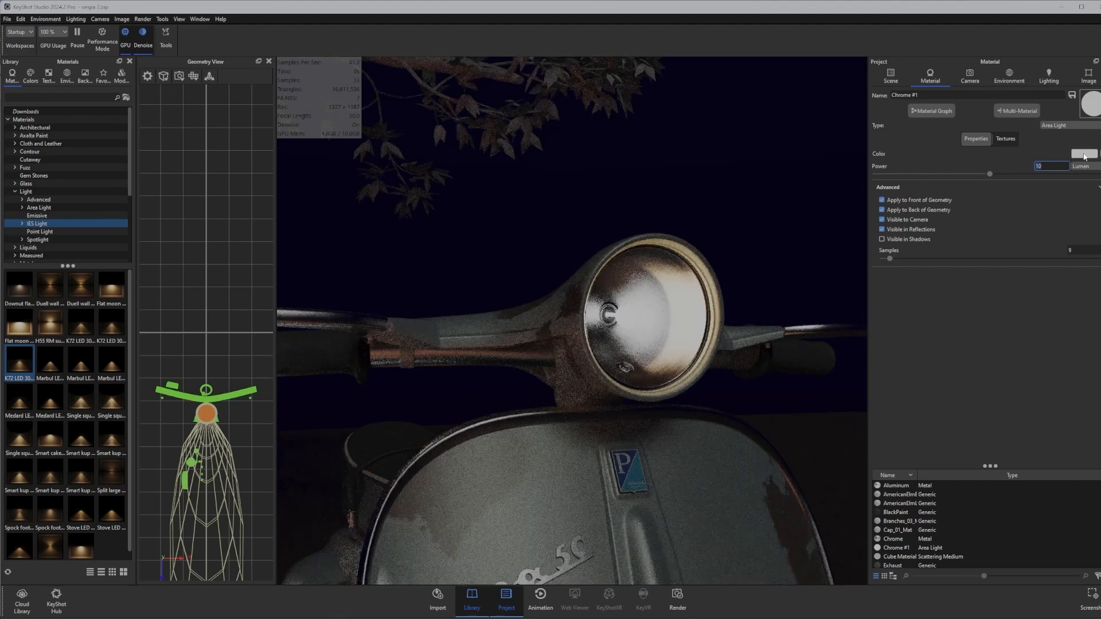
click(1083, 155)
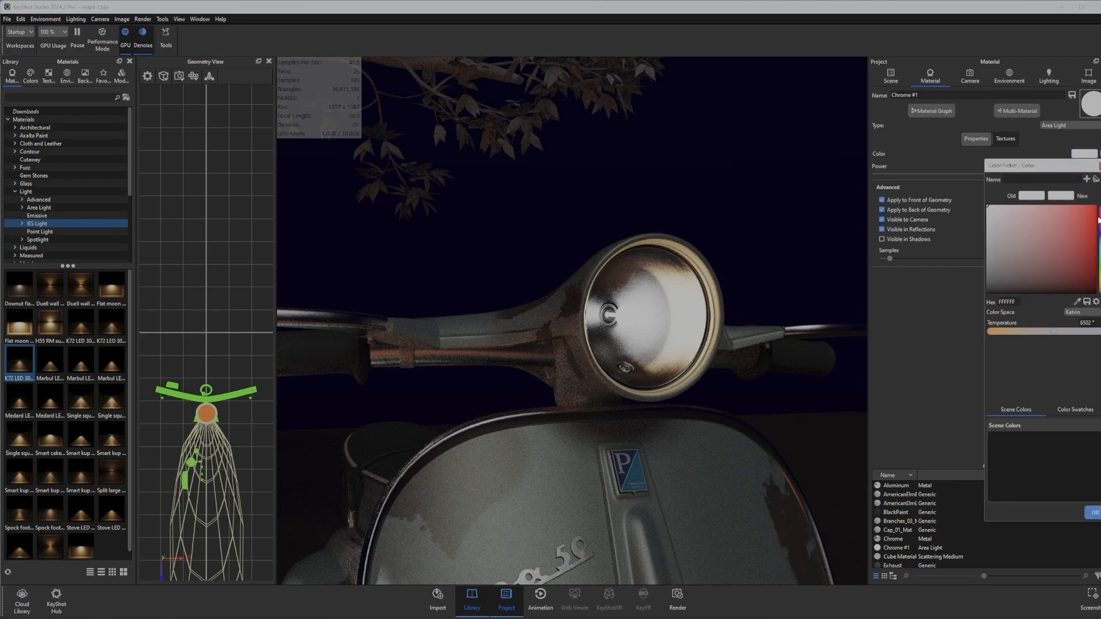
drag(1056, 333, 1013, 333)
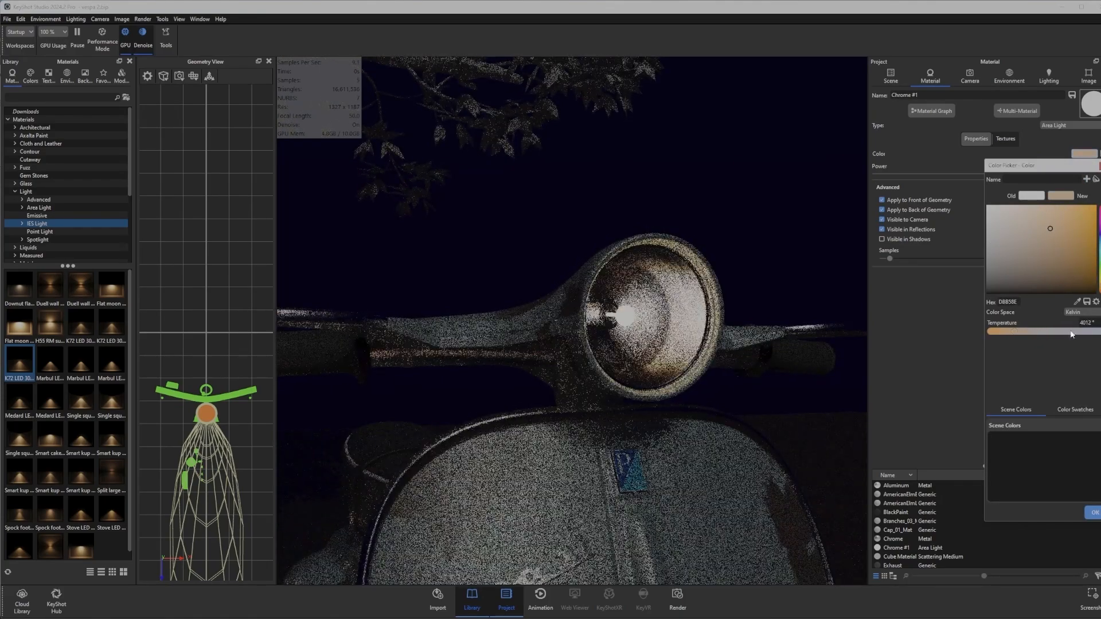
click(1093, 512)
- Show all hidden parts and reframe the camera on the whole Vespa
scroll(776, 270, down, 10)
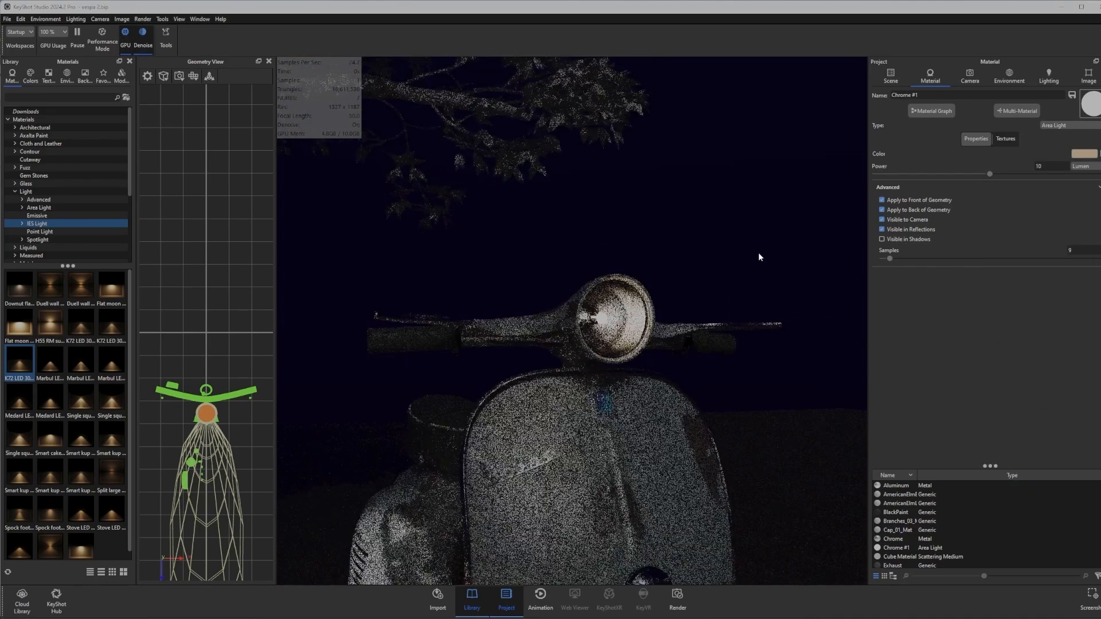
right_click(666, 262)
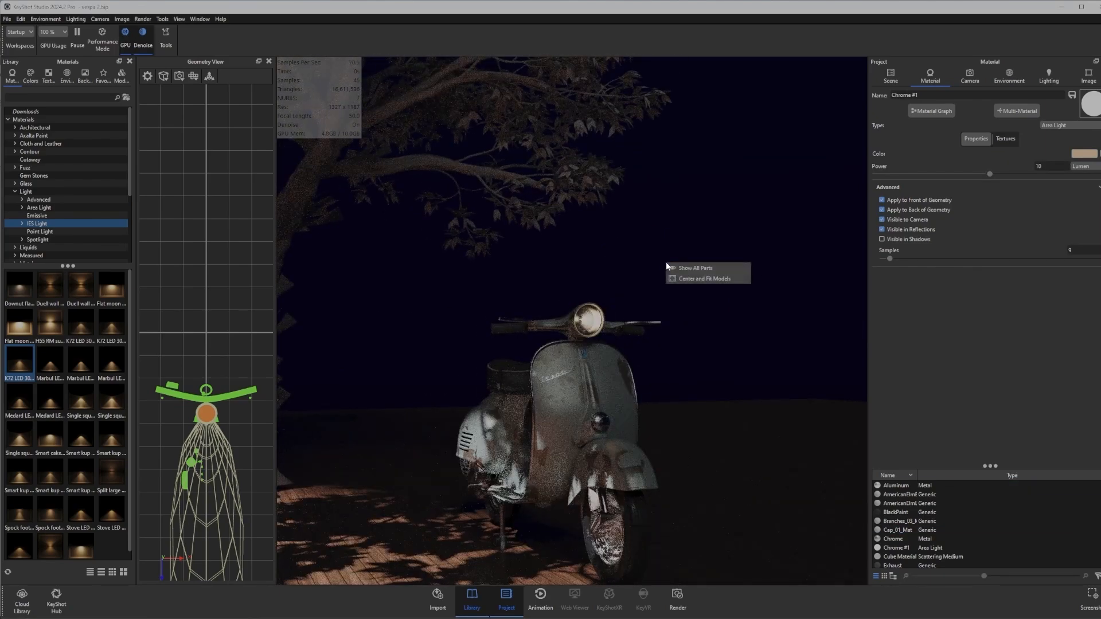
click(692, 279)
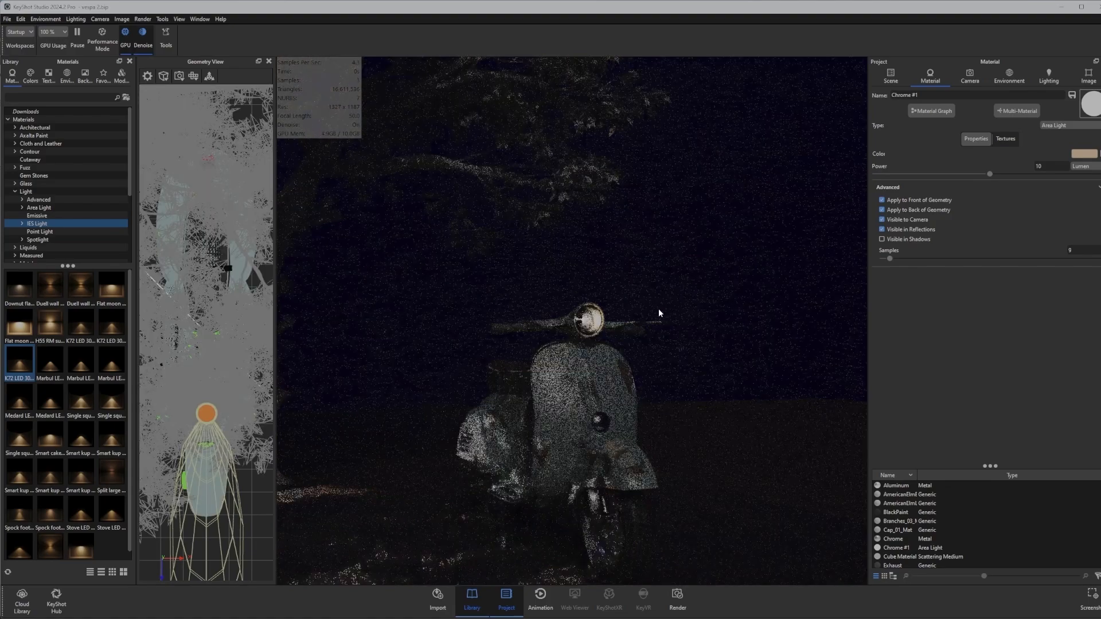
drag(601, 414, 607, 324)
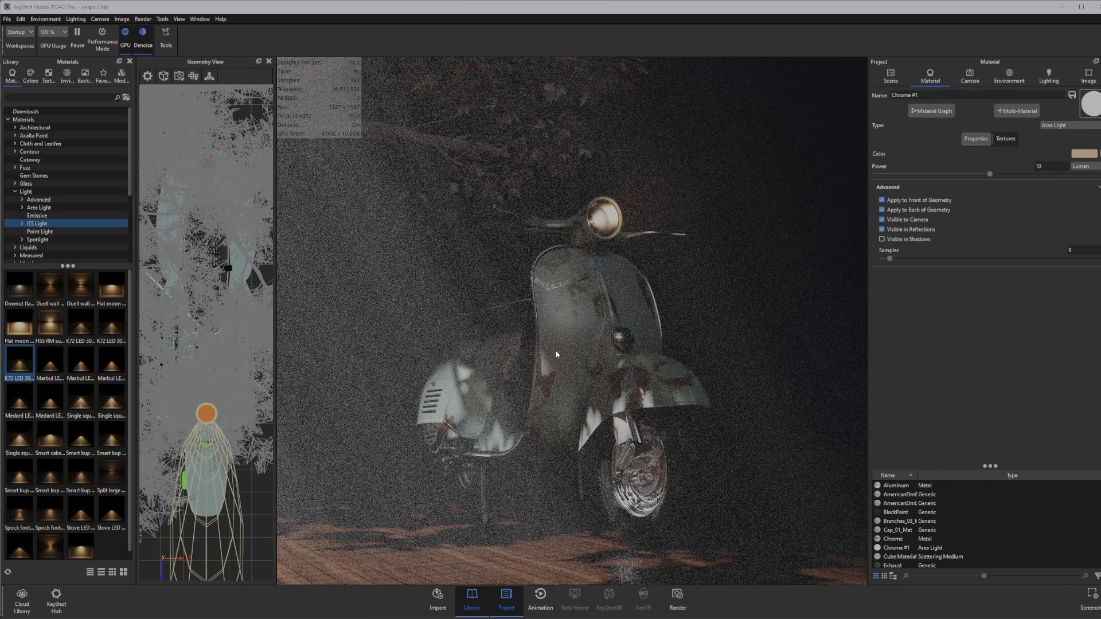
- Warm the Spotlight Material's colour to a temperature of about 5497 K and adjust its power
click(889, 82)
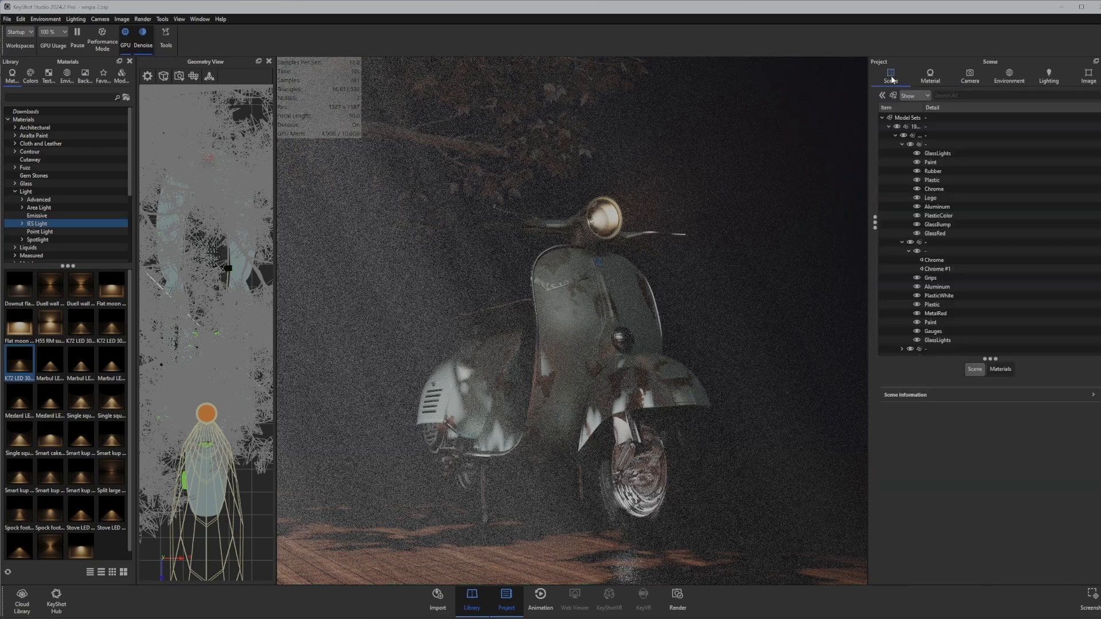
click(893, 127)
double_click(937, 144)
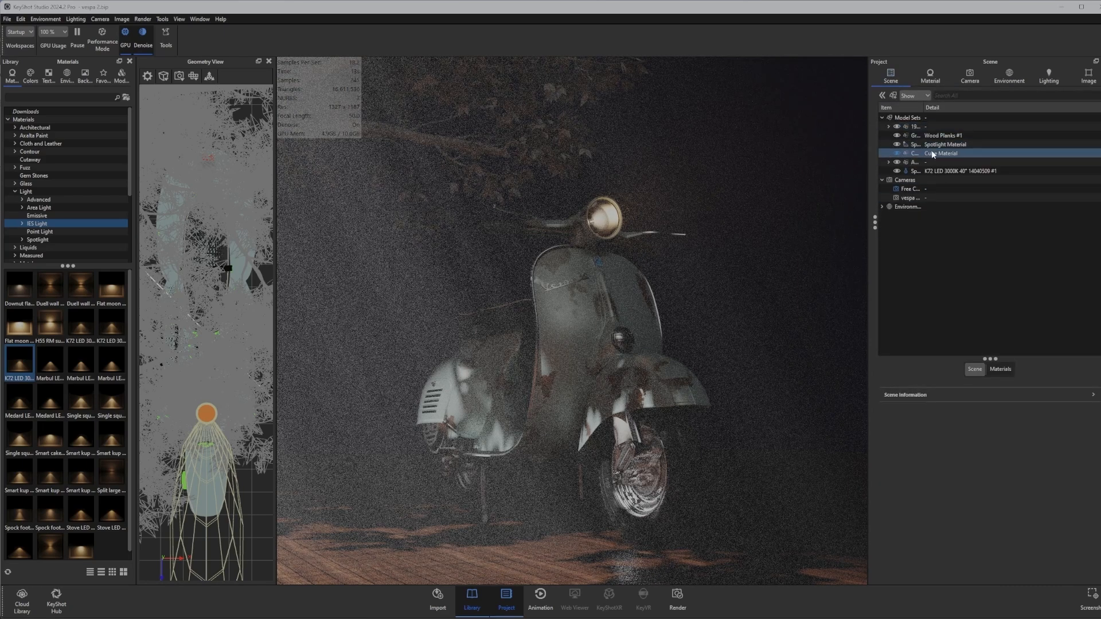
click(1078, 154)
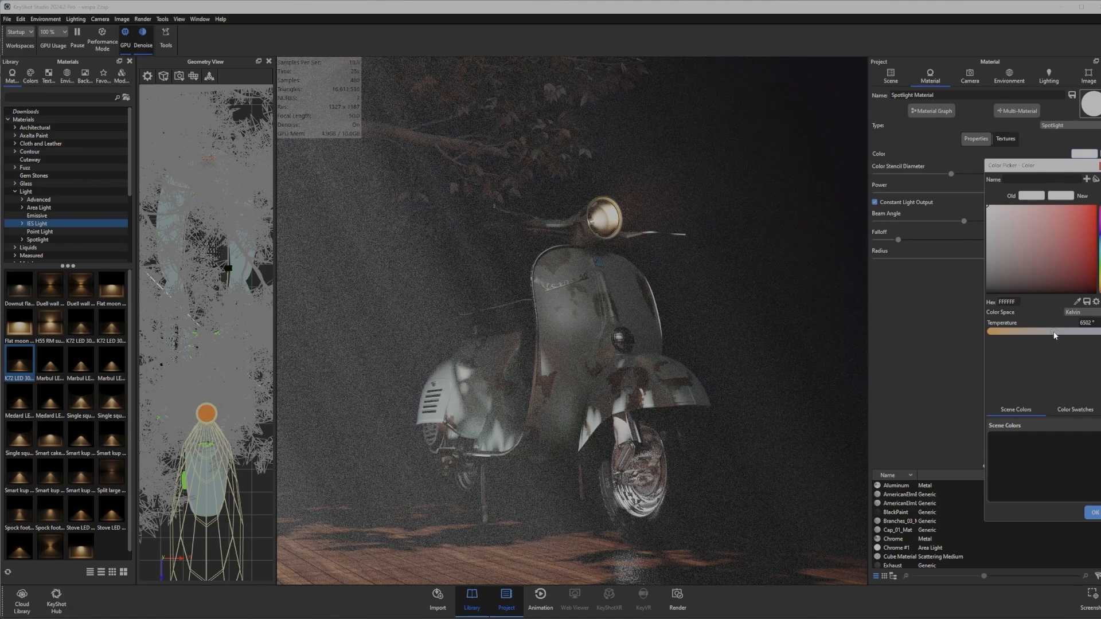
drag(1054, 332, 1038, 333)
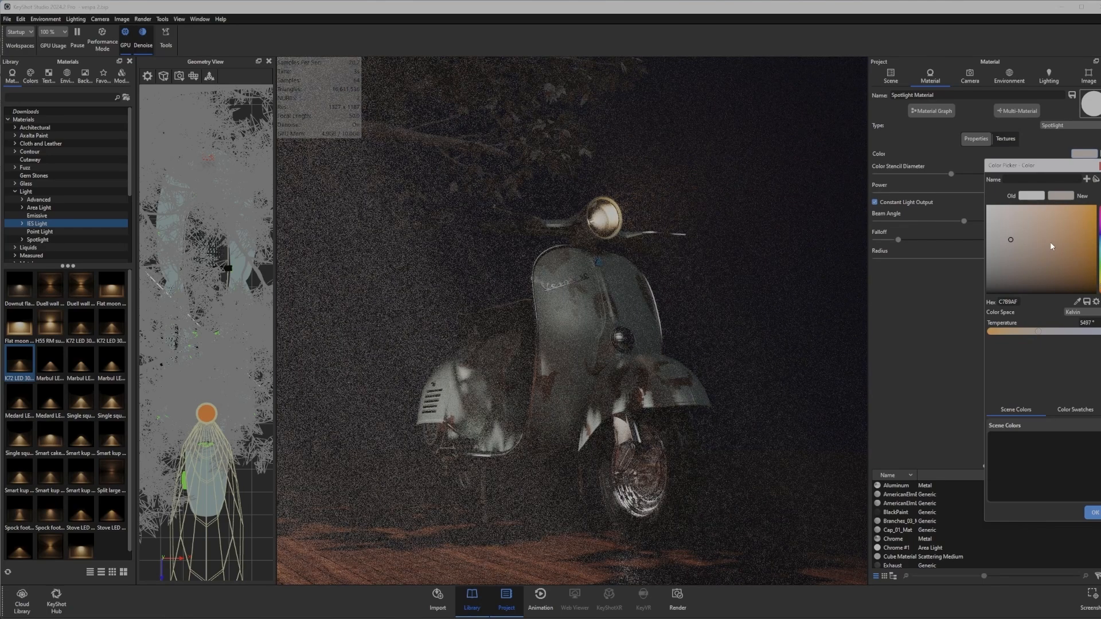
click(1094, 512)
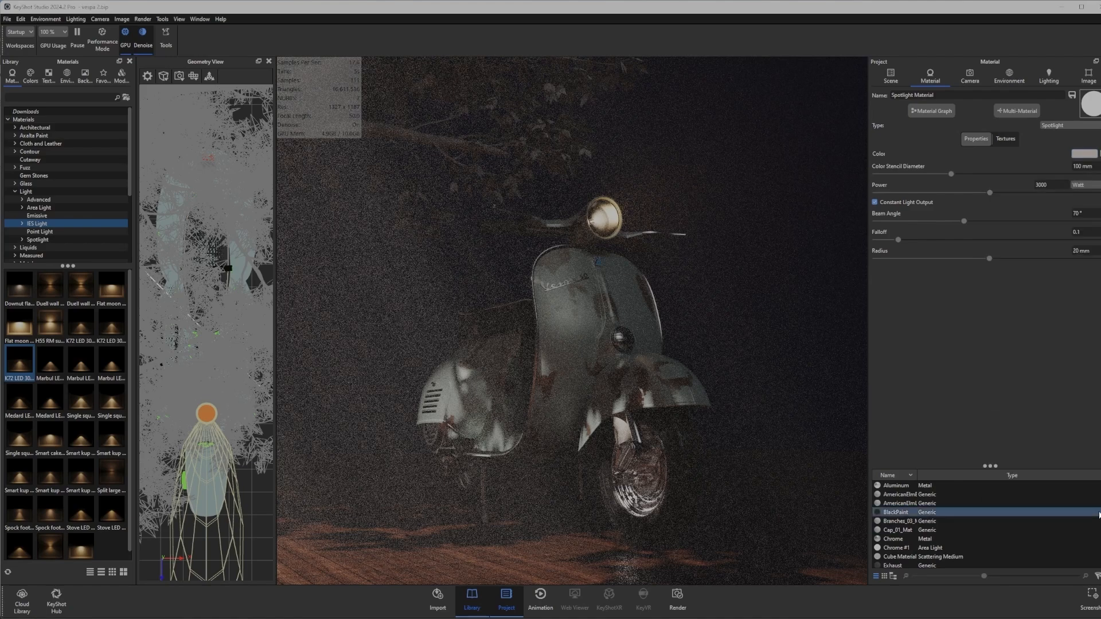
click(1039, 185)
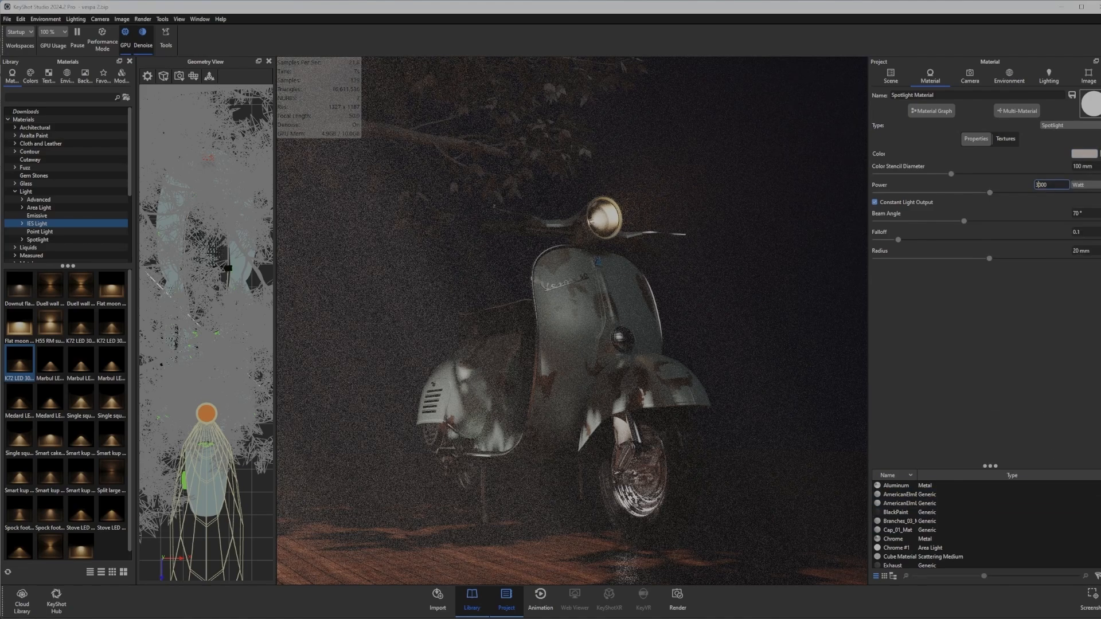
key(Return)
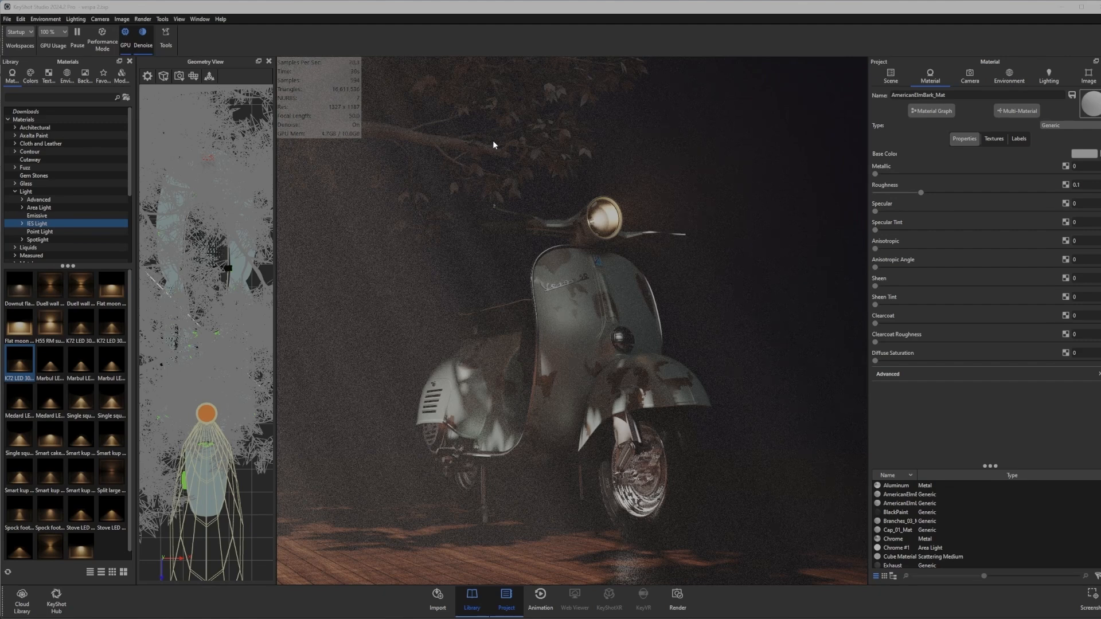
- Hide the whole tree model to compare the lighting, and show it again
click(890, 76)
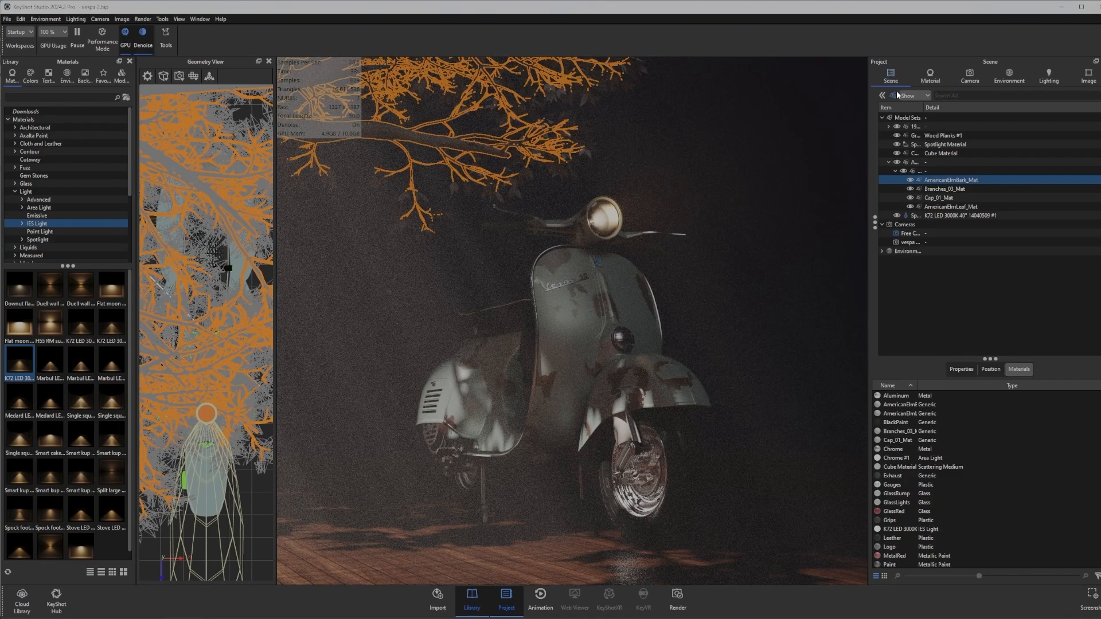
click(896, 162)
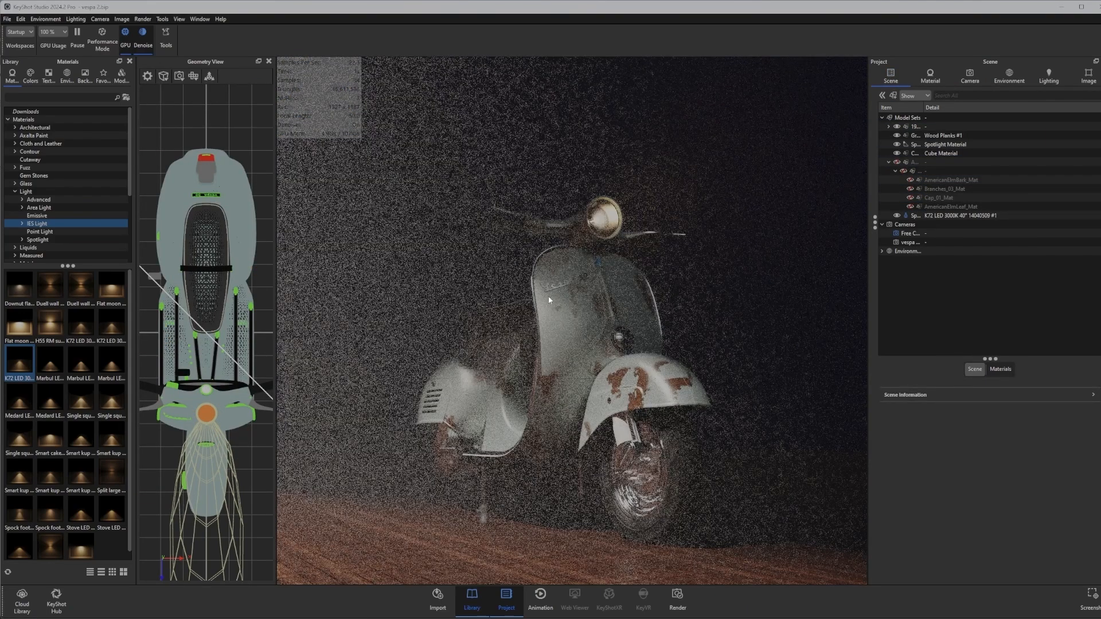
click(897, 161)
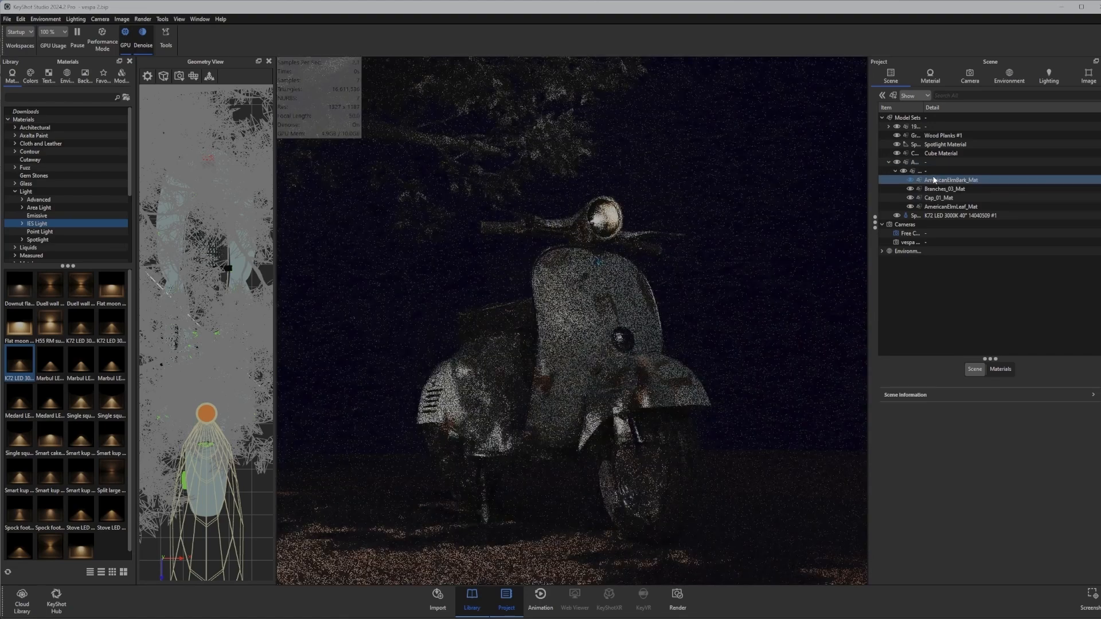
- Change AmericanElmBark_Mat to a black Emissive material that is visible in shadows but hidden from the camera
mouse_move(941, 181)
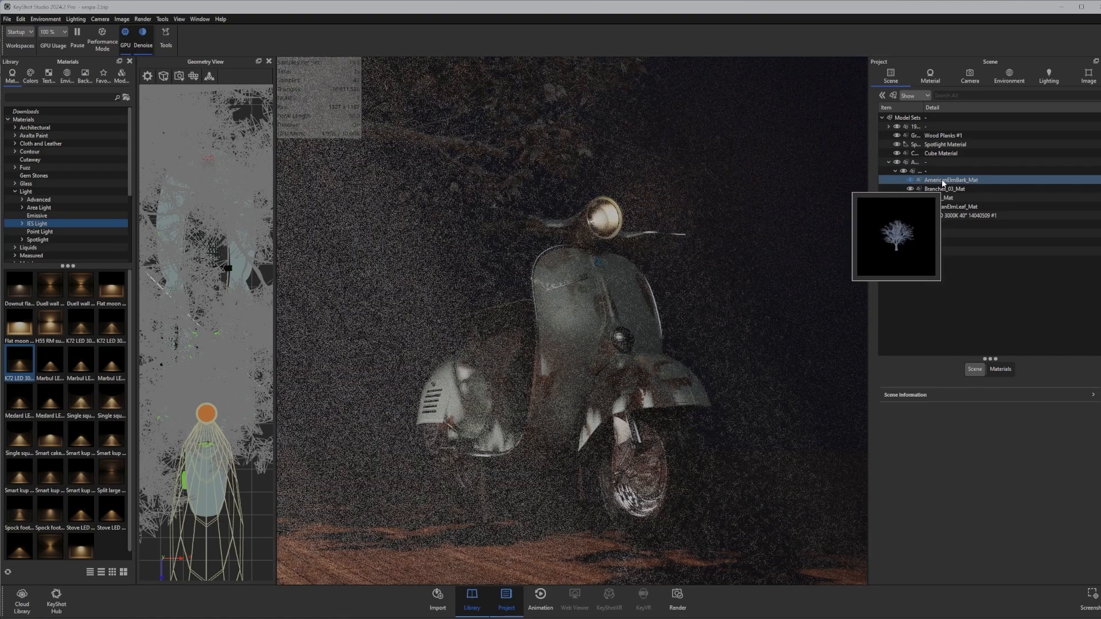
double_click(941, 179)
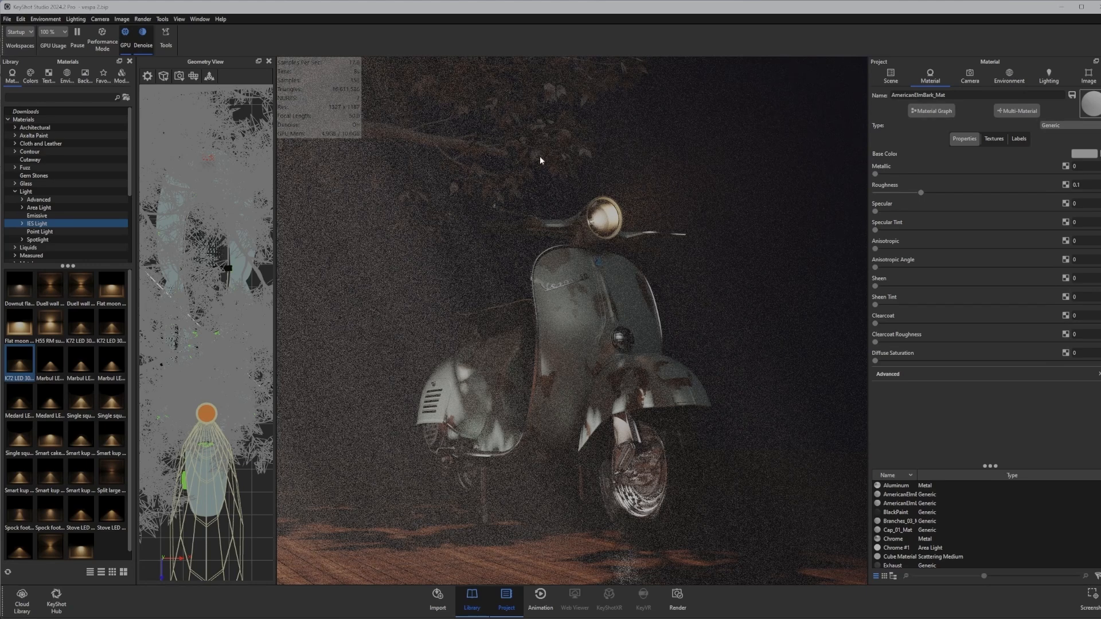
click(1062, 126)
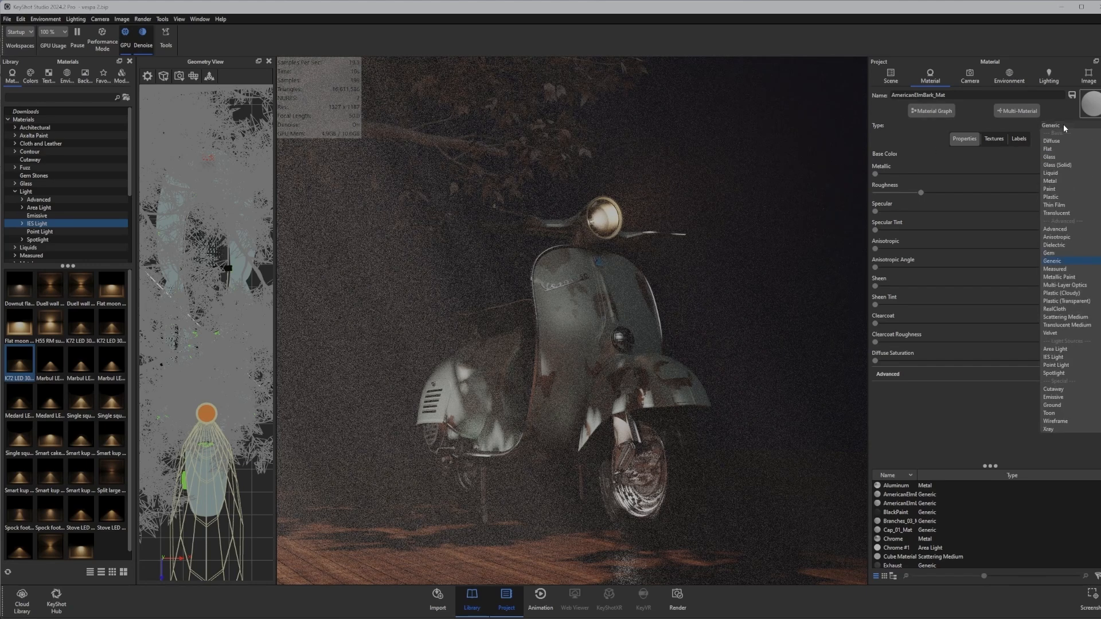
click(1055, 397)
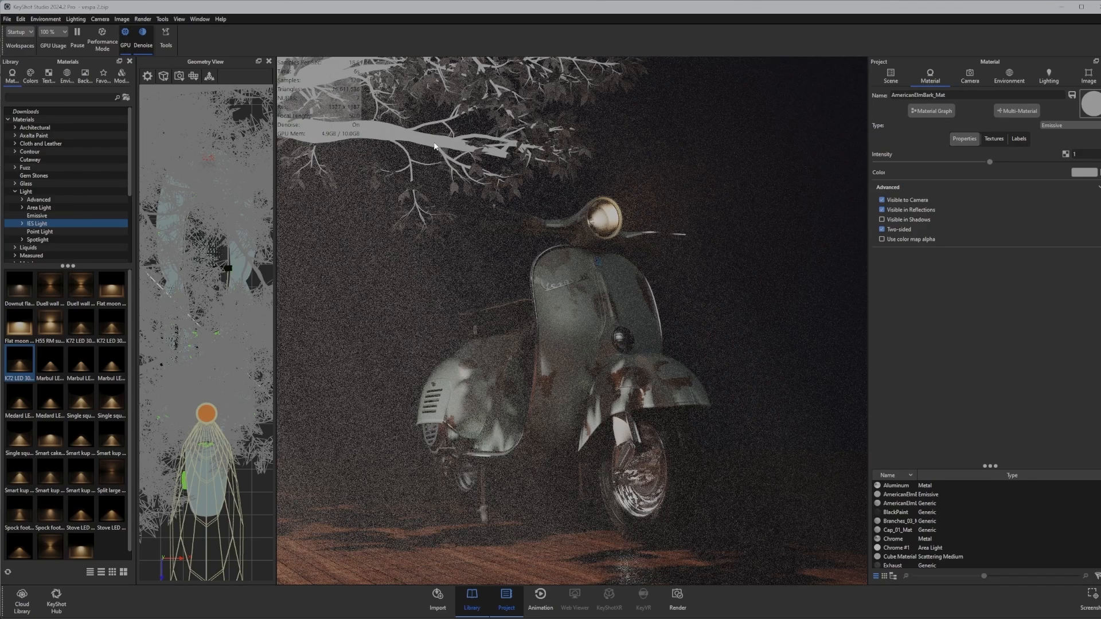
click(1084, 173)
drag(1053, 245, 959, 326)
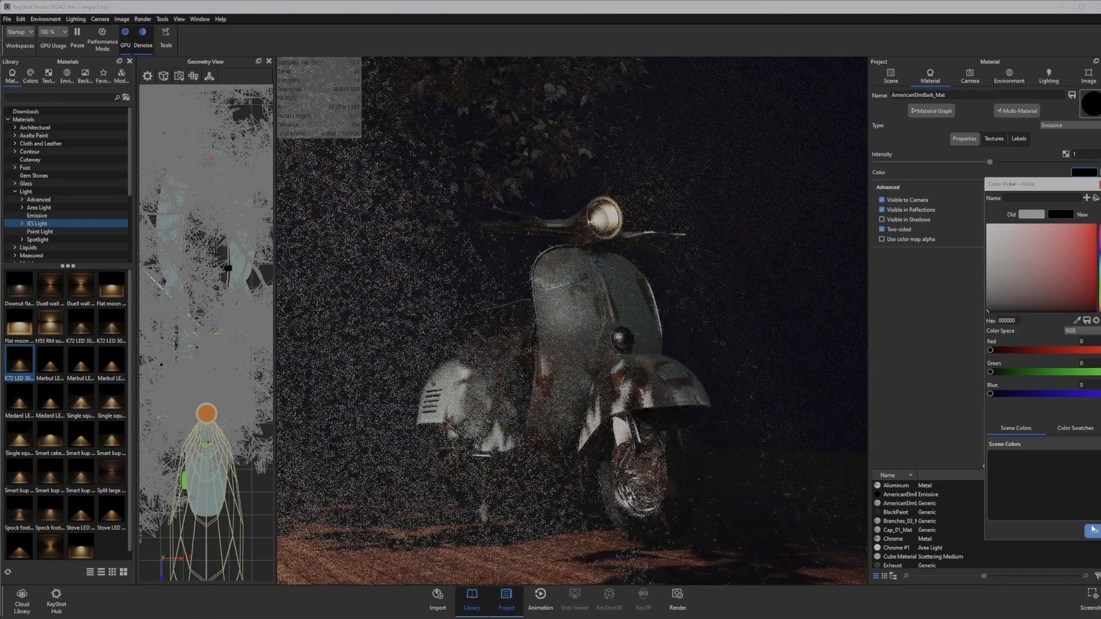
click(1093, 531)
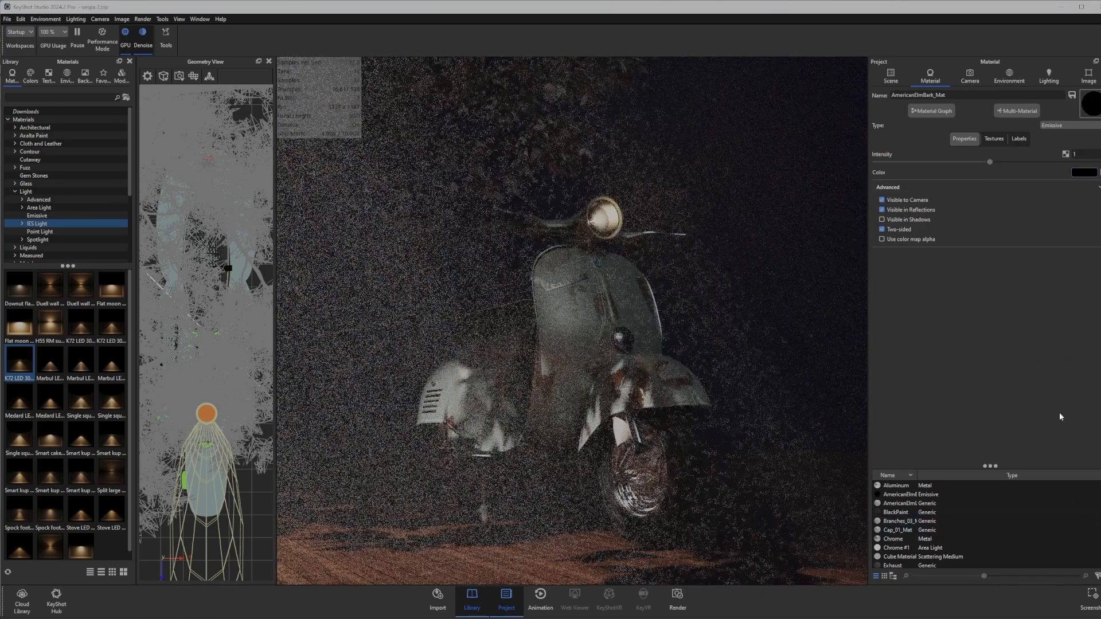
click(893, 219)
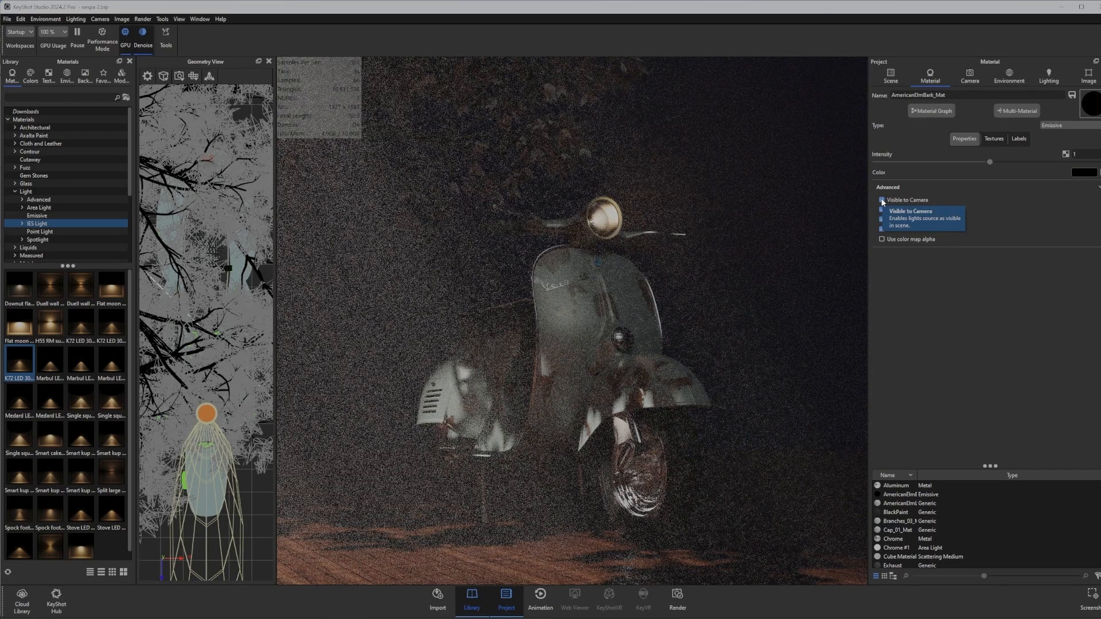
click(881, 200)
- Turn Branches_03_Mat black and make it an Emissive material that is visible in shadows but hidden from the camera
click(891, 74)
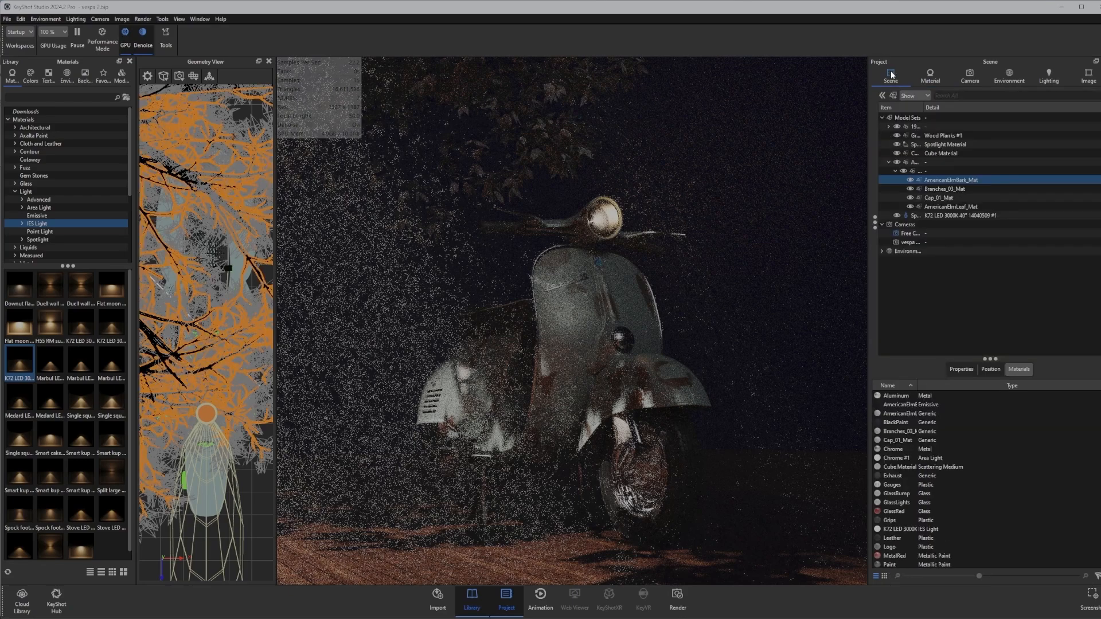
double_click(927, 189)
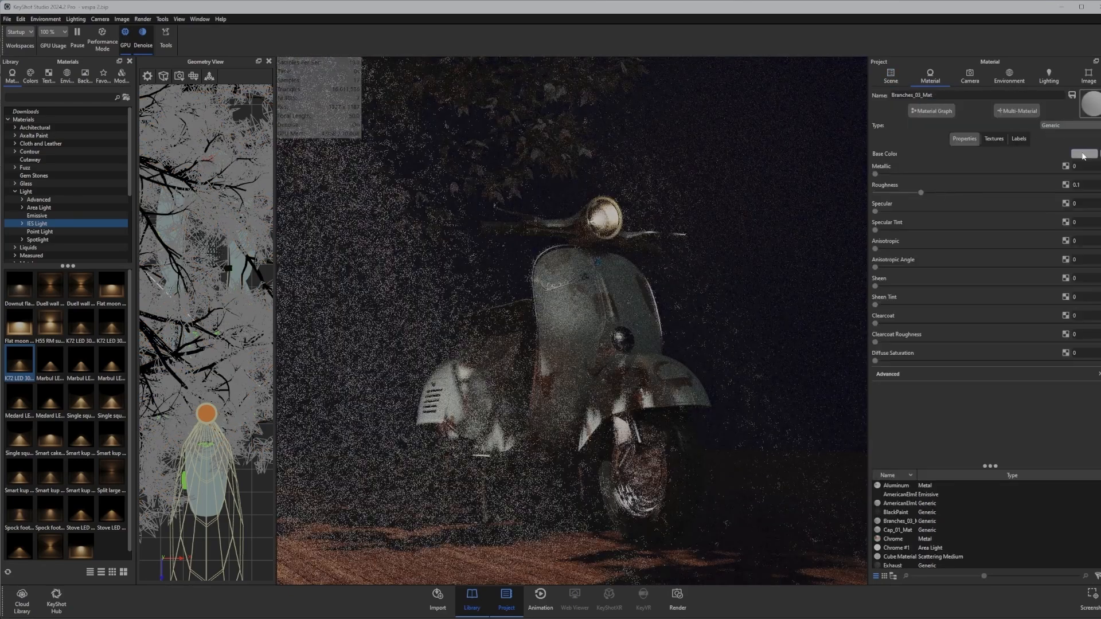
click(1083, 156)
drag(1027, 235, 971, 302)
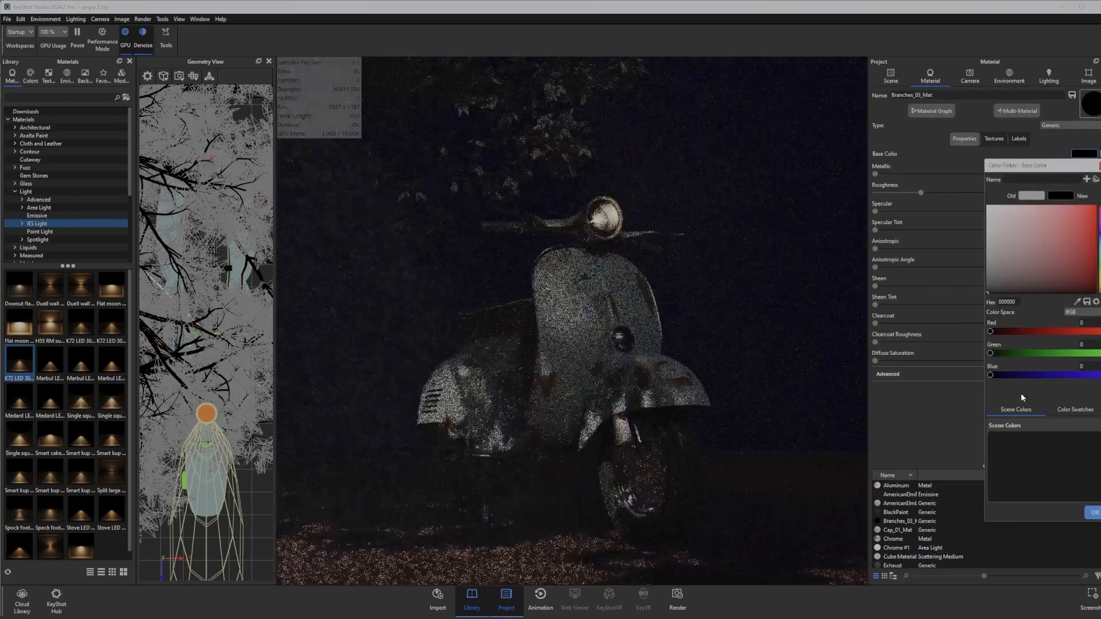
click(1094, 512)
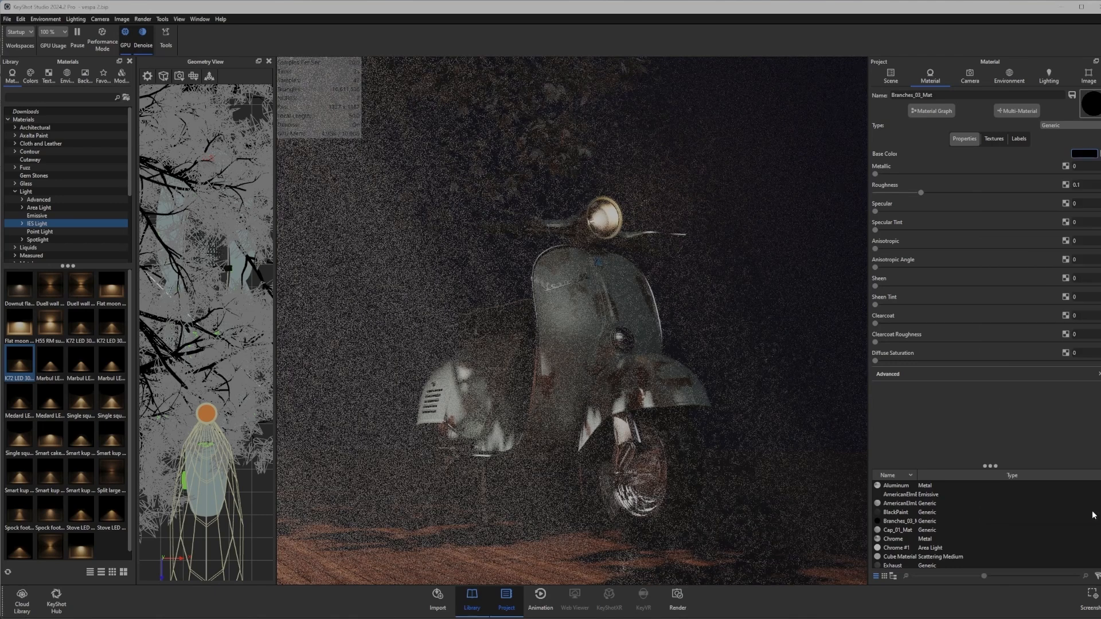
click(1070, 125)
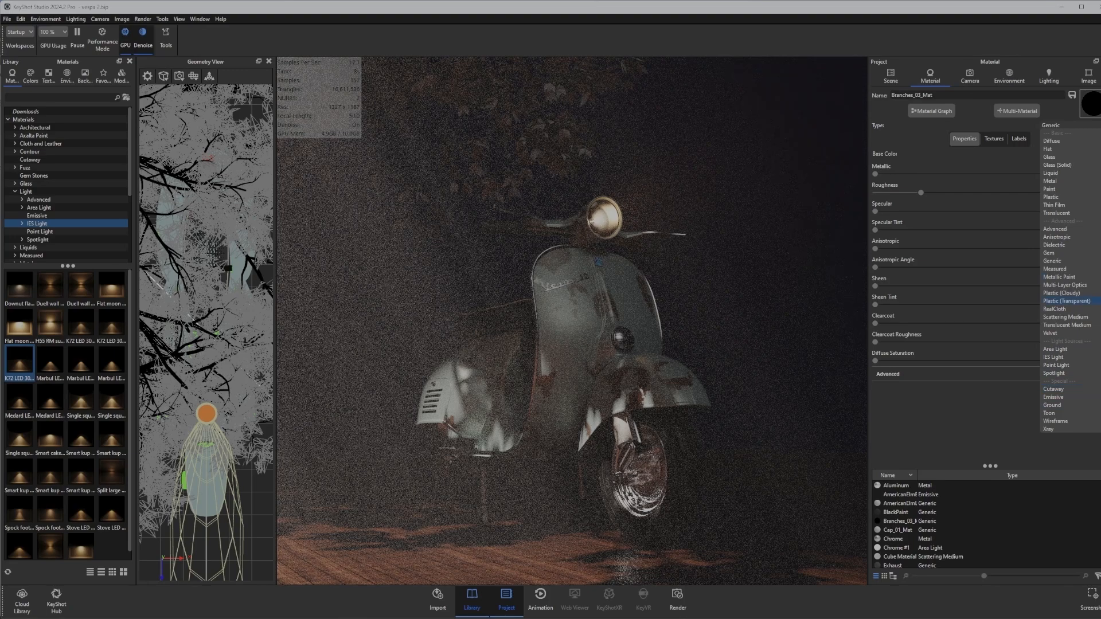
click(1061, 397)
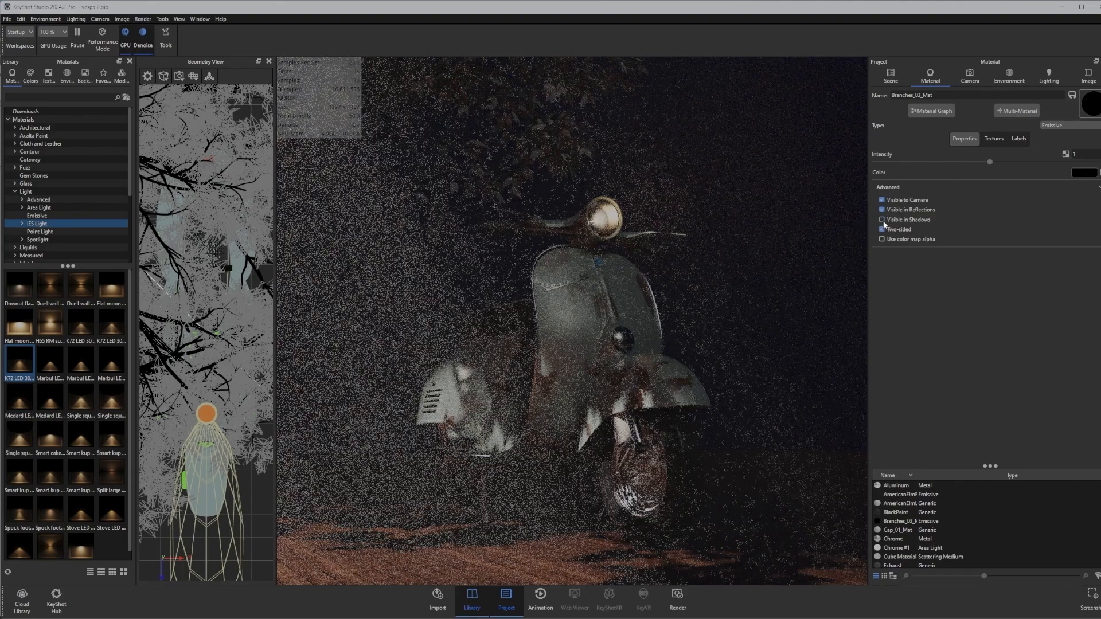
click(883, 220)
click(882, 200)
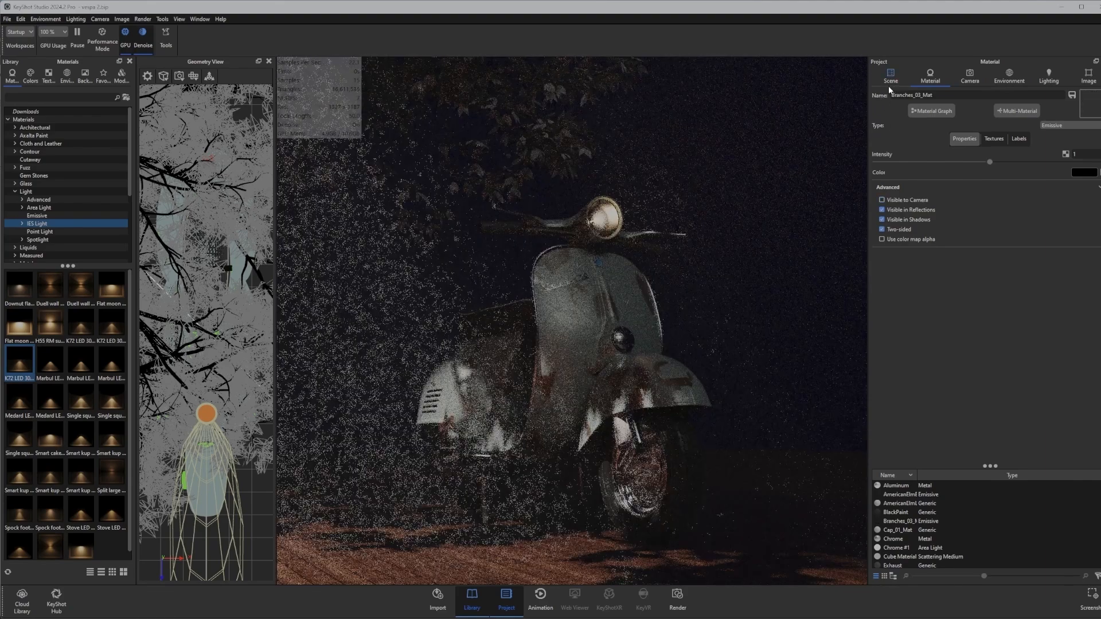
- Change Cap_01_Mat to a black Emissive material that is visible in shadows but hidden from the camera
click(891, 75)
double_click(936, 198)
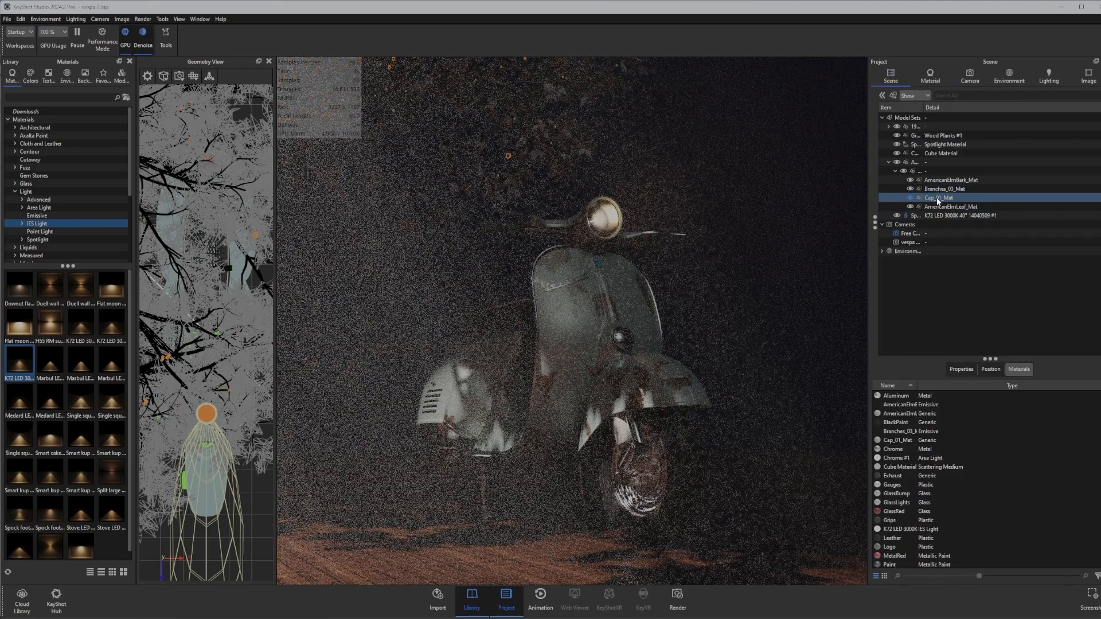
click(1053, 127)
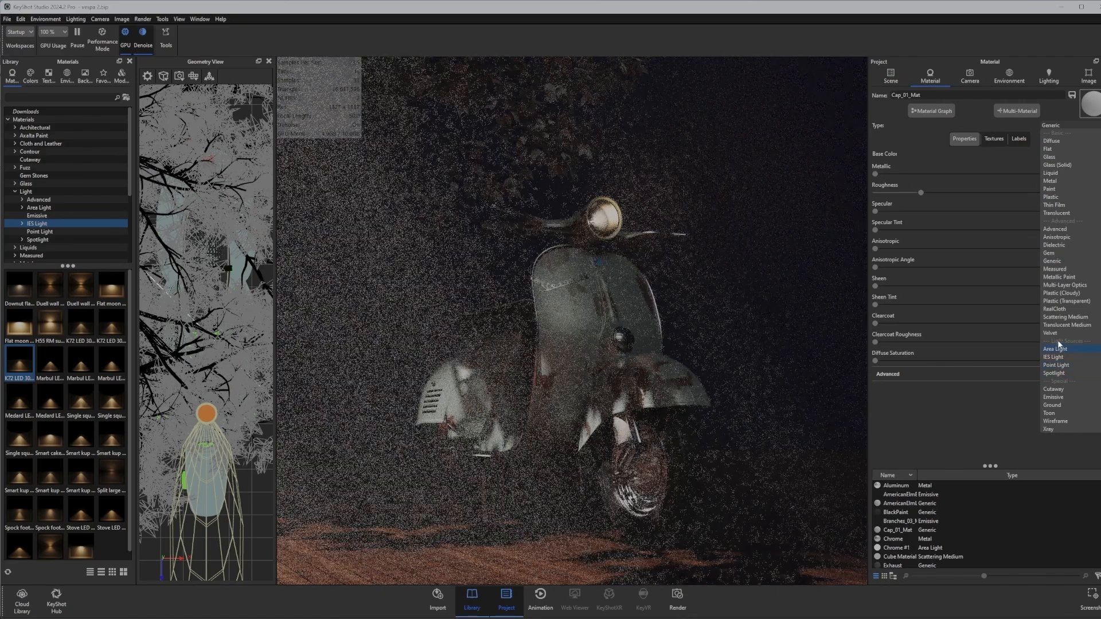
click(1054, 396)
click(1082, 169)
drag(1026, 270, 823, 425)
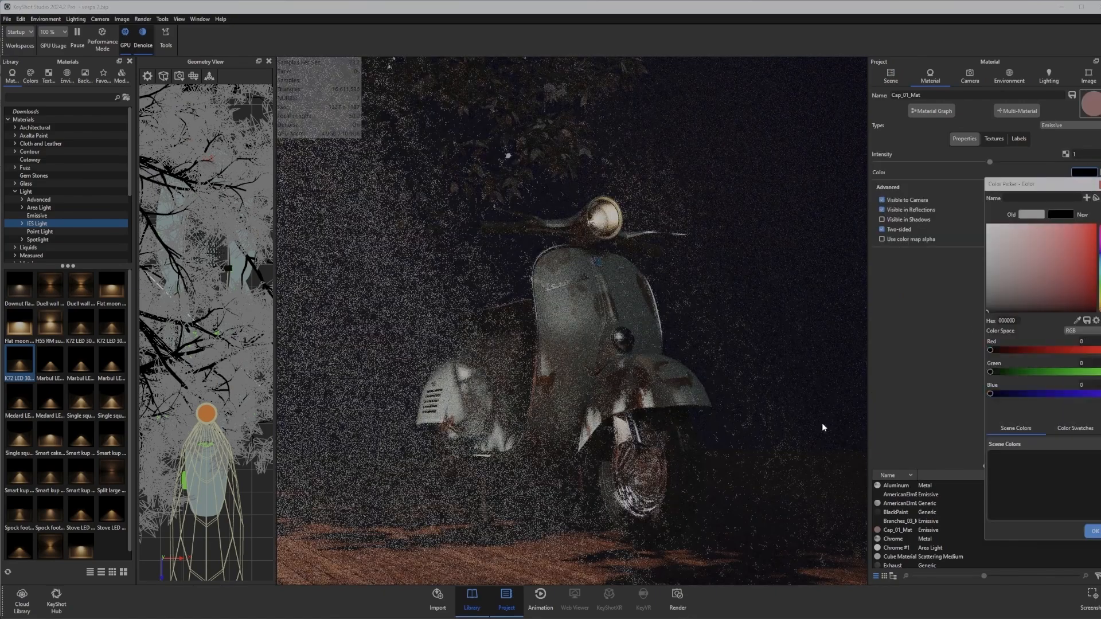
click(1094, 530)
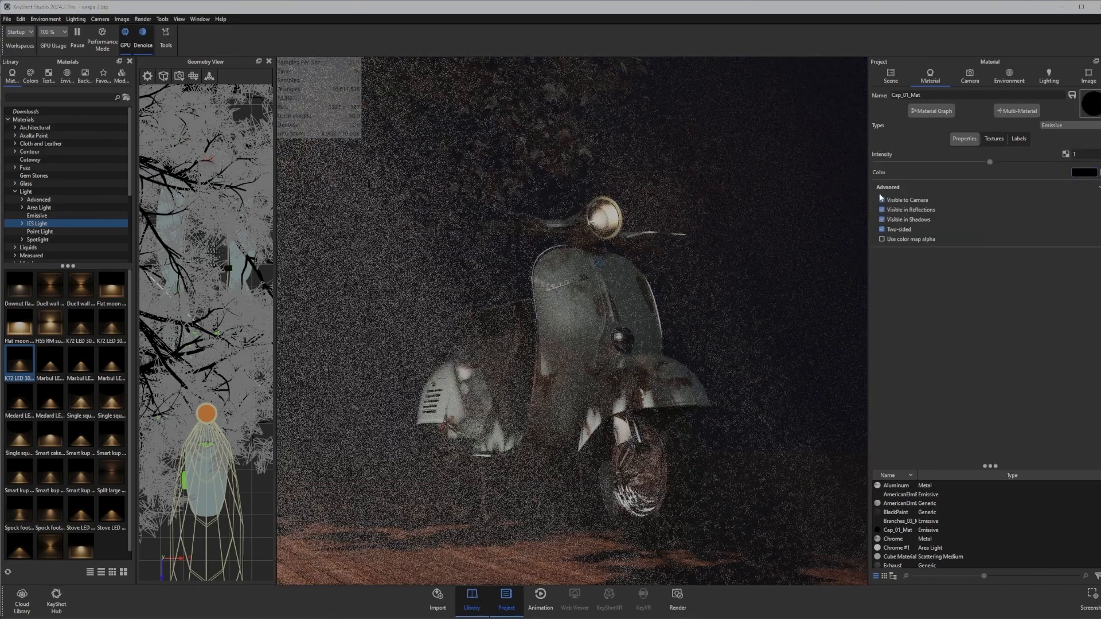
- Change AmericanElmLeaf_Mat to a black Emissive material that is visible in shadows but hidden from the camera
click(890, 74)
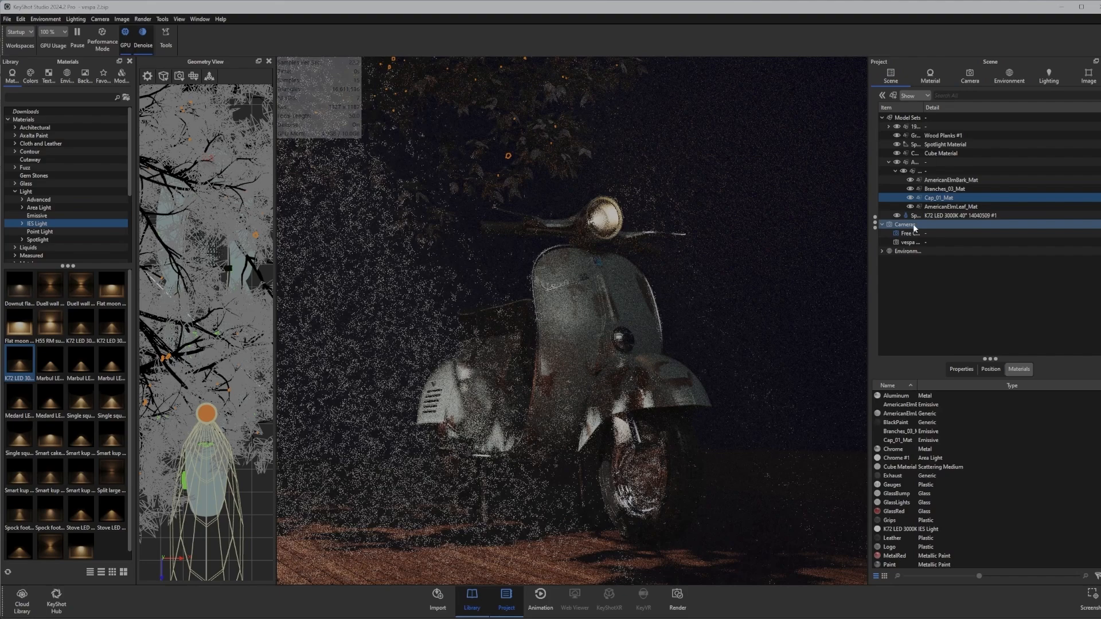
double_click(936, 205)
click(1084, 153)
click(1073, 124)
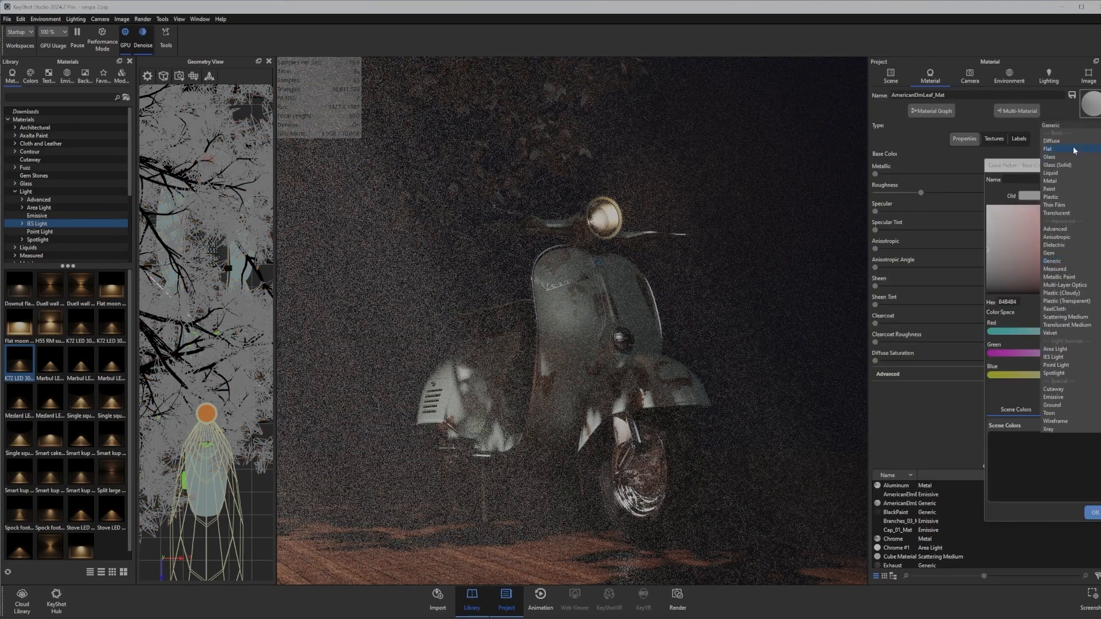
click(1058, 397)
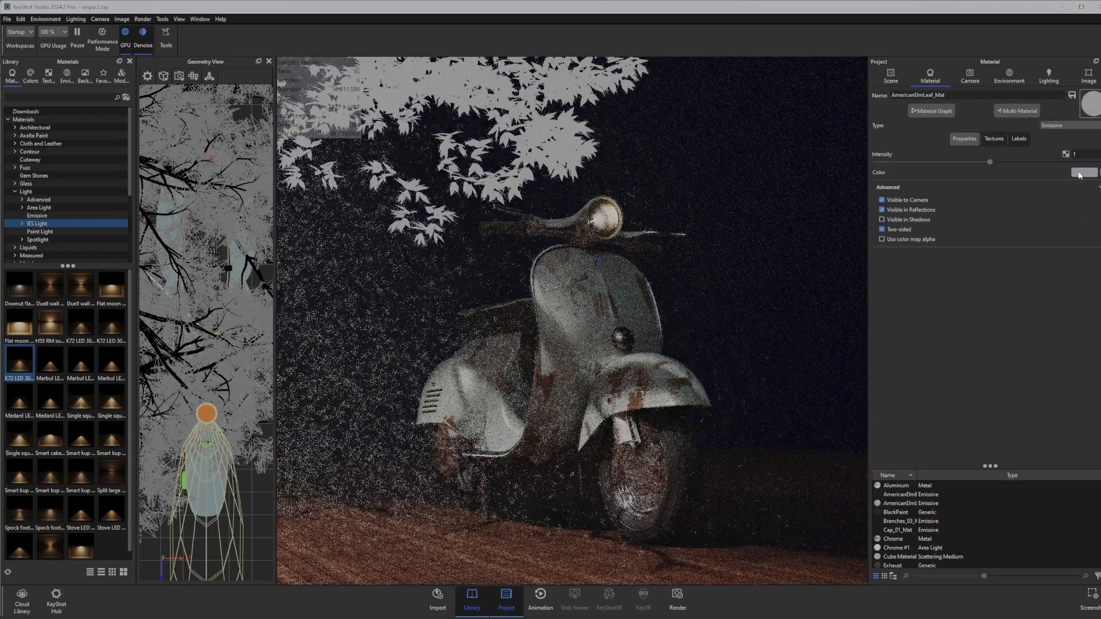
click(1083, 172)
click(1027, 261)
drag(1025, 265, 1031, 321)
click(1094, 531)
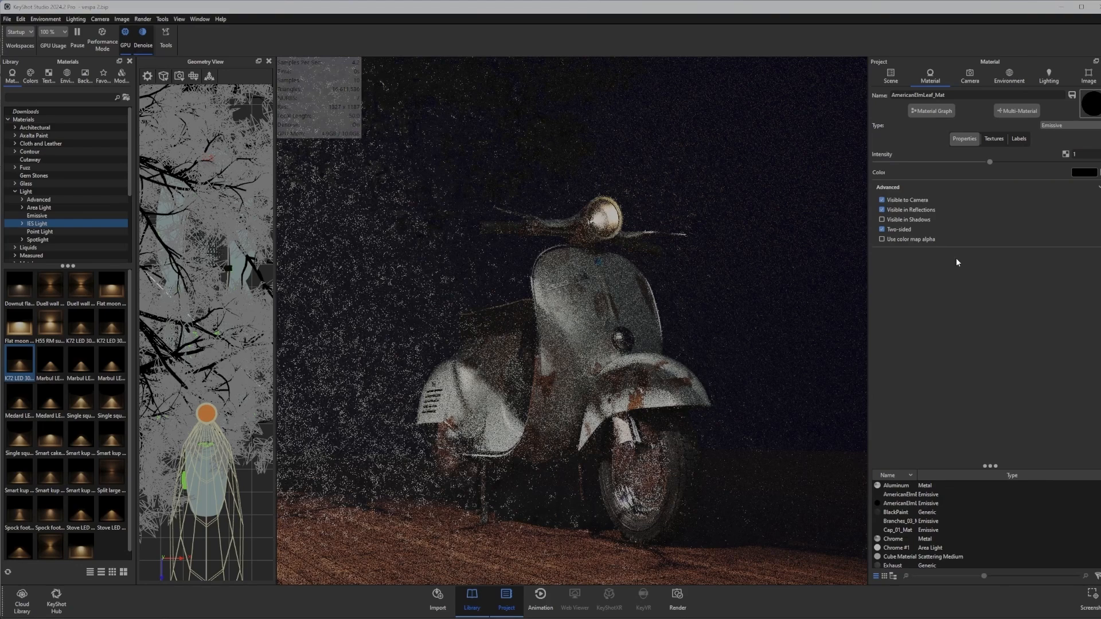
click(884, 220)
click(884, 200)
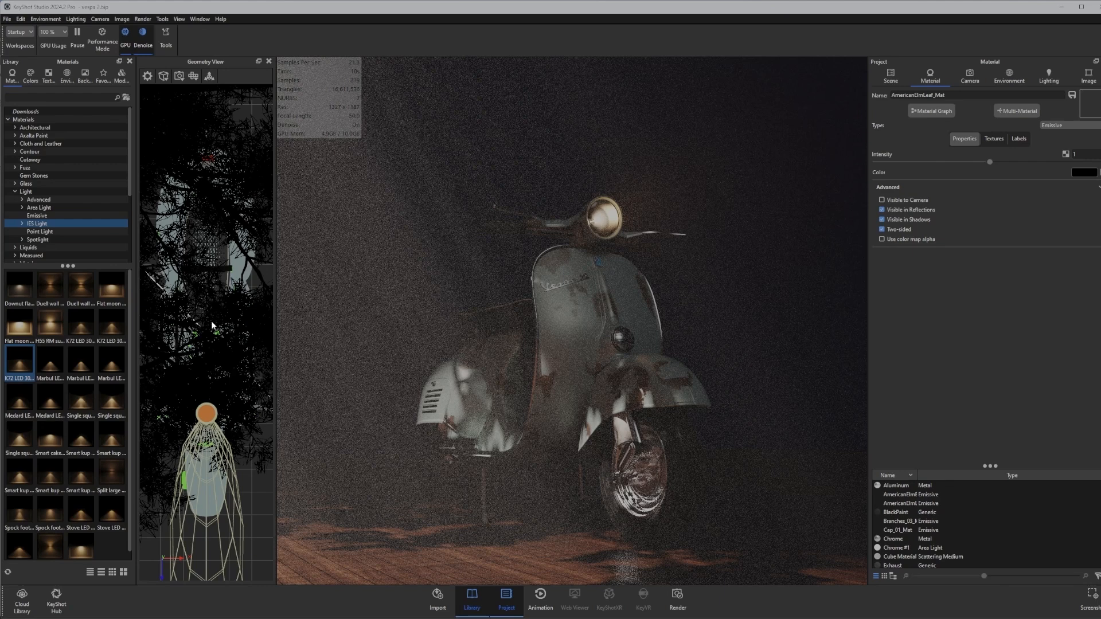
- Set the Free Camera's perspective focal length to 70 mm and reframe the Vespa from a higher angle with more floor around it
drag(211, 321, 205, 312)
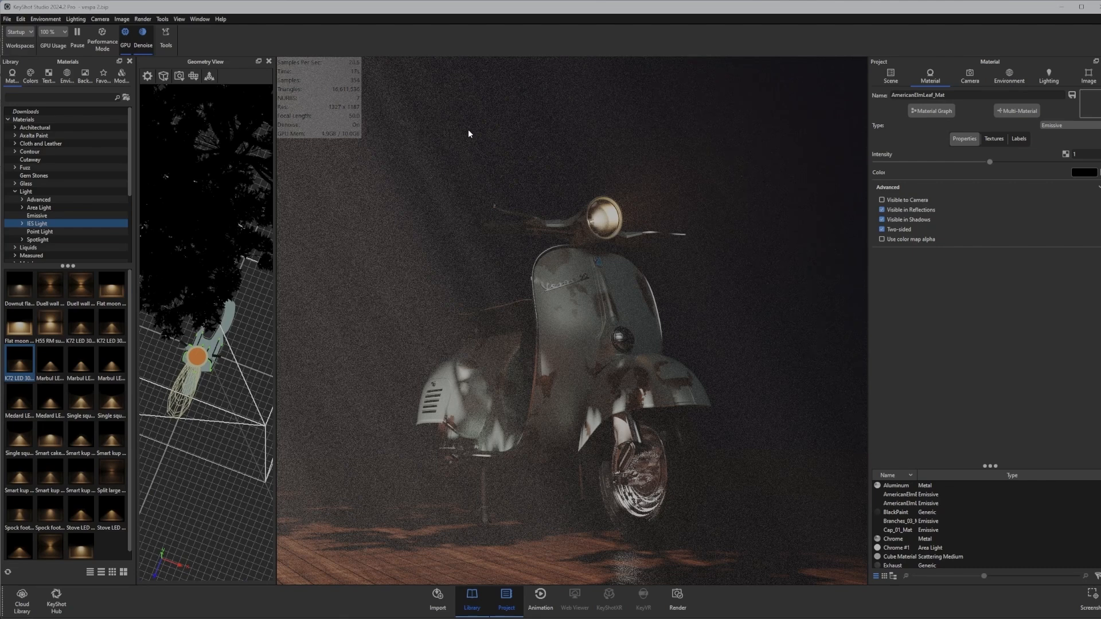
click(1088, 77)
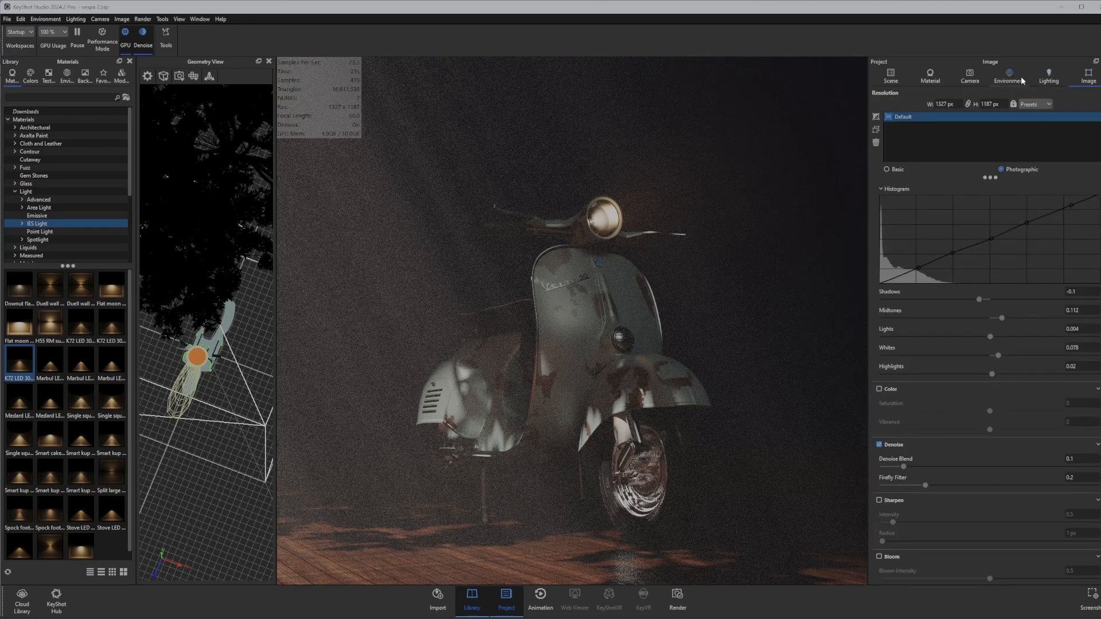
click(966, 77)
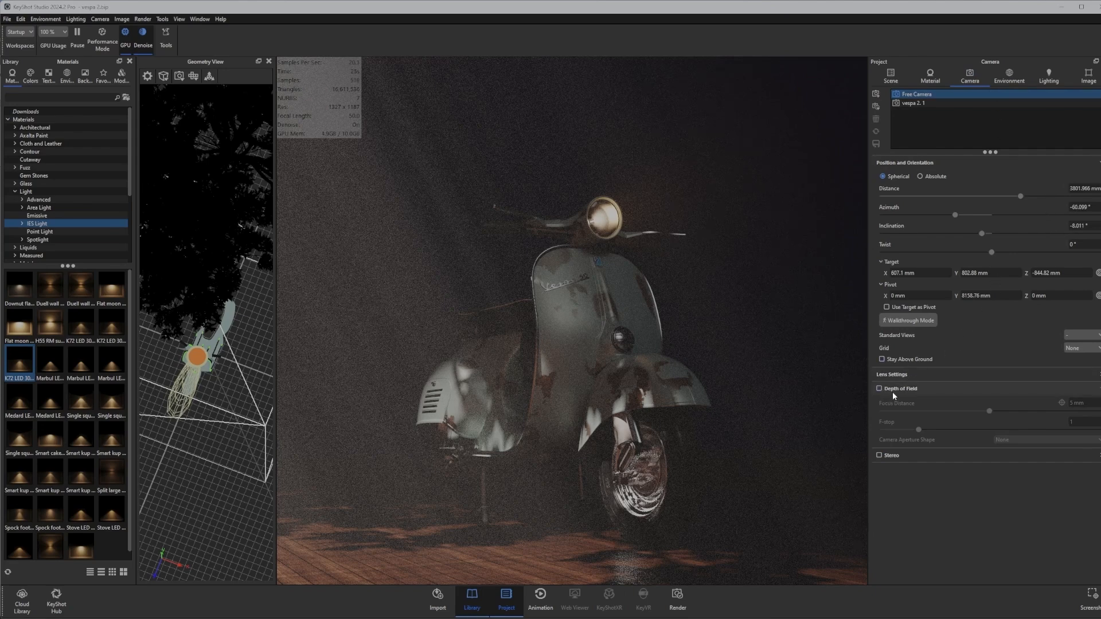
click(894, 375)
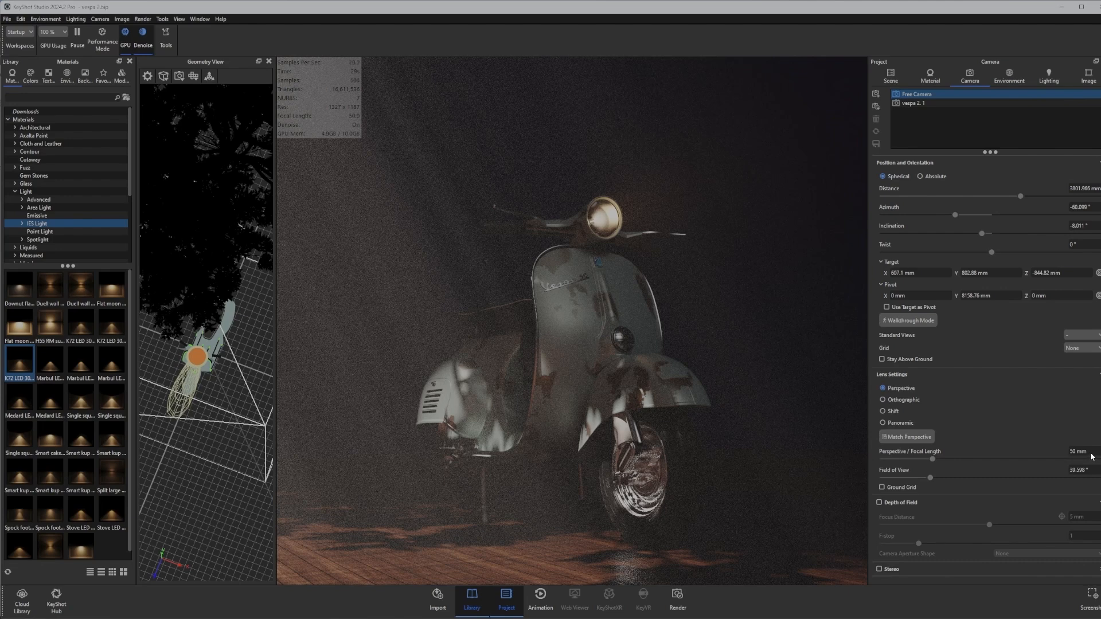
drag(1092, 454, 1073, 452)
text(70)
key(Return)
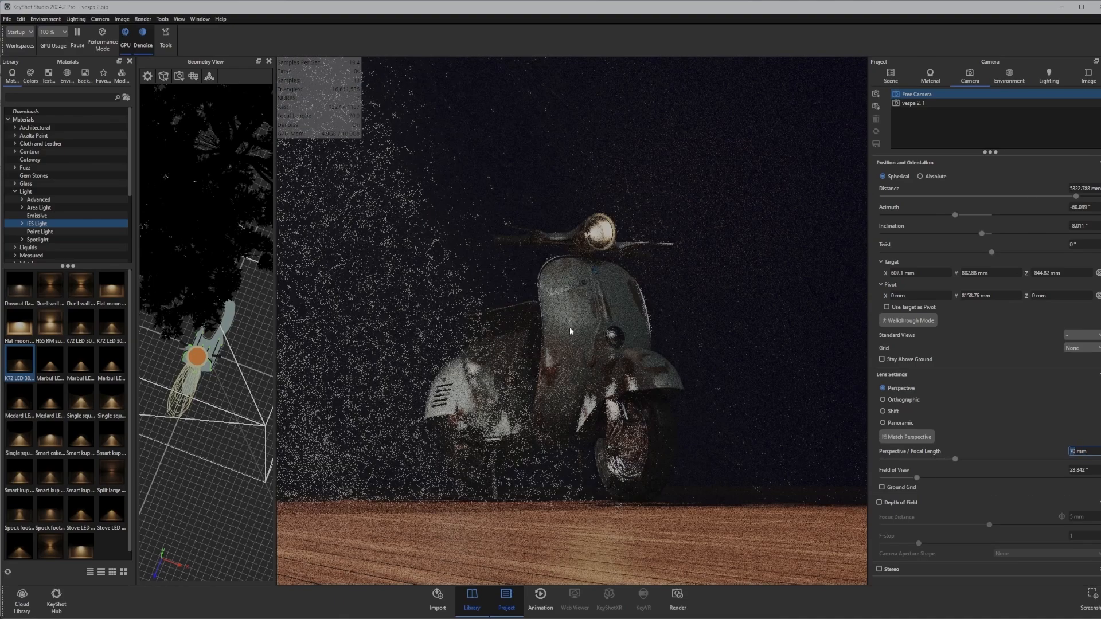
drag(630, 445, 621, 483)
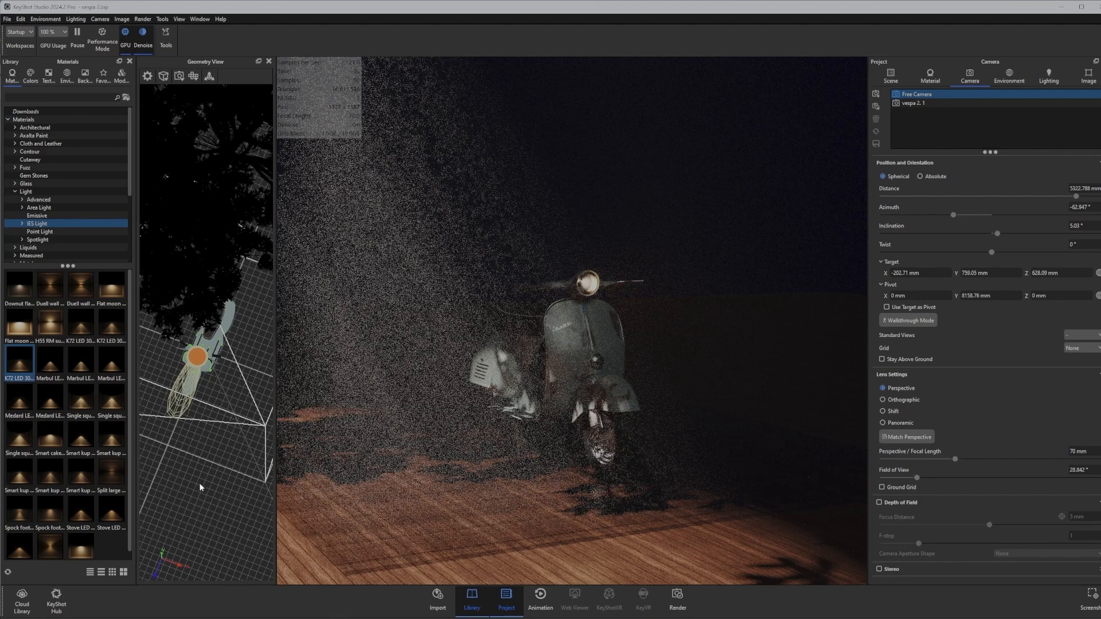
- Scale the haze cube (Cube Material) uniformly up by about 2.37 to enlarge the scattering volume around the Vespa and tree
drag(201, 487, 230, 422)
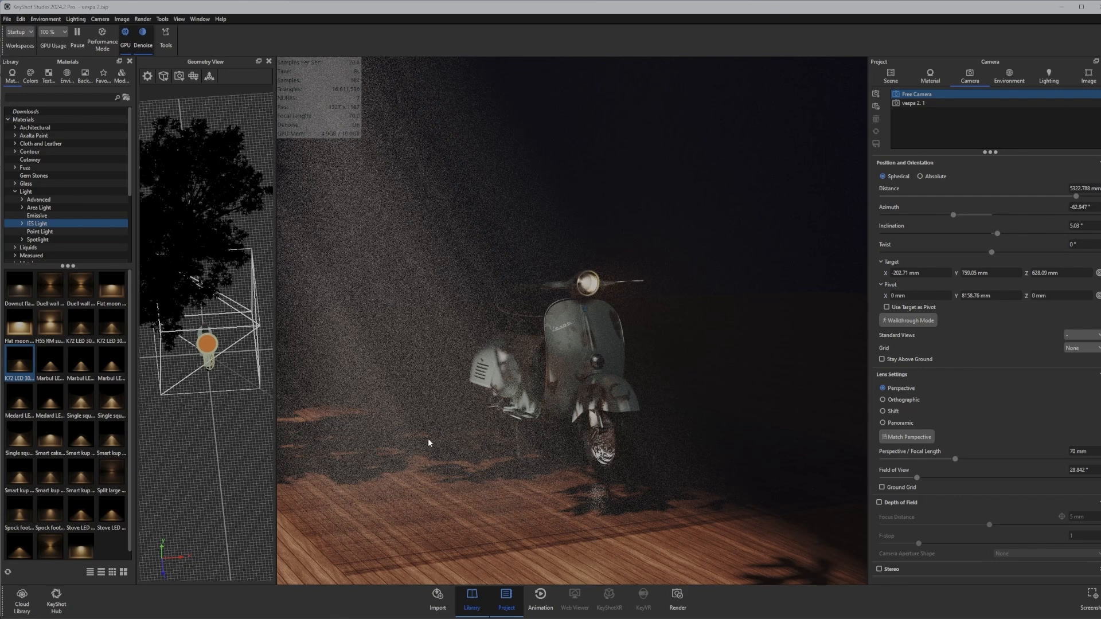
drag(189, 459, 200, 439)
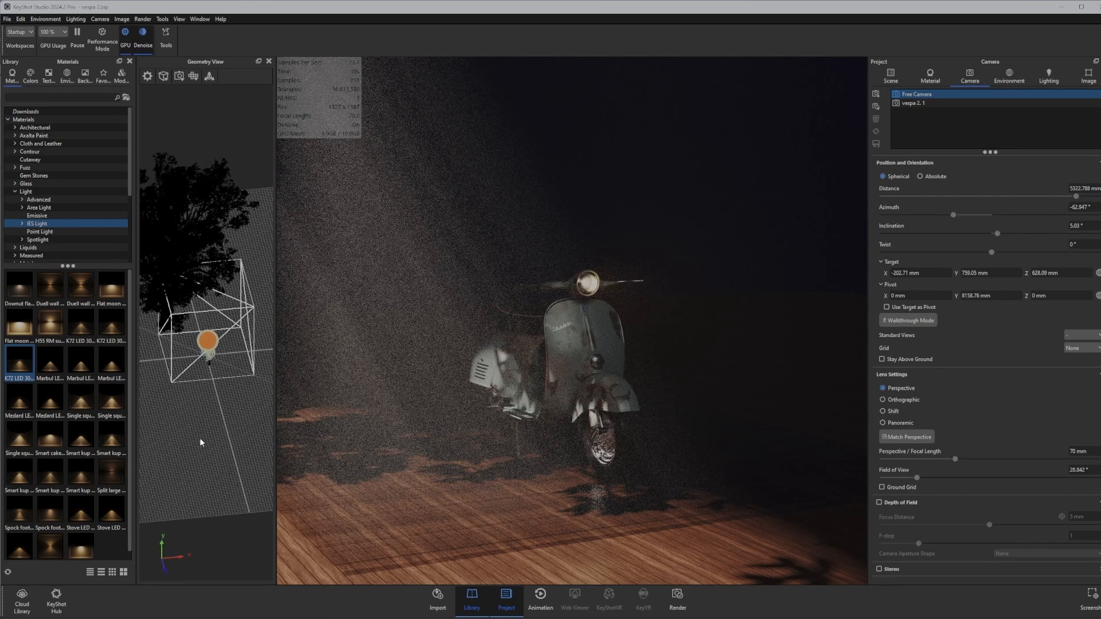
click(891, 75)
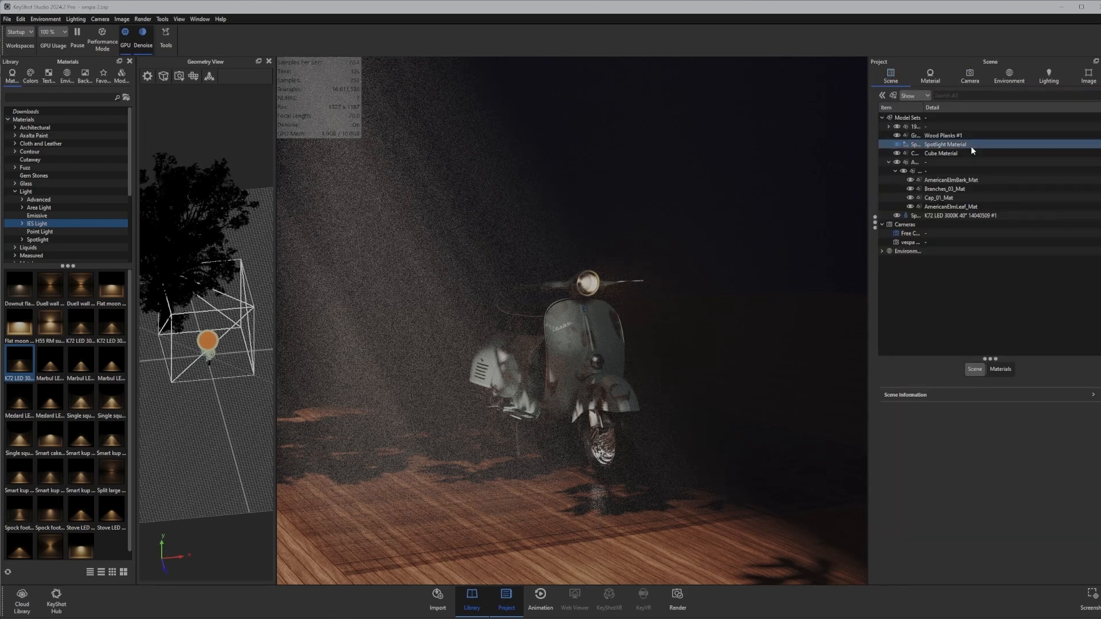
click(934, 153)
right_click(195, 428)
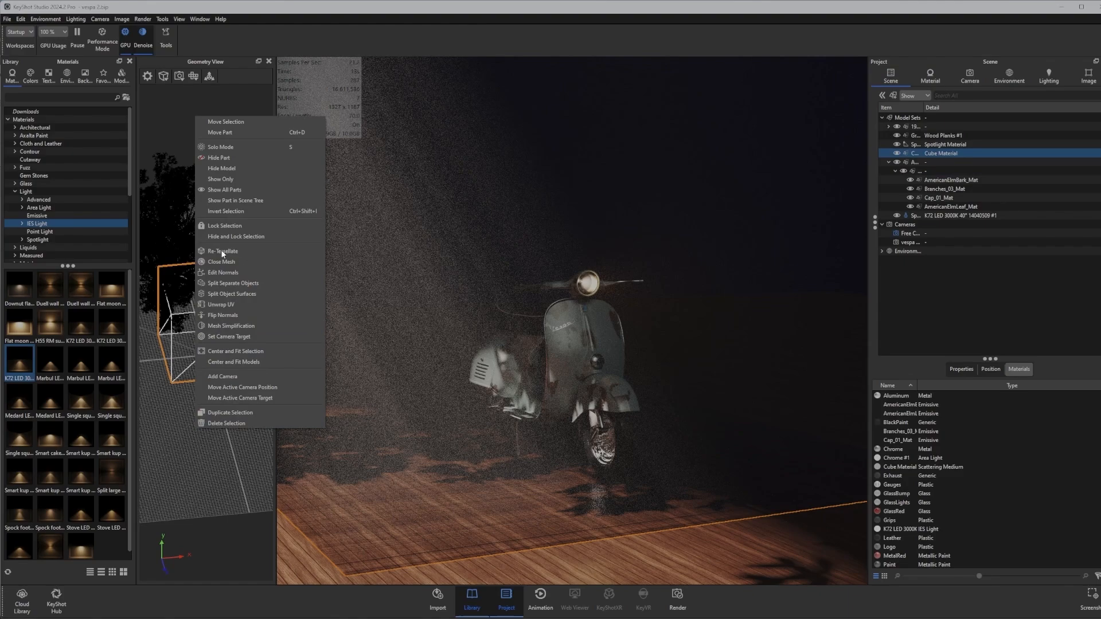
click(222, 119)
click(349, 381)
click(385, 381)
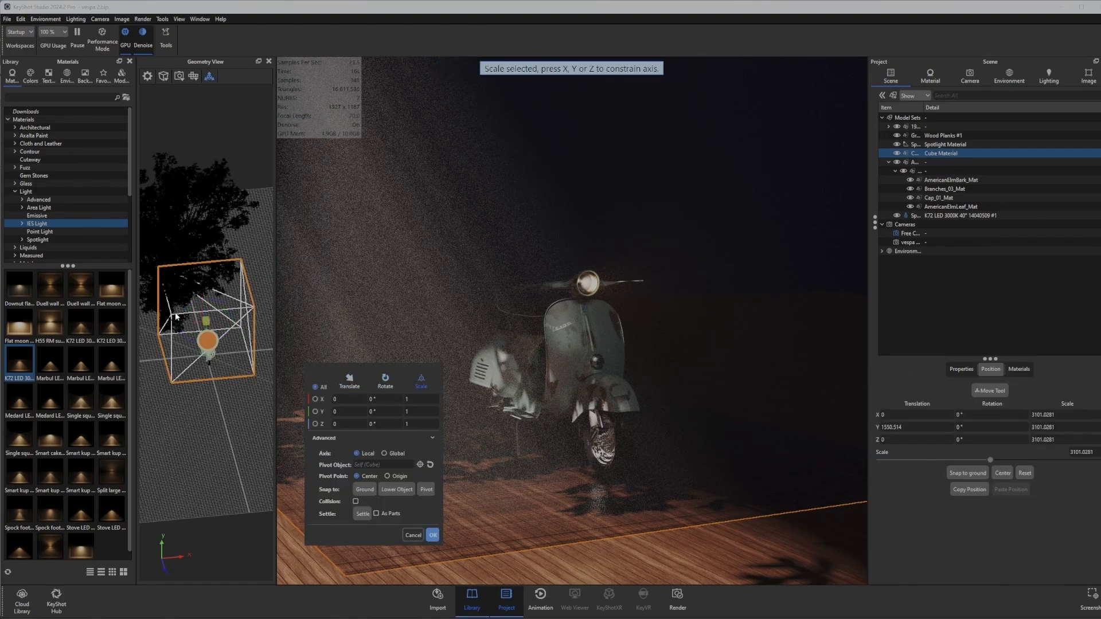
drag(206, 322, 298, 304)
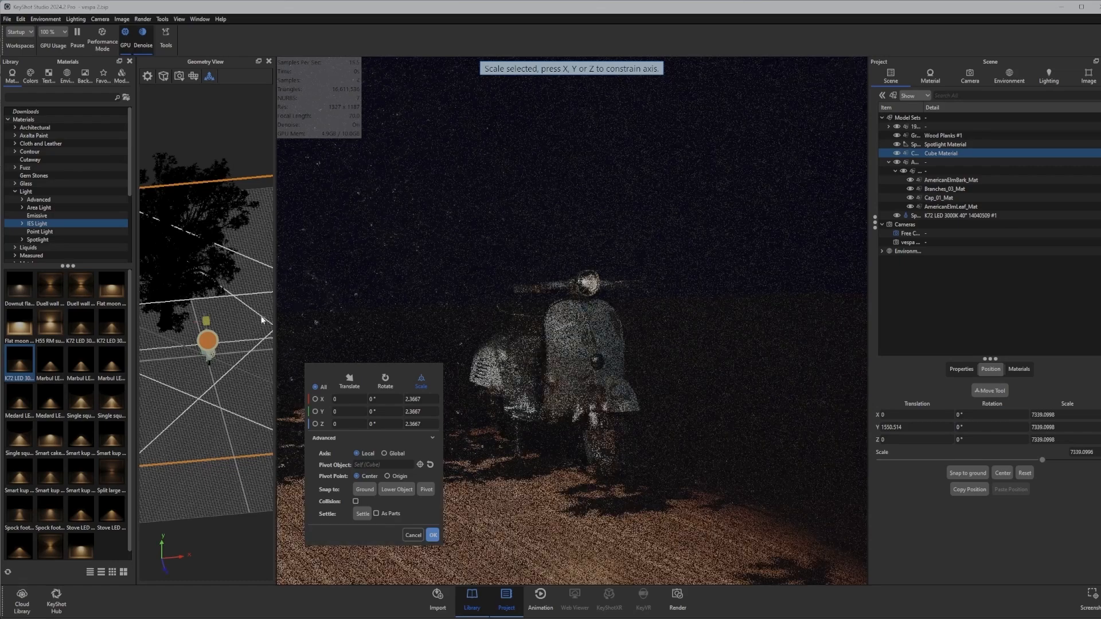
click(434, 536)
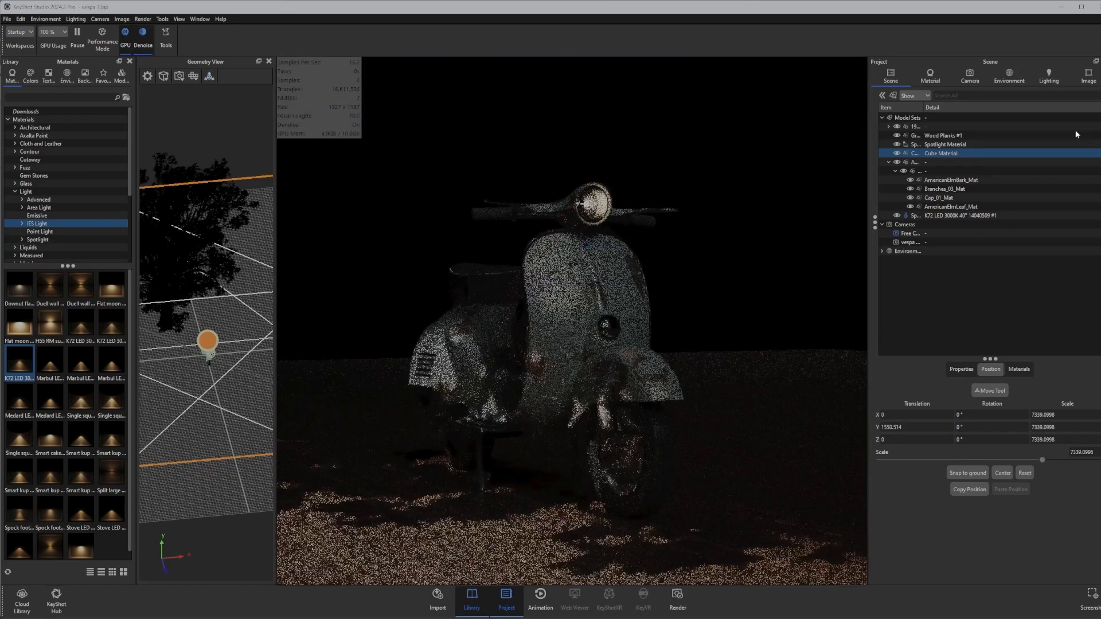
- Examine how the enlarged haze volume renders around the Vespa from closer and farther camera positions
click(969, 74)
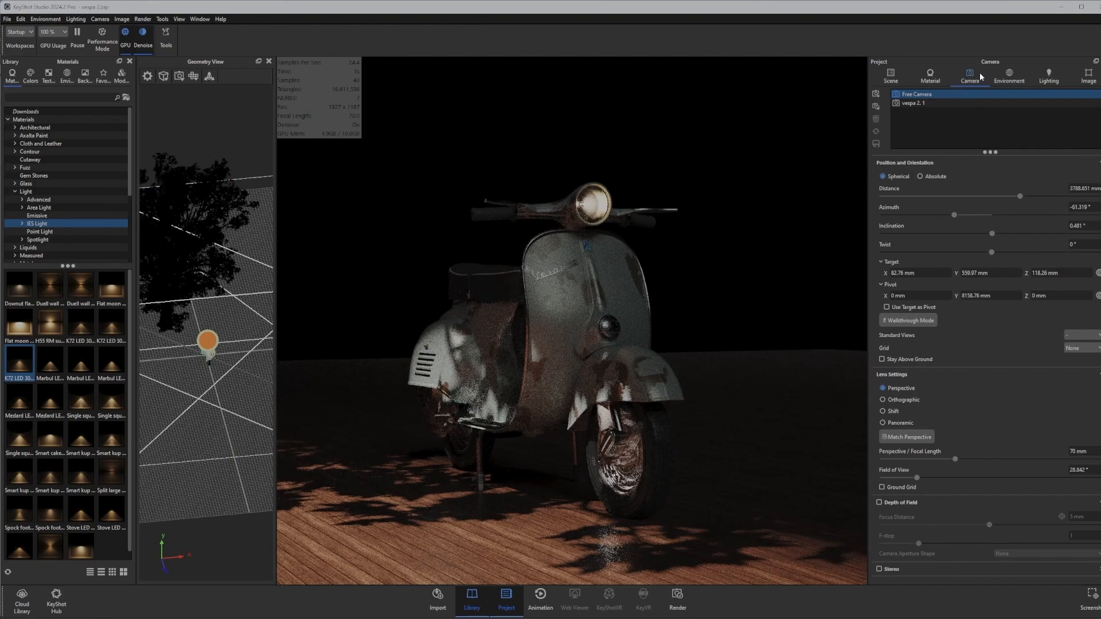
click(891, 75)
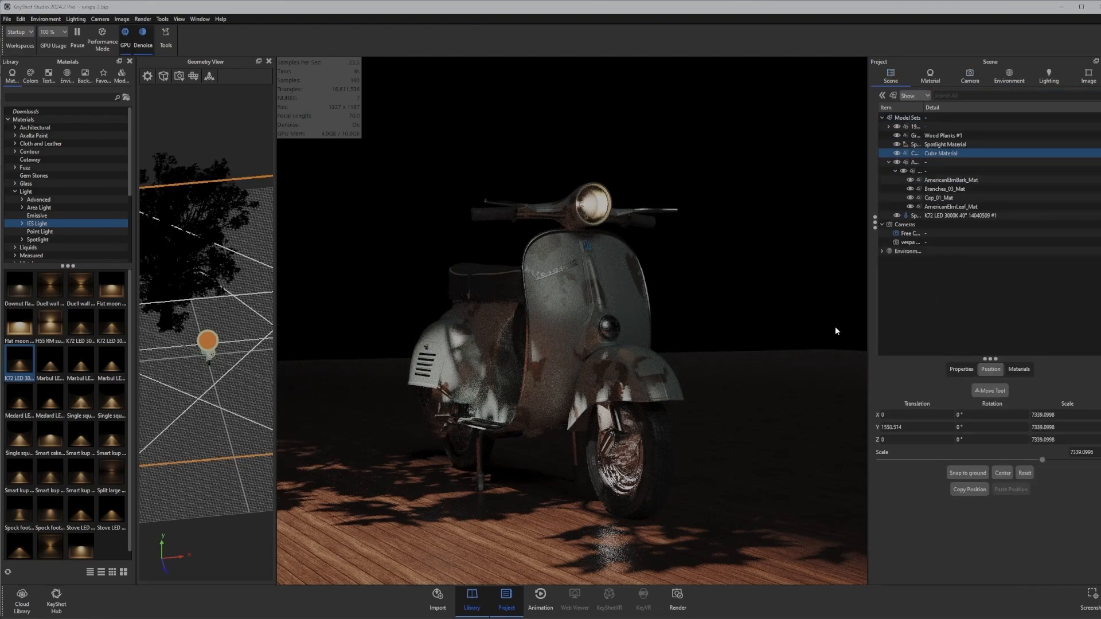
click(228, 460)
scroll(577, 390, down, 4)
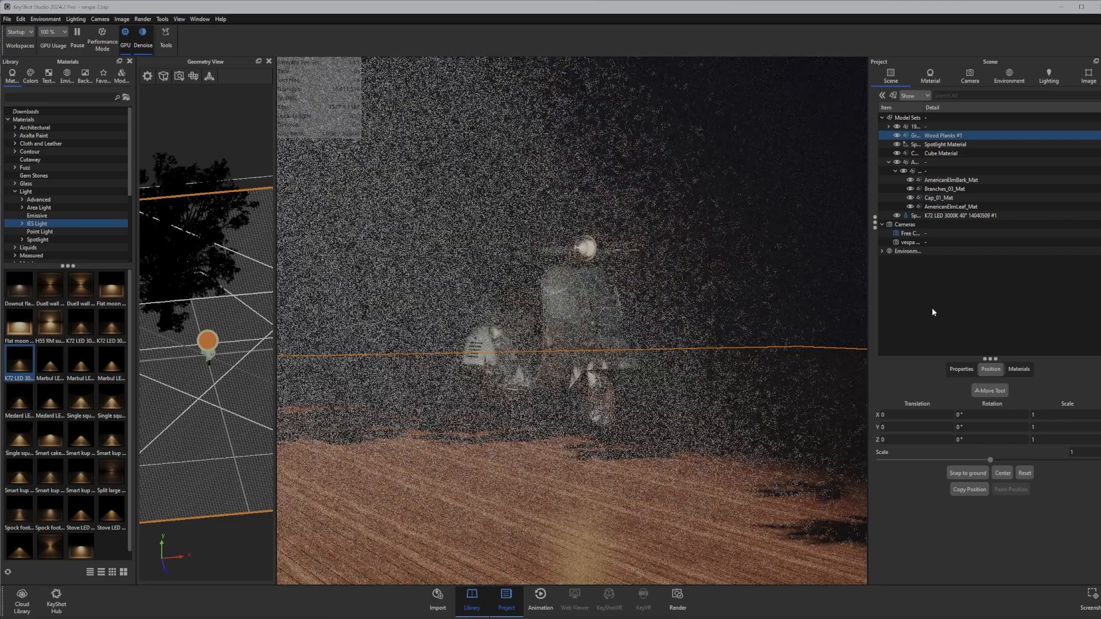
click(791, 147)
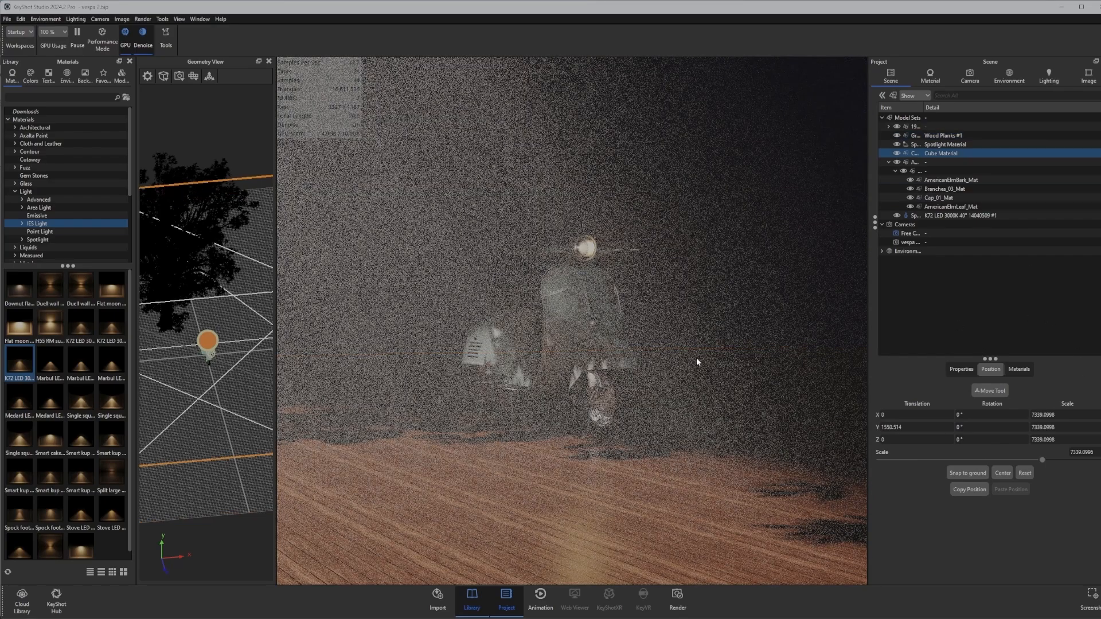
scroll(697, 356, up, 4)
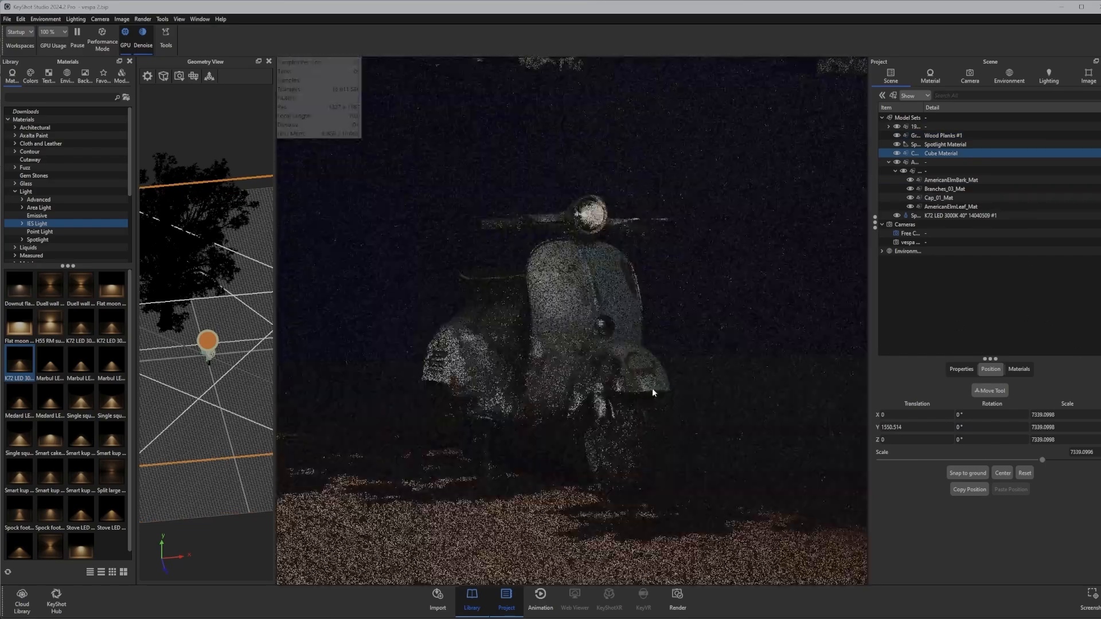
drag(652, 387, 642, 393)
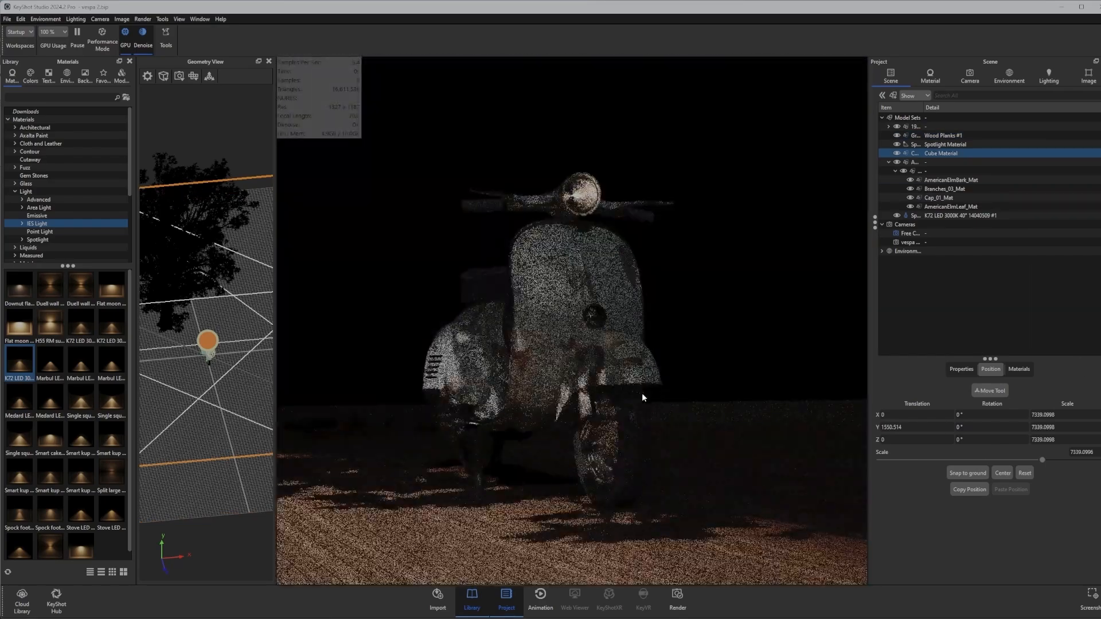
drag(568, 403, 578, 402)
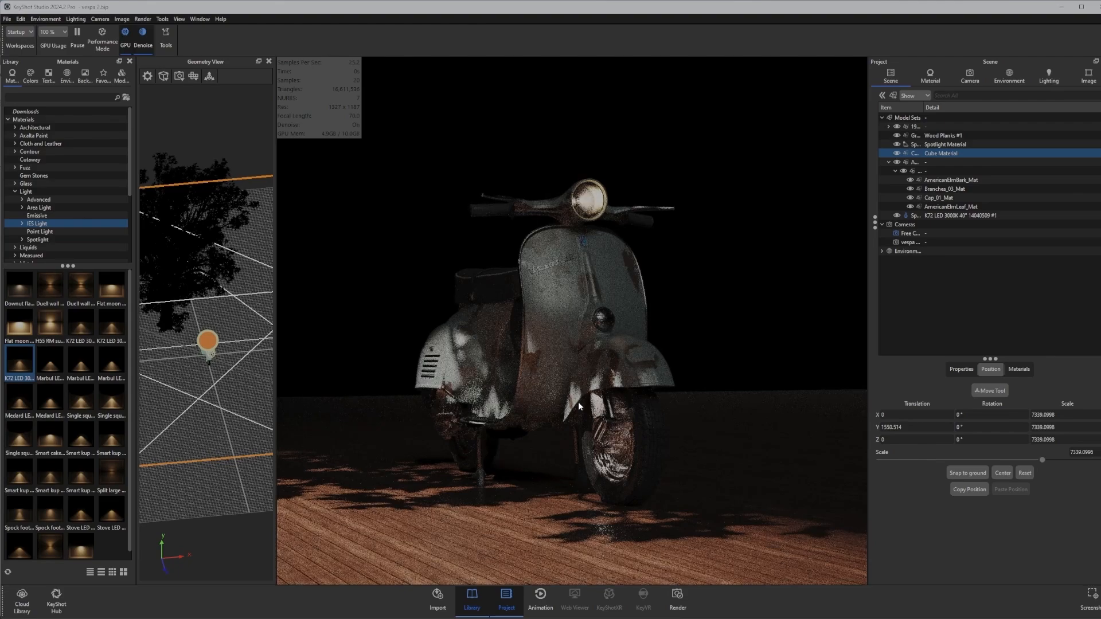
scroll(577, 403, down, 4)
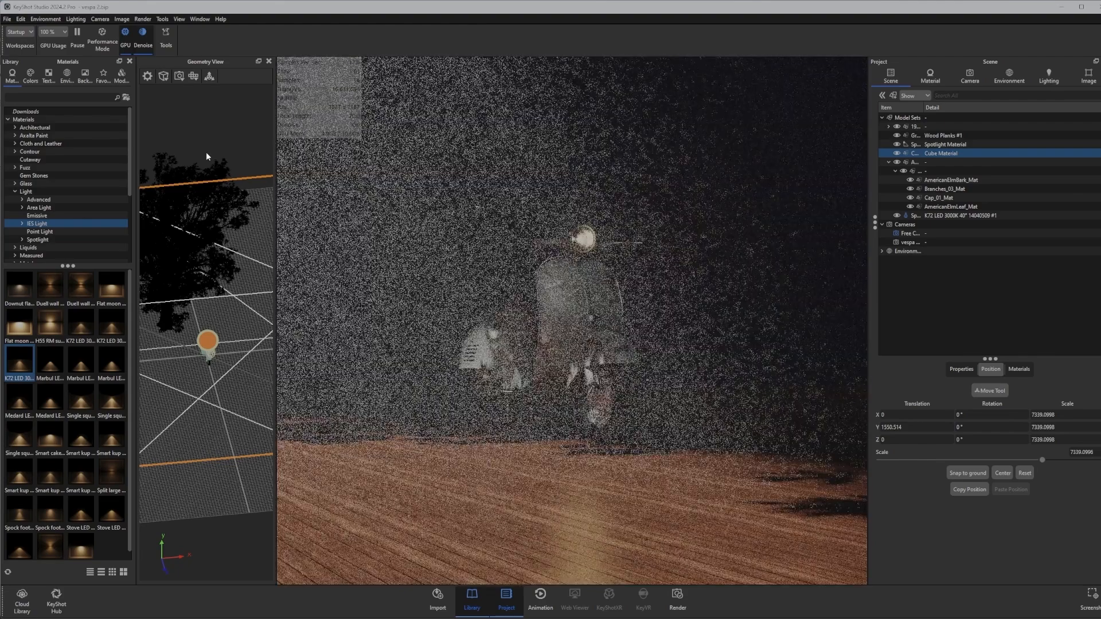
- Scale the haze cube uniformly down by a factor of about 0.72 while checking the Vespa from closer camera positions
right_click(205, 152)
click(221, 156)
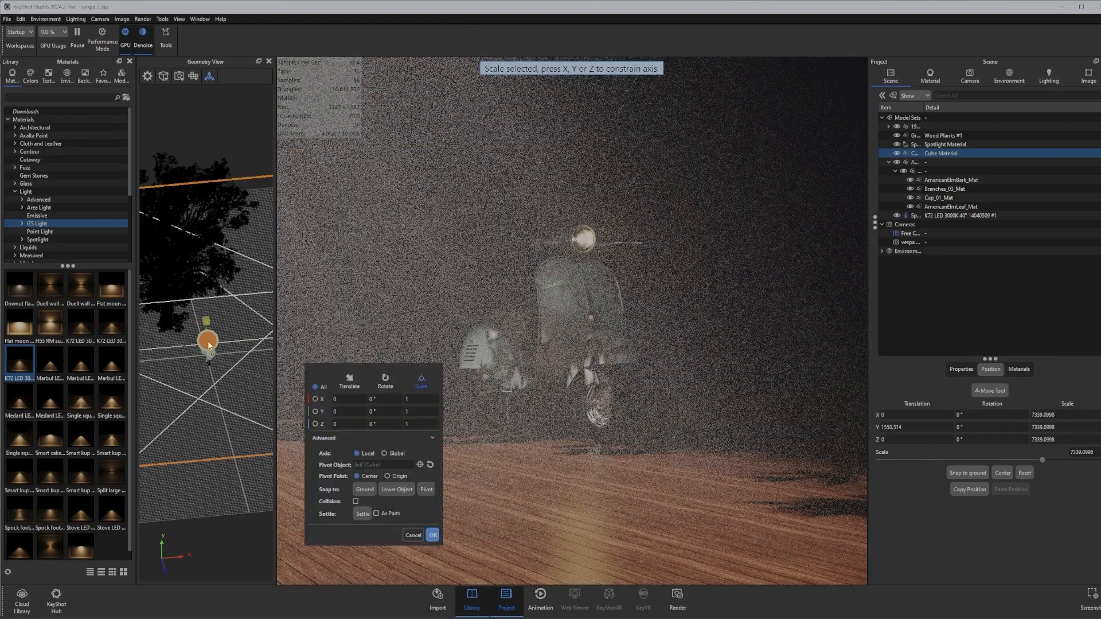
drag(210, 344, 174, 242)
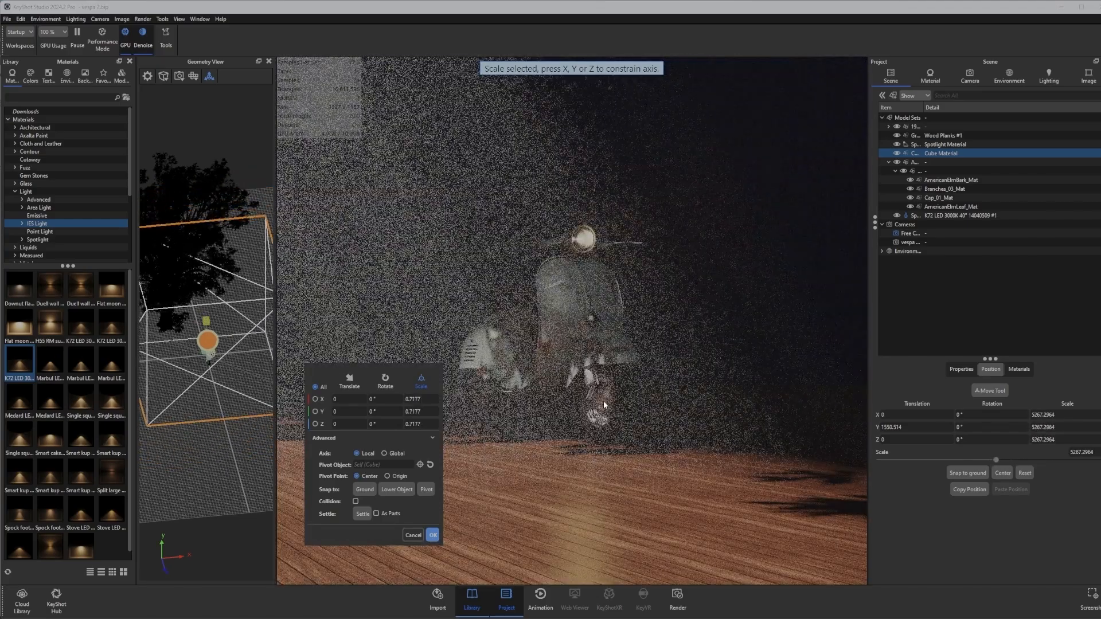
scroll(603, 401, up, 2)
drag(195, 398, 304, 402)
scroll(579, 366, up, 2)
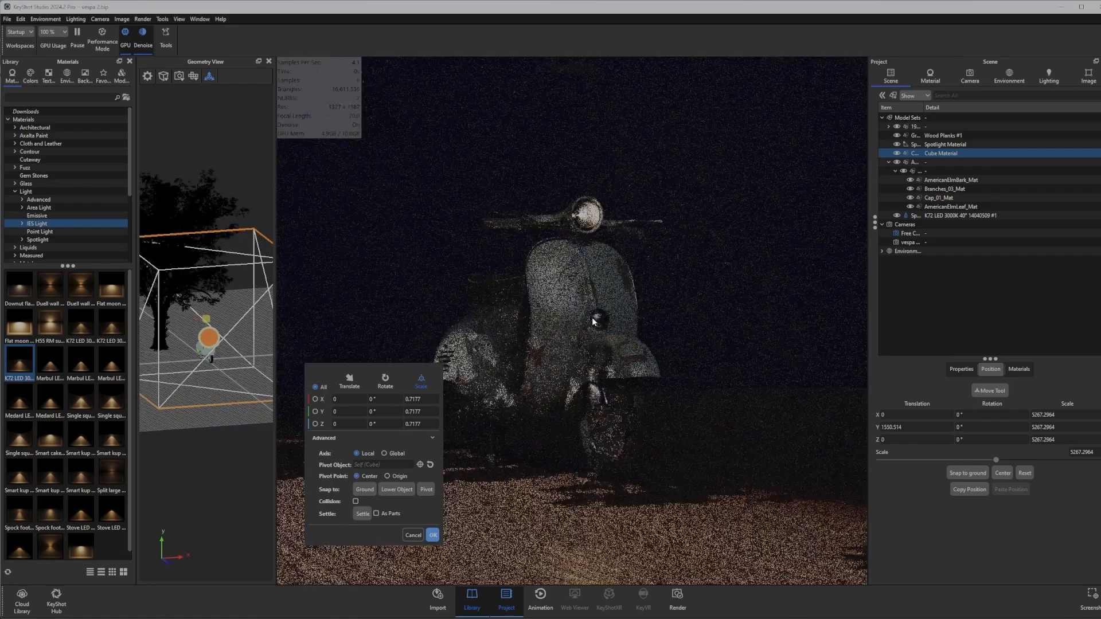
middle_drag(585, 290, 596, 315)
click(432, 535)
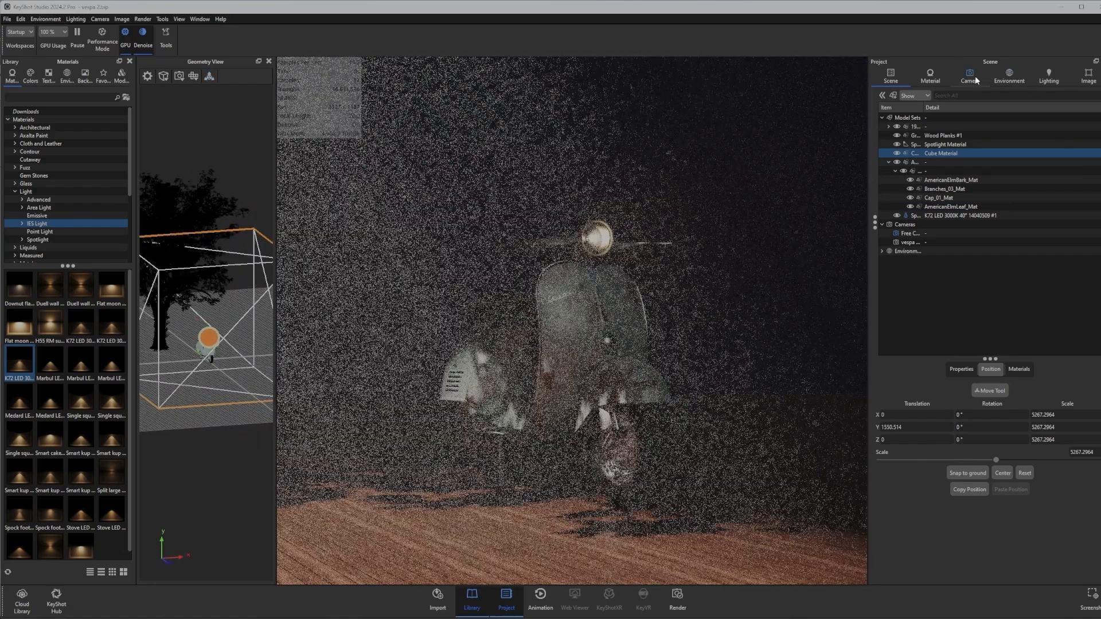
- Overlay the Thirds composition grid on the Free Camera view
click(975, 78)
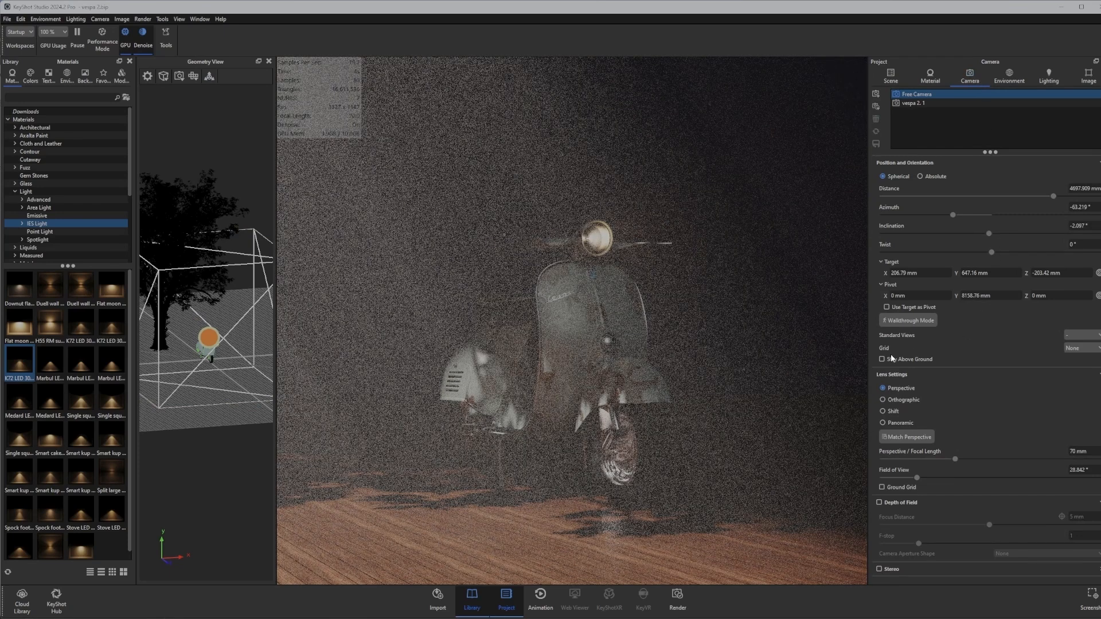
click(1075, 348)
click(1080, 377)
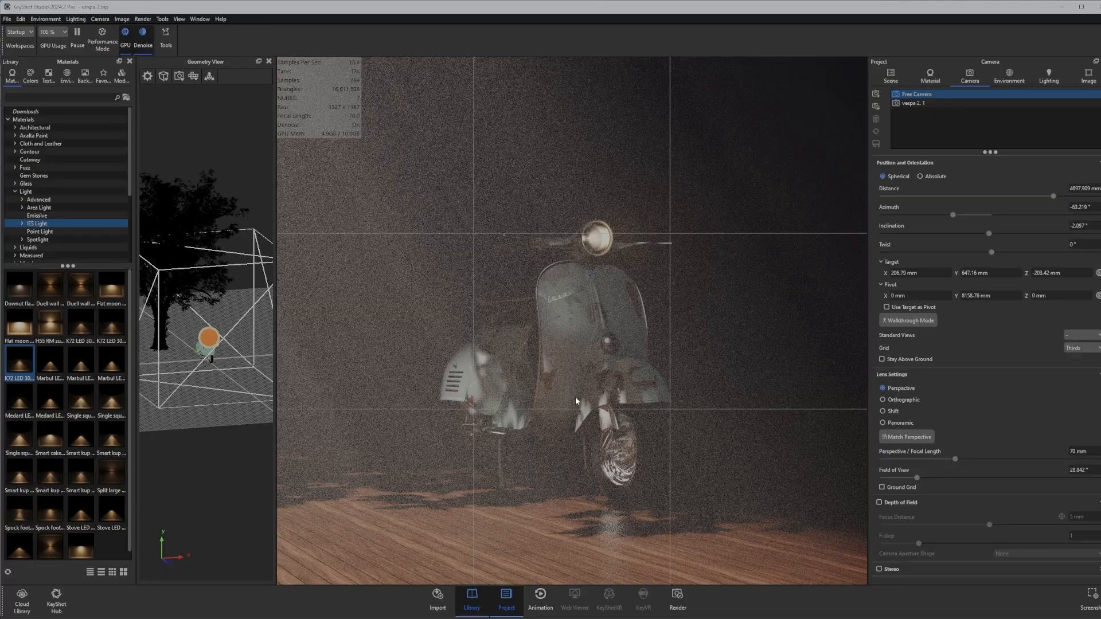
- Reframe the Vespa from about 4195 mm with its headlight on the upper-right thirds intersection, and save the view as a new camera
middle_drag(592, 402, 721, 392)
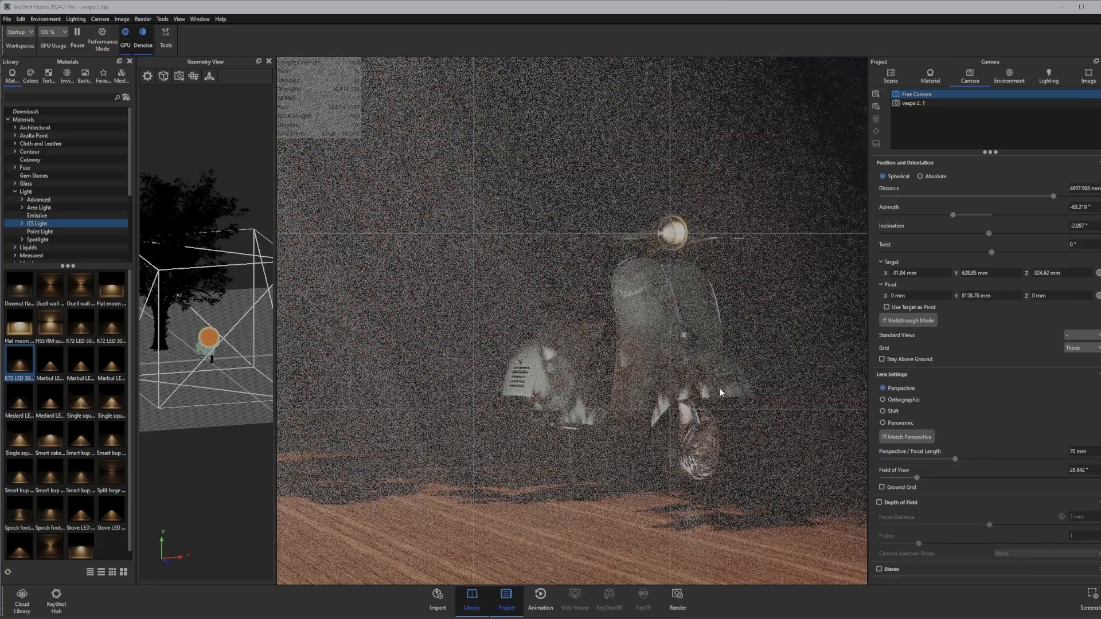
scroll(721, 393, up, 2)
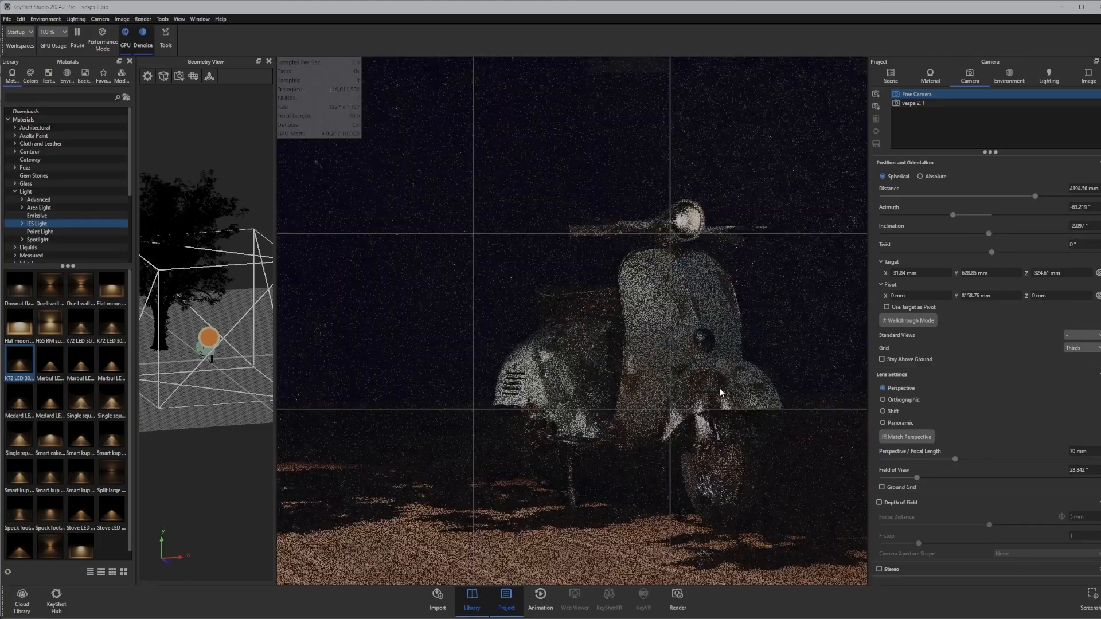
middle_drag(720, 393, 698, 409)
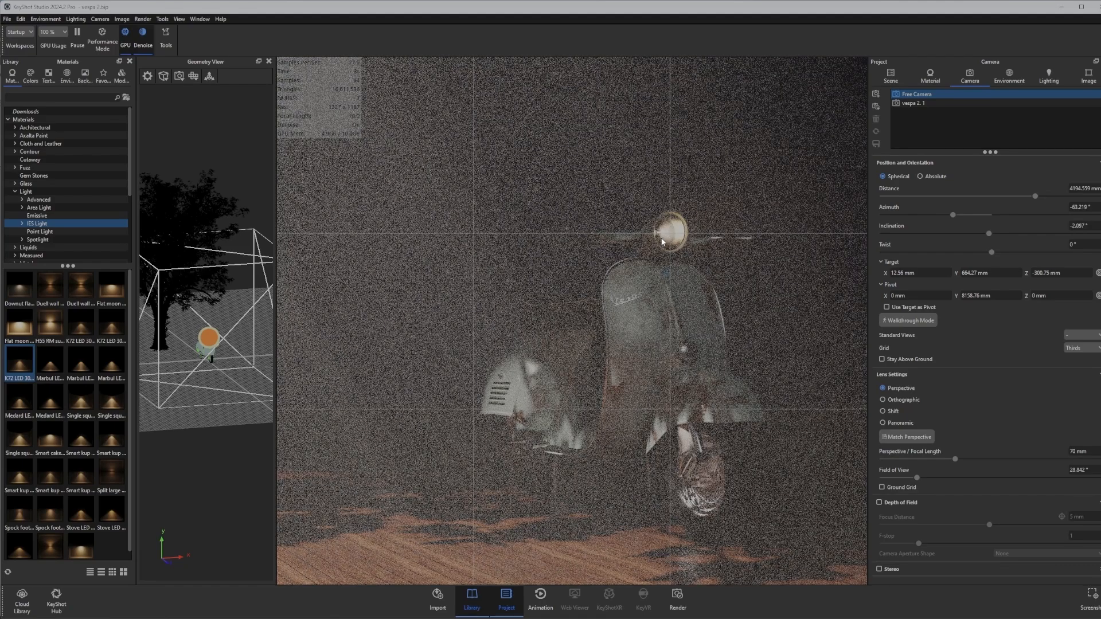
scroll(640, 389, up, 1)
drag(615, 432, 590, 448)
middle_drag(591, 449, 591, 453)
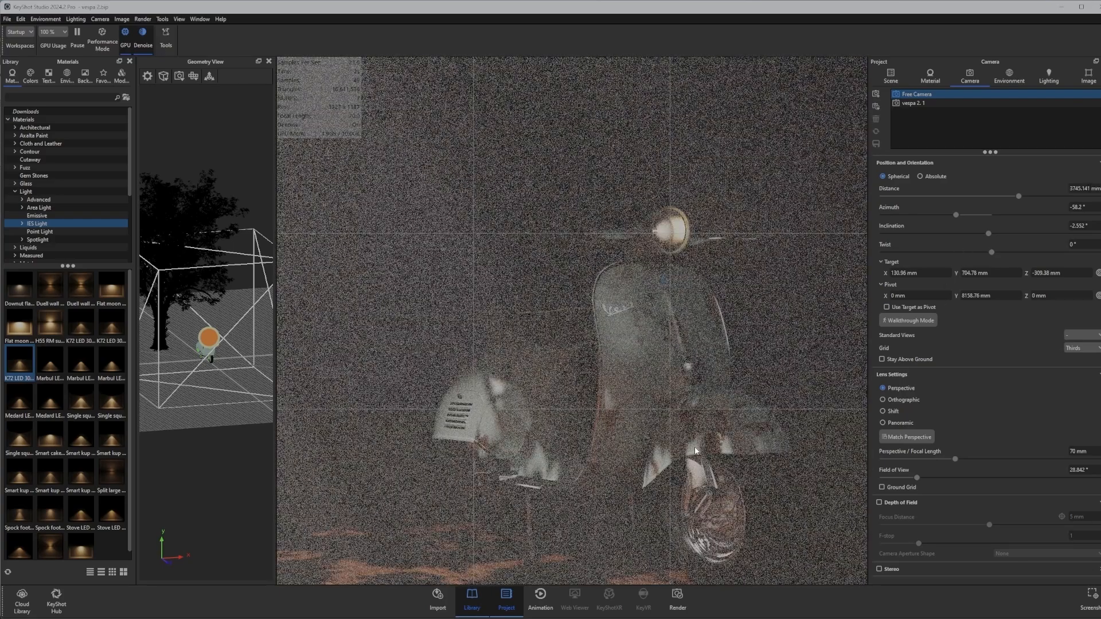
scroll(694, 446, down, 1)
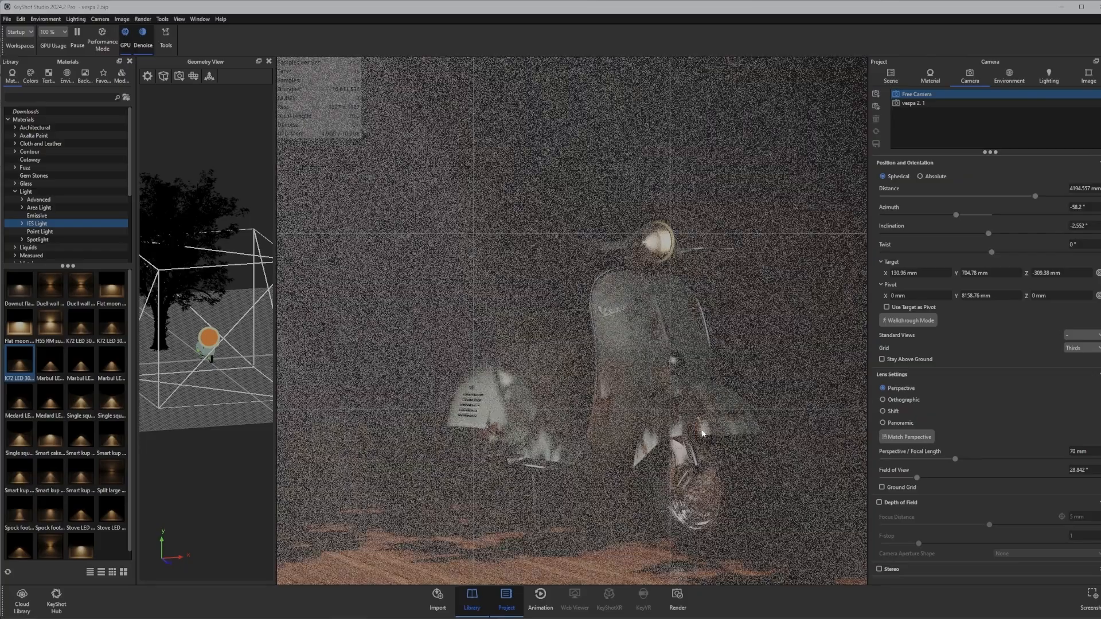
mouse_move(676, 433)
mouse_down()
mouse_move(645, 438)
mouse_move(691, 420)
mouse_up()
middle_drag(691, 420, 712, 416)
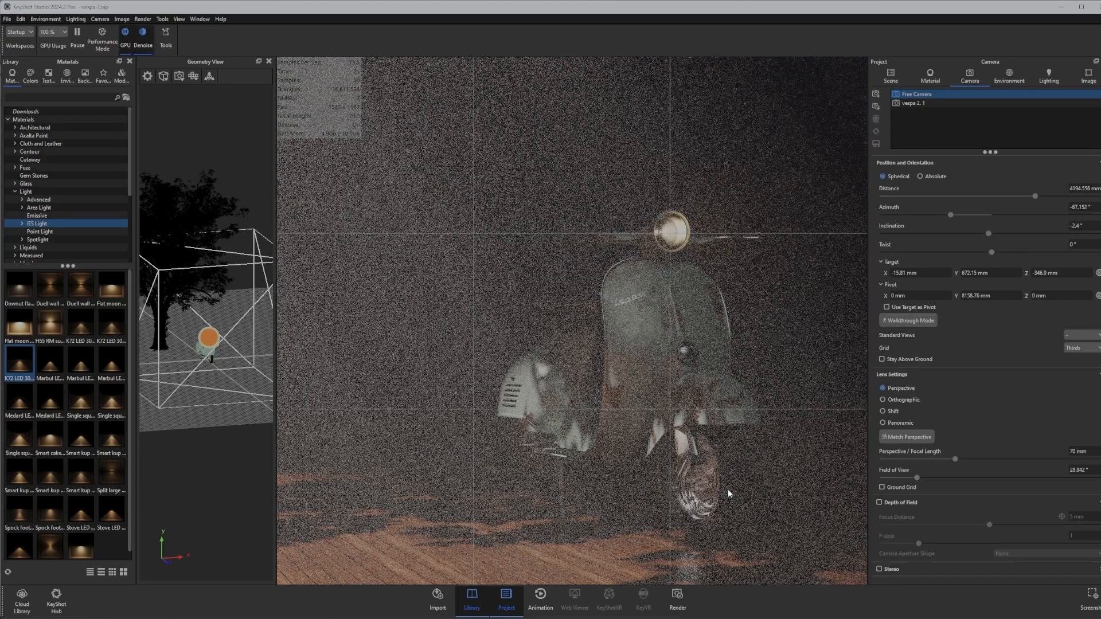
click(875, 94)
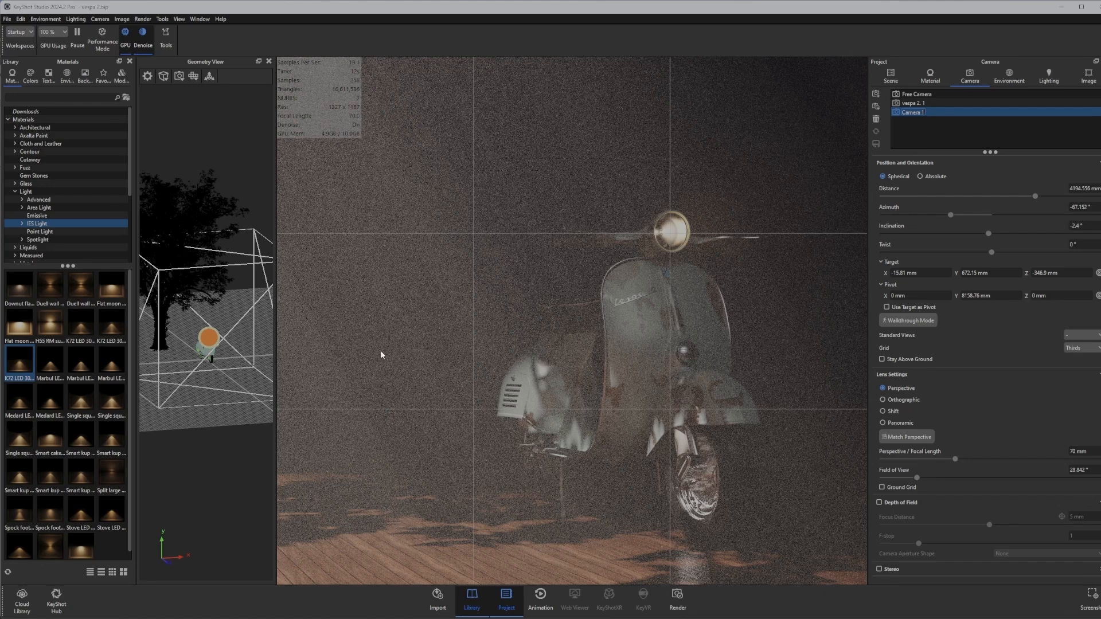
- Open the Cube Material's properties and orbit around the Vespa to examine the haze and light from the opposite side
double_click(425, 342)
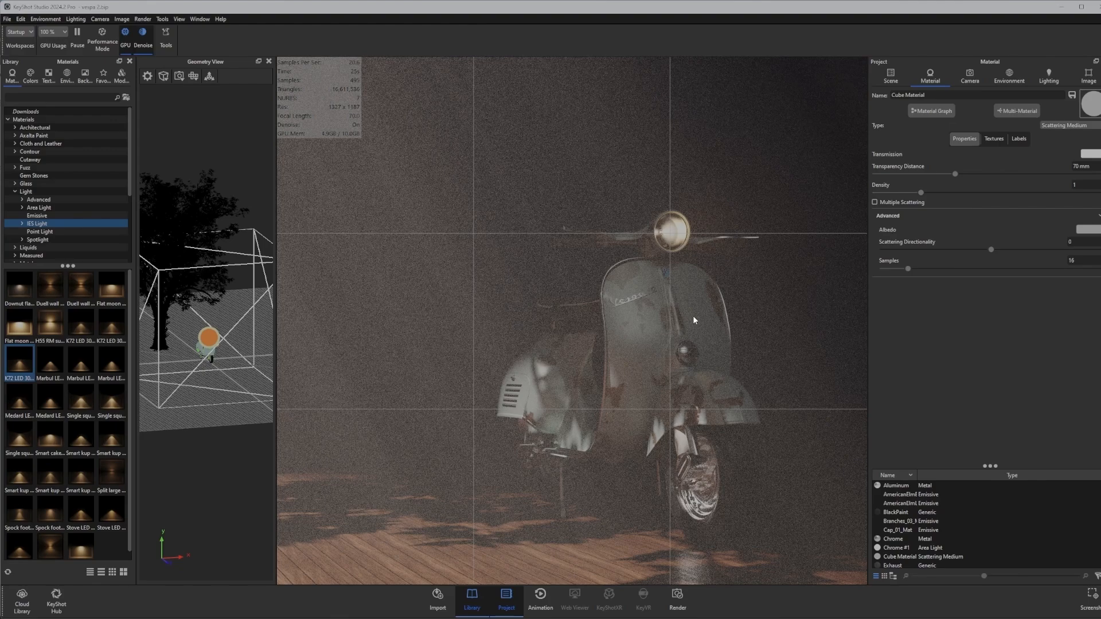
drag(766, 329, 623, 328)
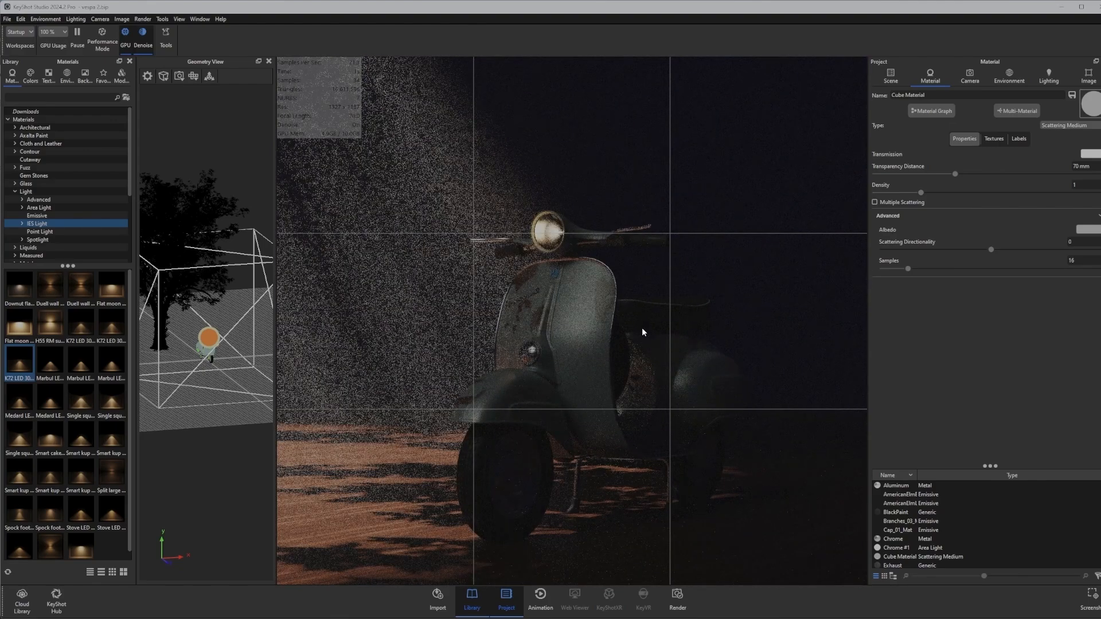
drag(429, 369, 711, 395)
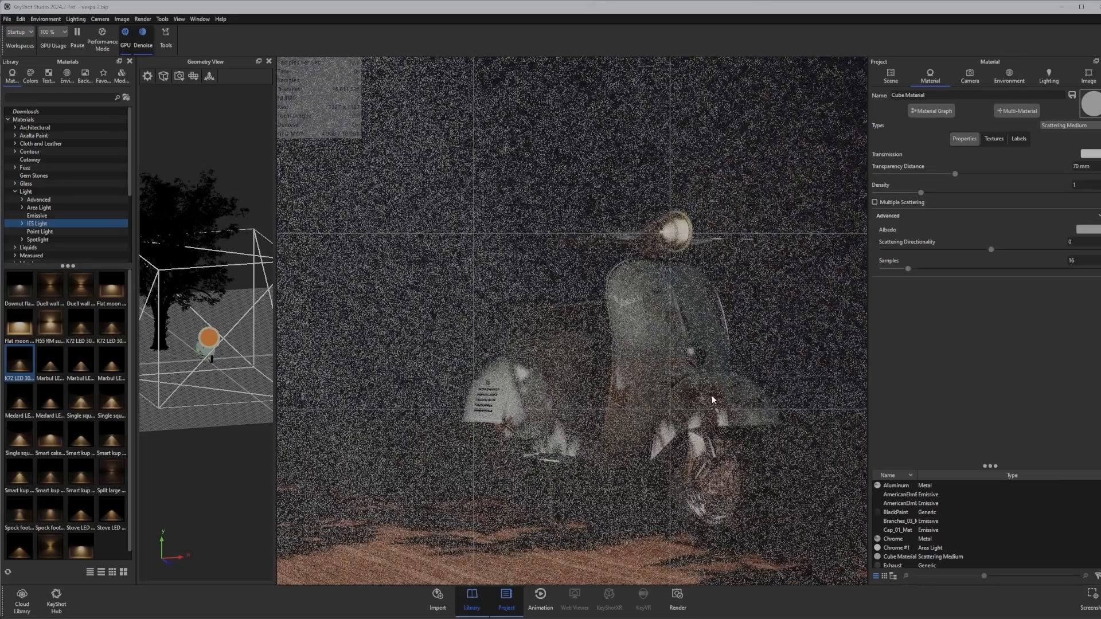